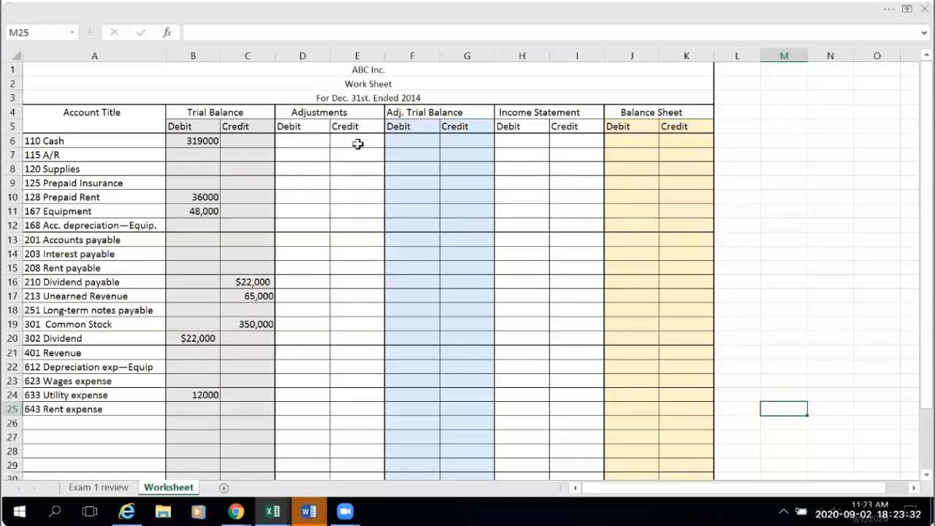
left_click(85, 157)
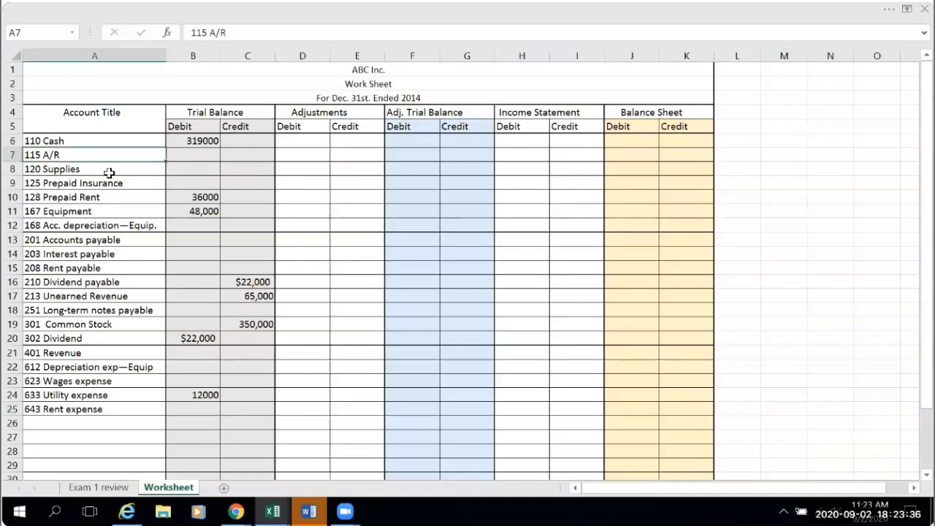
left_click(108, 171)
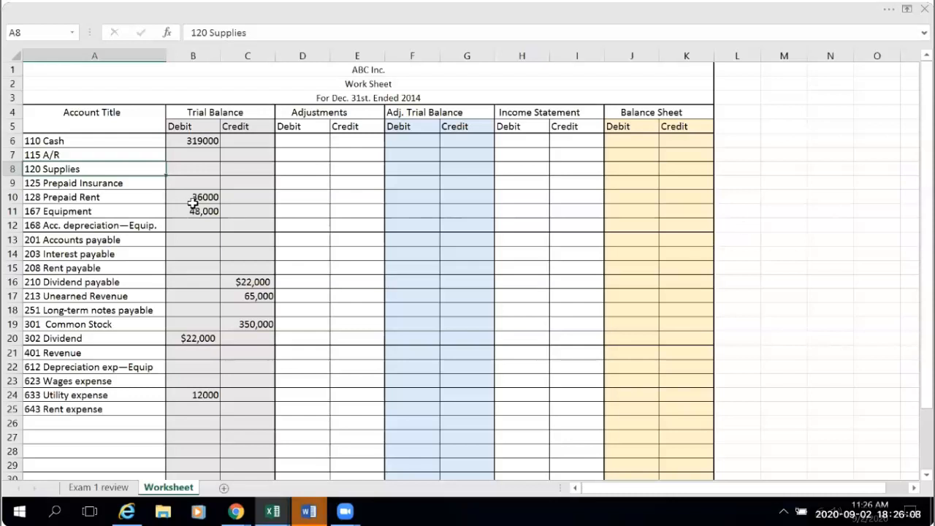
On the Exam 1 review sheet, enter 36000 in E37 beside the adjusting entries section.
left_click(98, 486)
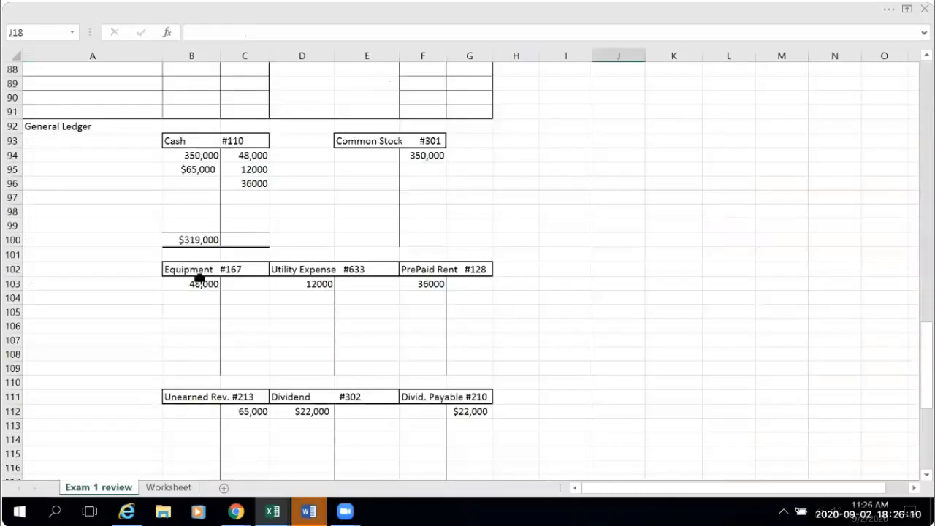
scroll(200, 274, "up", 4)
scroll(199, 278, "up", 16)
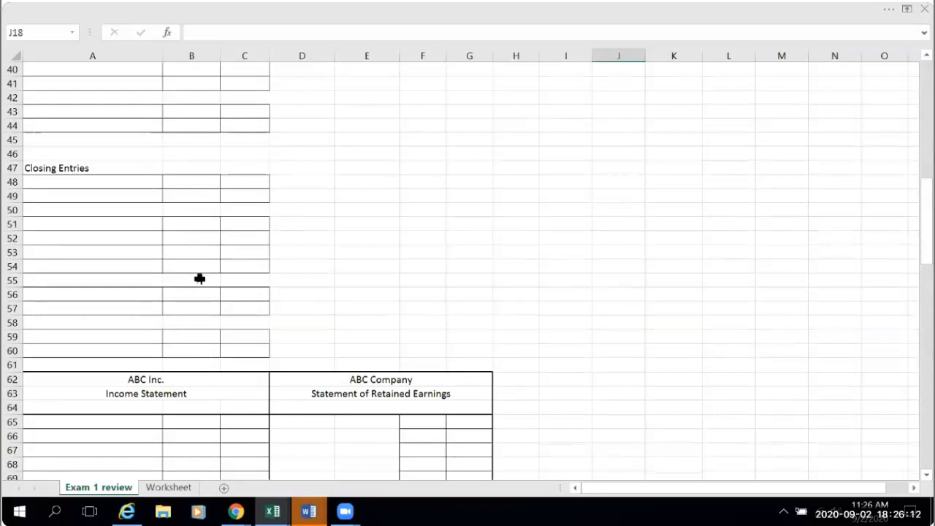
scroll(199, 278, "up", 5)
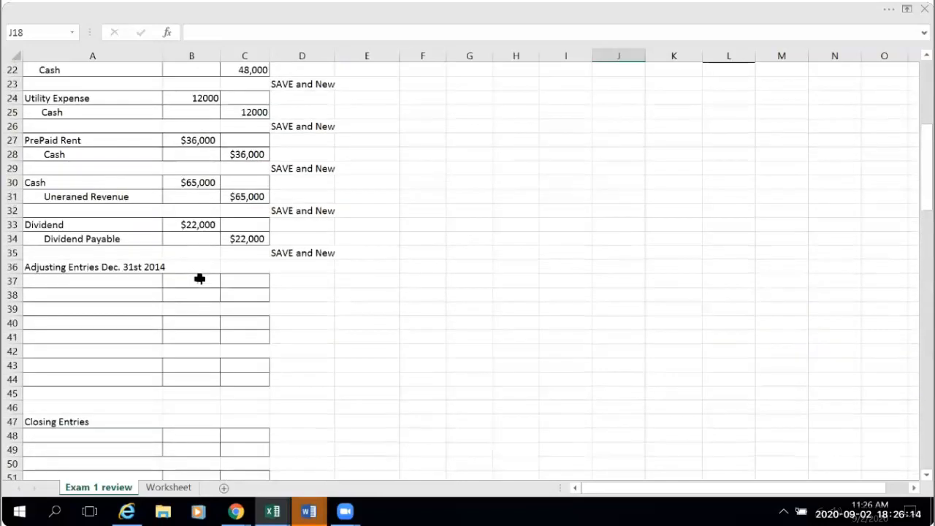
scroll(199, 278, "up", 3)
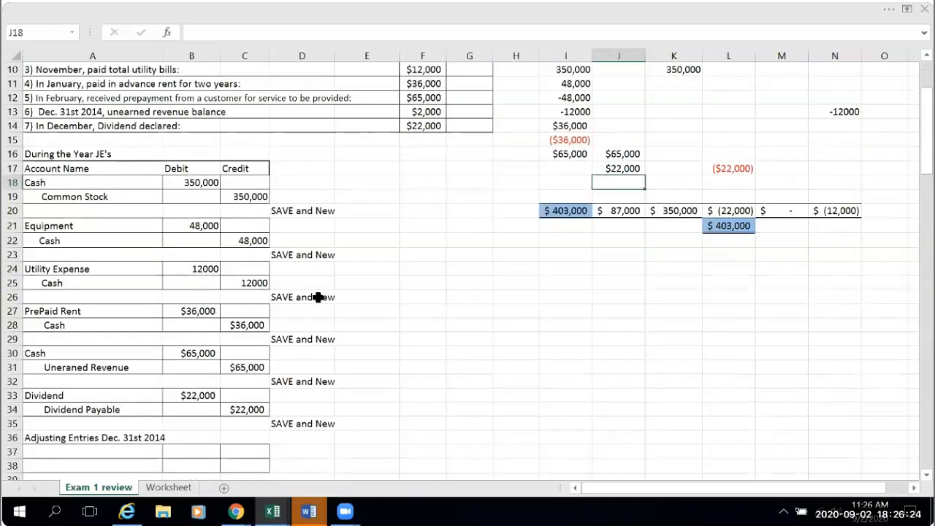
scroll(319, 298, "down", 6)
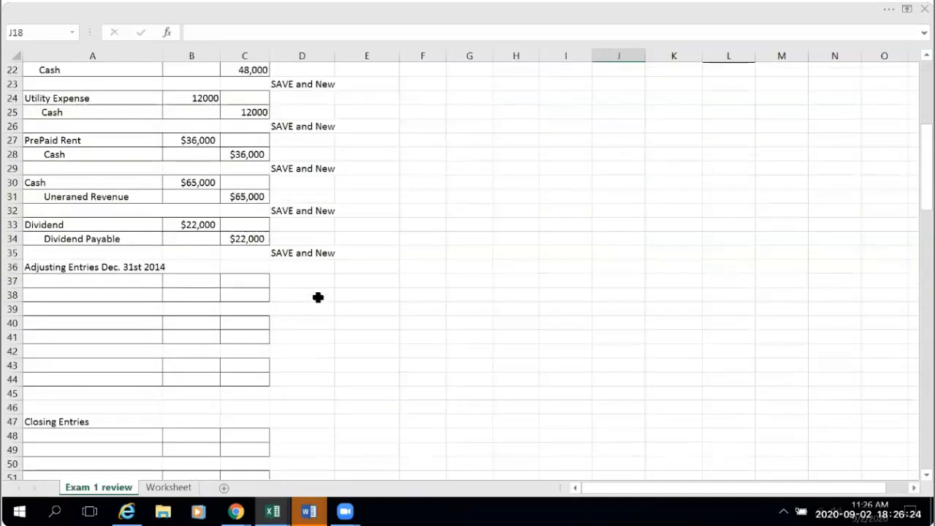
left_click(357, 281)
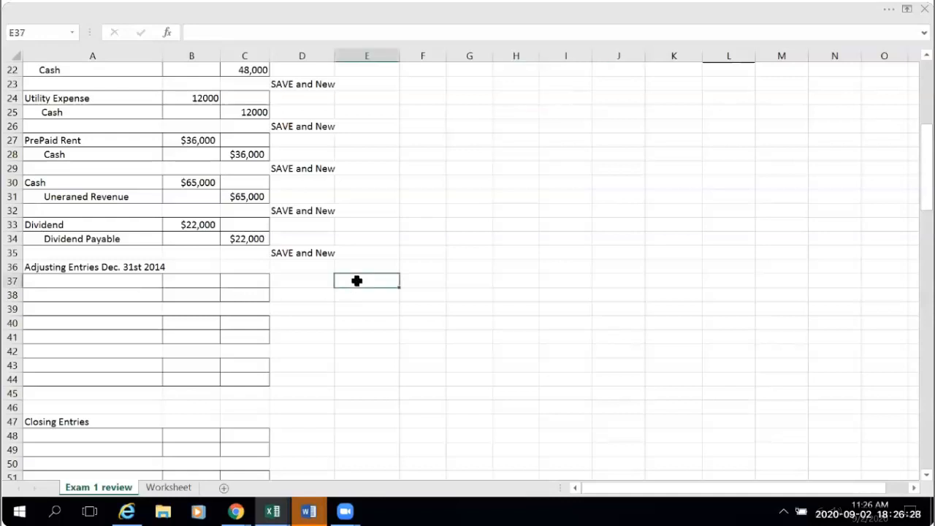
type("3")
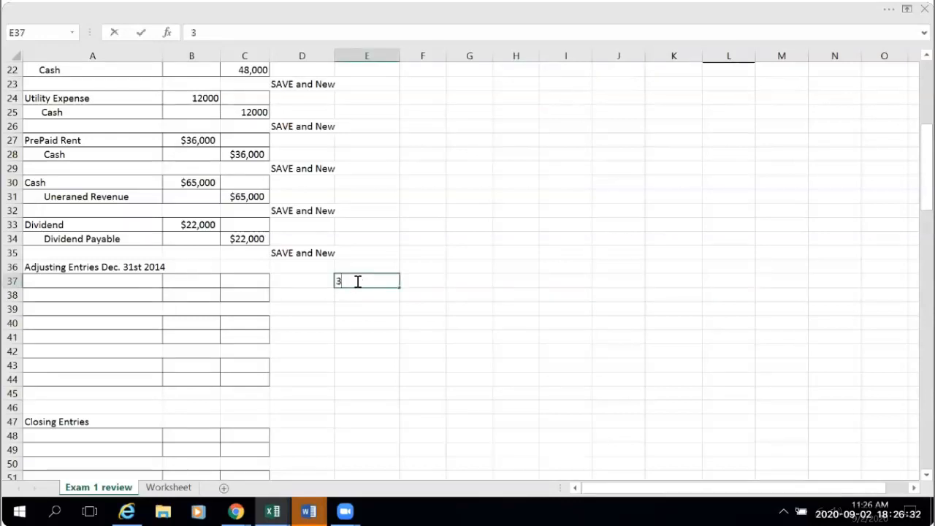
type("6000")
left_click(415, 286)
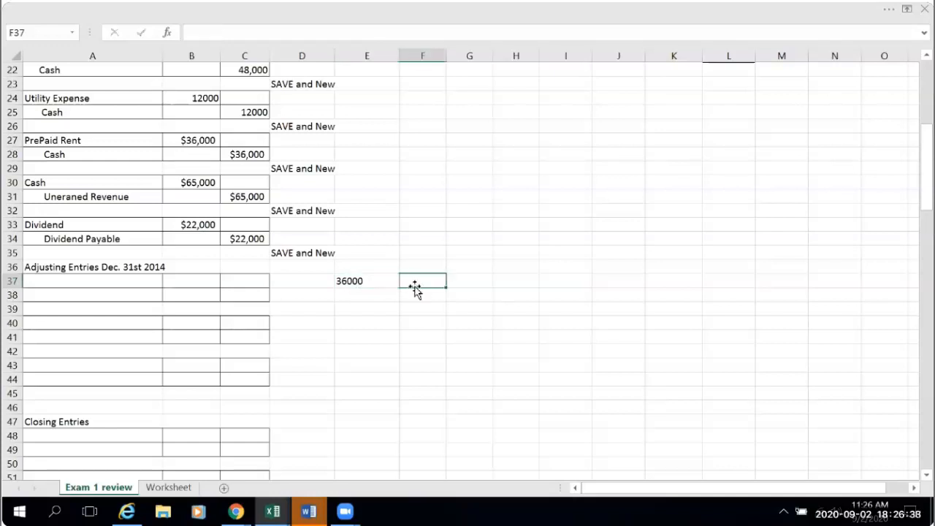
Enter 12 in F37 and label it "months" in F36.
type("12")
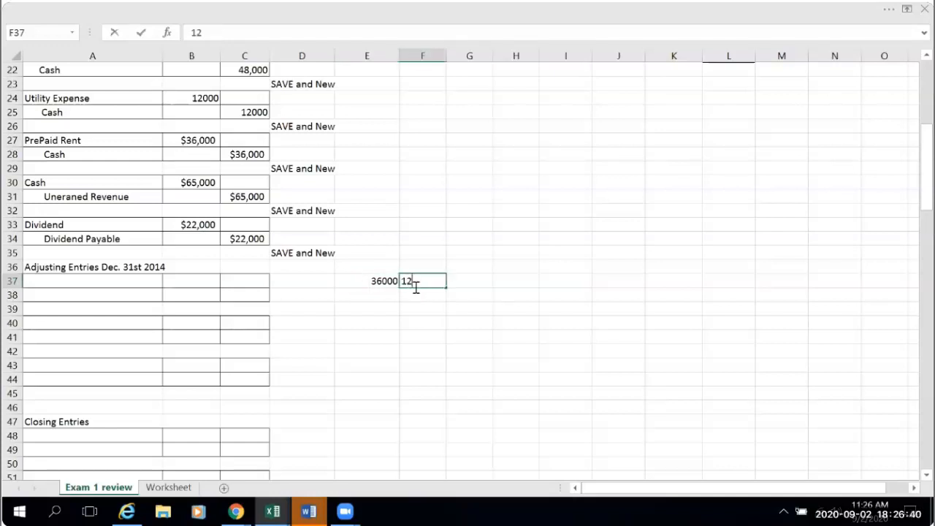
left_click(420, 265)
type("months")
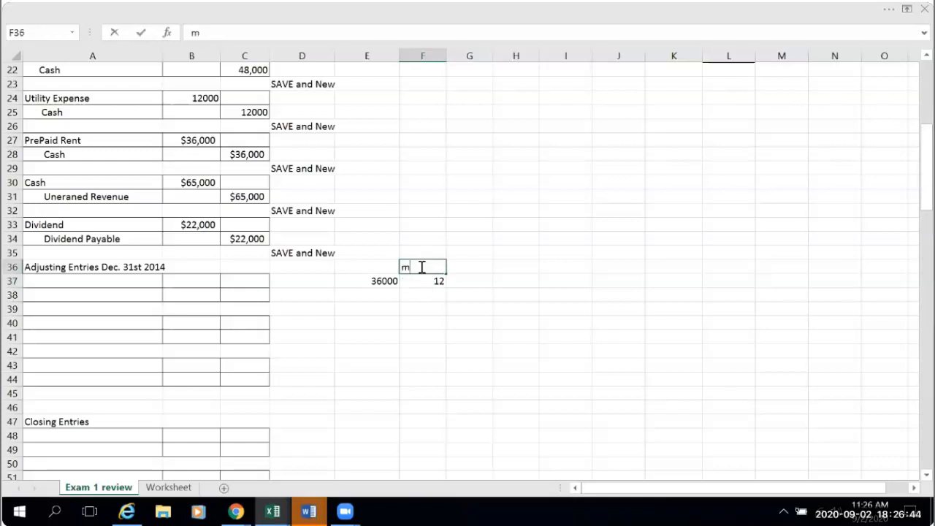
left_click(411, 324)
Format the prepaid rent amount in E37 in accounting style with a dollar sign and no decimals.
left_click(384, 287)
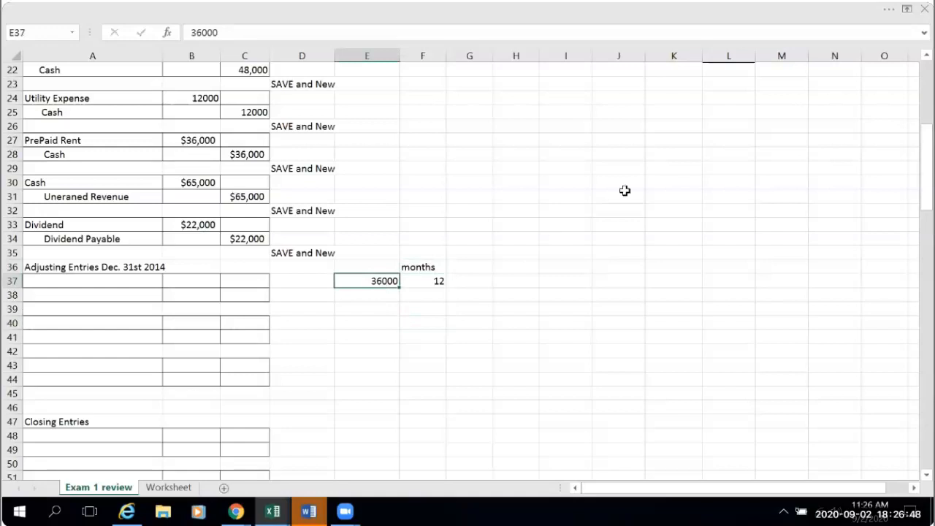
left_click(888, 12)
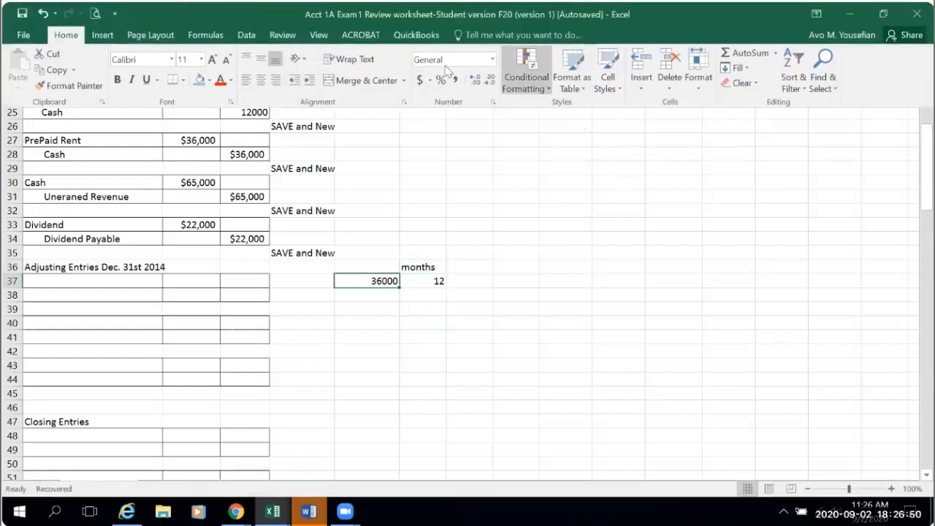
left_click(419, 79)
left_click(489, 79)
left_click(491, 80)
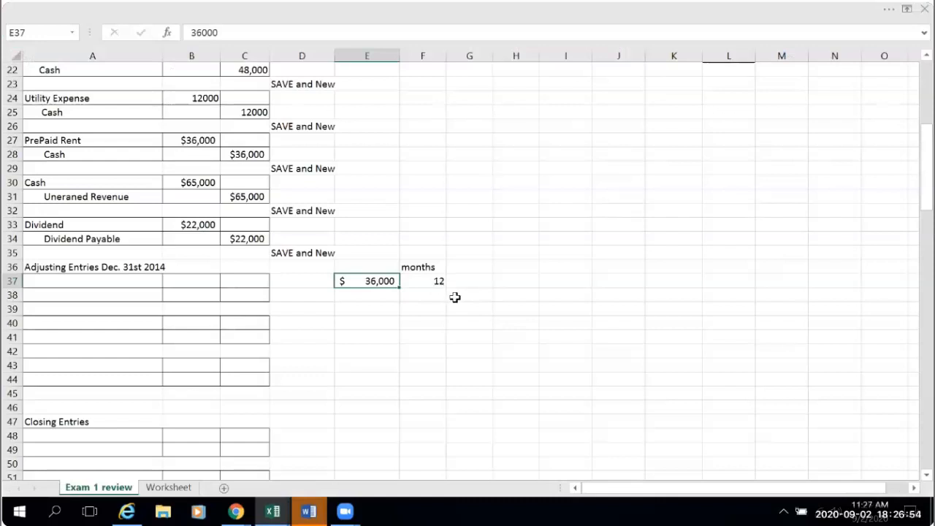
Add the heading "Monthly" in G36 and calculate the monthly rent in G37 with =E37/F37.
left_click(468, 282)
left_click(469, 267)
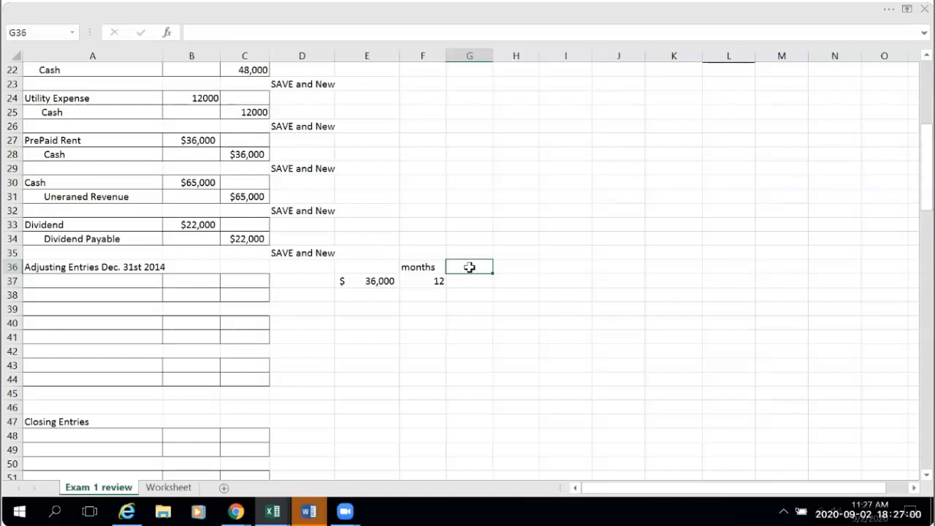
type("Monthly")
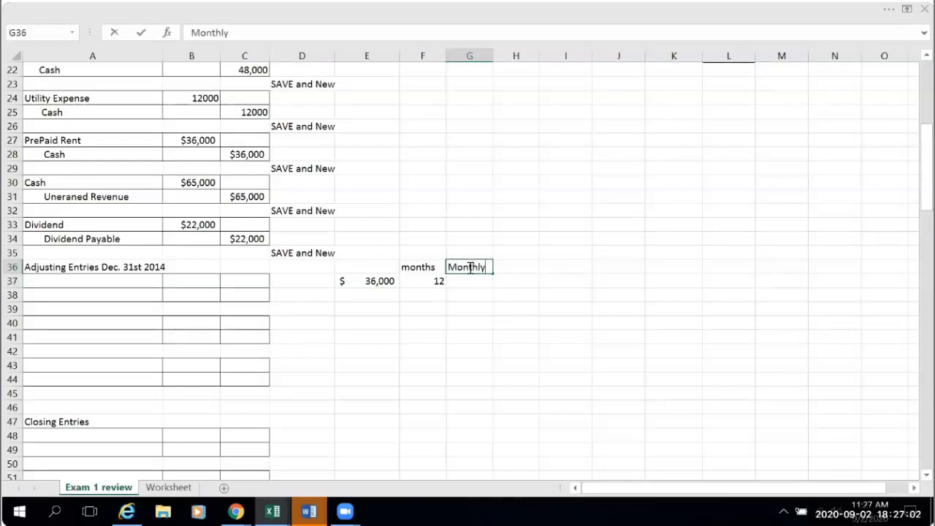
left_click(466, 285)
type("=")
left_click(377, 281)
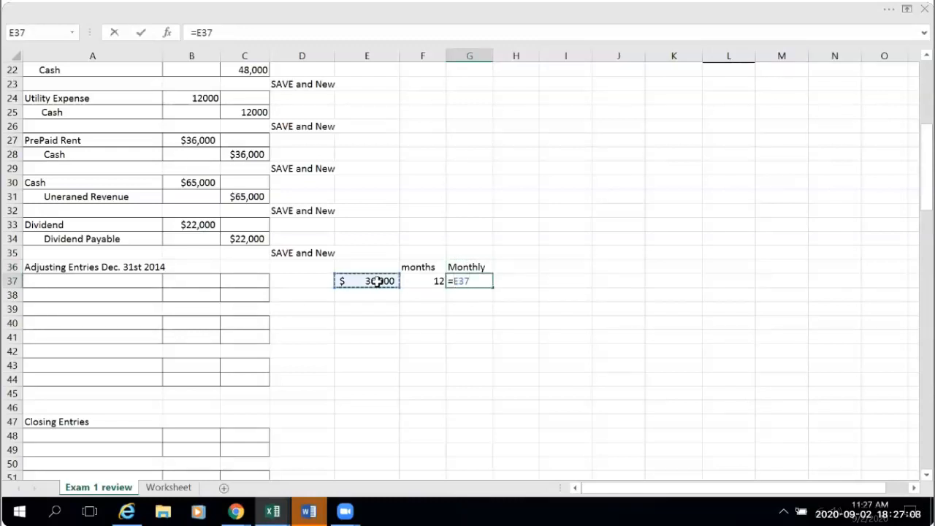
type("?")
key("BackSpace")
type("/")
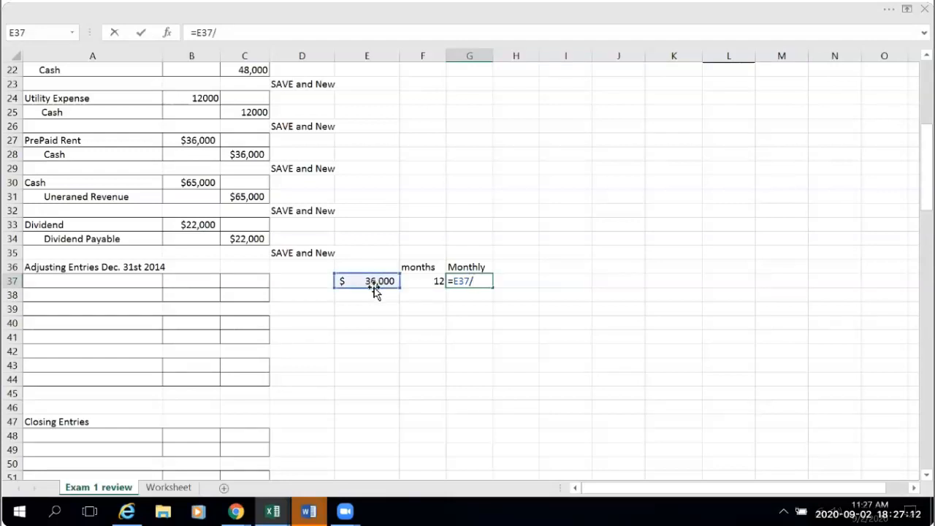
left_click(418, 282)
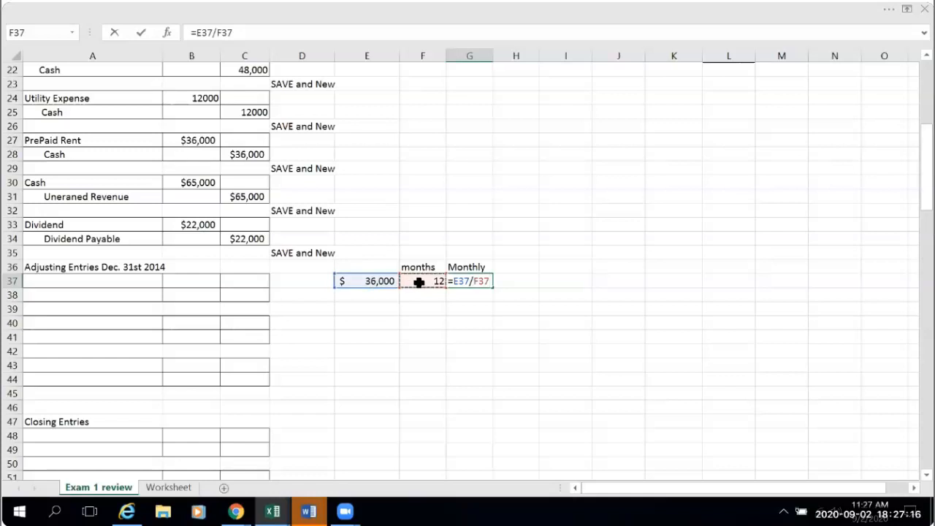
key("Return")
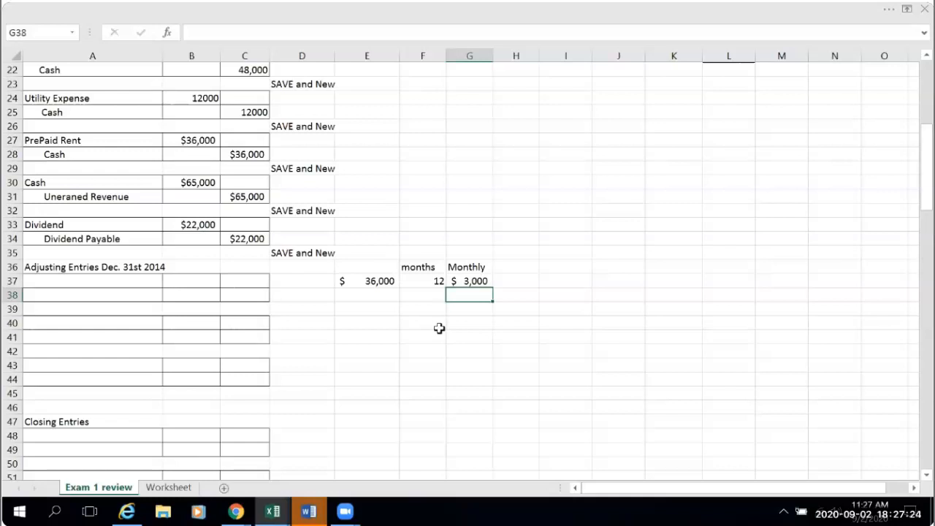
Add the heading "Year" in H36 for the rent calculation.
left_click(521, 268)
type("Year")
left_click(492, 302)
Calculate the yearly rent in H37 with the formula =G37*F37.
left_click(510, 281)
type("=")
left_click(463, 277)
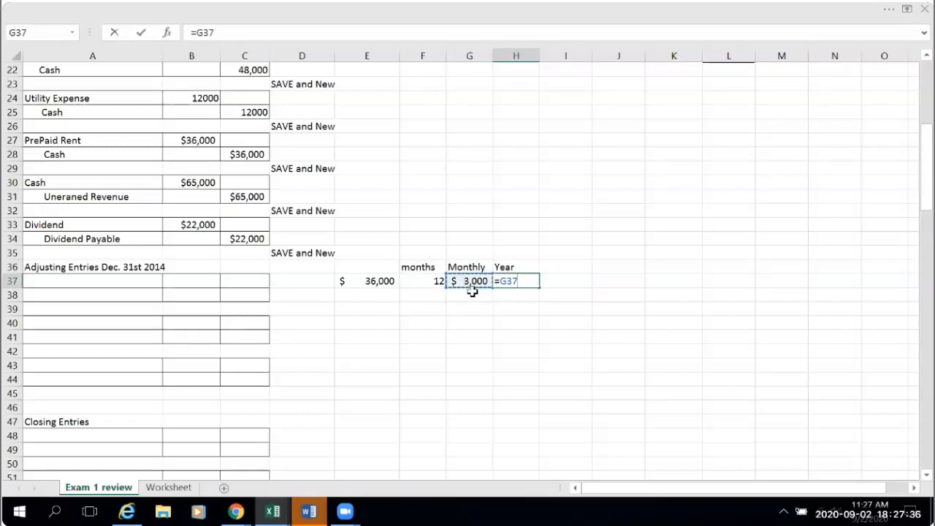
type("*")
left_click(423, 282)
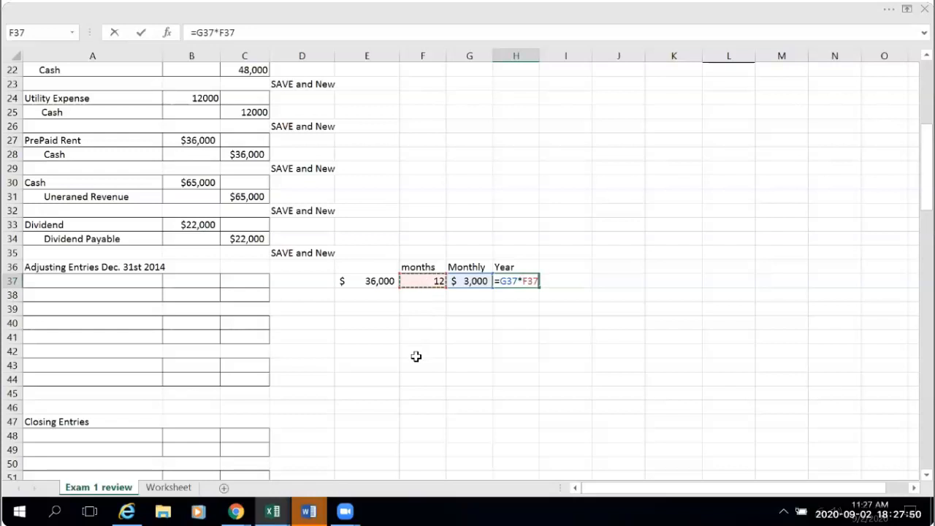
key("Return")
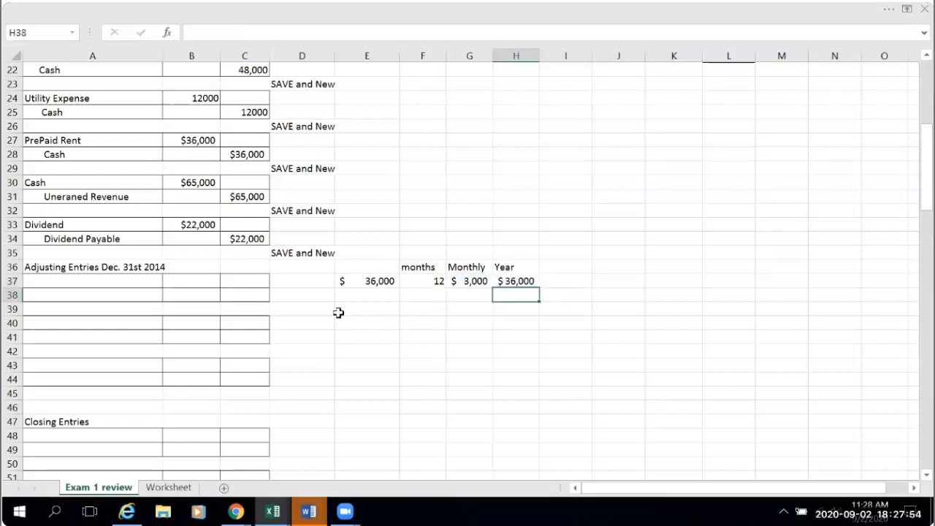
Check the advance rent period in the transaction list and set the months in F37 to 24.
scroll(337, 312, "up", 6)
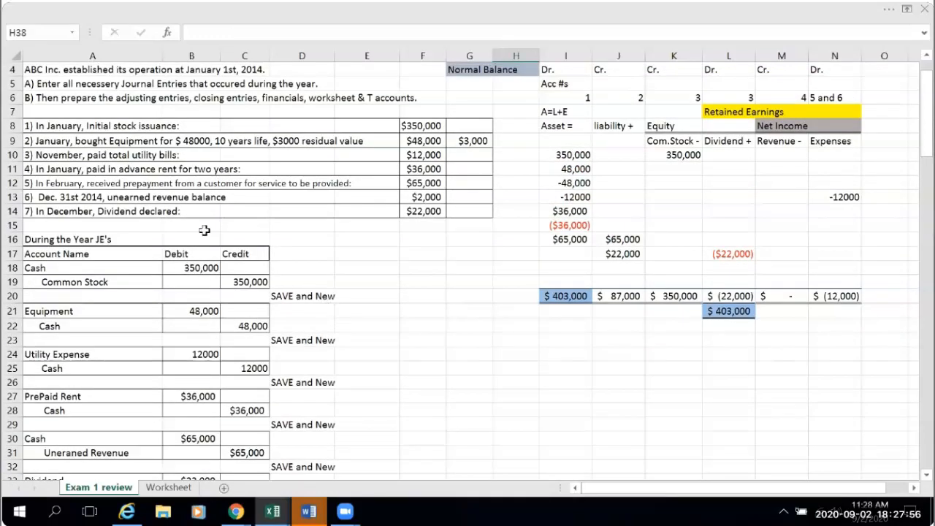
scroll(450, 370, "down", 5)
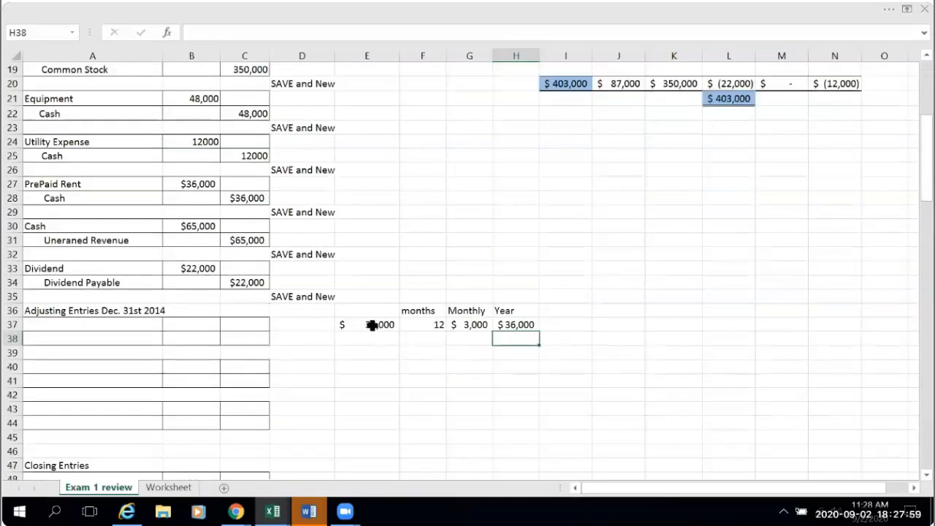
left_click(436, 324)
type("24")
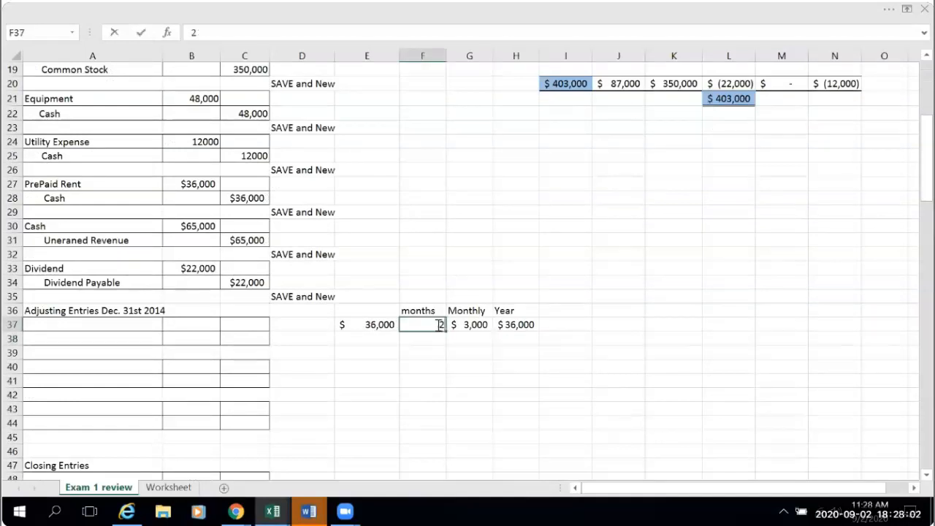
left_click(462, 363)
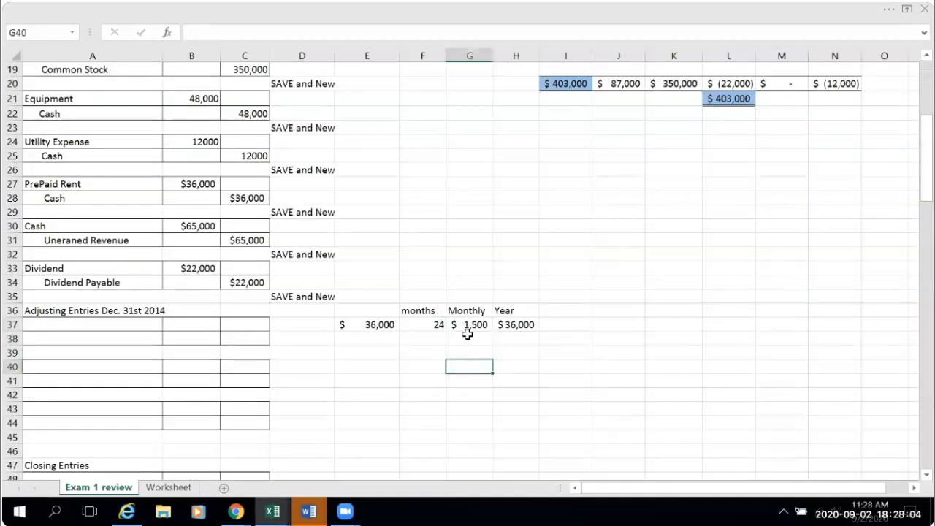
Replace the yearly rent formula in H37 with =G37*12.
left_click(508, 325)
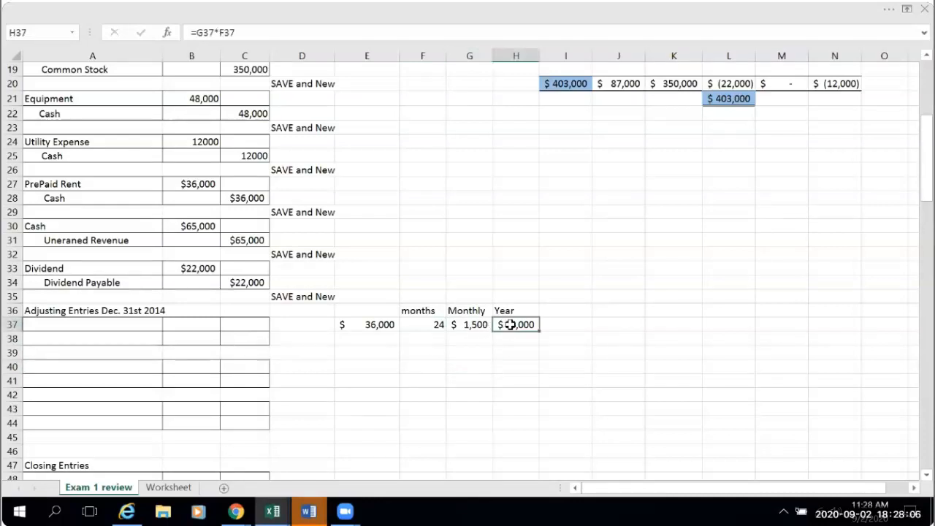
type("=")
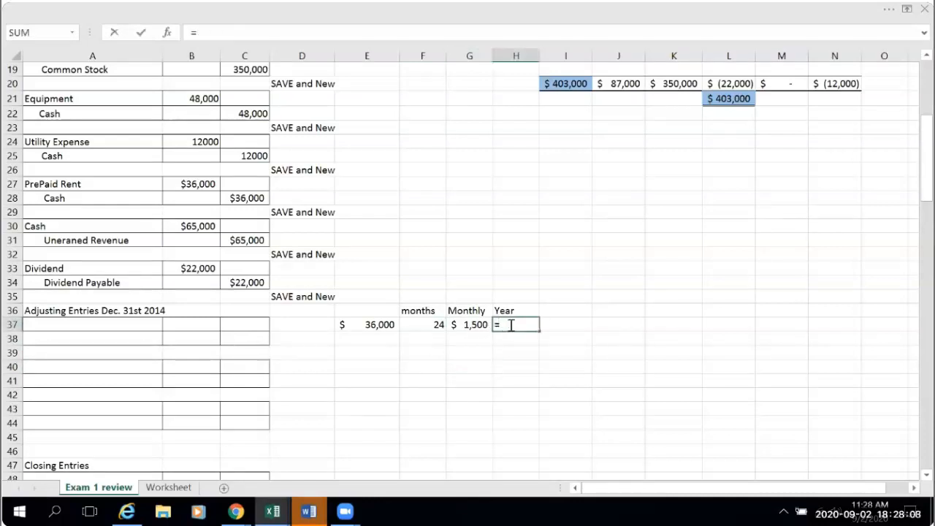
left_click(462, 325)
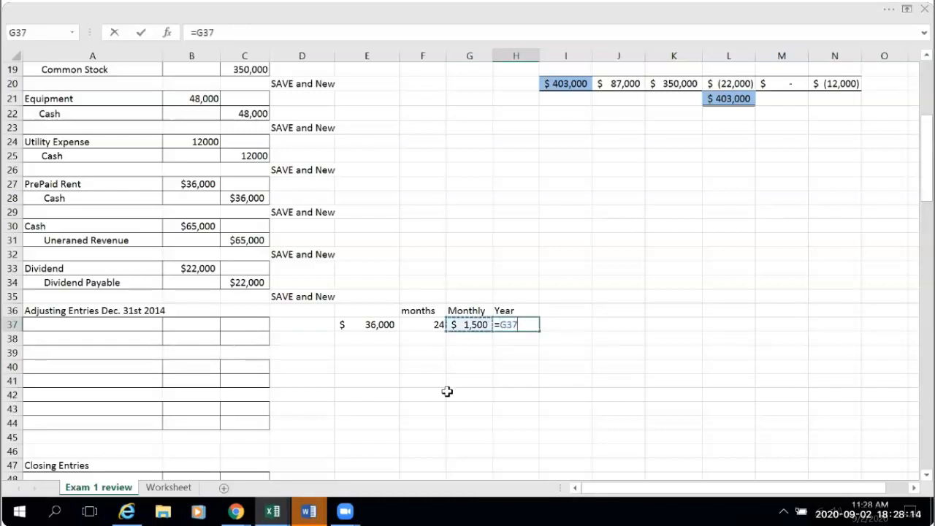
type("*12")
key("Return")
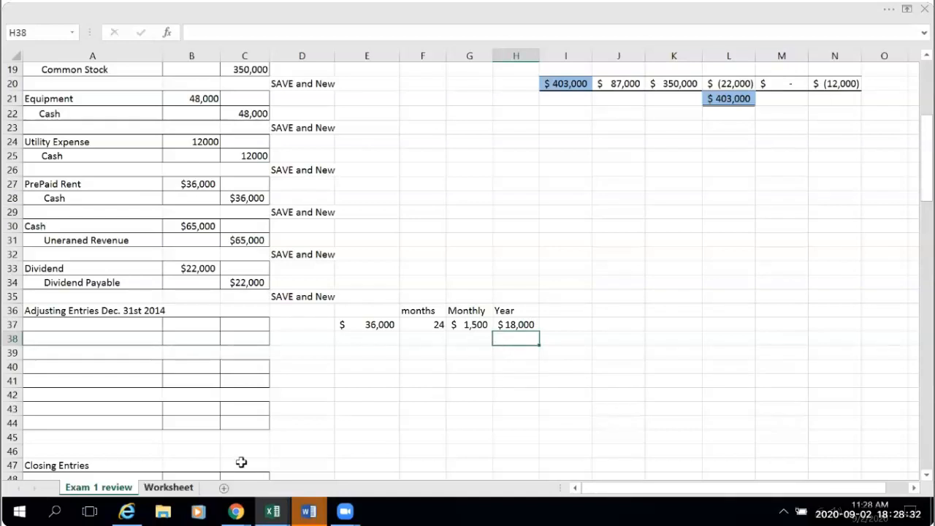
On the Worksheet sheet, link the Prepaid Rent credit adjustment in E10 to the yearly rent with ='Exam 1 review'!H37.
key("ctrl+Page_Down")
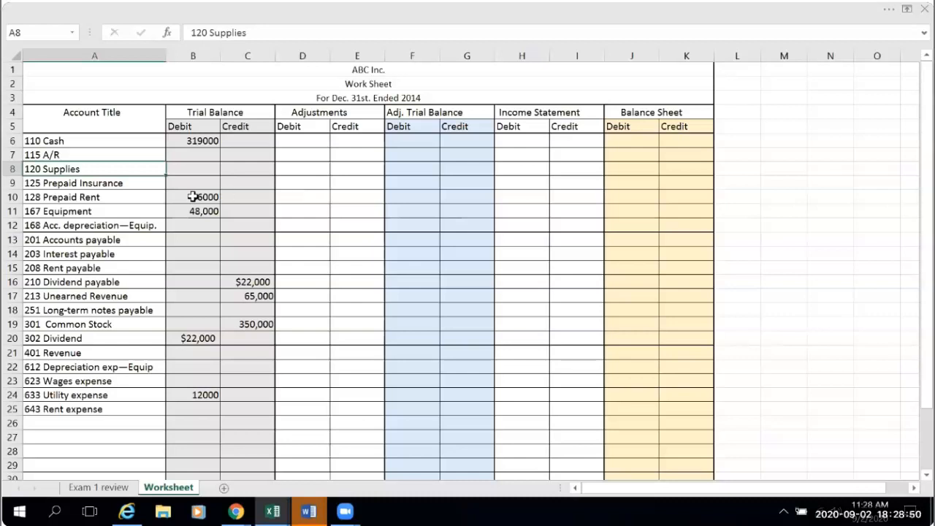
left_click(360, 198)
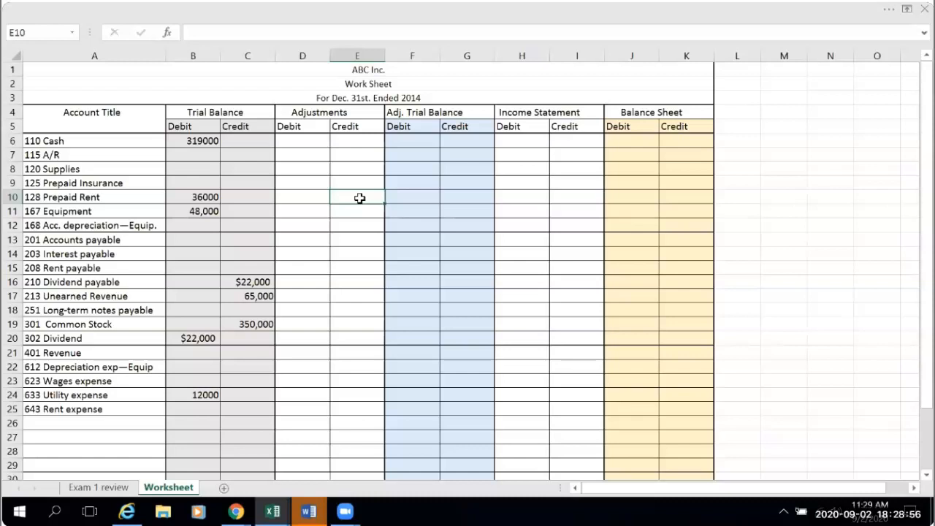
type("=")
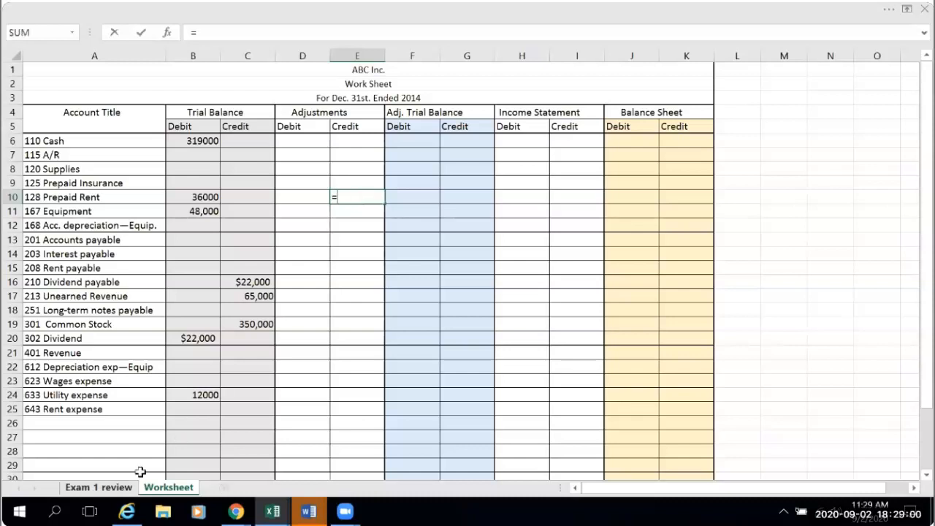
left_click(110, 486)
left_click(521, 326)
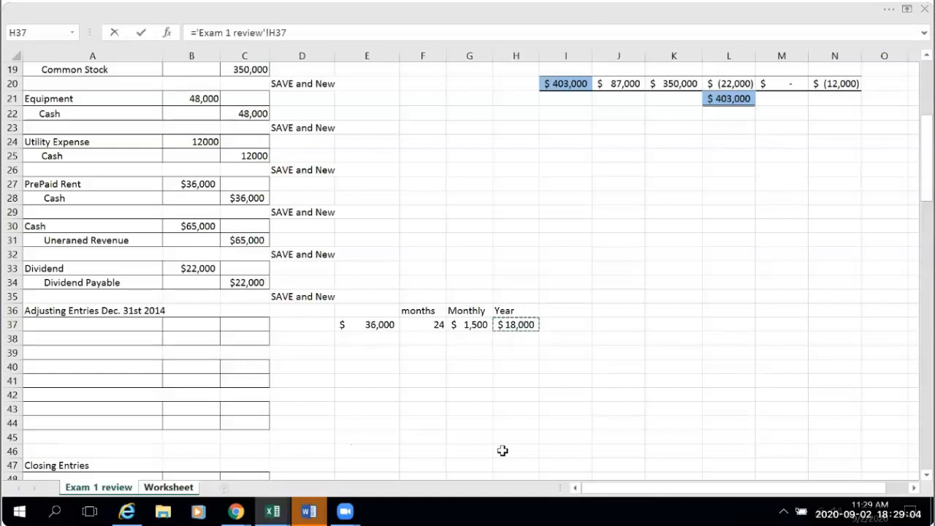
key("Return")
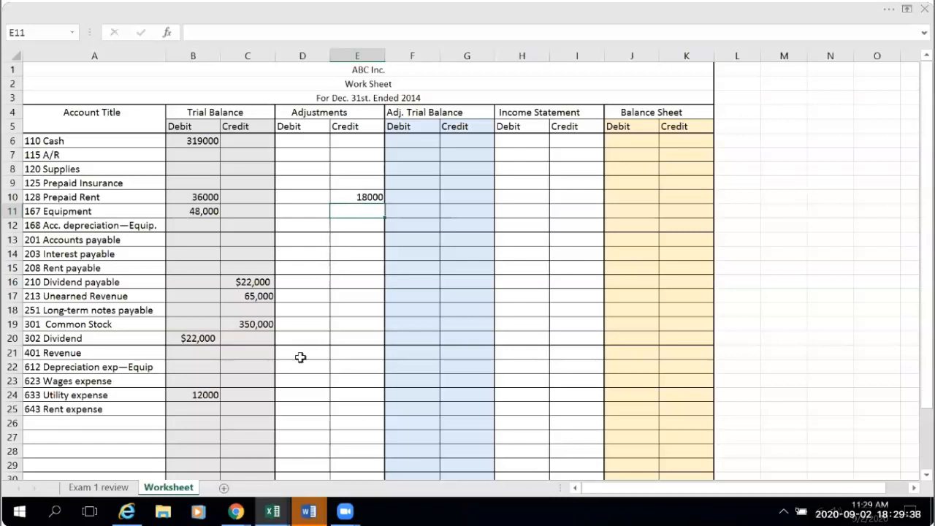
Record the Rent expense debit adjustment in D25 with =E10 and check the Adjustments column totals.
left_click(297, 411)
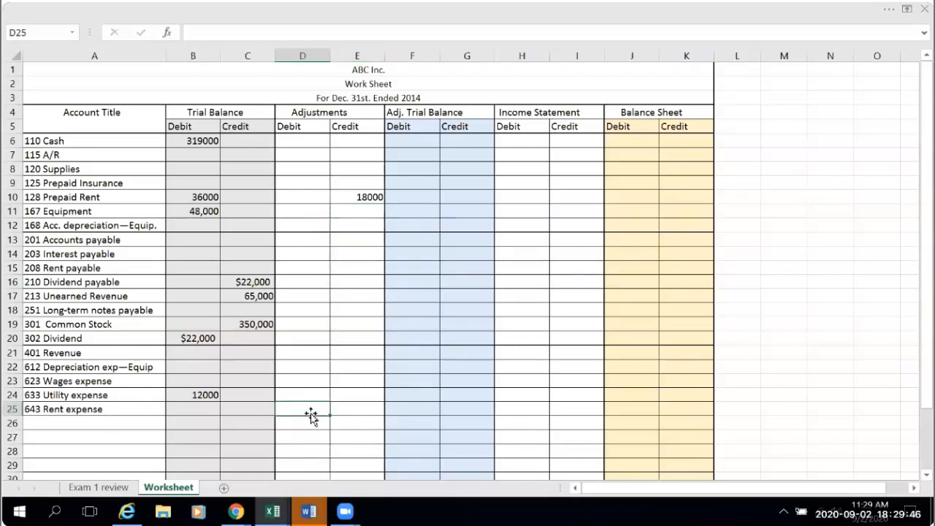
type("=")
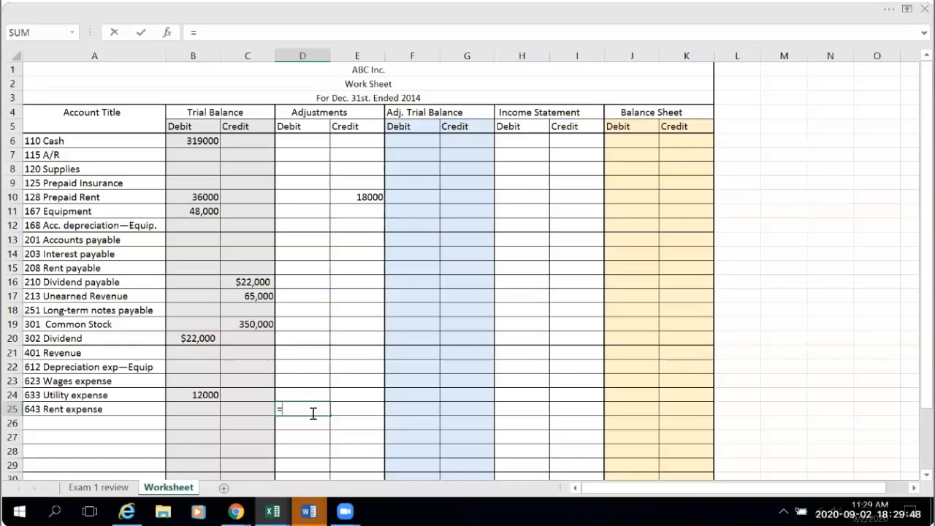
left_click(376, 202)
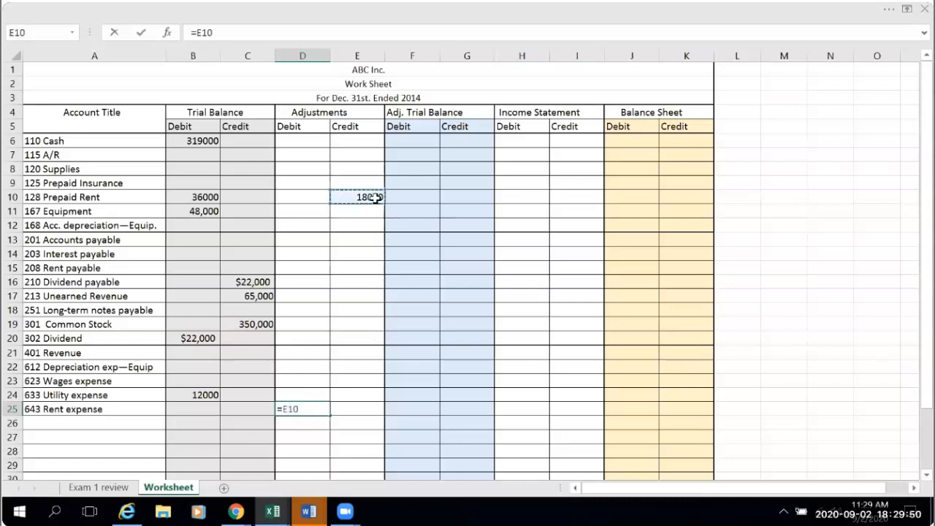
key("Return")
scroll(390, 353, "down", 2)
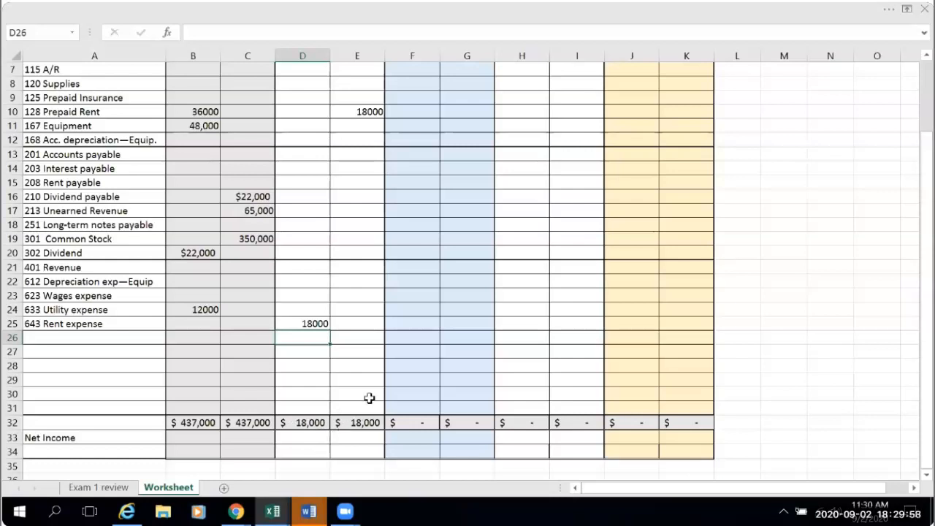
scroll(375, 378, "up", 2)
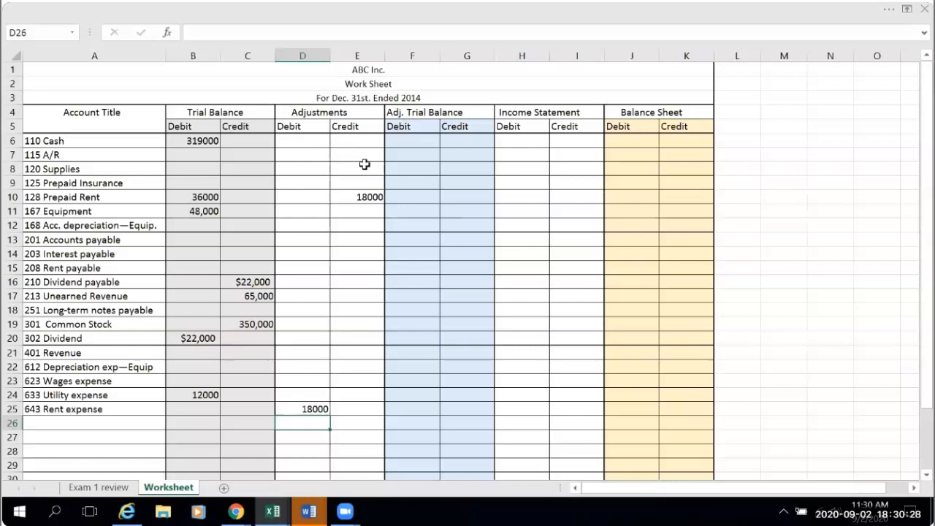
Carry the Cash debit balance into the Adj. Trial Balance in F6 with the formula =B6.
left_click(426, 141)
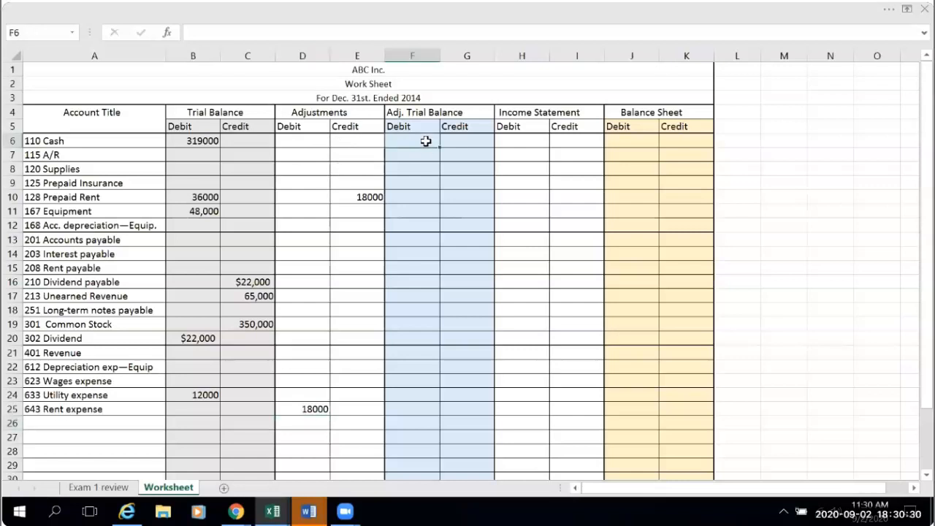
type("=")
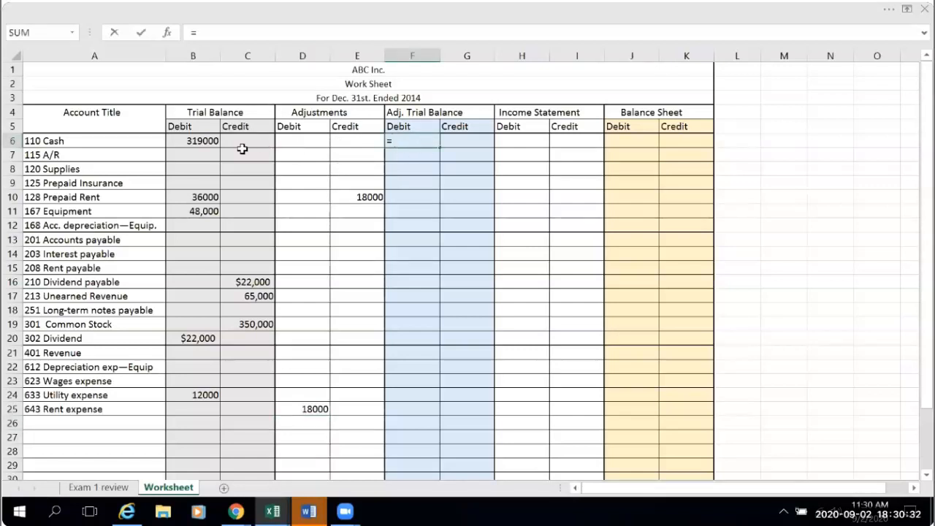
left_click(206, 141)
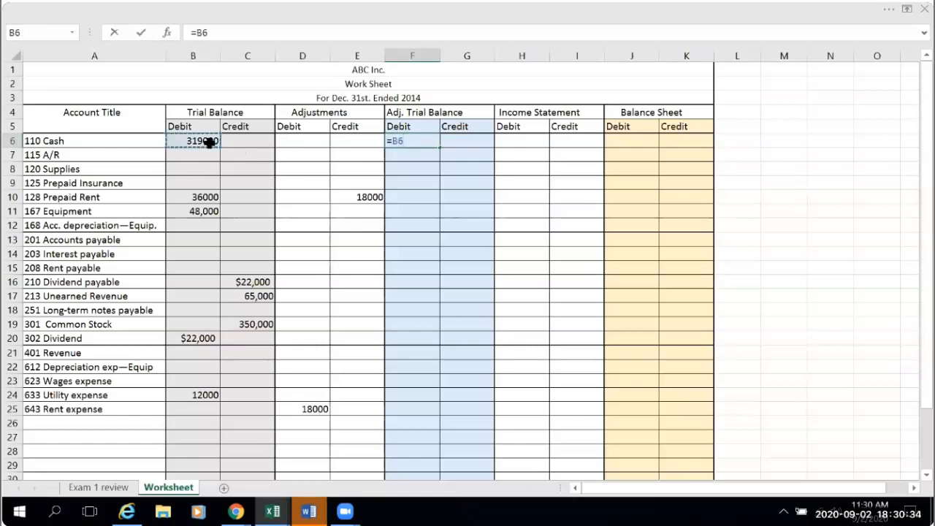
key("Return")
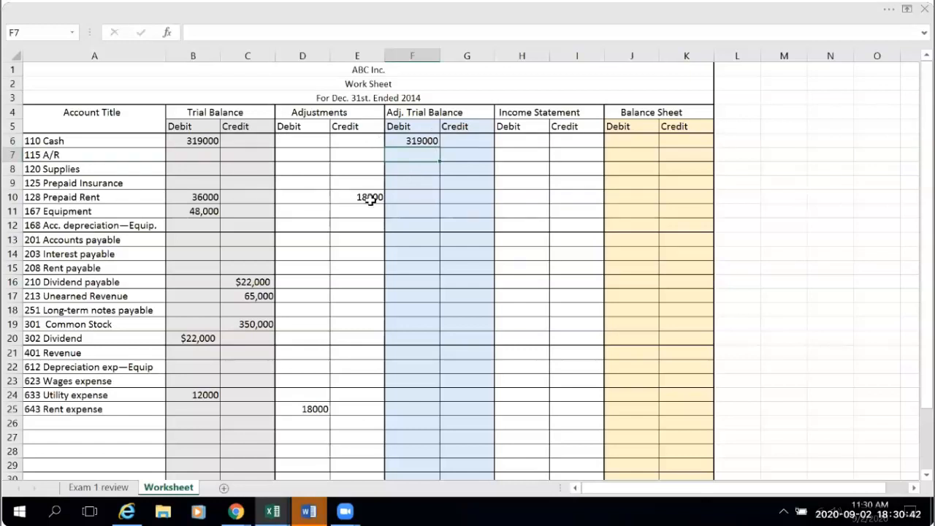
Calculate the adjusted Prepaid Rent debit balance in F10 with the formula =B10-E10.
left_click(415, 198)
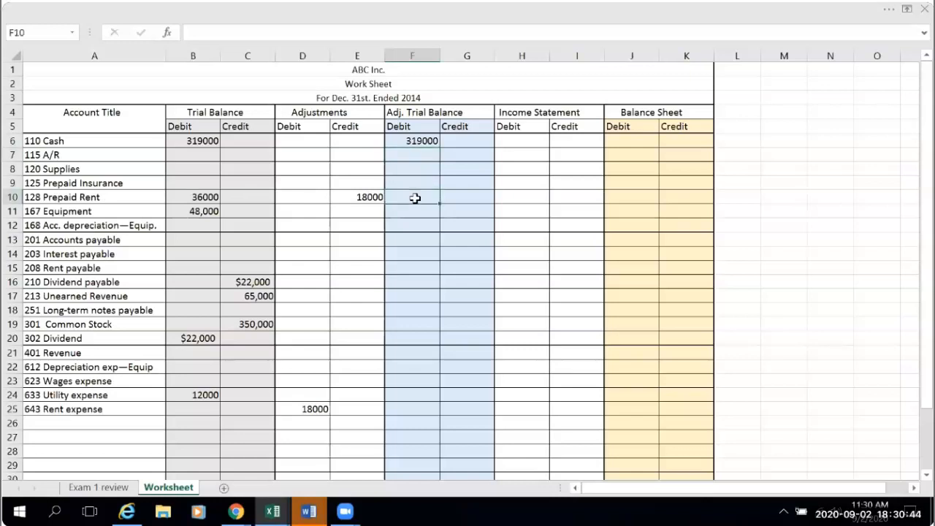
type("=")
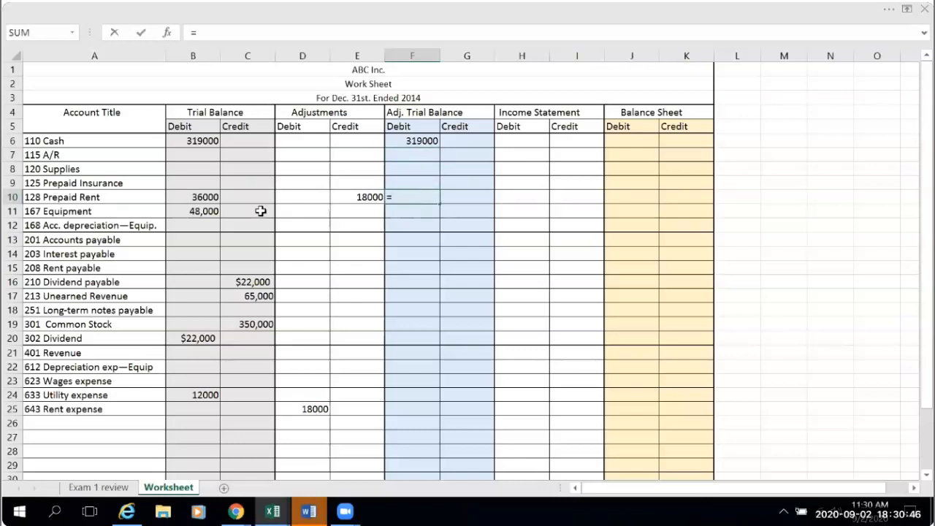
left_click(213, 197)
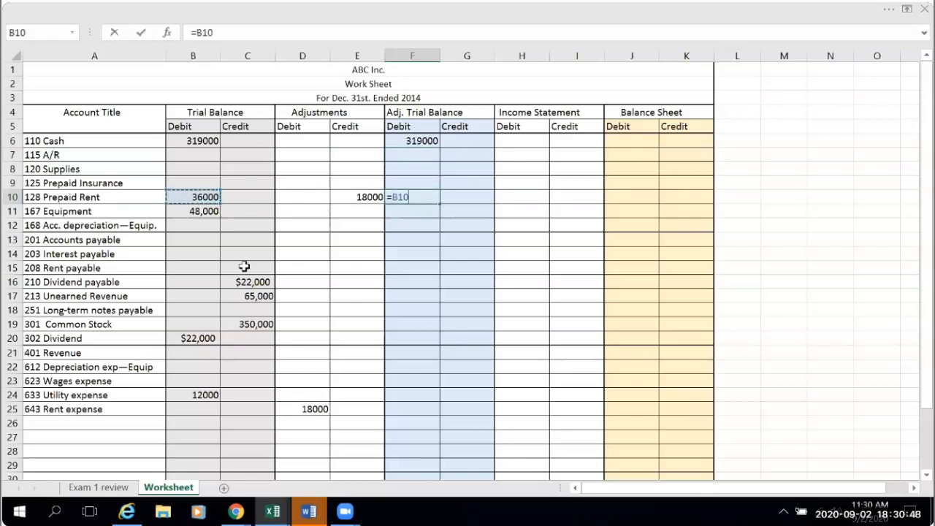
type("-")
left_click(366, 197)
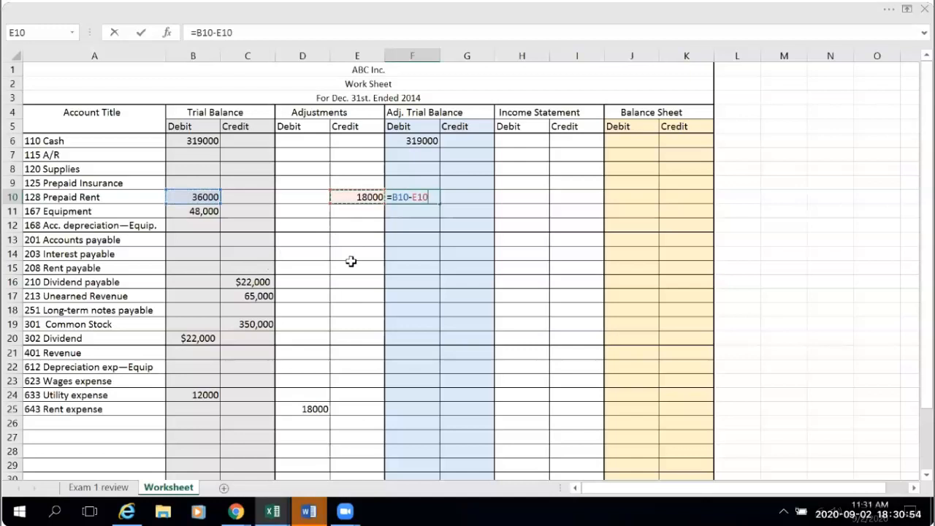
key("Return")
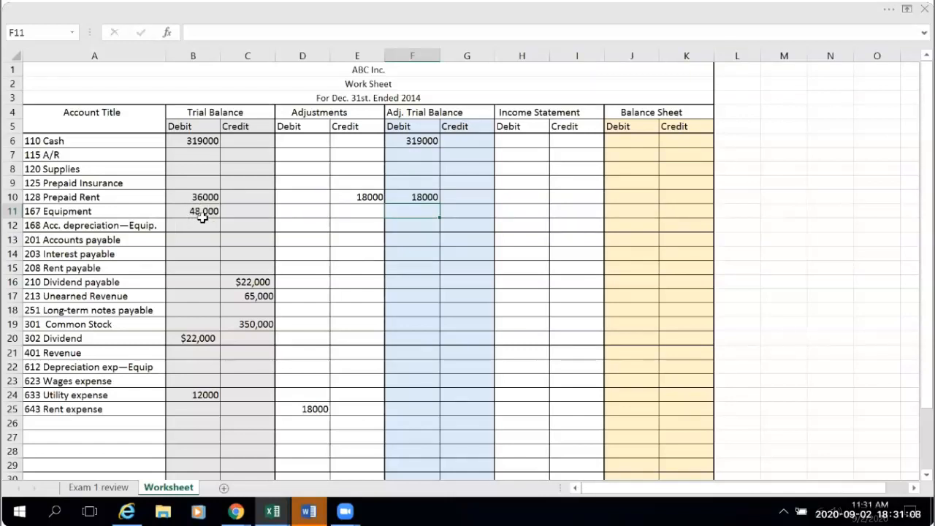
On the Exam 1 review sheet, bring the equipment cost into E40 under the rent calculation with the formula =F9.
left_click(98, 487)
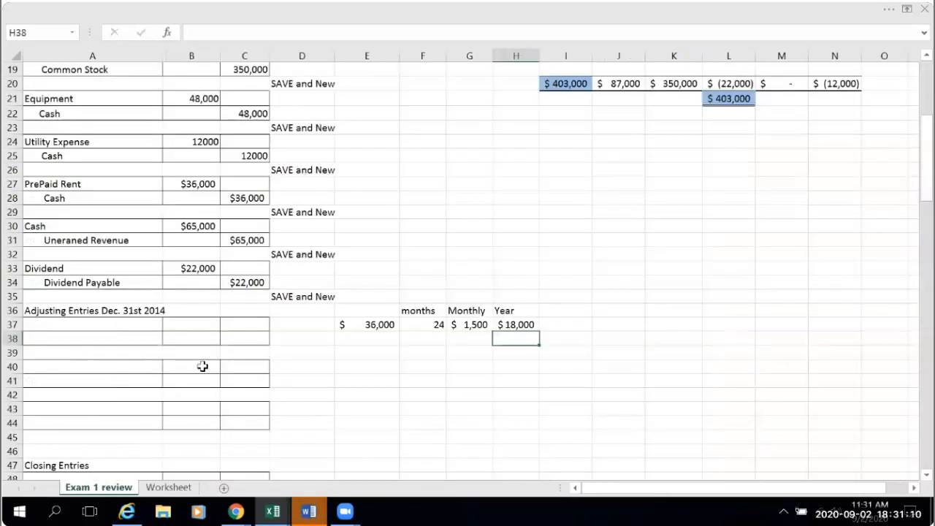
scroll(202, 366, "up", 4)
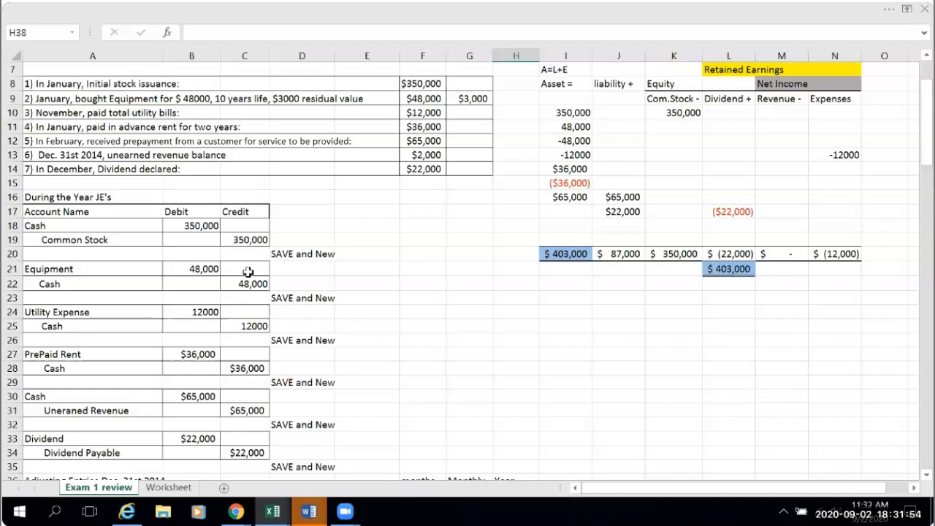
scroll(392, 309, "down", 2)
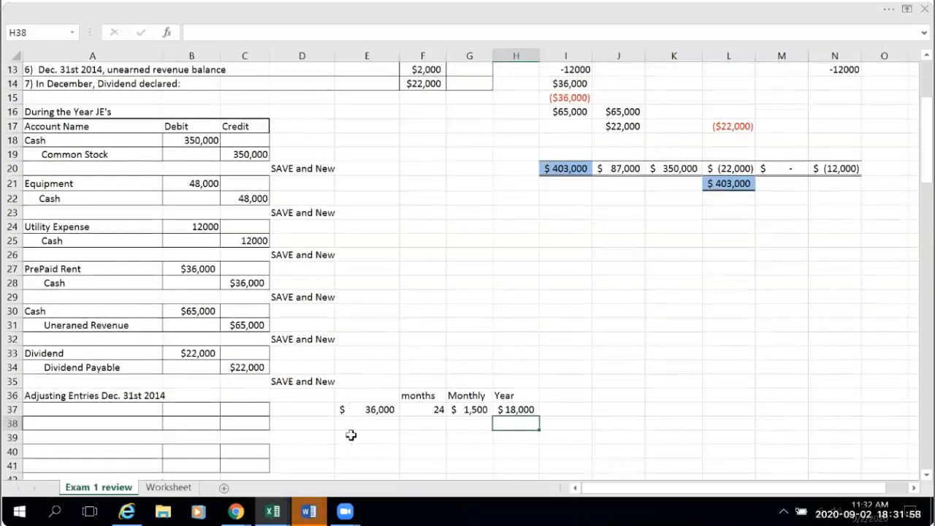
scroll(374, 436, "down", 1)
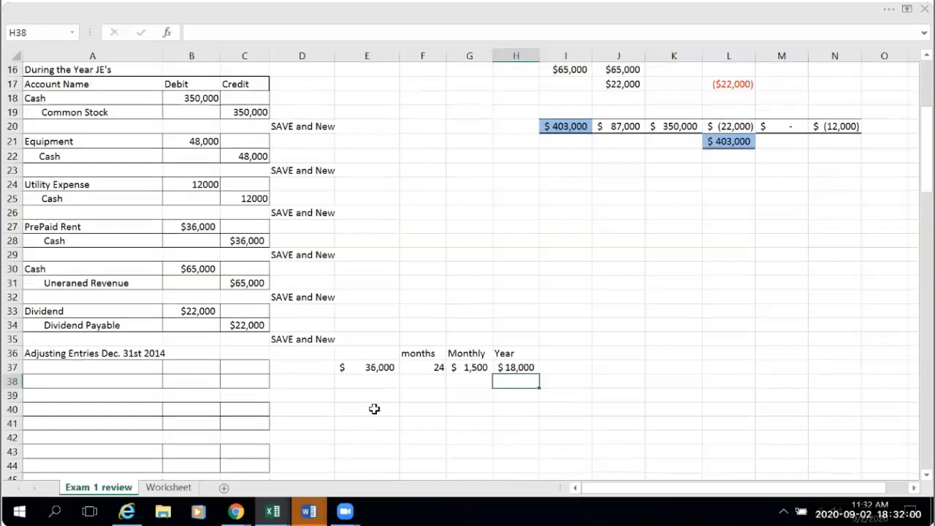
left_click(372, 409)
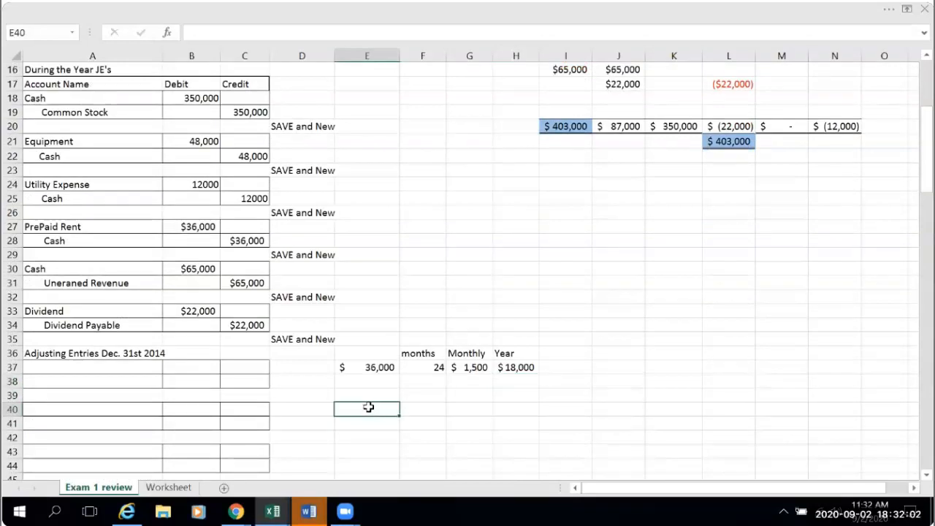
type("=")
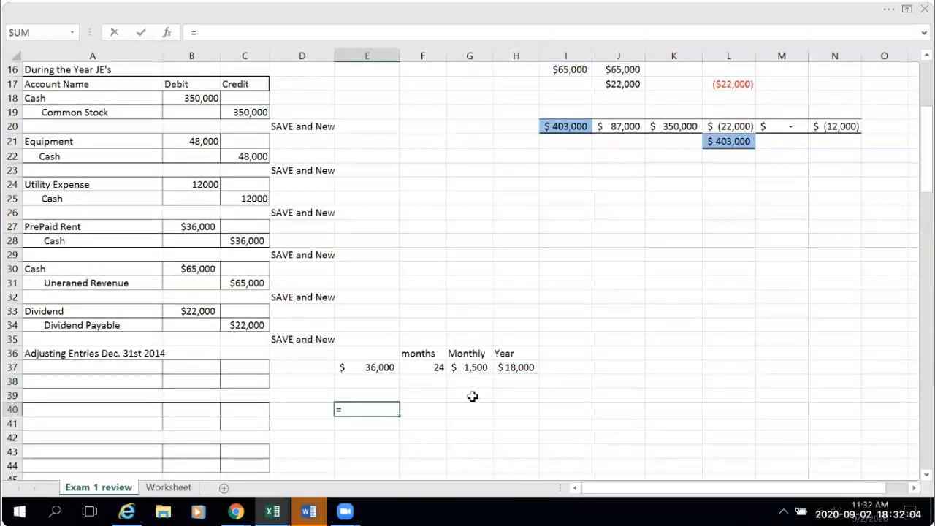
scroll(455, 382, "up", 1)
scroll(455, 382, "up", 5)
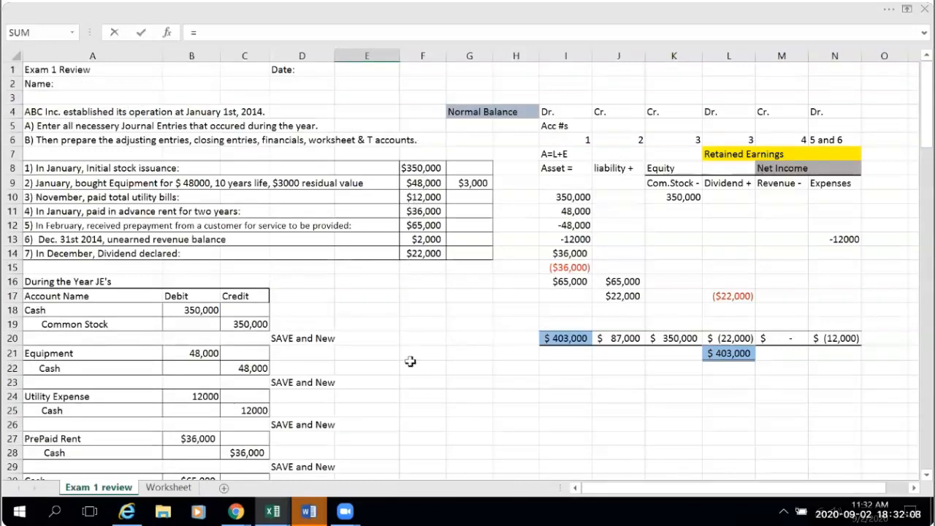
scroll(405, 356, "down", 4)
scroll(405, 356, "down", 3)
scroll(406, 356, "up", 5)
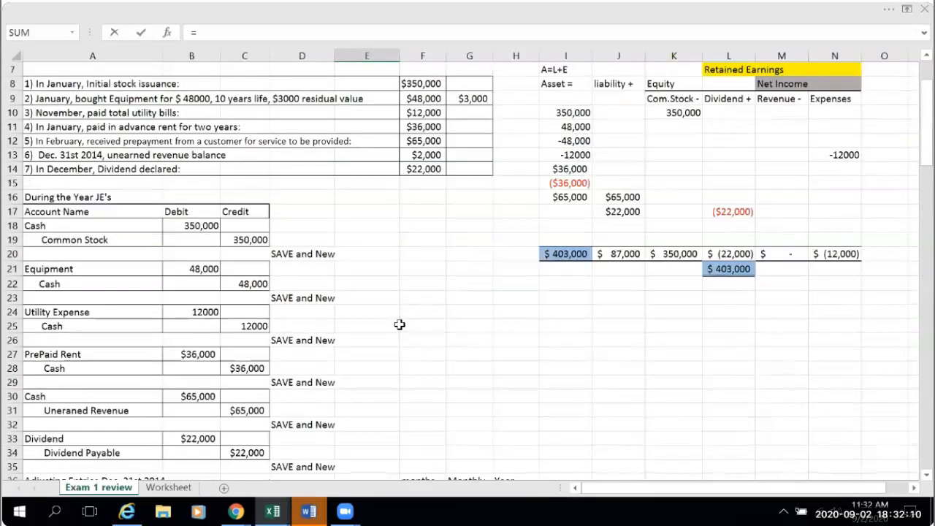
left_click(423, 98)
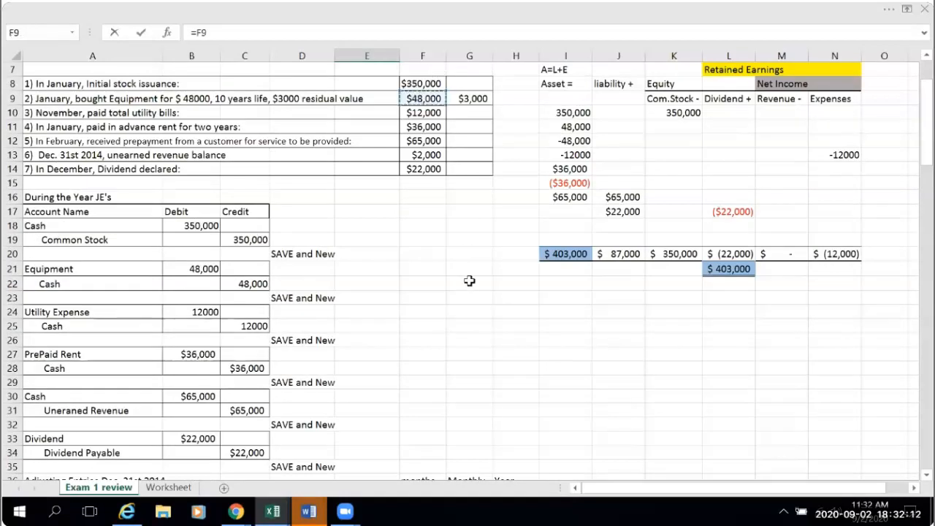
scroll(462, 310, "down", 5)
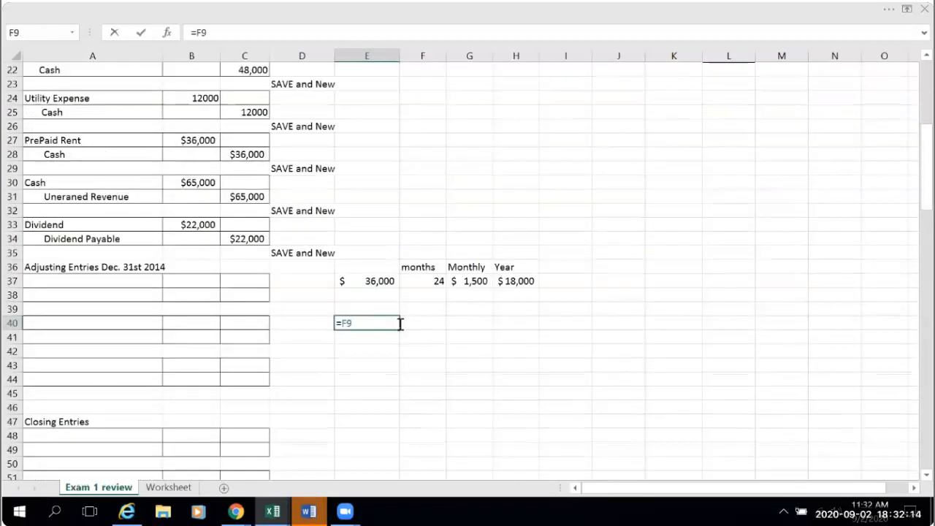
key("Return")
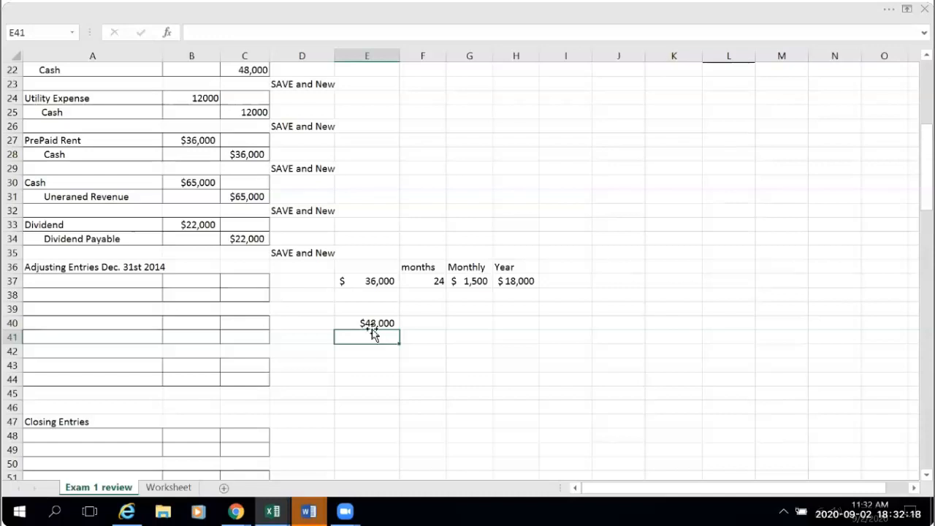
Enter the equipment's useful life of 10 in F40 and add the heading "Years" above it in F39.
left_click(426, 325)
type("1")
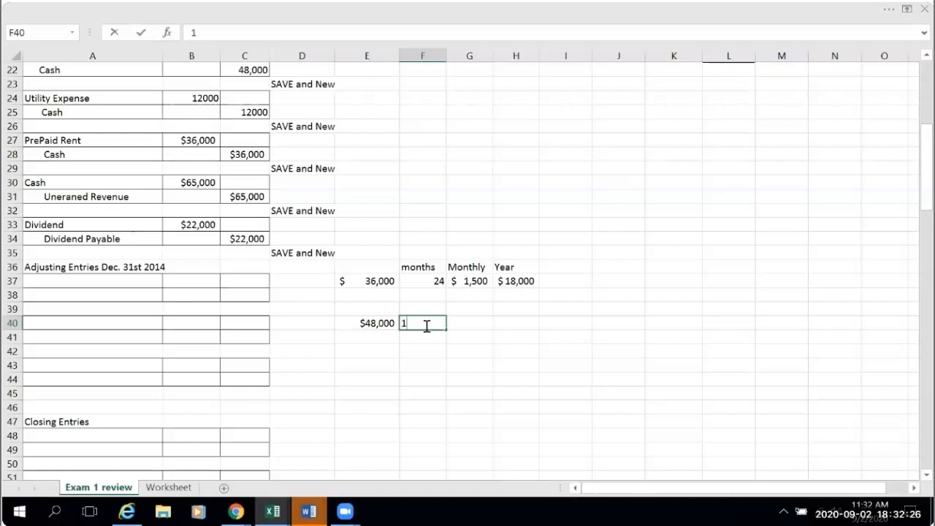
type("0")
left_click(430, 308)
type("Years")
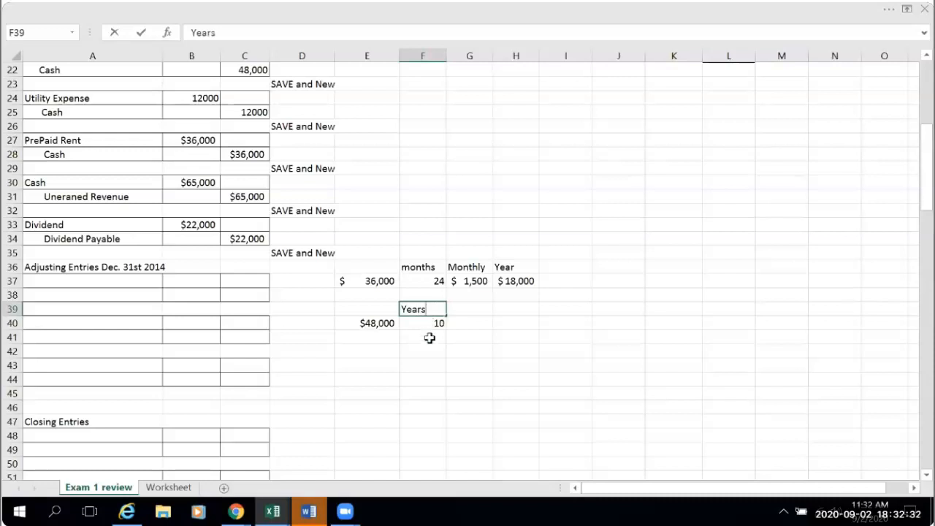
left_click_drag(431, 350, 432, 357)
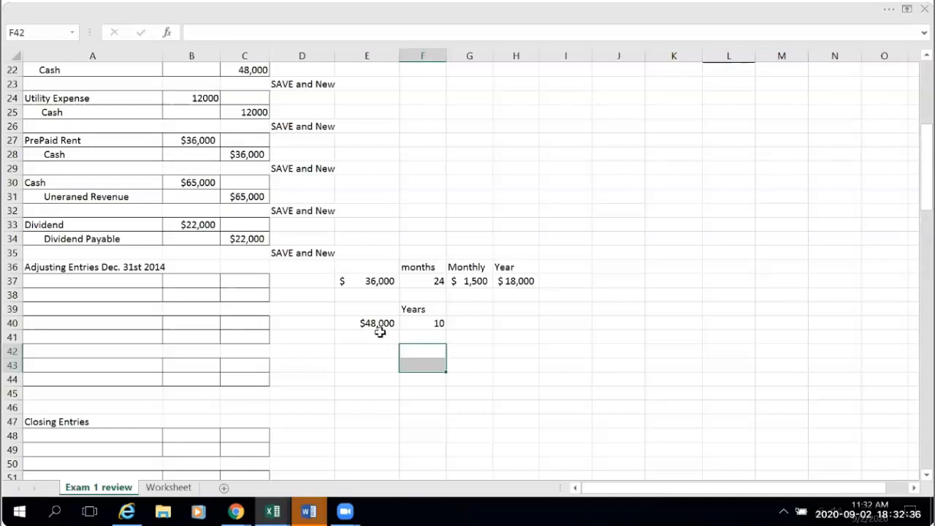
Add the heading "Salvage" in G39 and bring the equipment's residual value into G40 with the formula =G9.
left_click(474, 309)
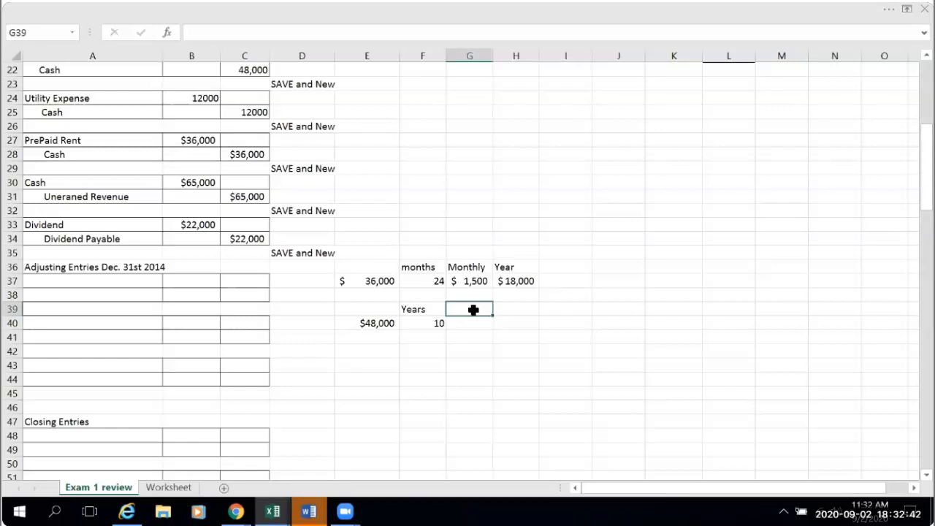
type("Salvage")
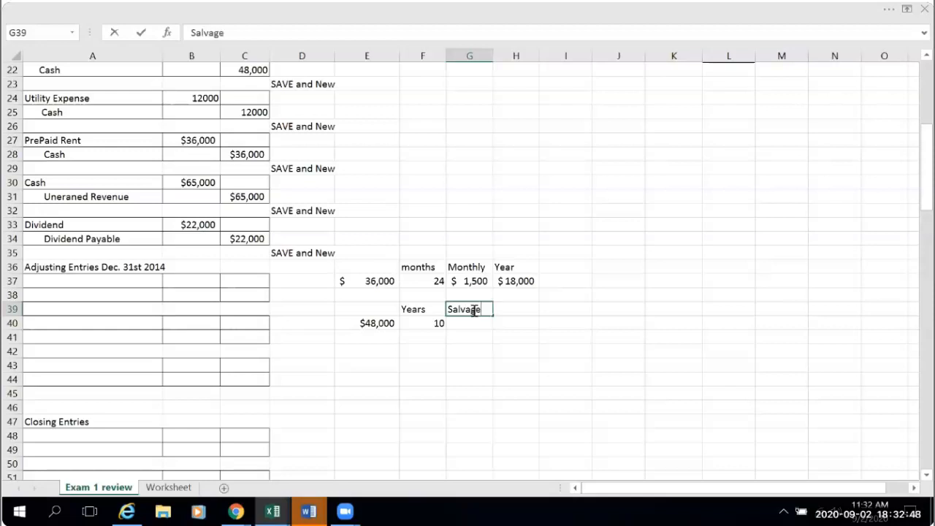
left_click(472, 324)
type("=")
scroll(499, 199, "up", 5)
left_click(472, 98)
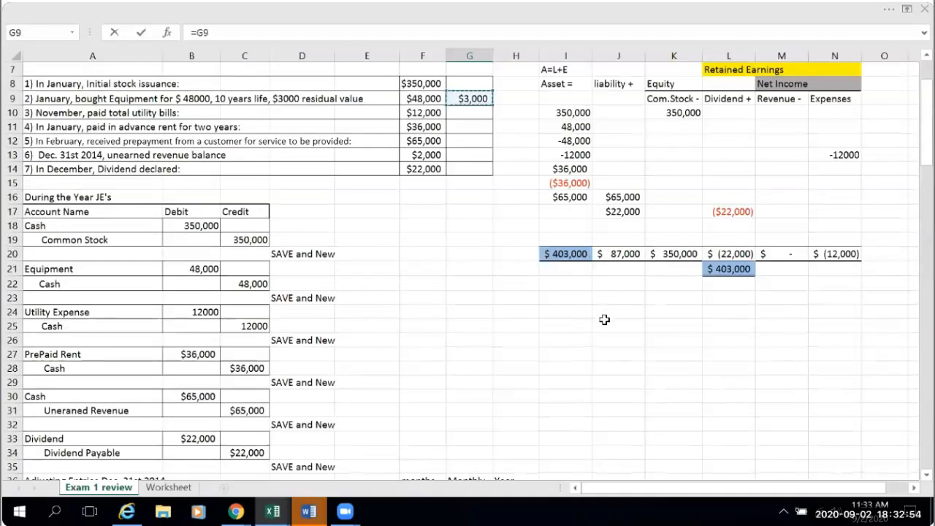
key("Return")
Add the heading "Ann. Dep." in H39 and begin the annual depreciation formula in H40 with =(E40.
scroll(577, 374, "down", 1)
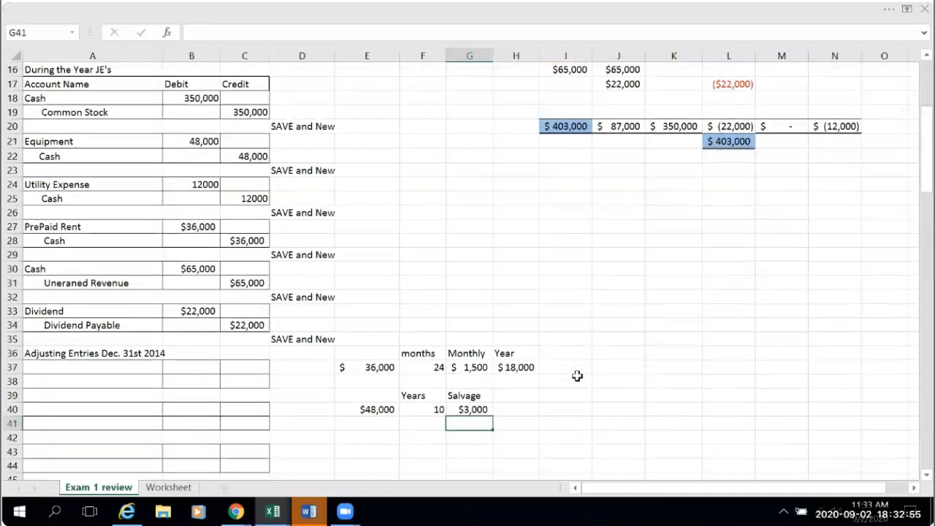
left_click(504, 395)
type("Ann")
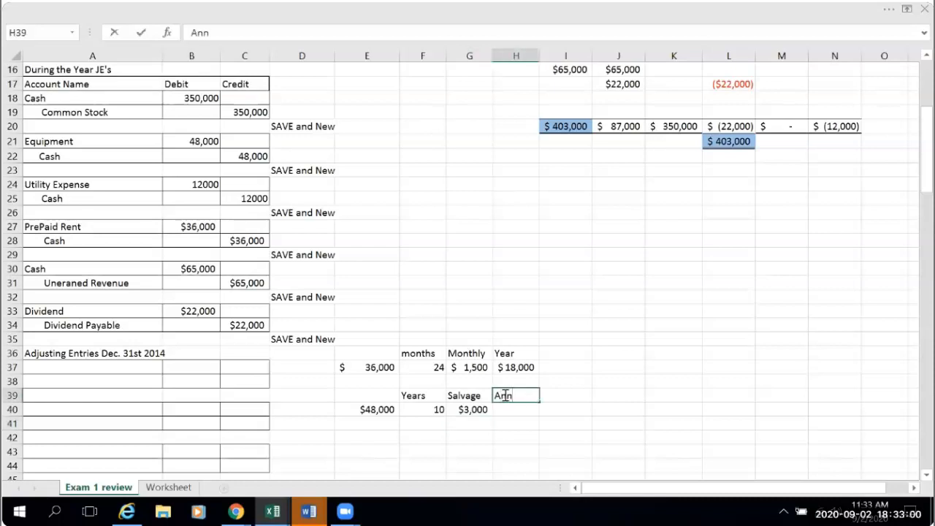
type(". Dep.")
left_click(511, 409)
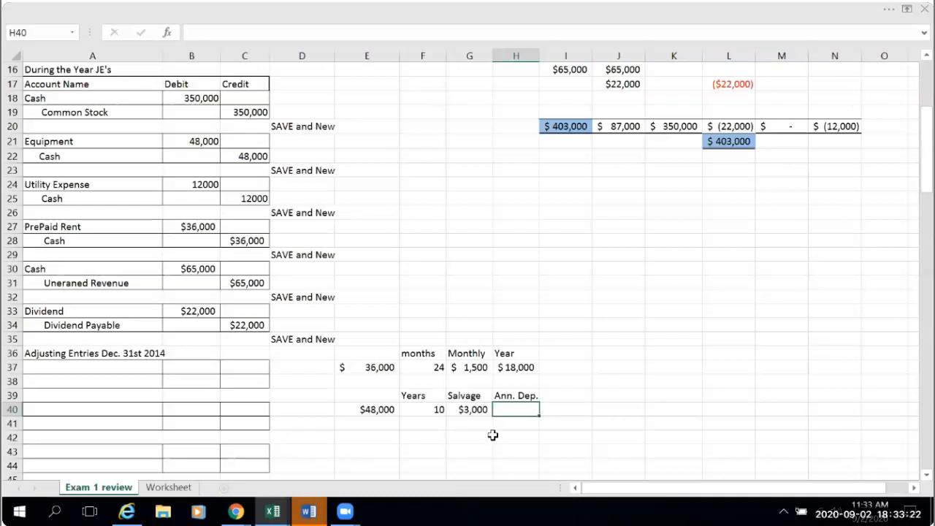
type("=")
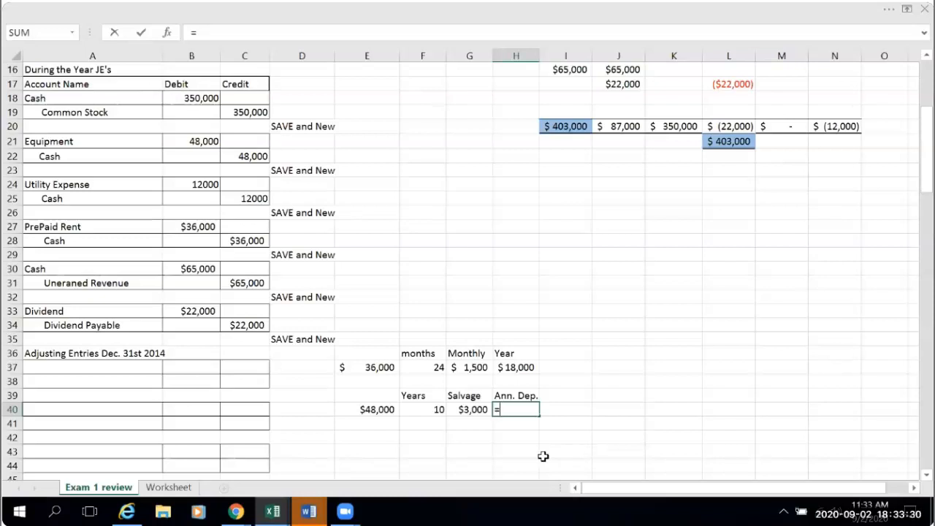
left_click(367, 410)
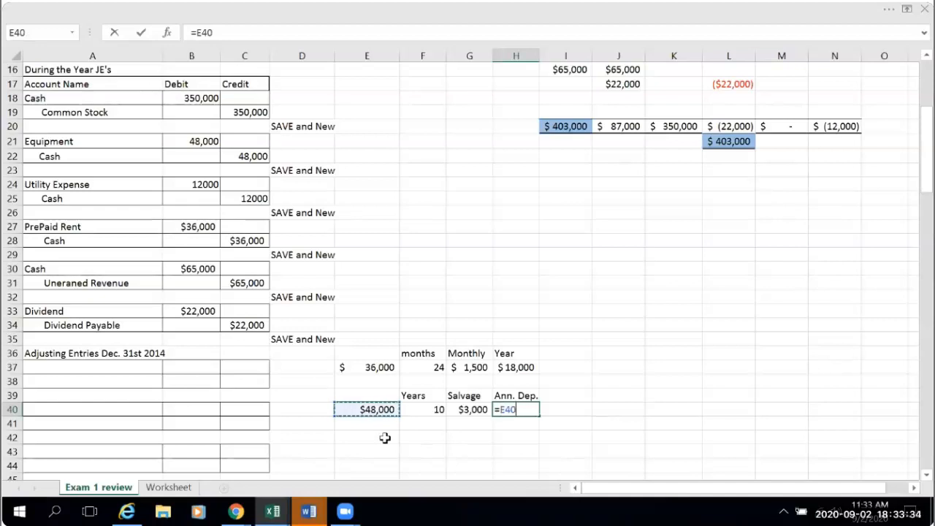
left_click(501, 409)
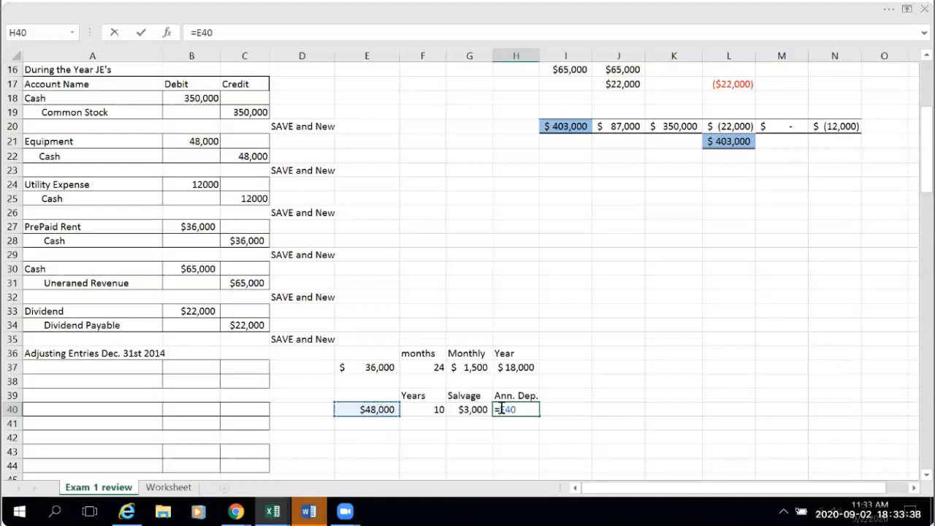
type("(")
type("/")
left_click(436, 409)
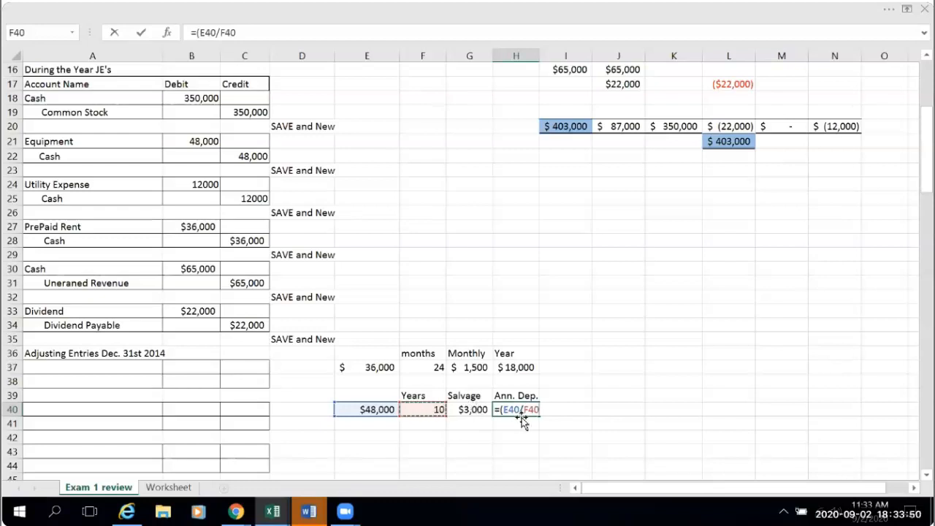
key("BackSpace")
key("BackSpace")
key("BackSpace")
key("BackSpace")
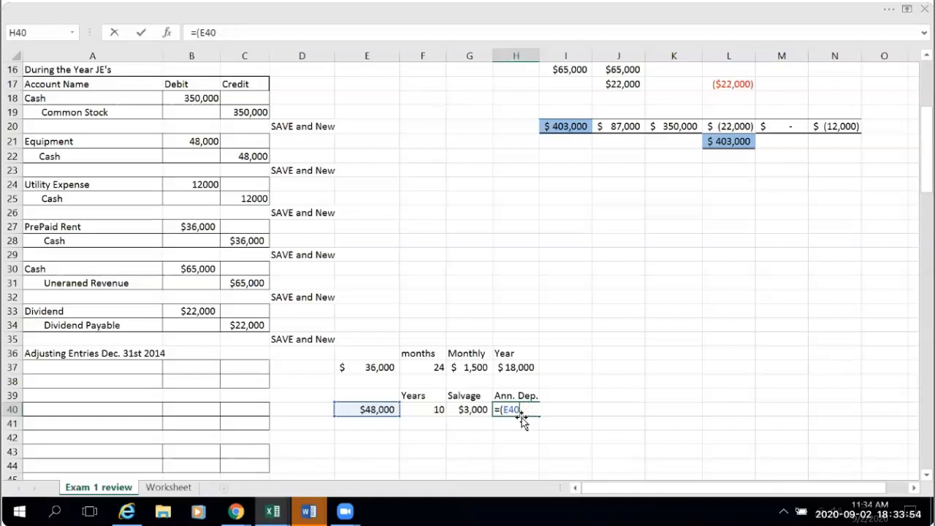
Complete the annual depreciation formula in H40 as =(E40-G40)/F40.
type("-")
left_click(475, 411)
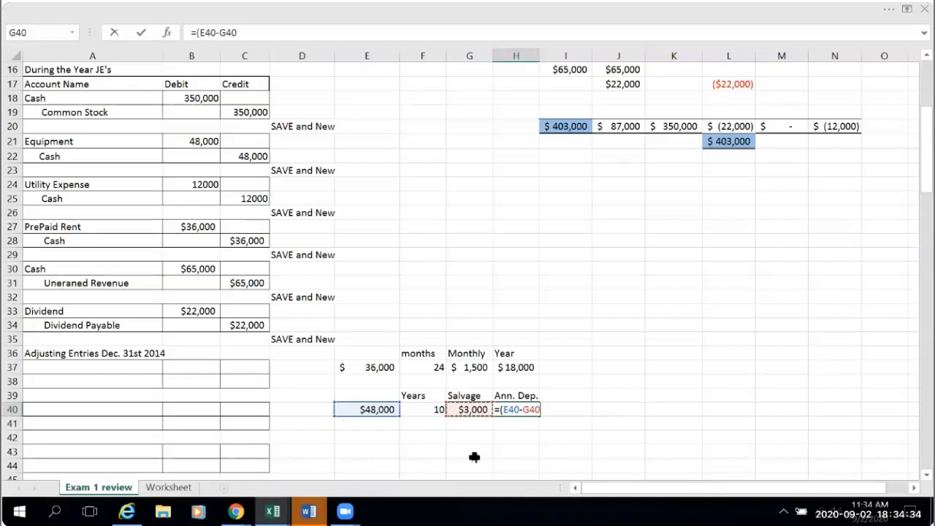
type(")/")
left_click(432, 409)
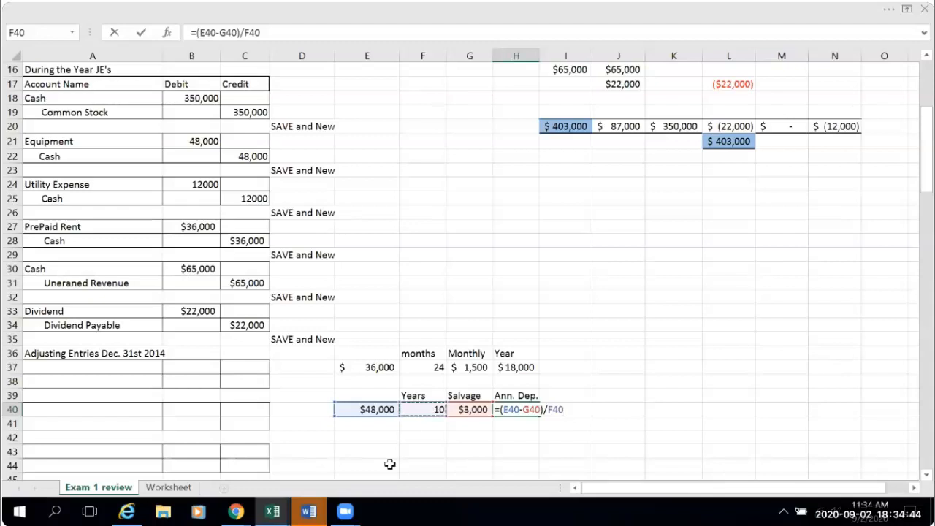
key("Return")
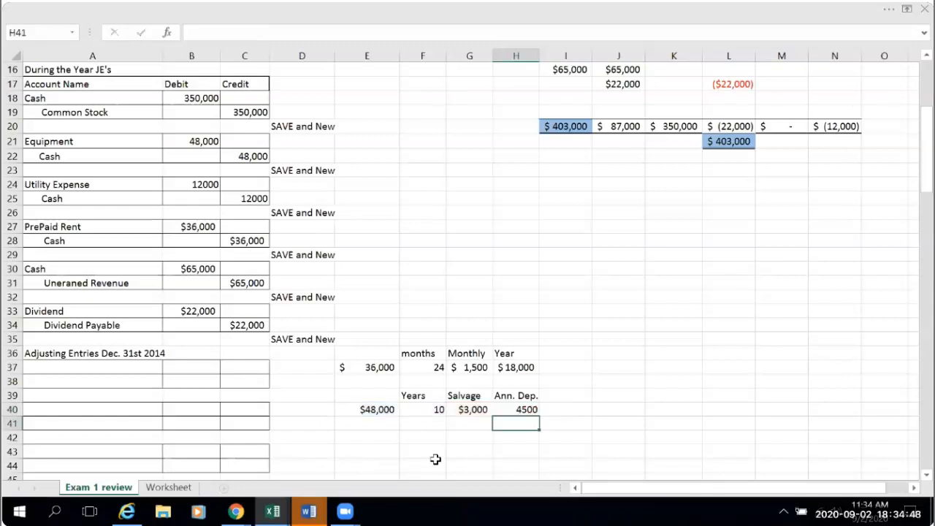
Format the annual depreciation in H40 as an accounting dollar amount without decimals.
left_click(504, 410)
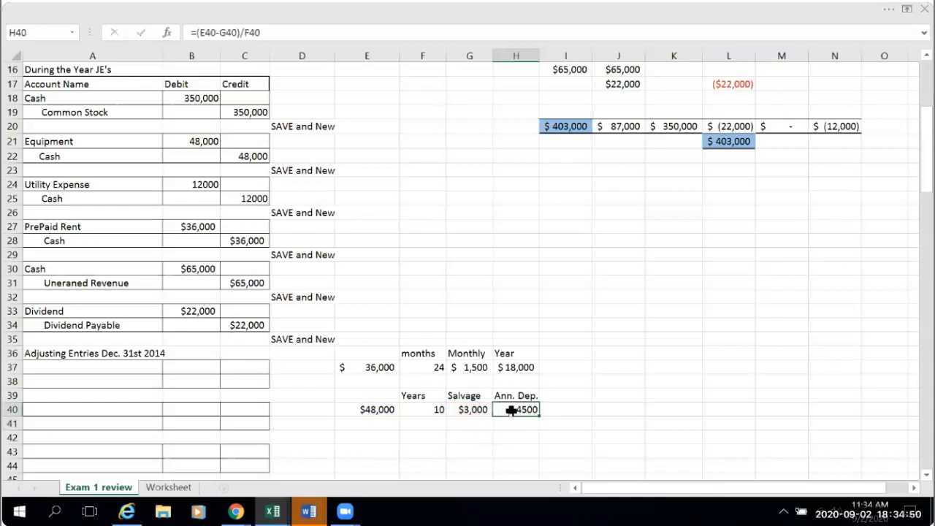
left_click(889, 21)
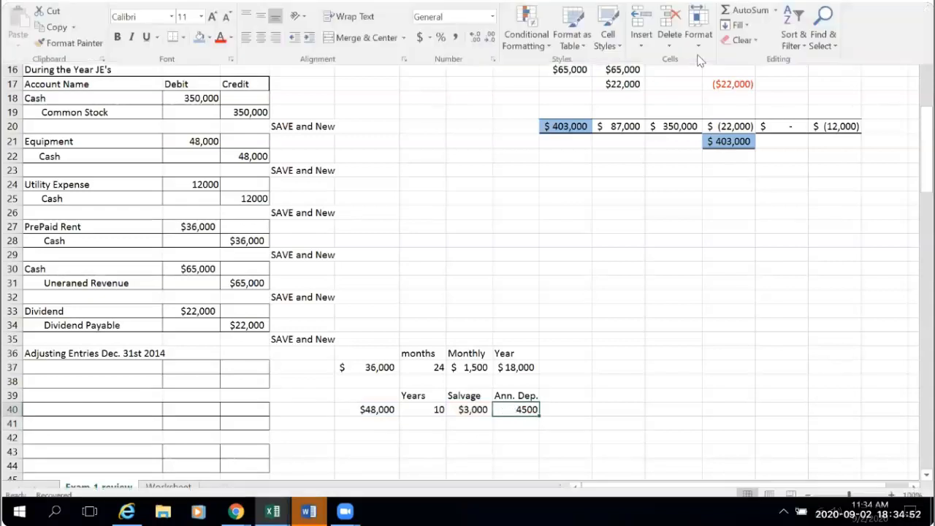
left_click(420, 80)
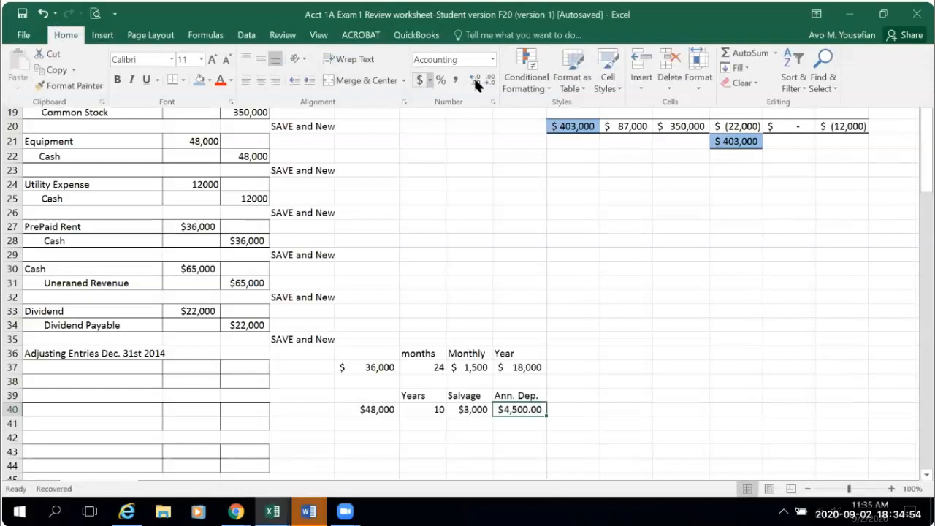
left_click(491, 81)
left_click(491, 81)
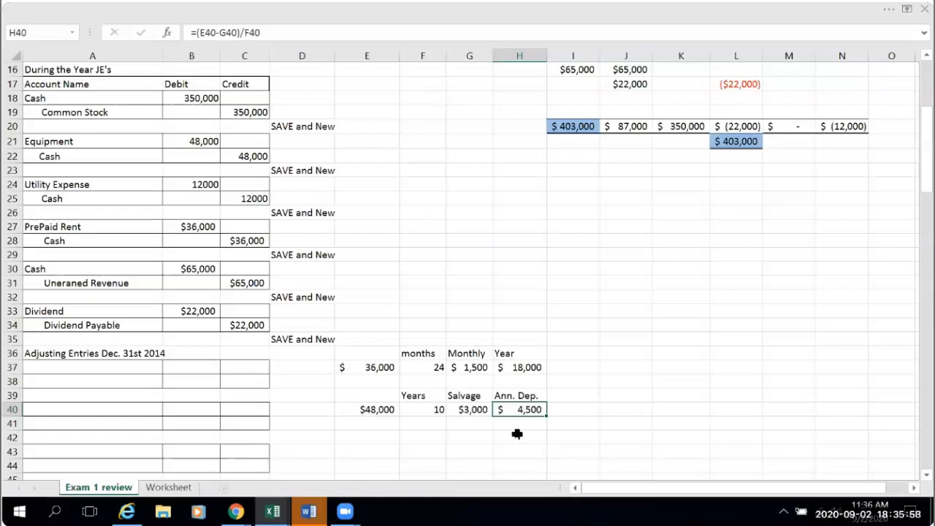
On the Worksheet sheet, credit Acc. depreciation—Equip. in Adjustments cell E12 with the annual depreciation, using ='Exam 1 review'!H40.
left_click(166, 487)
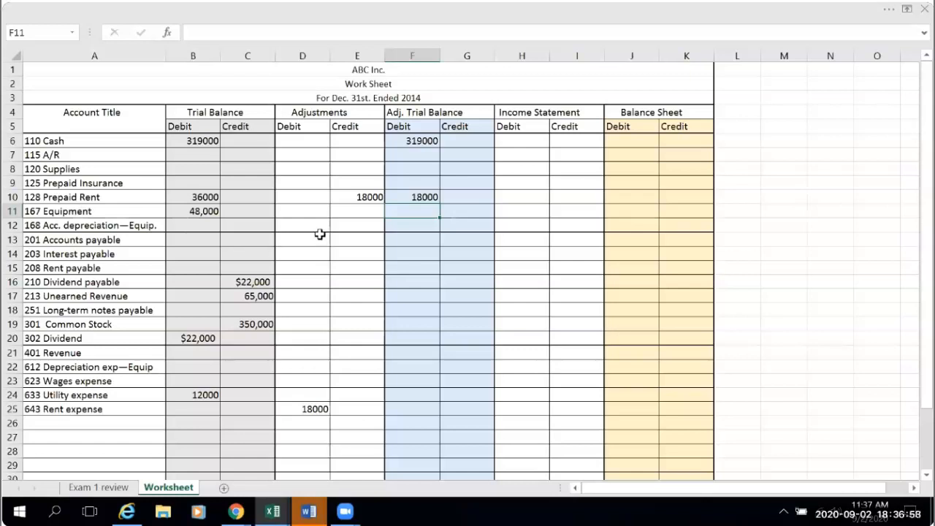
left_click(345, 226)
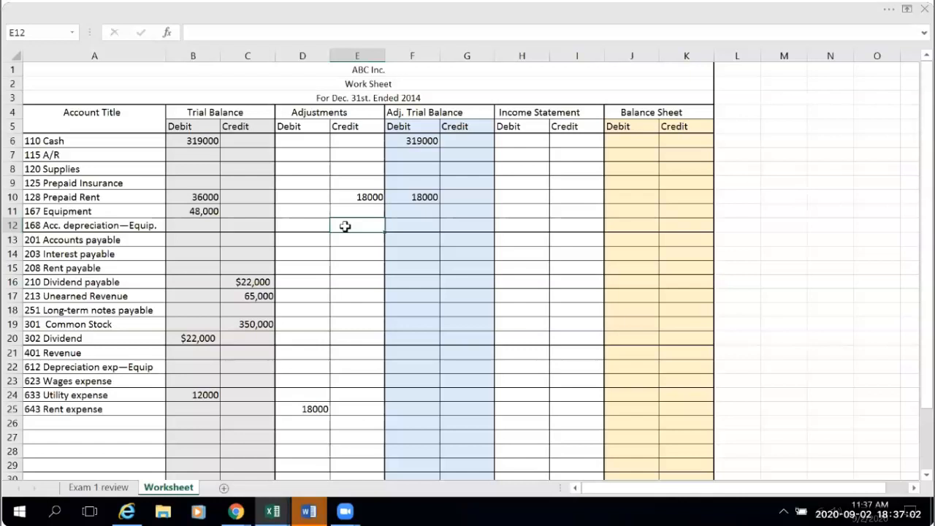
type("=")
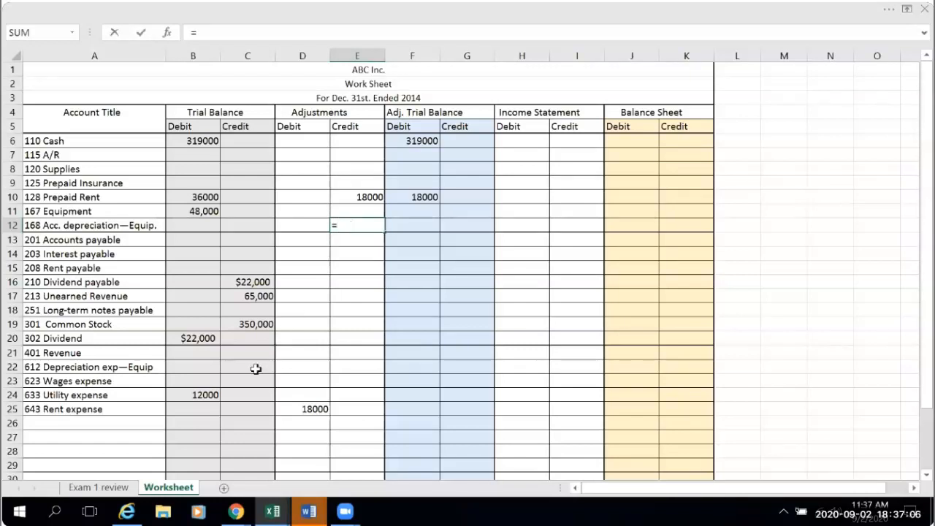
scroll(209, 450, "down", 2)
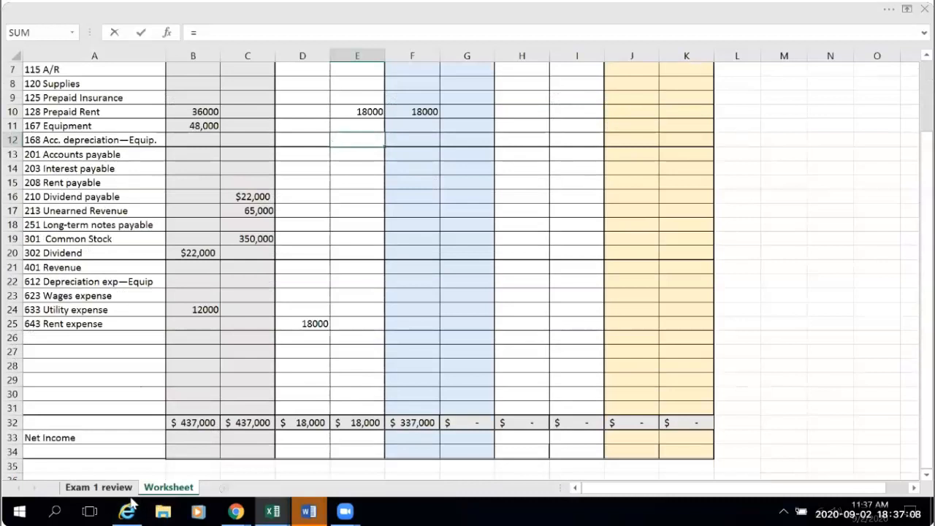
left_click(98, 486)
left_click(533, 410)
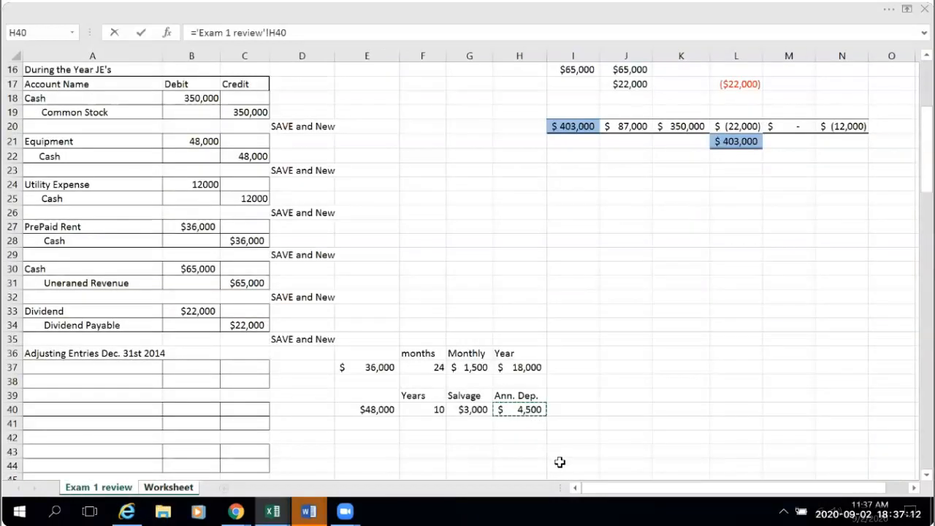
key("Return")
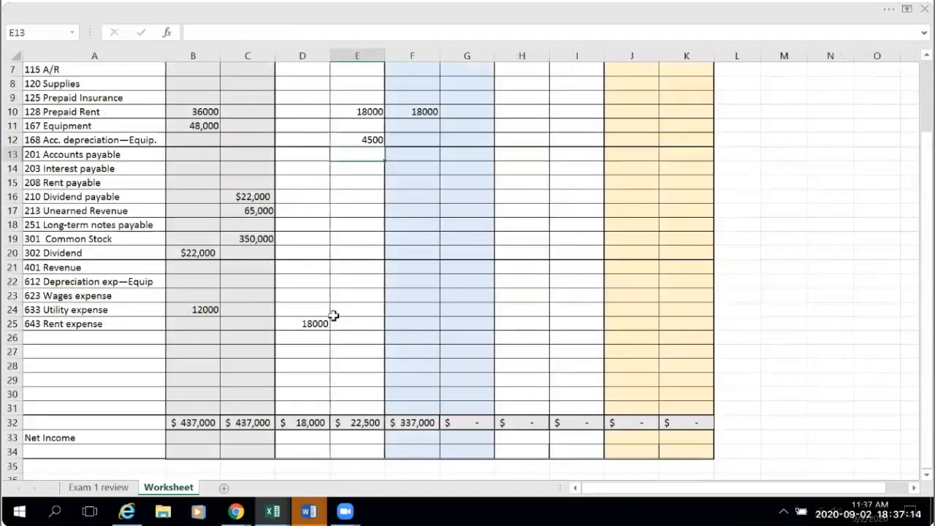
Debit Depreciation exp—Equip in Adjustments cell D22 with the formula =E12.
scroll(333, 315, "up", 1)
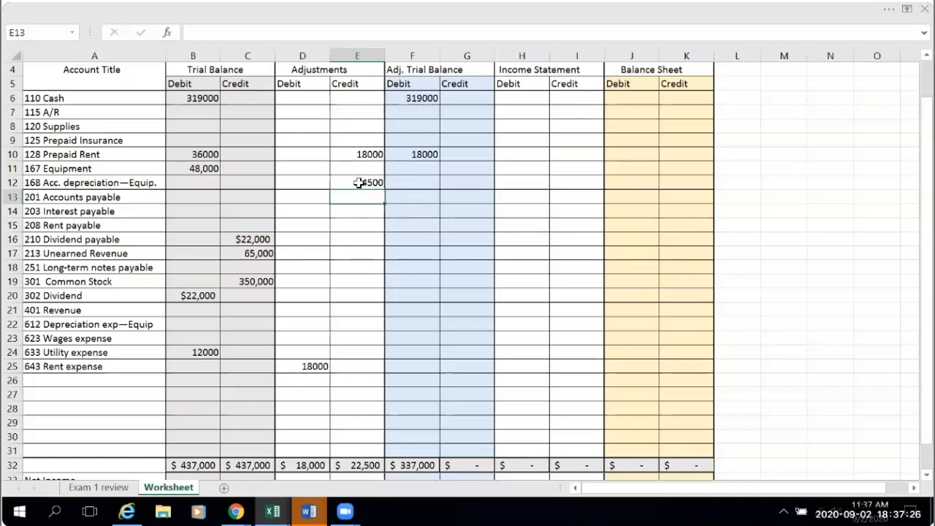
left_click(326, 328)
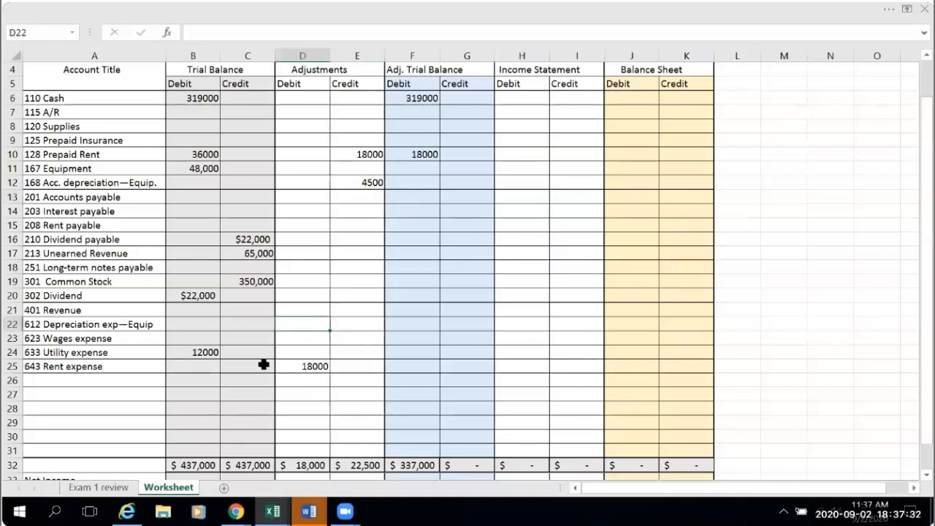
type("=")
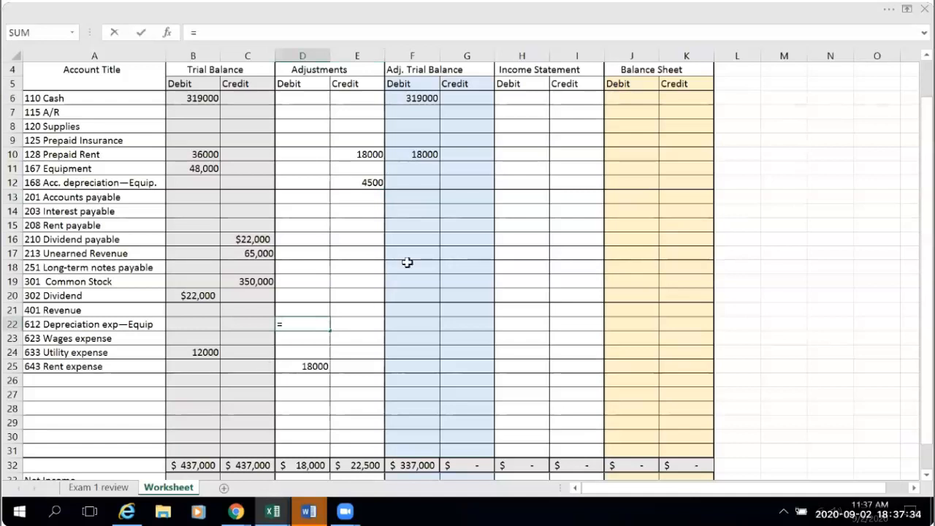
left_click(370, 184)
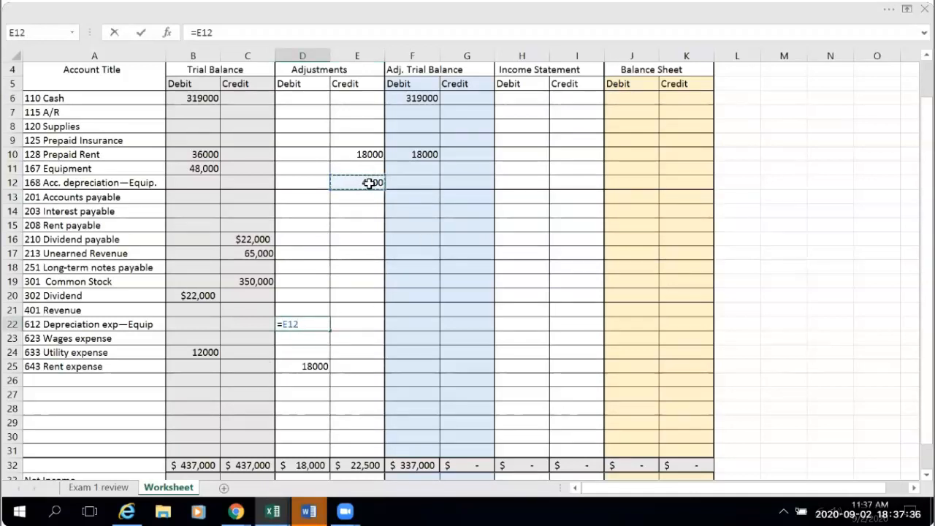
key("Return")
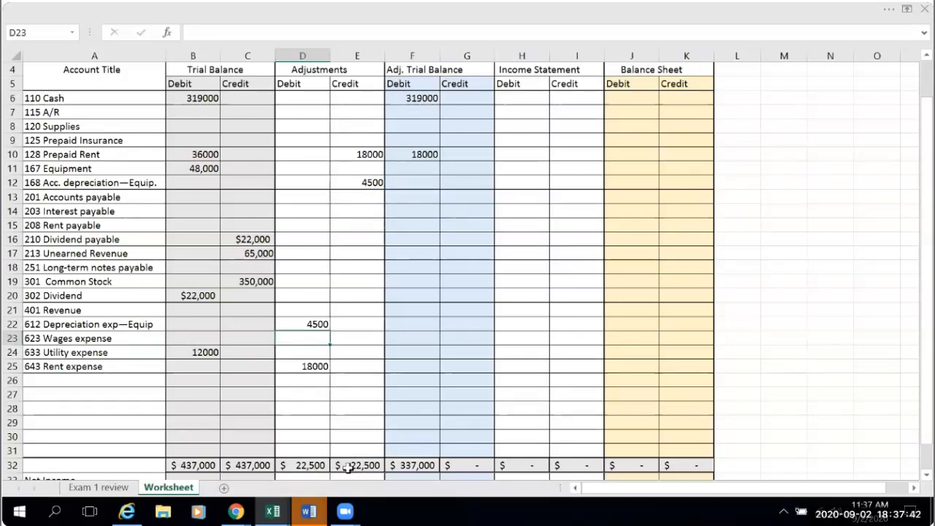
Carry the Equipment debit balance into the Adj. Trial Balance in F11 with the formula =B11.
left_click(420, 171)
type("=")
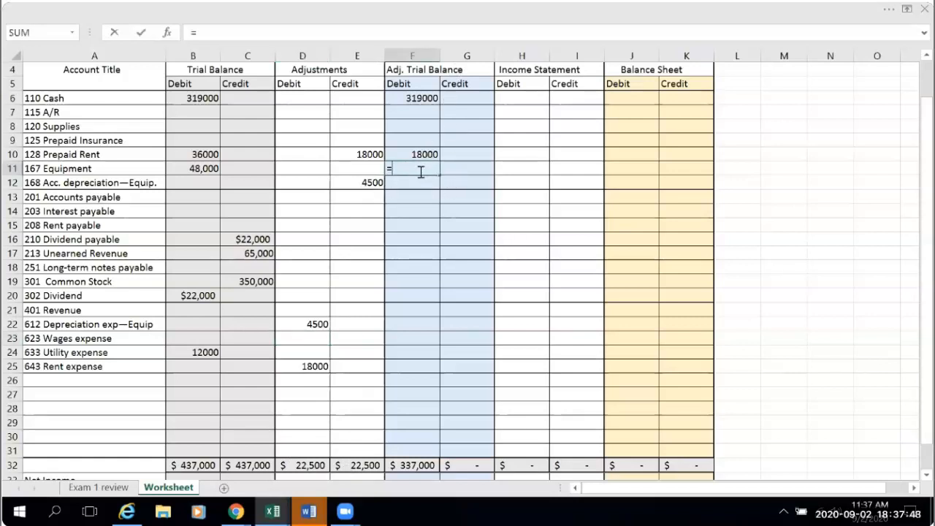
left_click(192, 168)
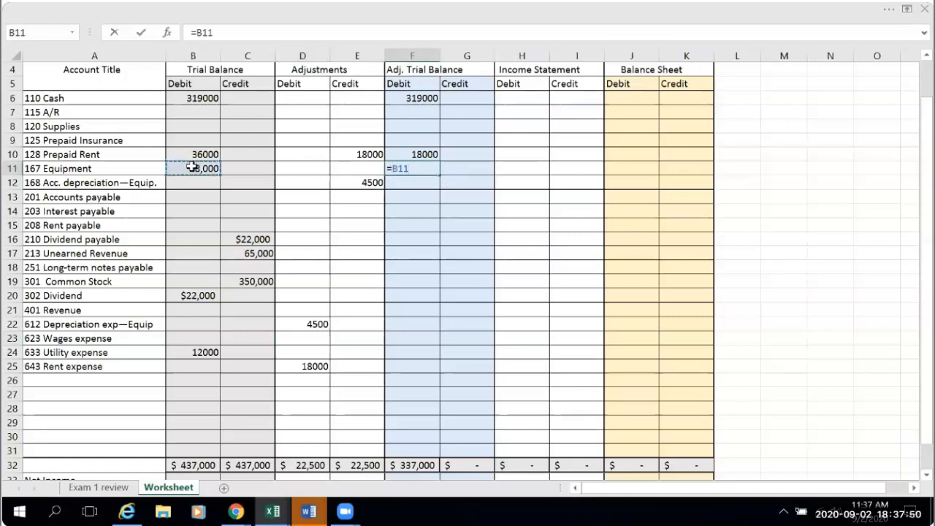
key("Return")
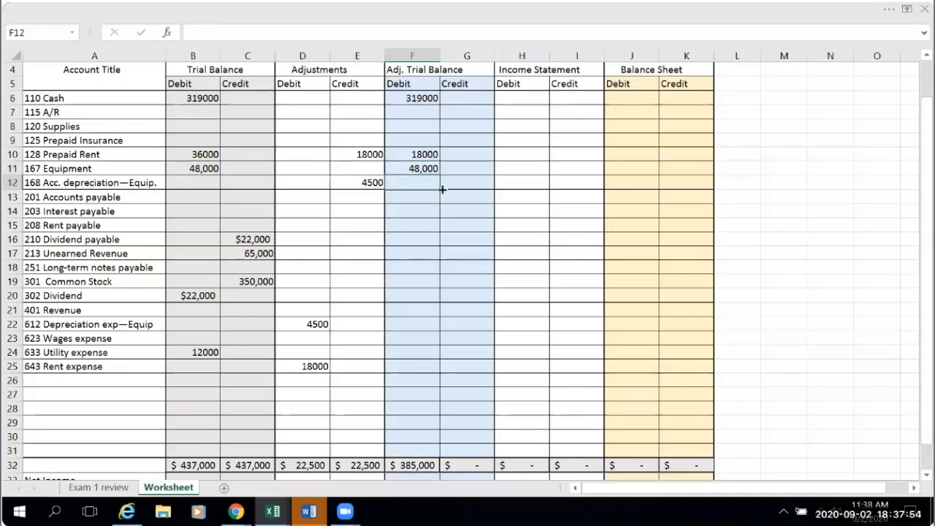
Enter Acc. depreciation—Equip. as a credit in Adj. Trial Balance cell G12 with the formula =C12+E12.
left_click(473, 180)
type("=")
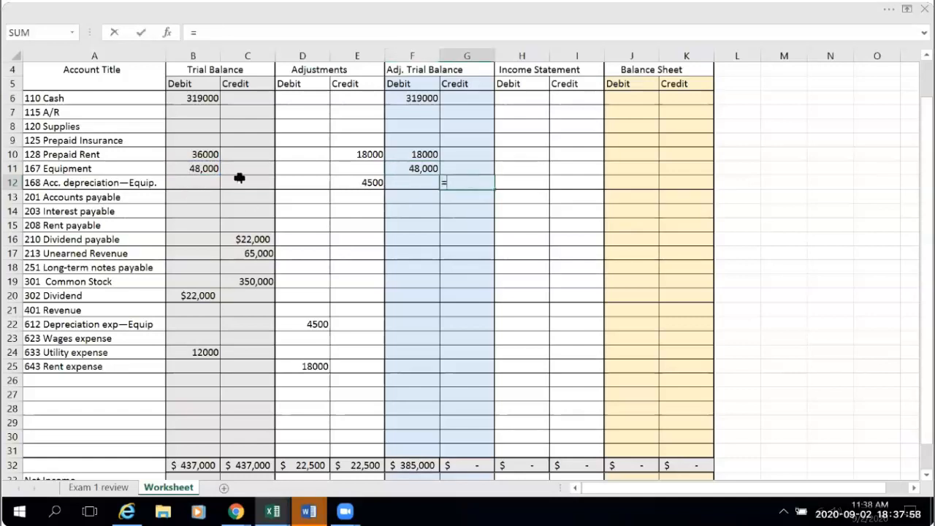
left_click(241, 179)
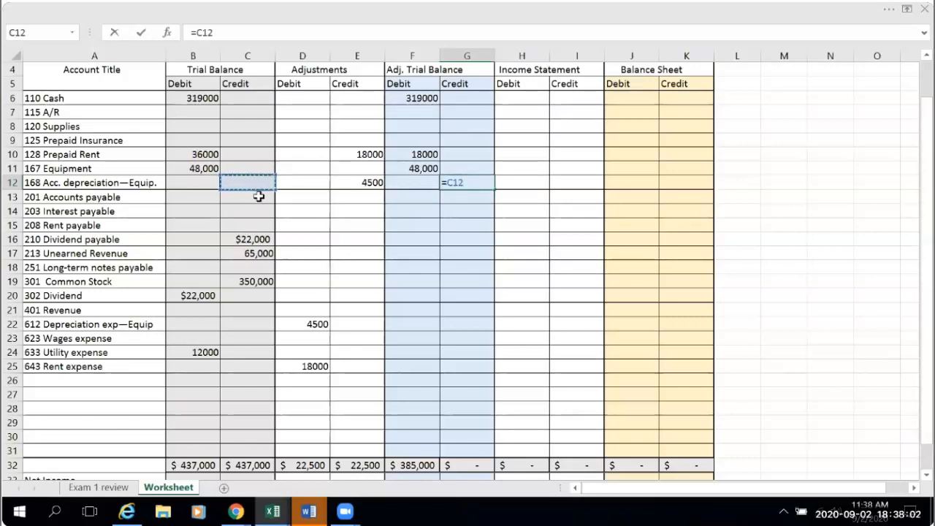
type("-")
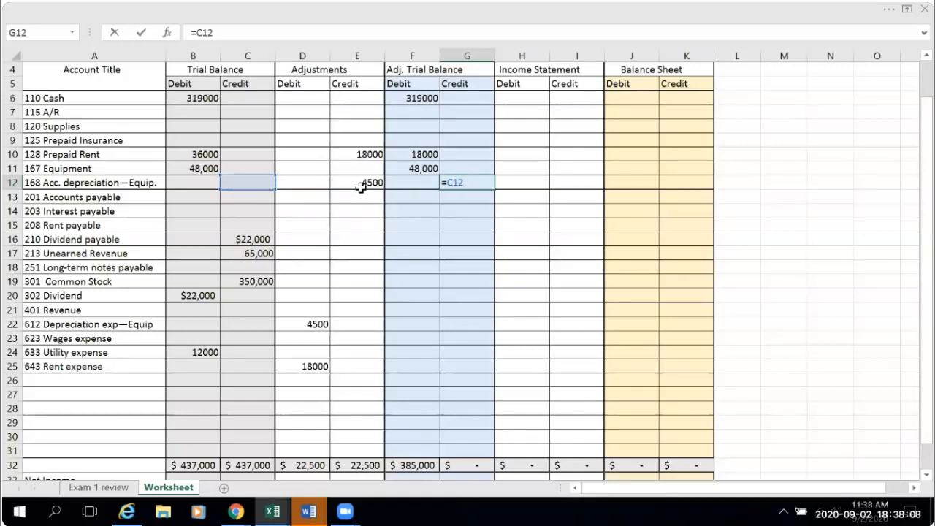
type("+")
left_click(361, 184)
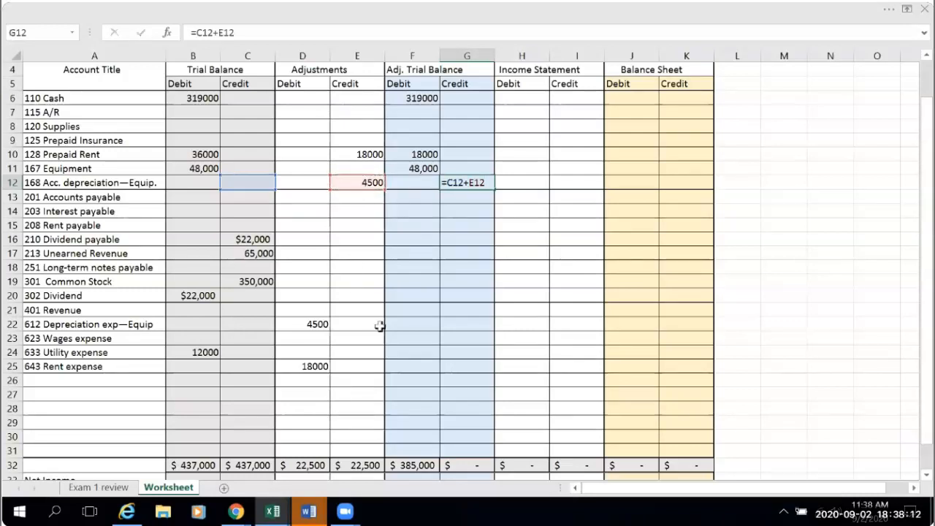
key("Return")
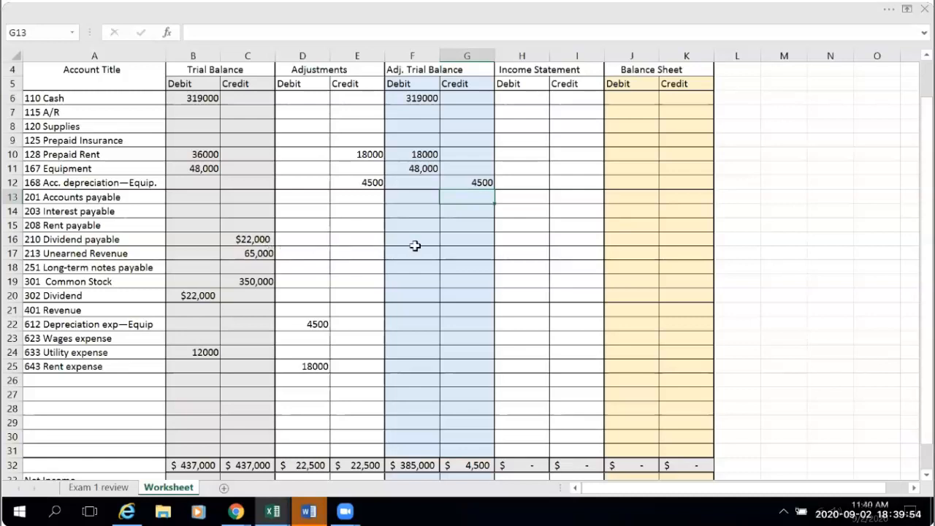
Carry the Dividend payable credit balance into the Adj. Trial Balance in G16 with the formula =C16.
left_click(463, 242)
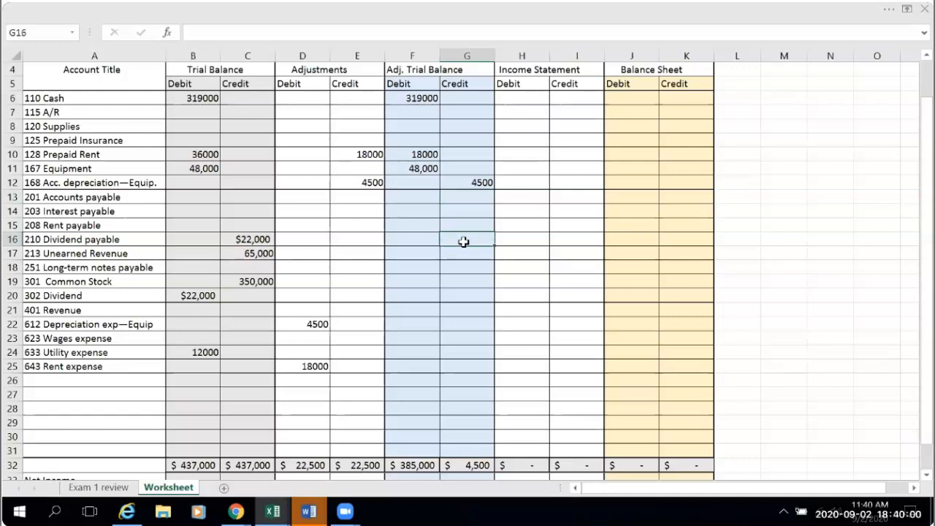
type("=")
left_click(247, 238)
key("Return")
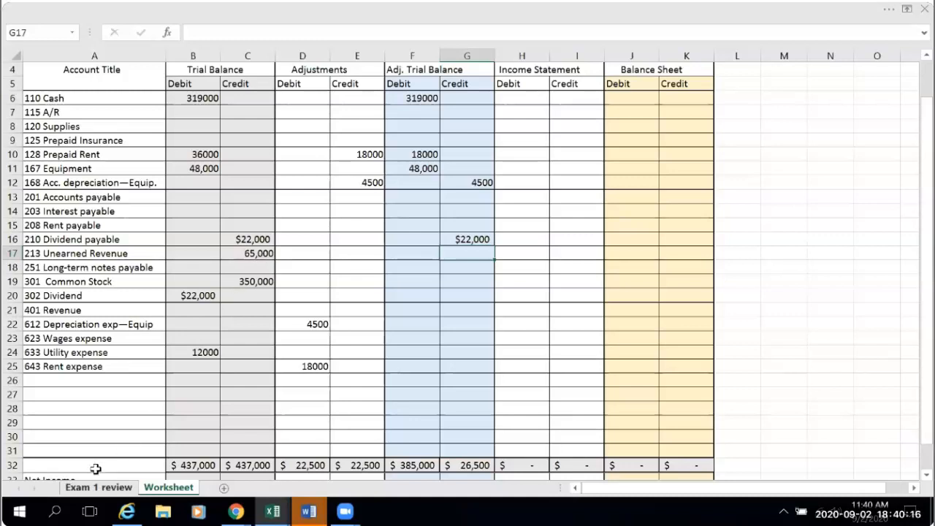
Debit Unearned Revenue in Adjustments cell D17 for the earned portion, using =C17-'Exam 1 review'!F13.
left_click(98, 486)
scroll(93, 328, "up", 3)
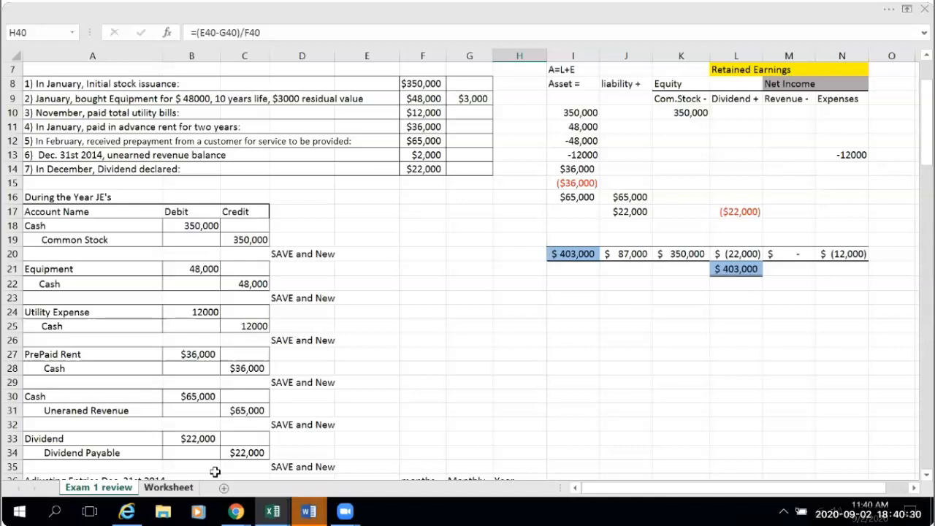
left_click(170, 487)
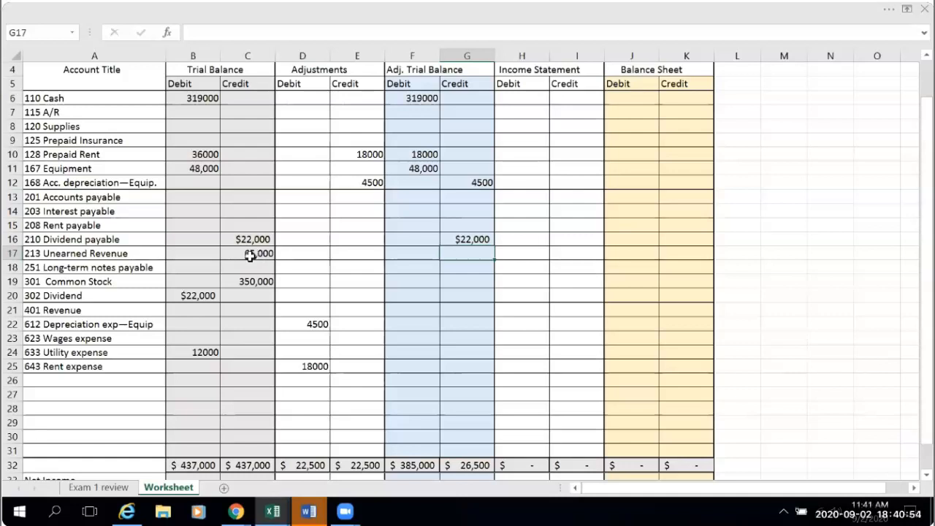
left_click(305, 254)
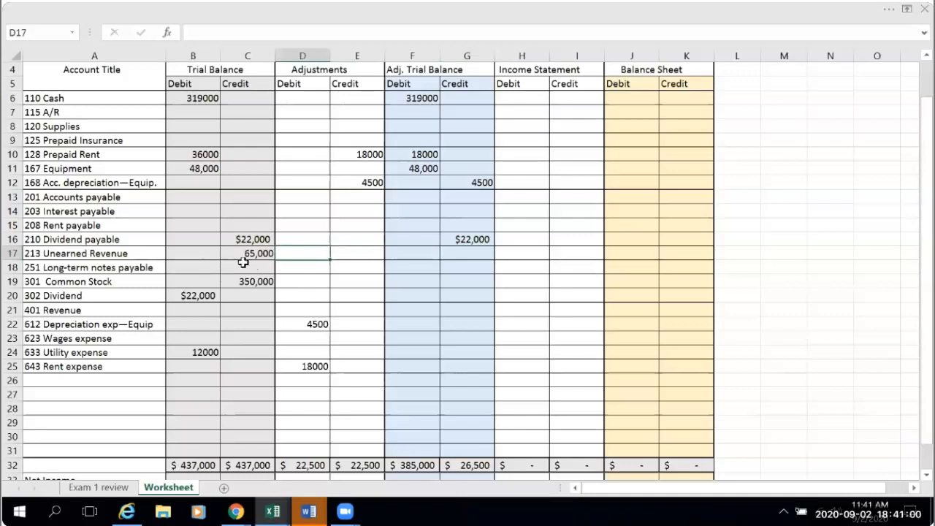
type("=")
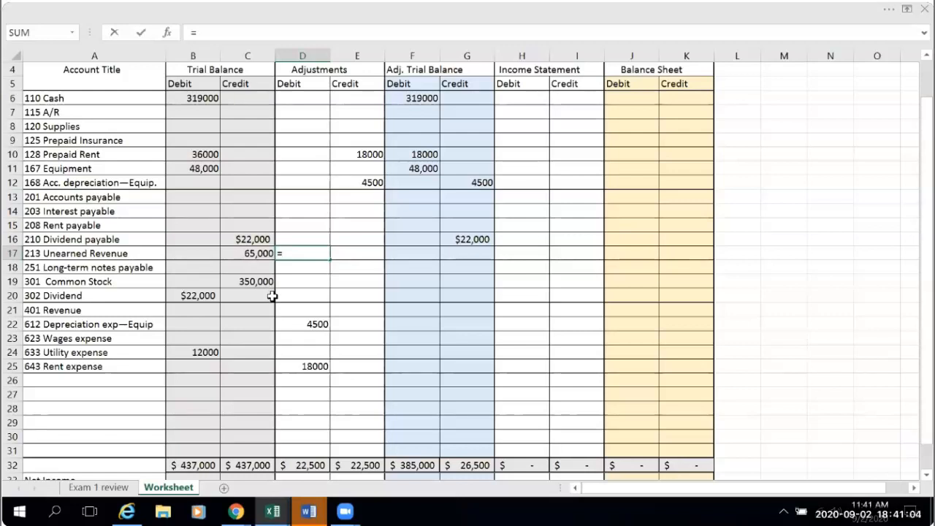
left_click(256, 254)
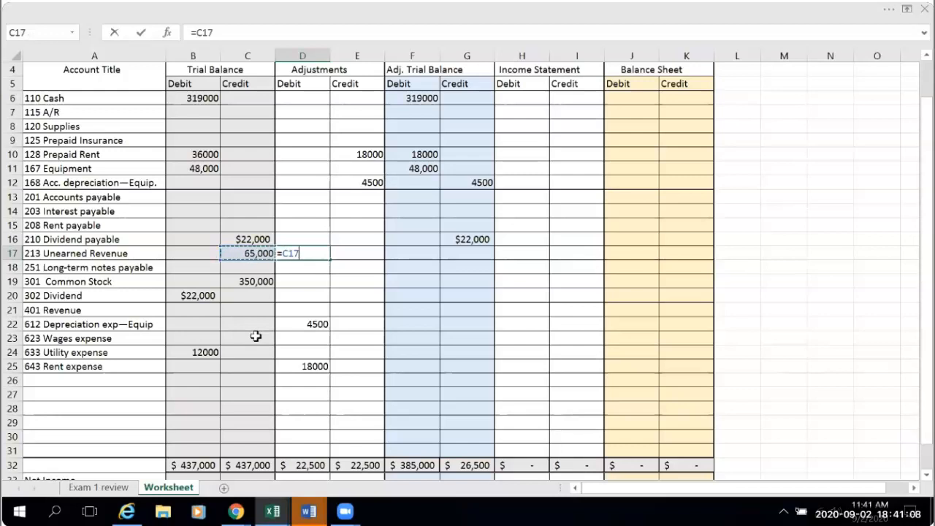
type("-")
left_click(98, 486)
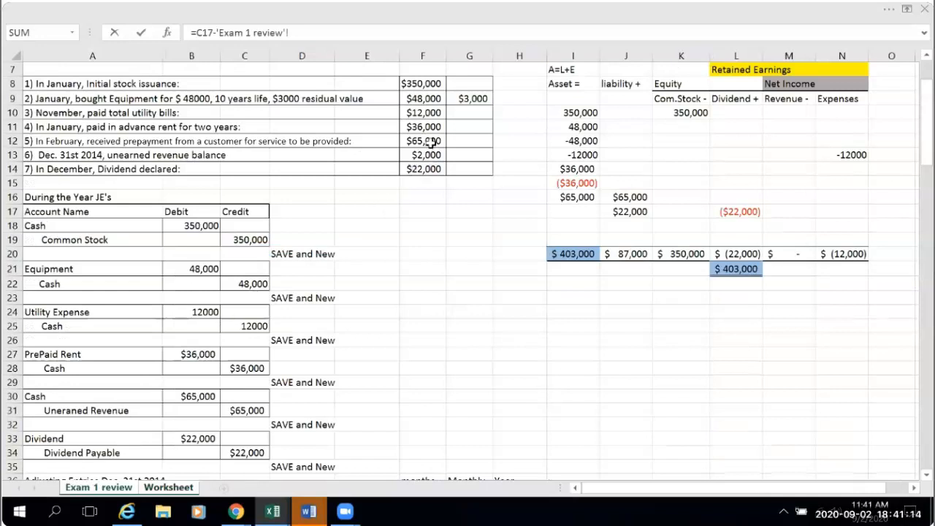
left_click(428, 154)
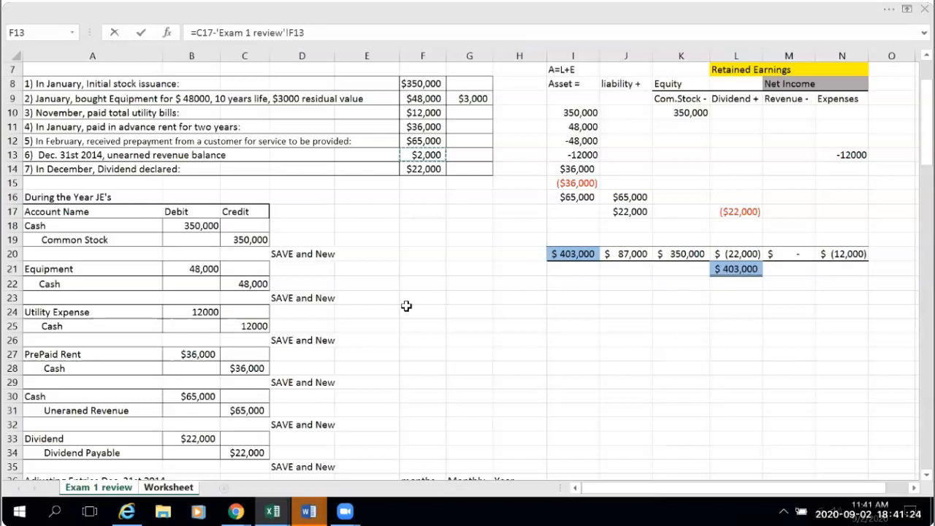
key("ctrl+Page_Down")
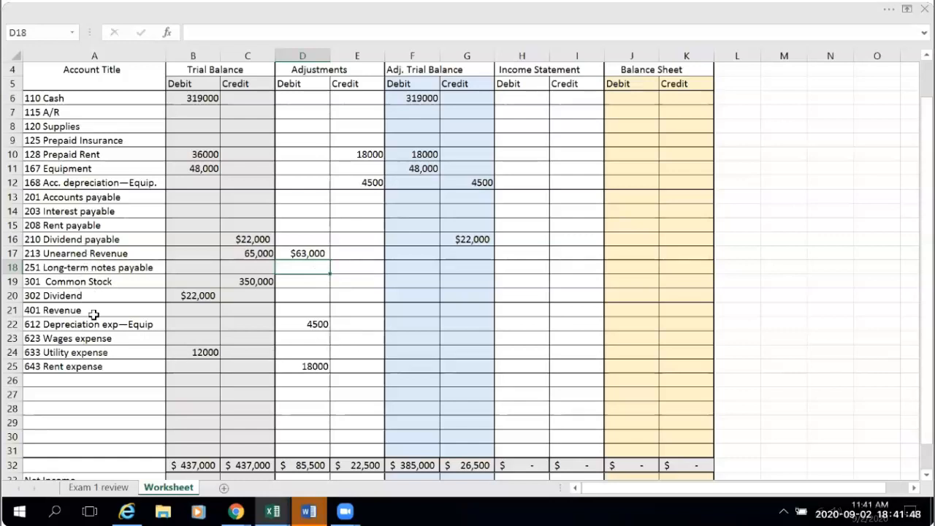
Credit 401 Revenue in Adjustments cell E21 with the formula =D17.
left_click(355, 311)
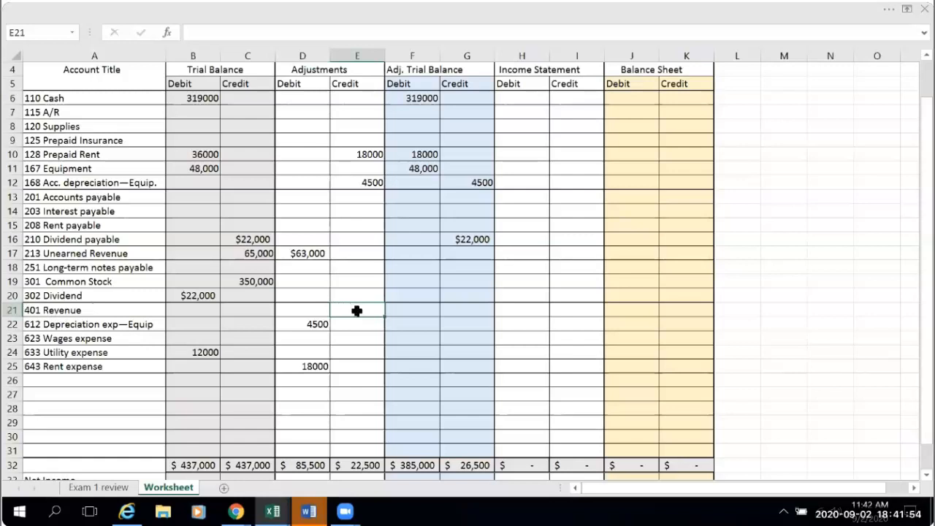
type("=")
left_click(298, 253)
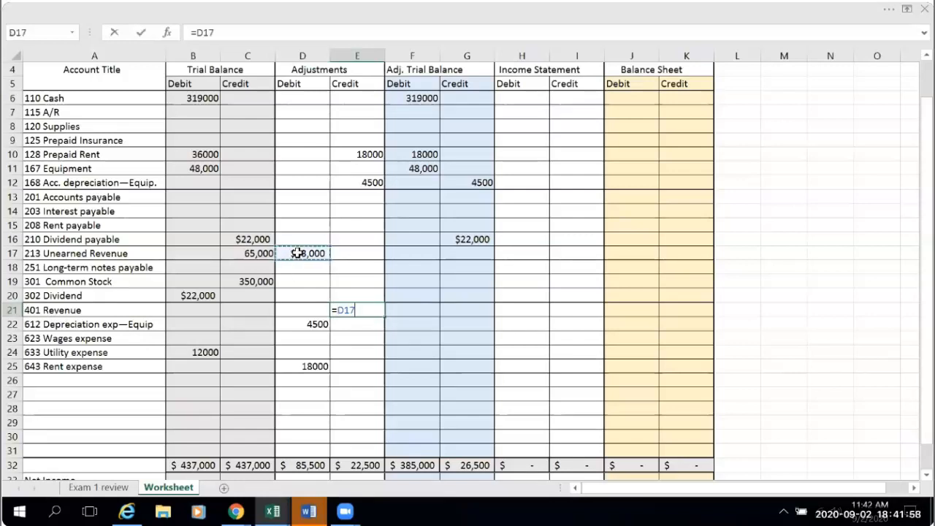
key("Return")
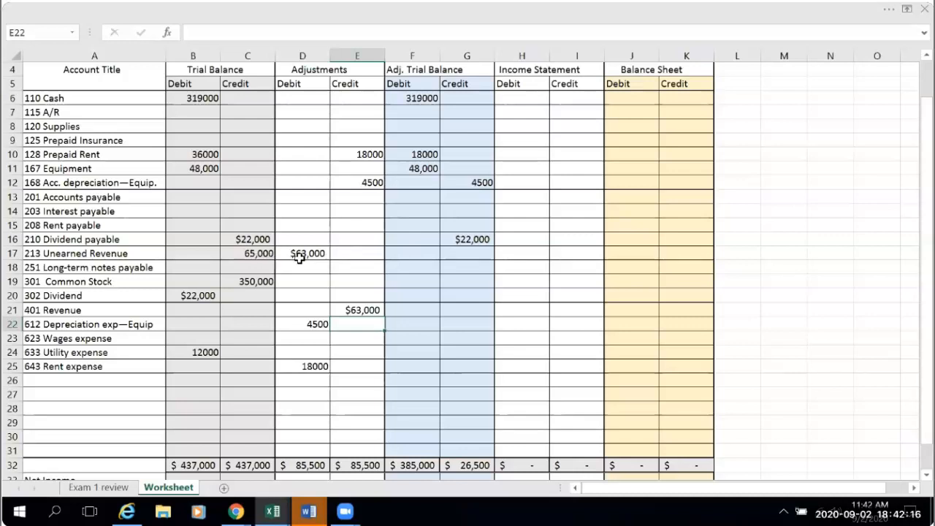
Enter the remaining Unearned Revenue credit in Adj. Trial Balance cell G17 with the formula =C17-D17.
left_click(459, 255)
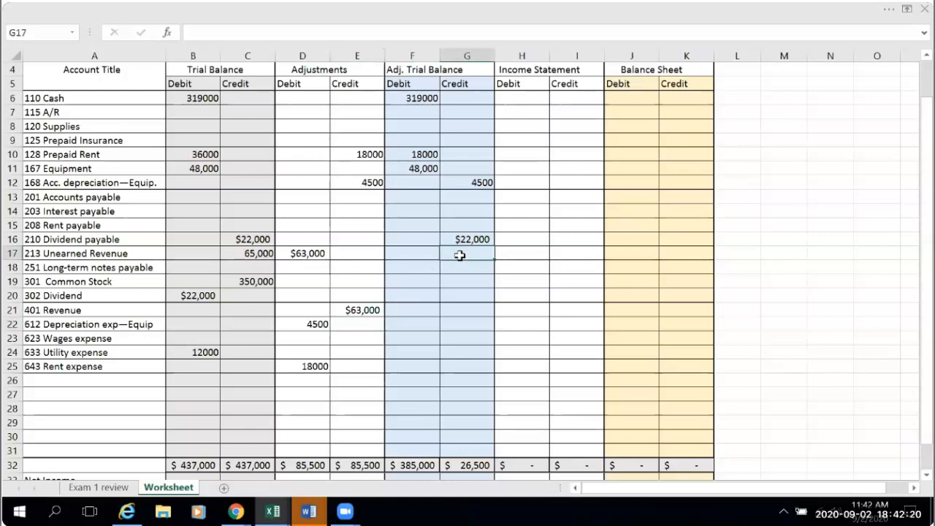
type("=")
left_click(250, 253)
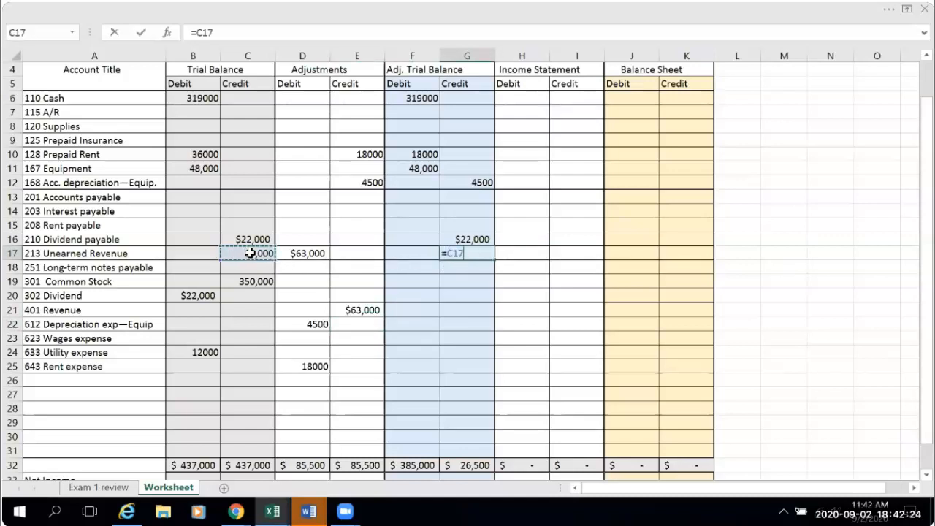
type("-")
left_click(310, 255)
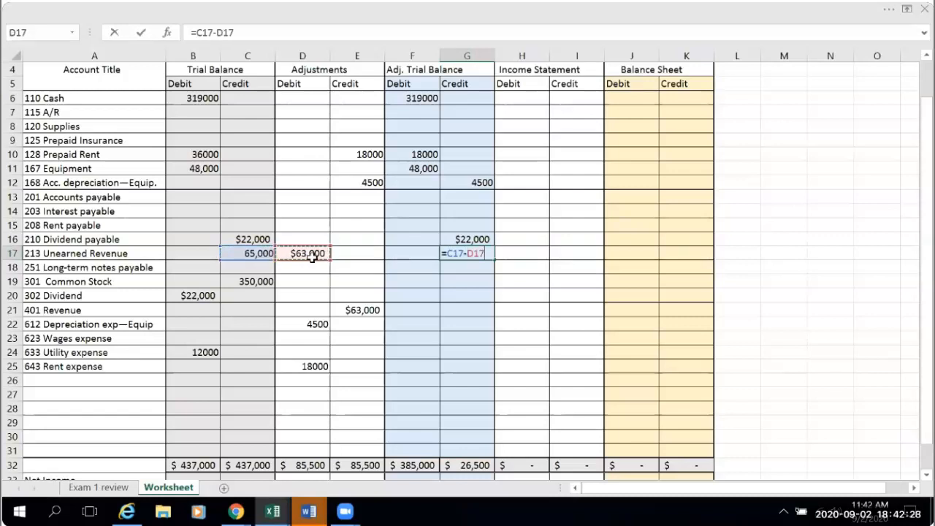
key("Return")
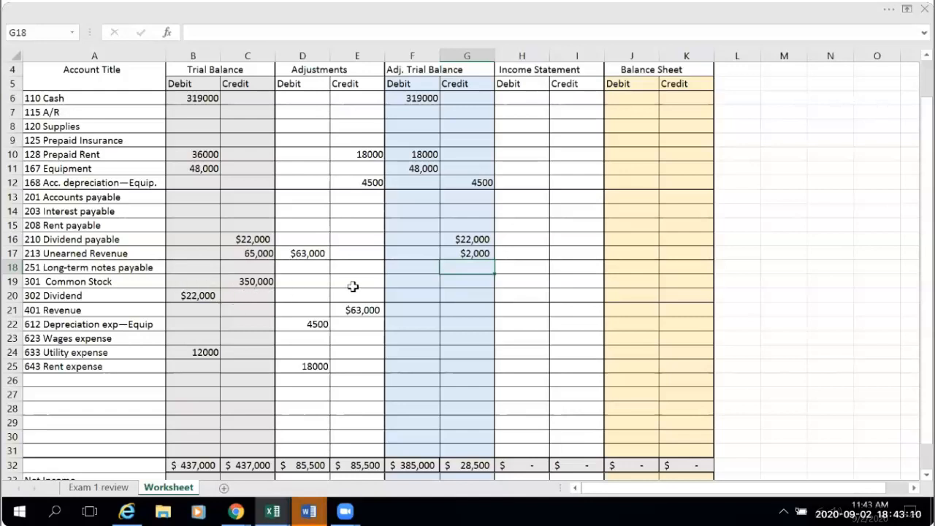
Carry Common Stock into Adj. Trial Balance credit cell G19 with =C19 and Dividend into debit cell F20 with =B20.
left_click(453, 286)
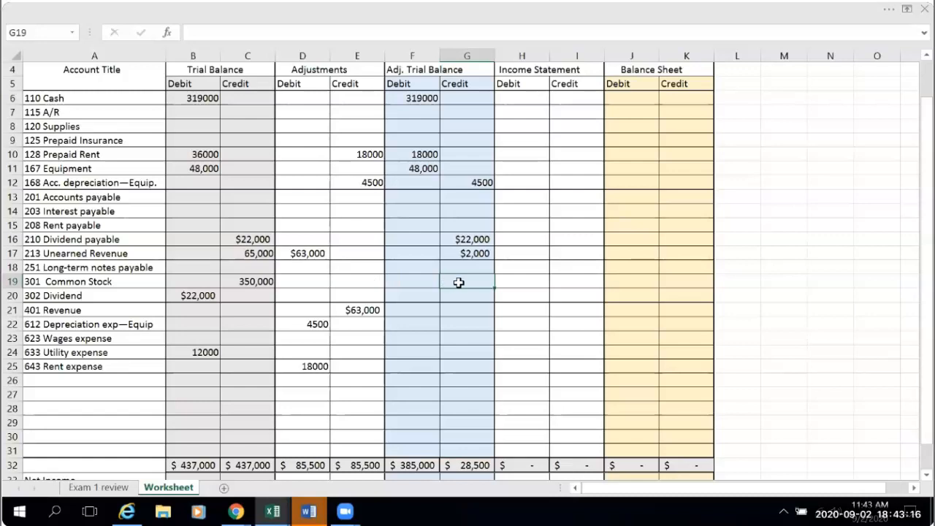
type("=")
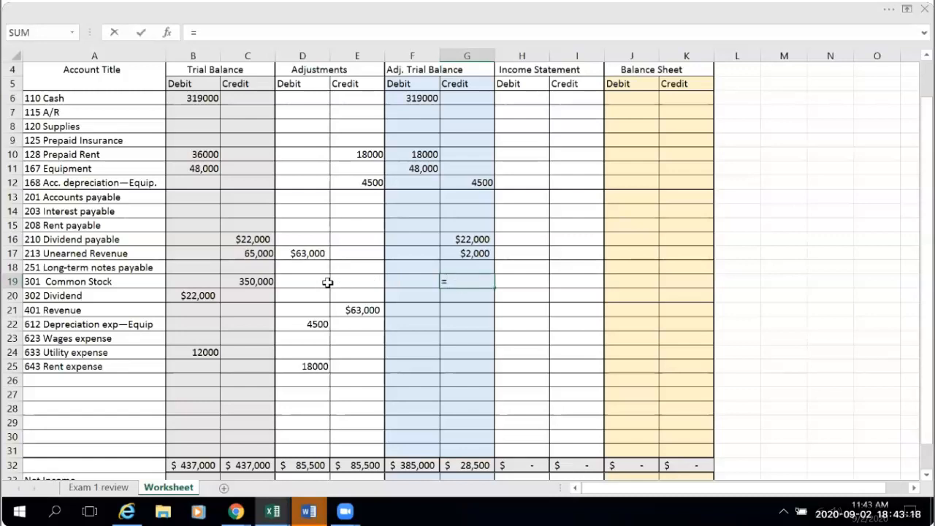
left_click(257, 281)
key("Return")
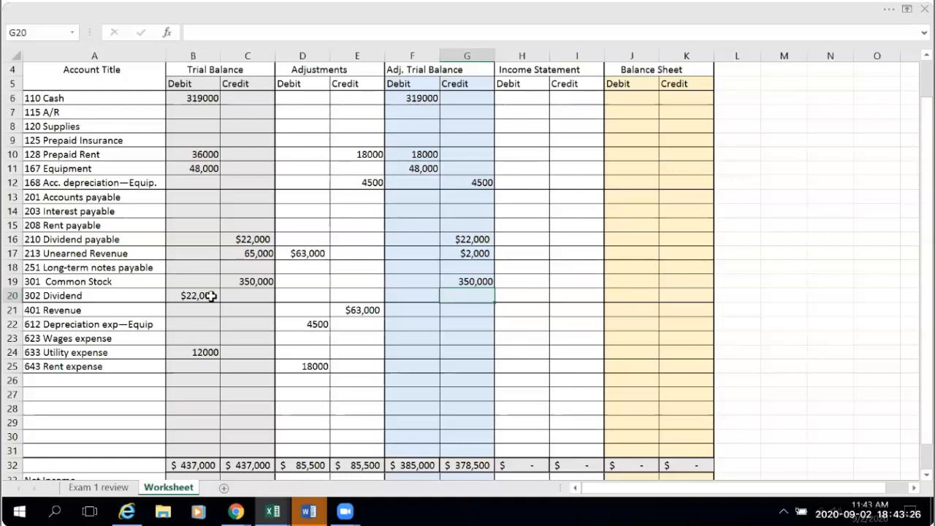
left_click(422, 296)
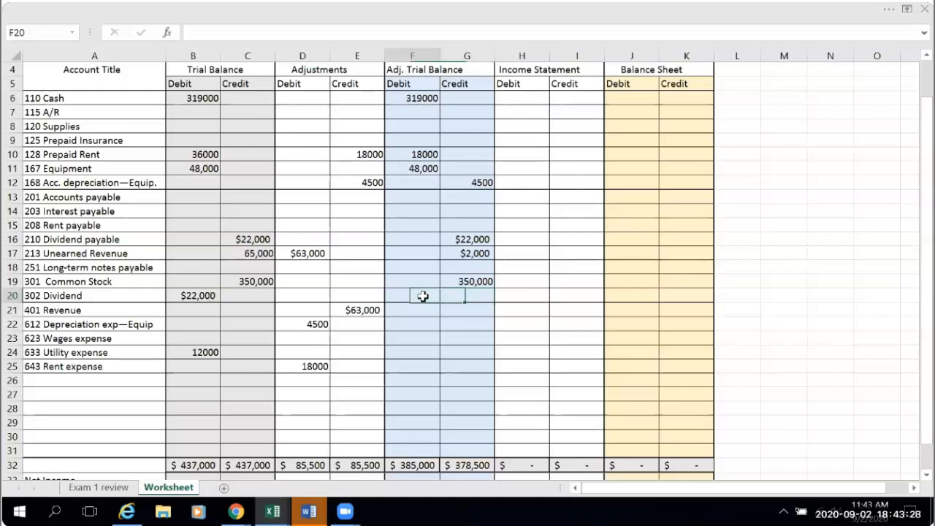
type("=")
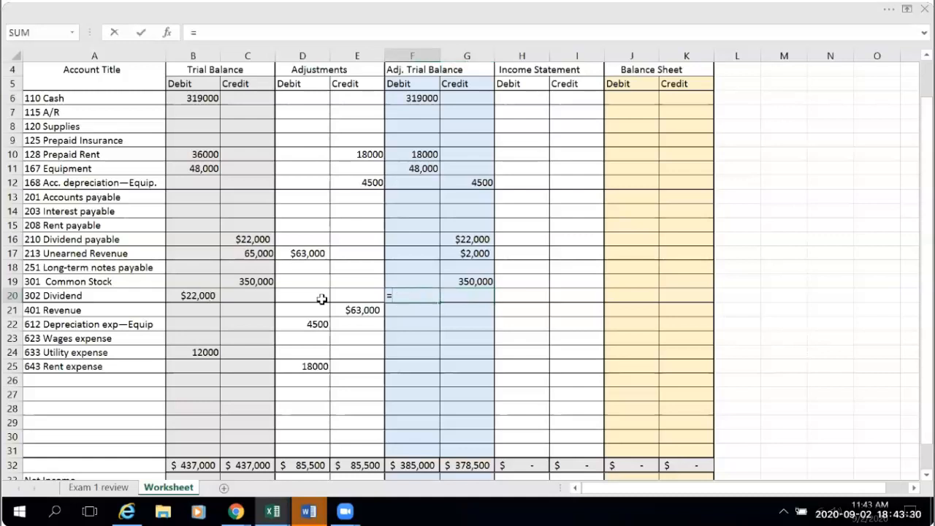
left_click(193, 295)
key("Return")
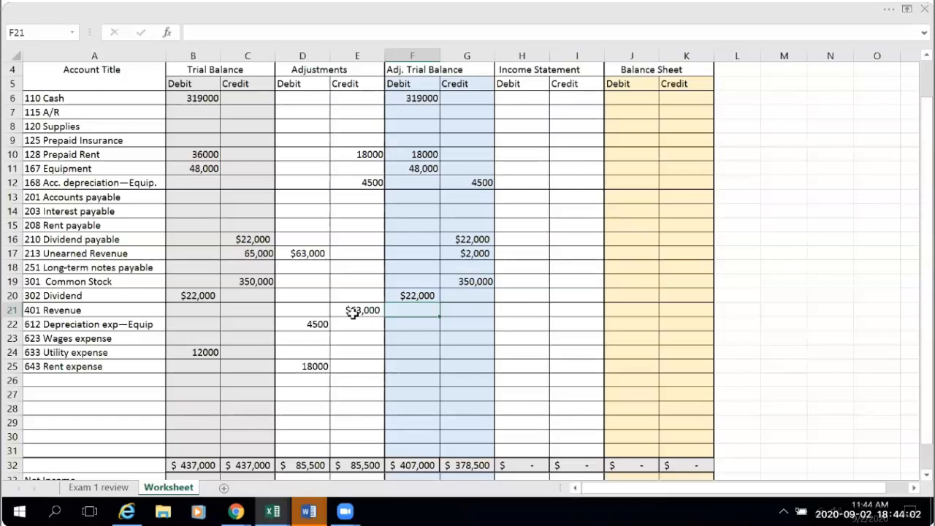
Insert a blank row 22 between 401 Revenue and 612 Depreciation exp—Equip.
left_click(13, 322)
right_click(13, 323)
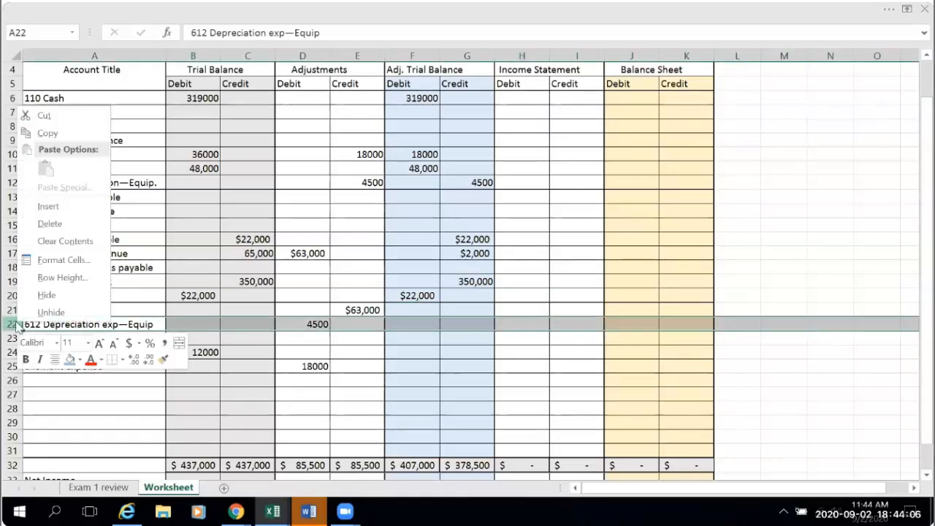
left_click(61, 207)
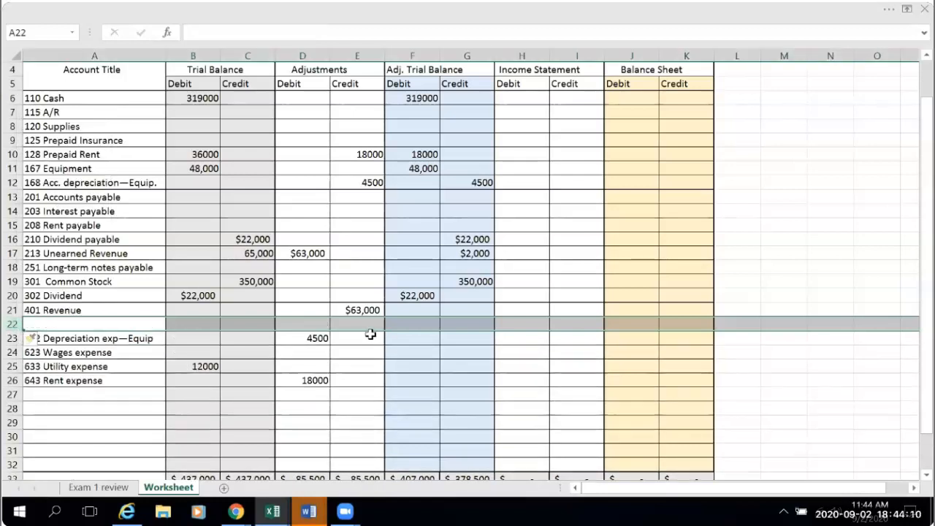
Debit A/R with 200 in Adjustments cell D7 and credit the same amount in E22 with the formula =D7.
left_click(303, 115)
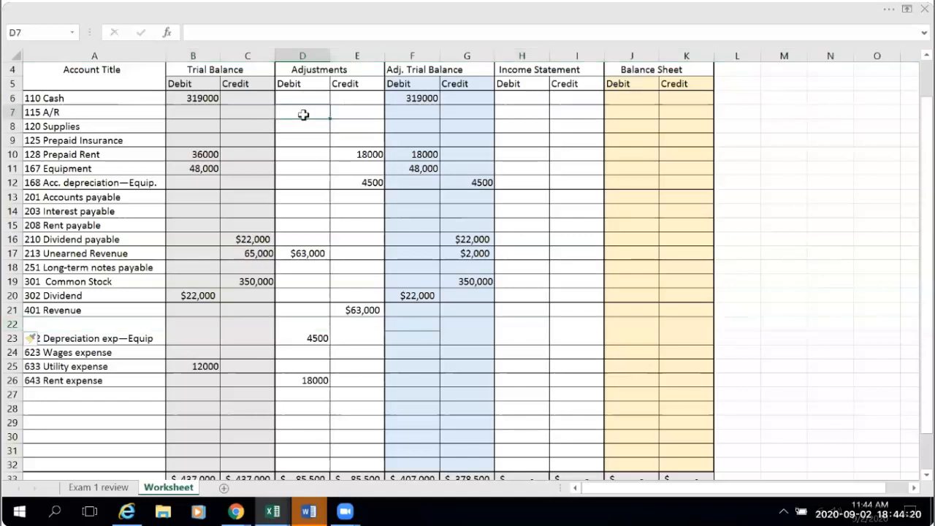
type("200")
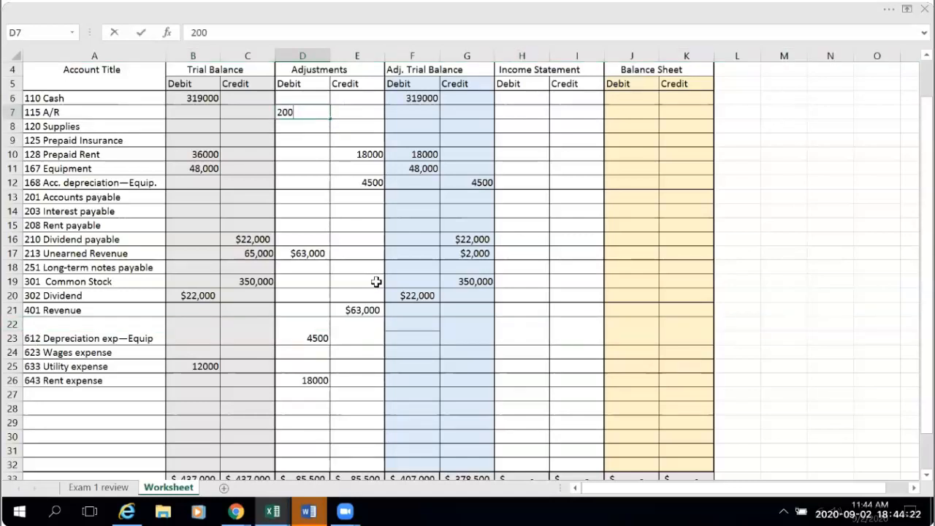
left_click(360, 329)
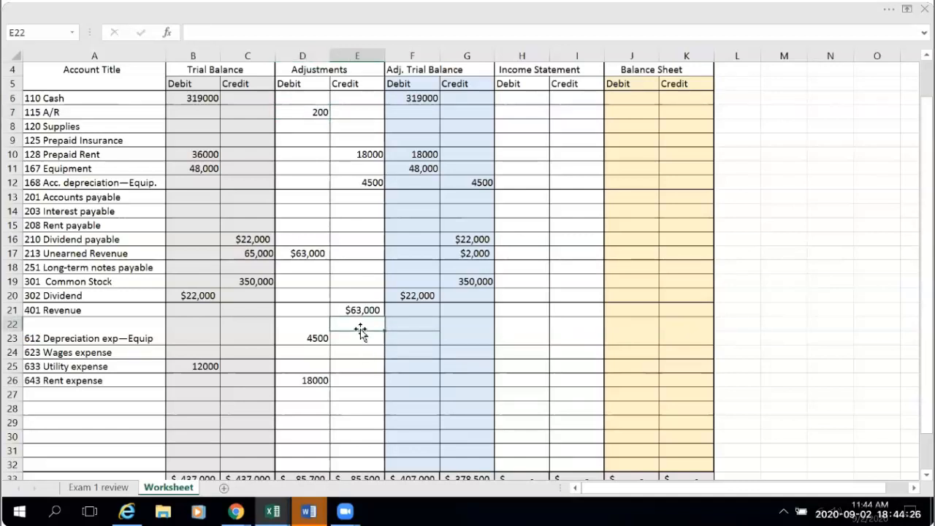
type("=")
left_click(300, 114)
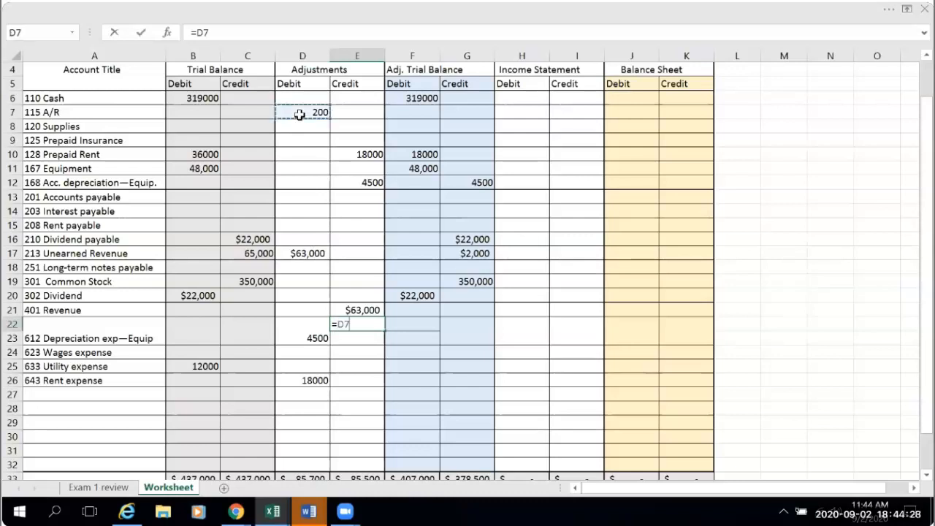
key("Return")
scroll(482, 378, "down", 1)
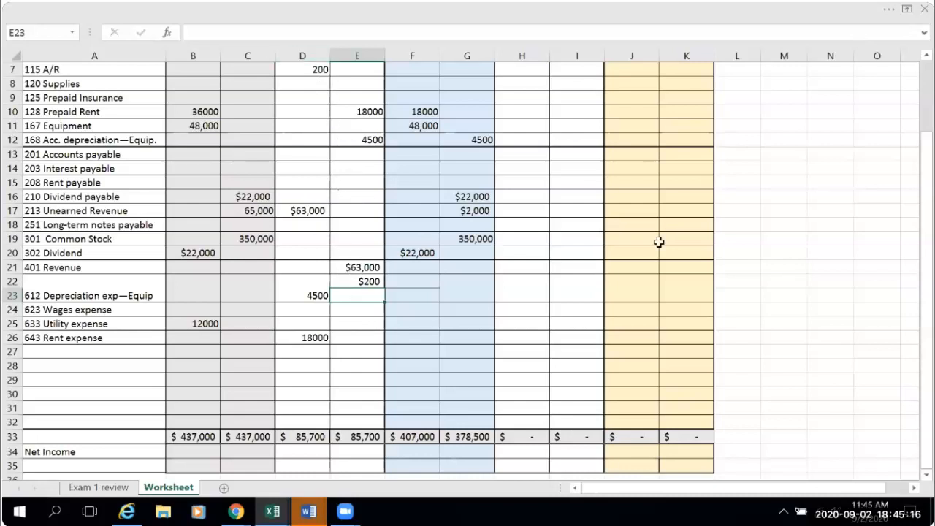
Undo the Revenue credit in E22, the A/R debit in D7 and the insertion of blank row 22.
left_click(892, 10)
left_click(43, 13)
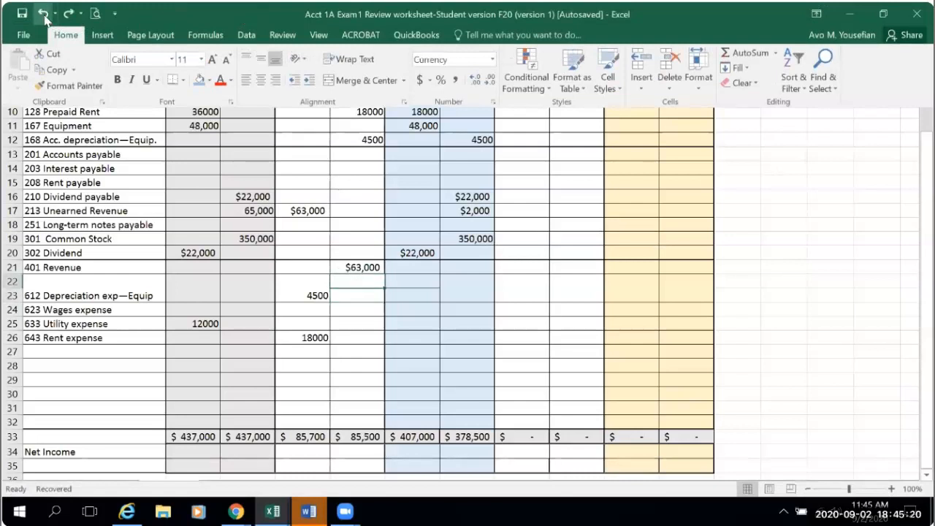
left_click(43, 13)
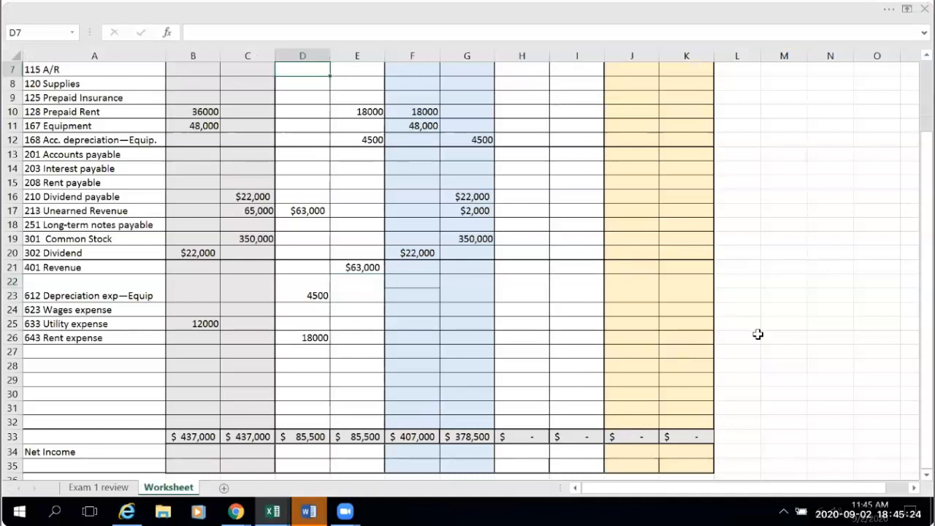
scroll(758, 333, "up", 2)
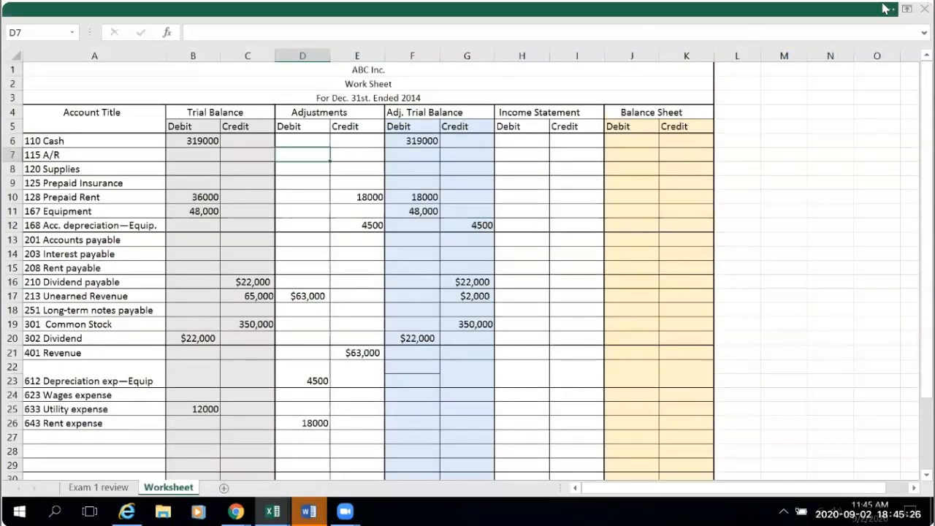
left_click(62, 11)
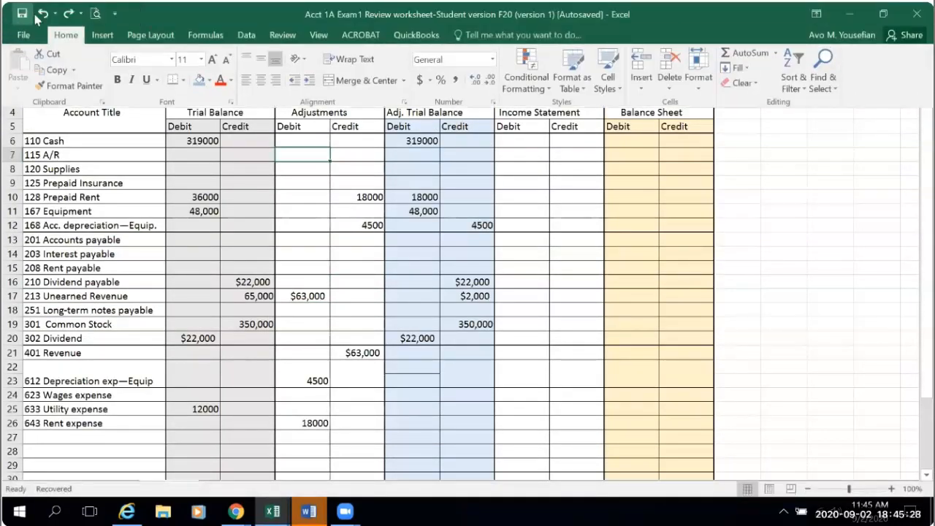
left_click(43, 13)
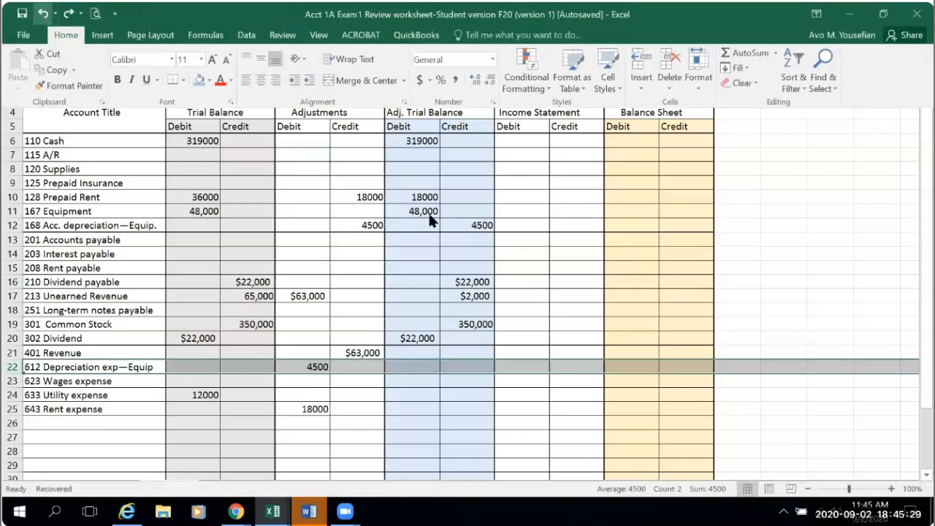
left_click(859, 428)
left_click(828, 422)
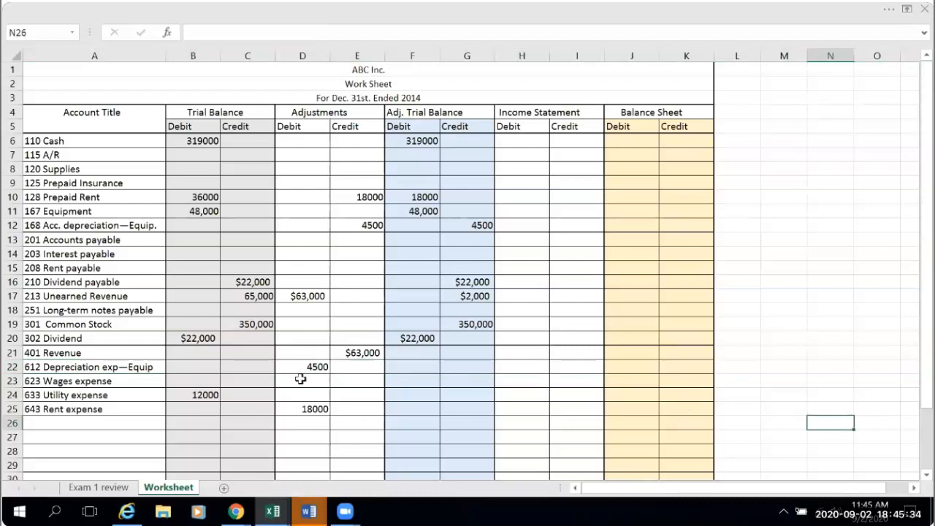
Carry Revenue into Adj. Trial Balance credit cell G21 with =E21 and Depreciation exp—Equip into debit cell F22 with =D22.
left_click(445, 352)
type("=")
left_click(363, 355)
key("Return")
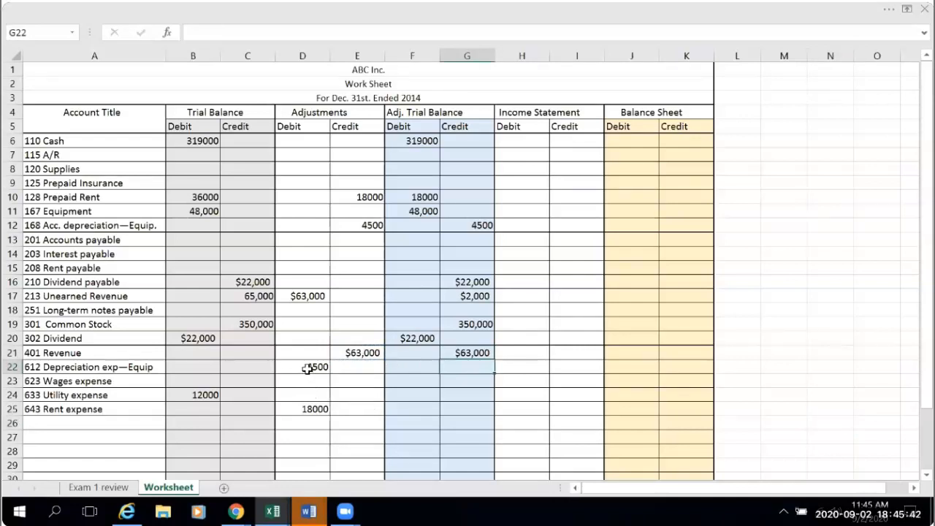
left_click(414, 364)
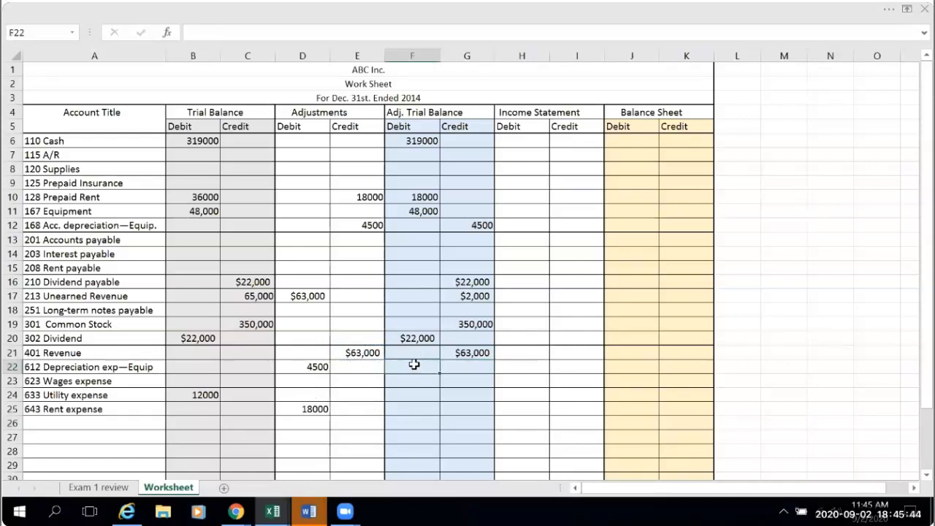
type("=")
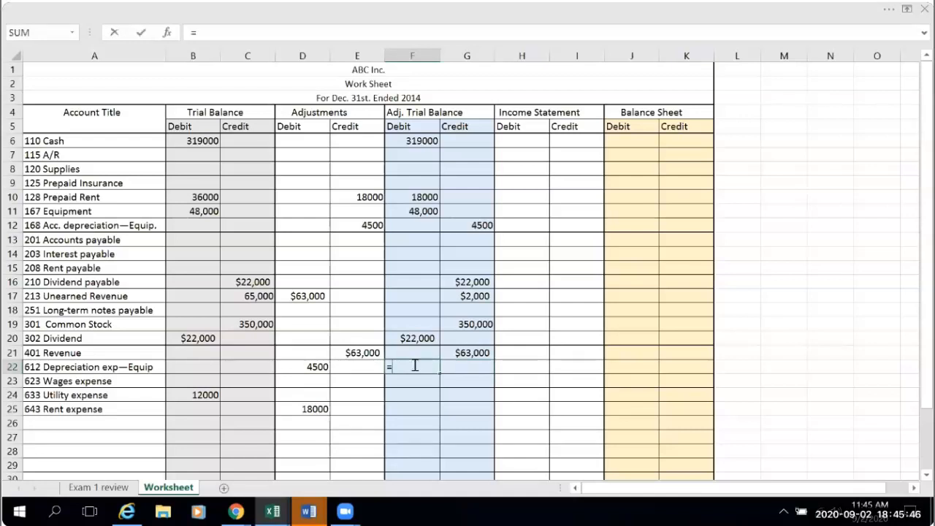
left_click(310, 365)
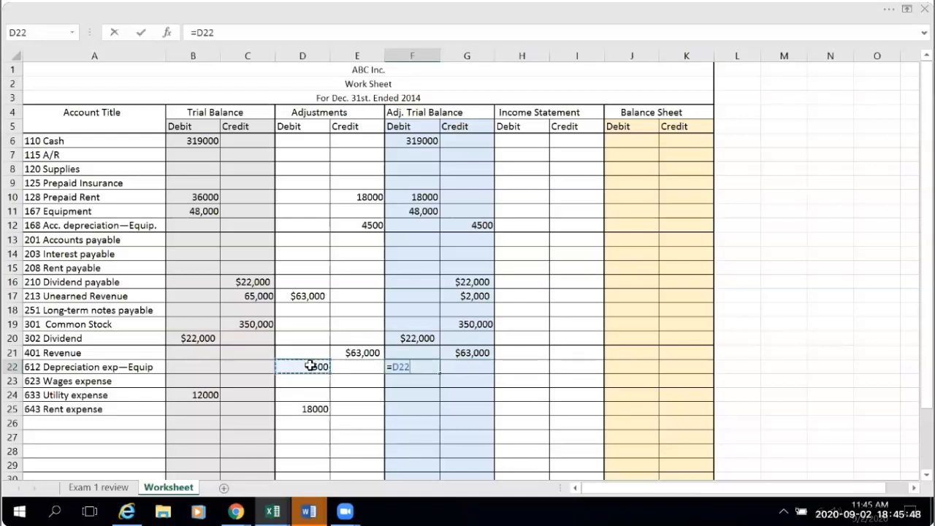
key("Return")
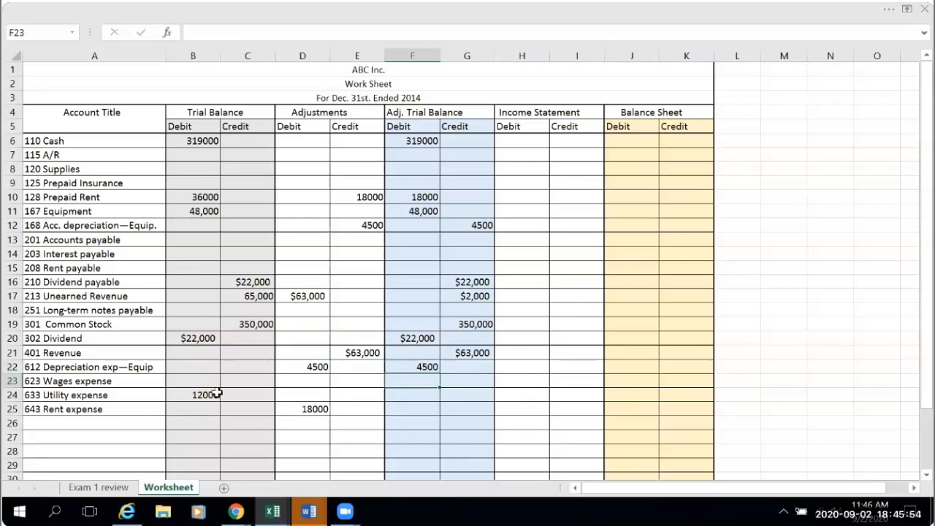
Carry Utility expense into Adj. Trial Balance debit cell F24 with =B24 and Rent expense into F25 with =D25, and check the row 32 totals.
left_click(419, 393)
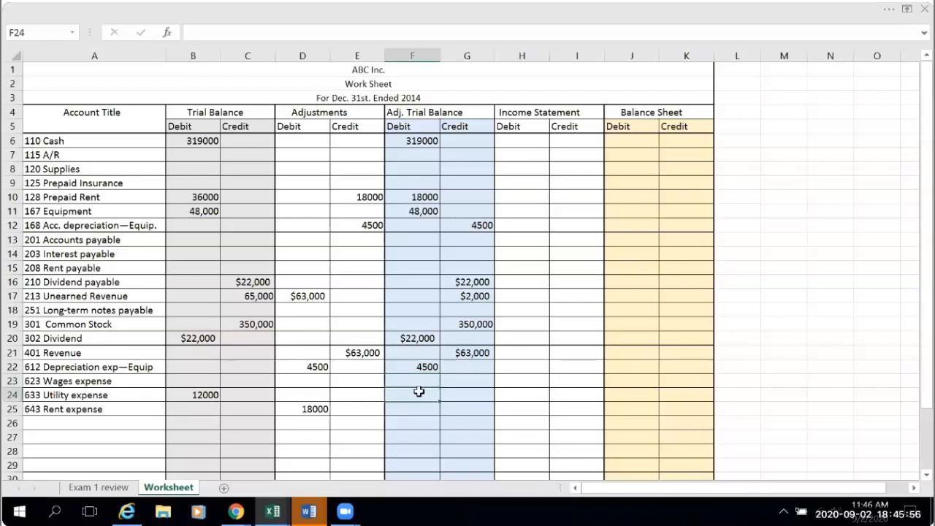
type("=")
left_click(196, 394)
key("Return")
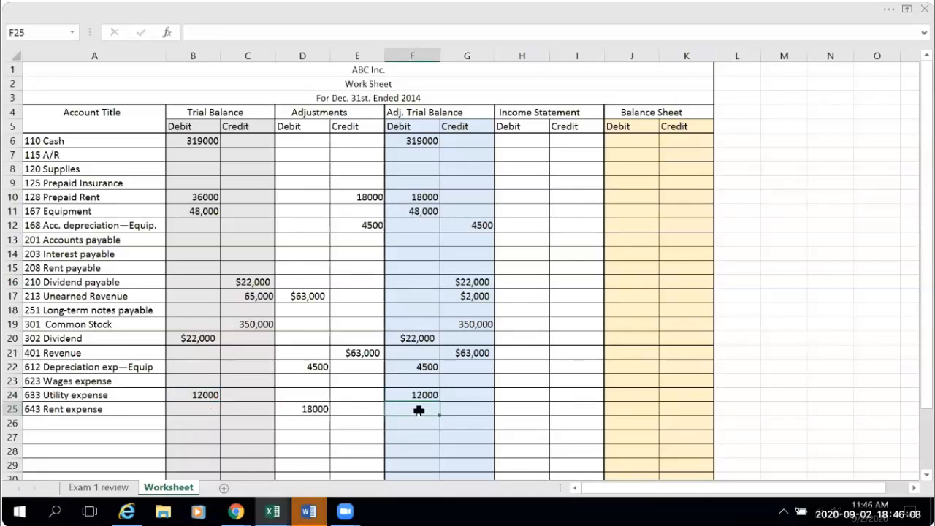
type("=")
left_click(303, 409)
key("Return")
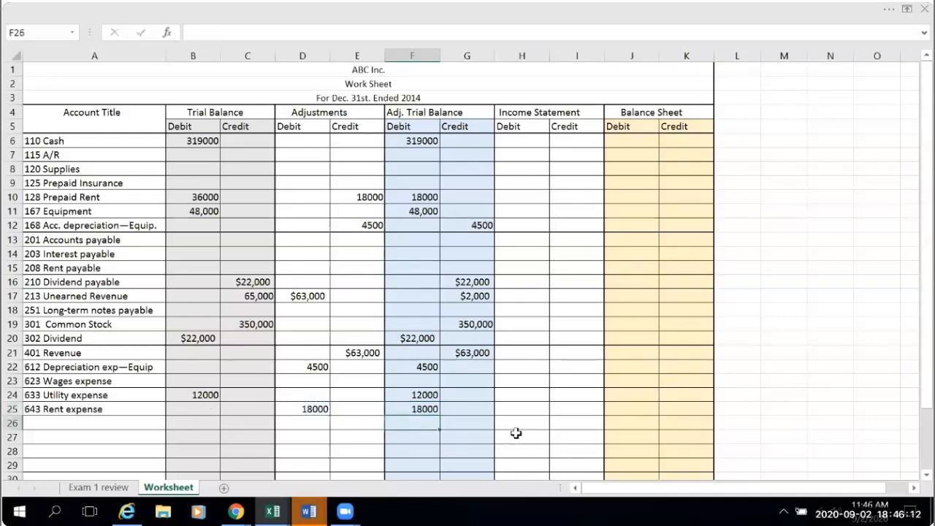
scroll(504, 416, "down", 1)
scroll(504, 416, "down", 1)
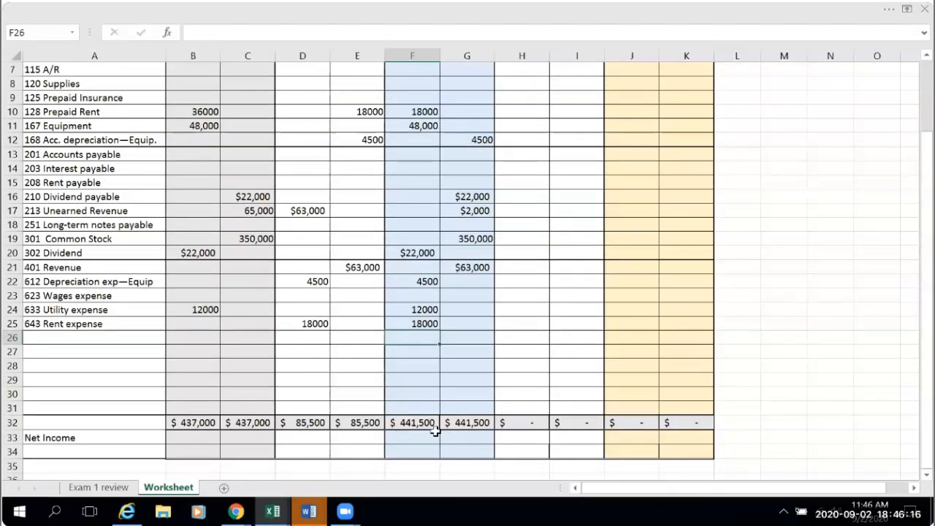
scroll(480, 422, "up", 2)
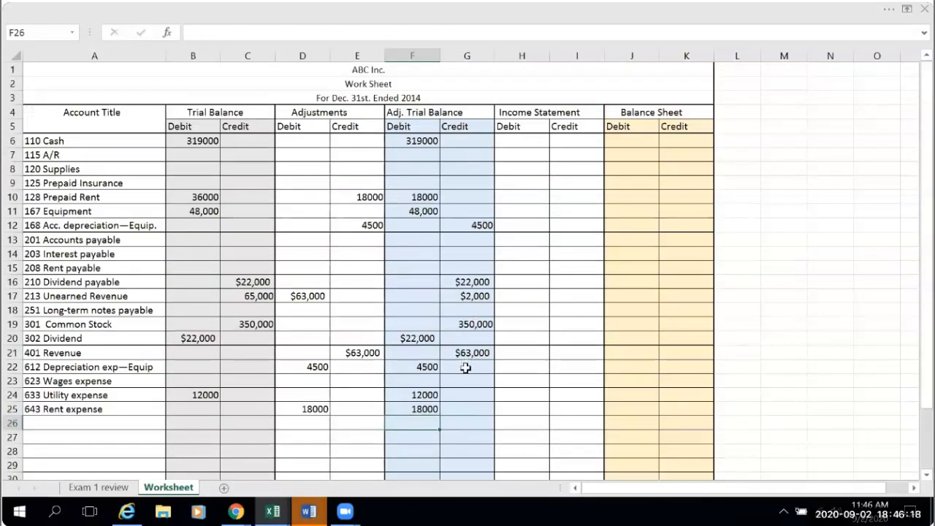
scroll(466, 365, "down", 2)
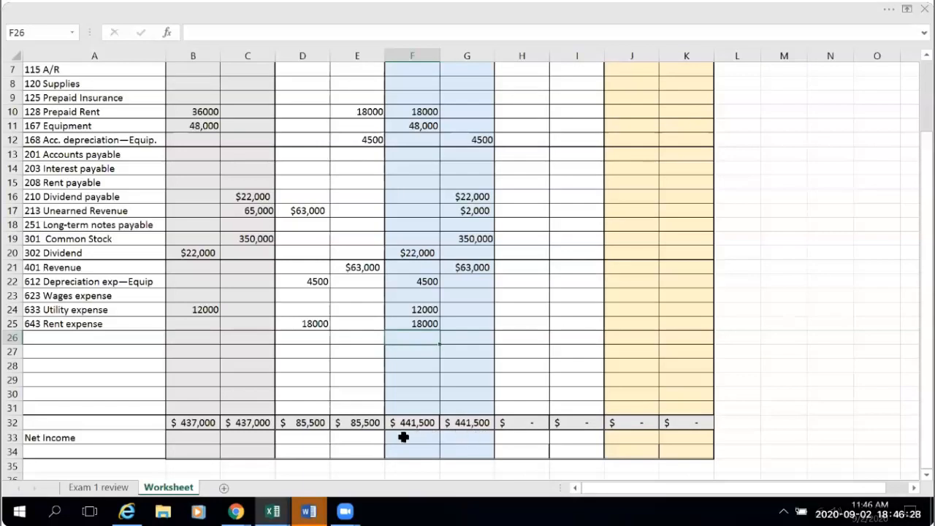
scroll(475, 438, "up", 2)
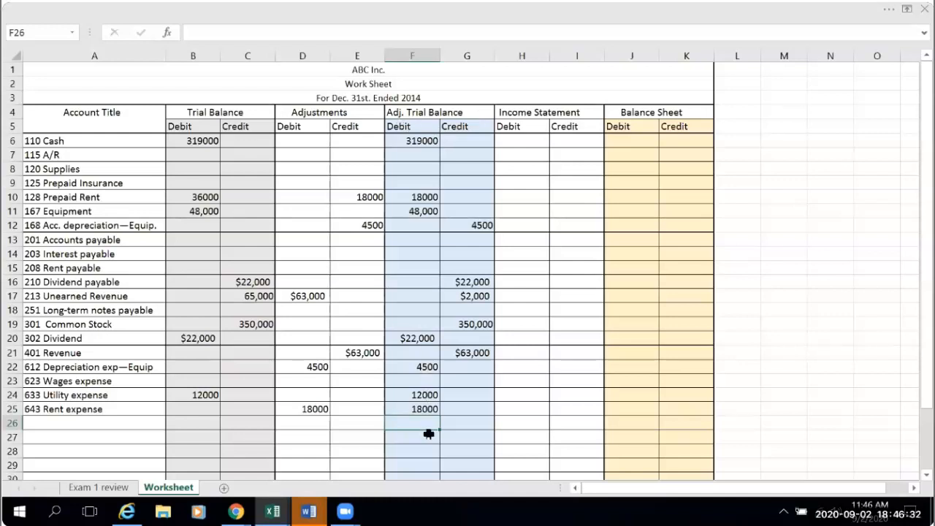
Add the side headings "Deferral Adjustments" in cell M11 and "Accrual Adjustments" in cell M16.
scroll(428, 434, "down", 1)
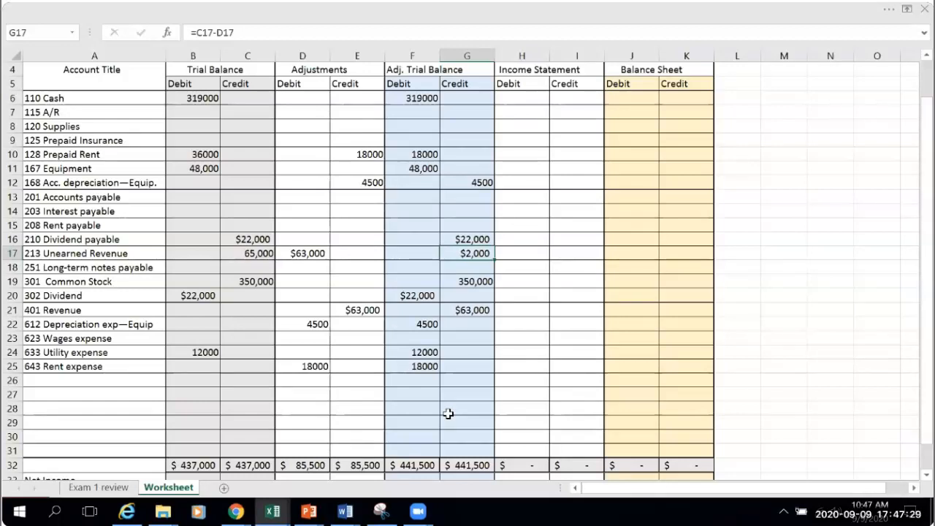
left_click(767, 168)
type("Defer")
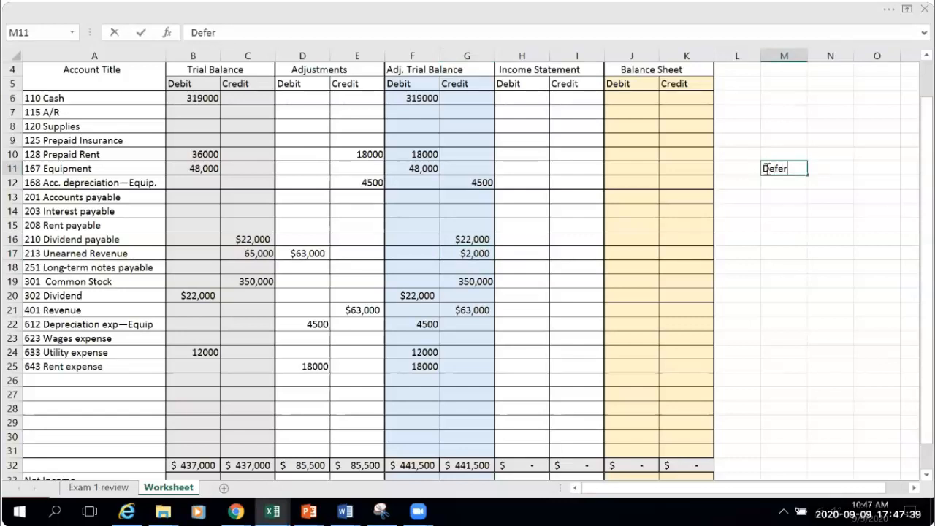
type("ral Adjustments")
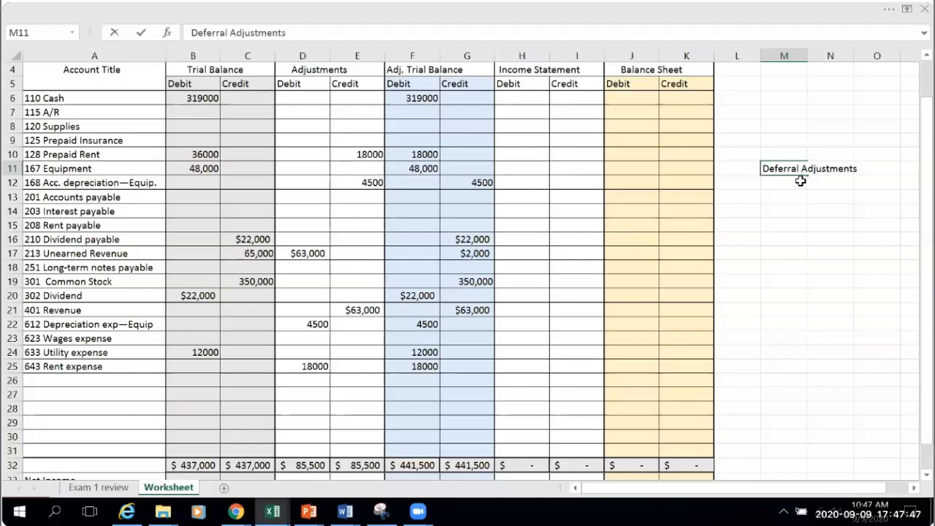
left_click(793, 183)
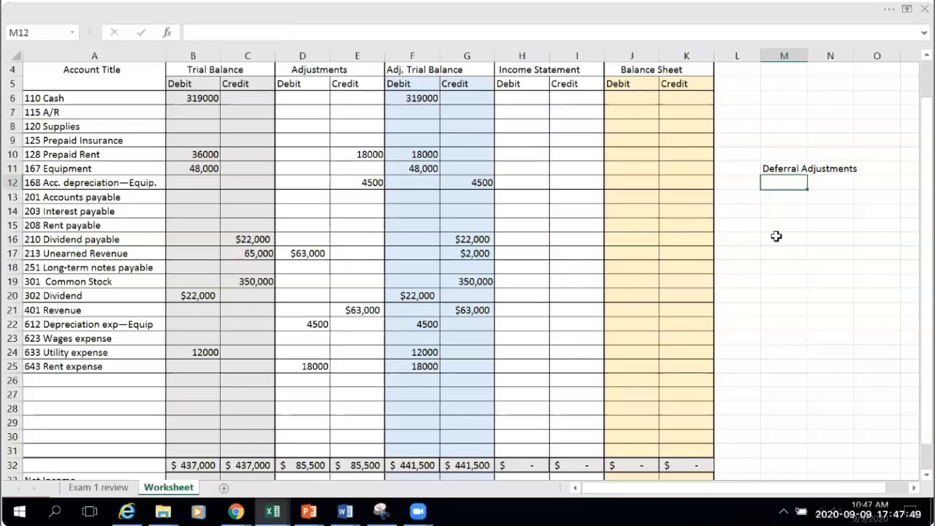
left_click(776, 237)
type("A")
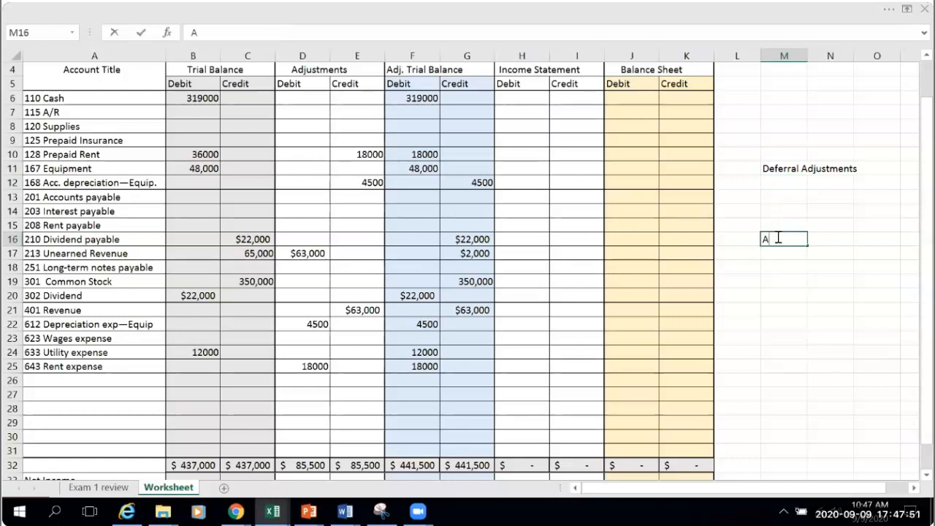
type("ccrual")
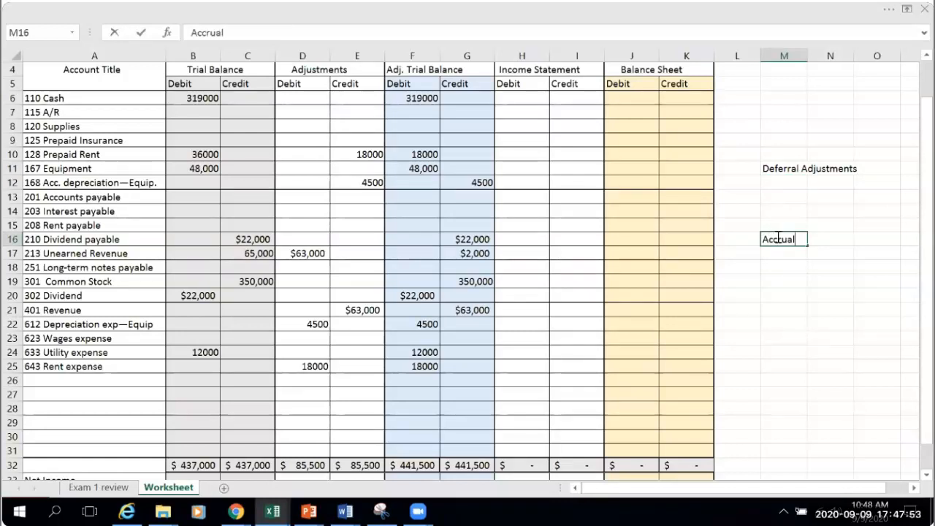
type(" Adjustm")
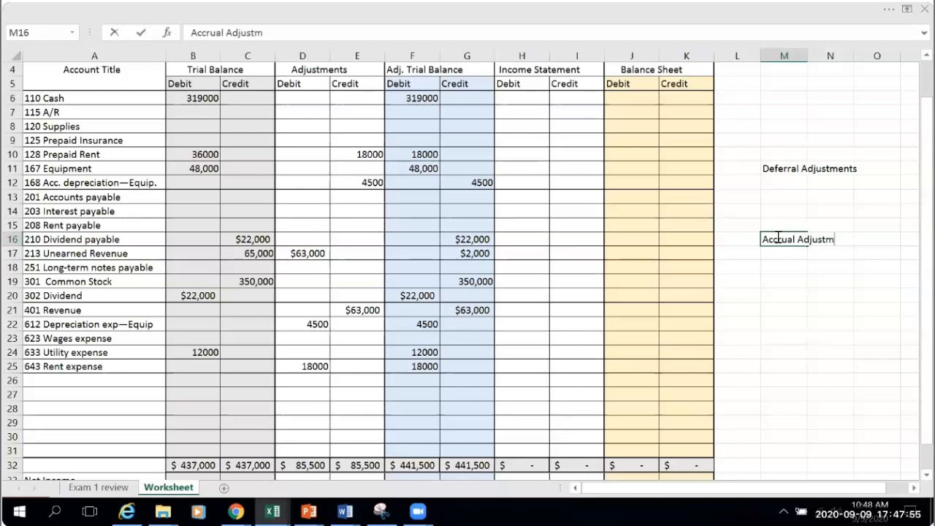
type("ents")
left_click(816, 290)
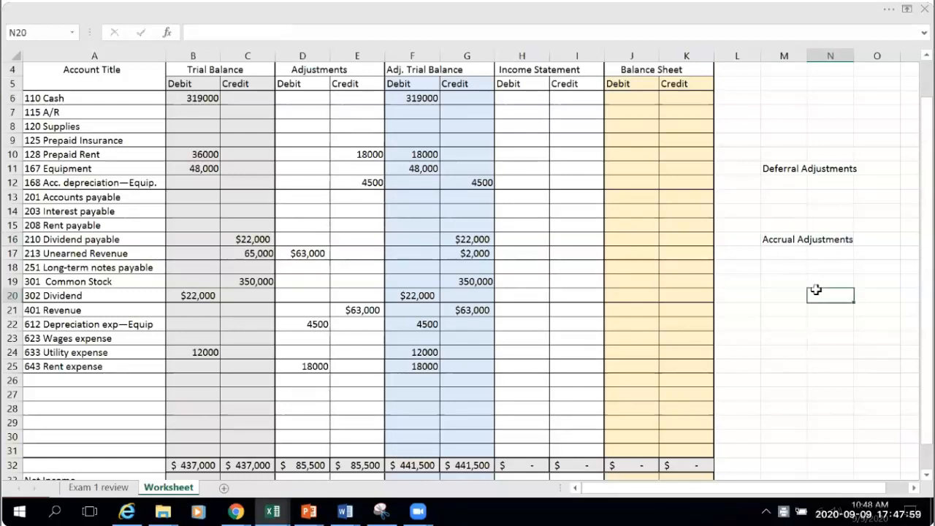
Begin the explanation under Deferral Adjustments in cell M12 with "We received or paid Cash in advance and now".
left_click(780, 185)
type("W")
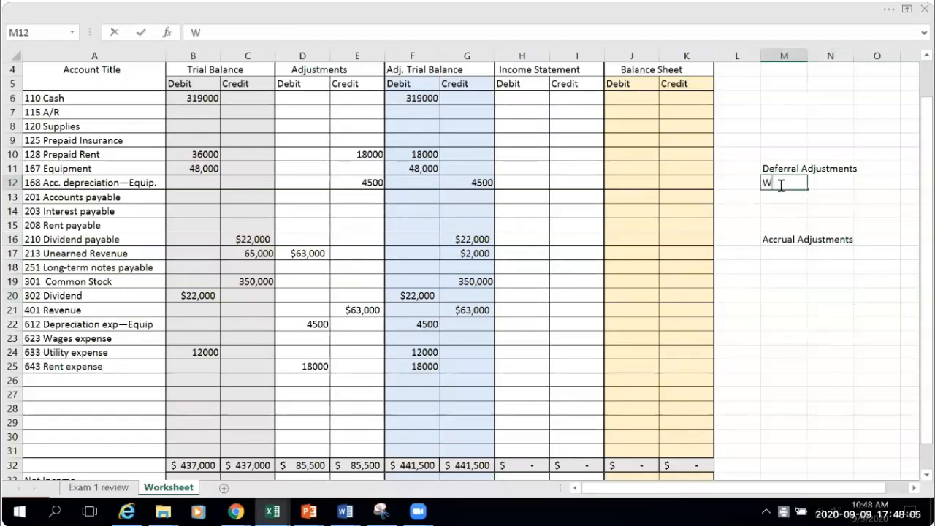
type("e received")
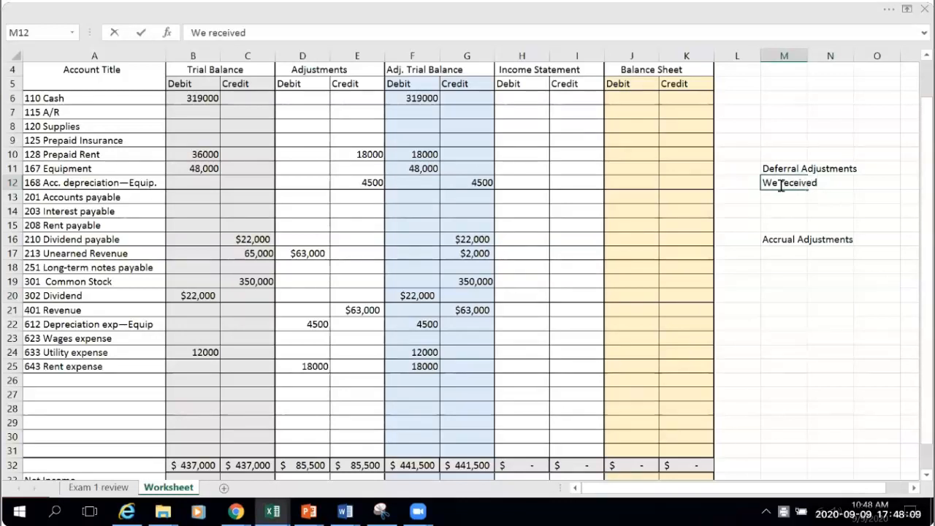
type(" or")
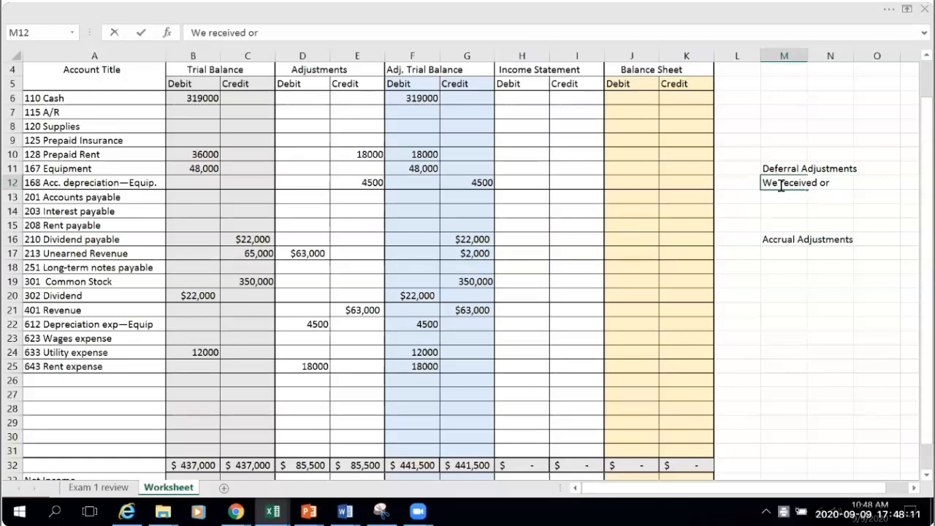
type(" paid")
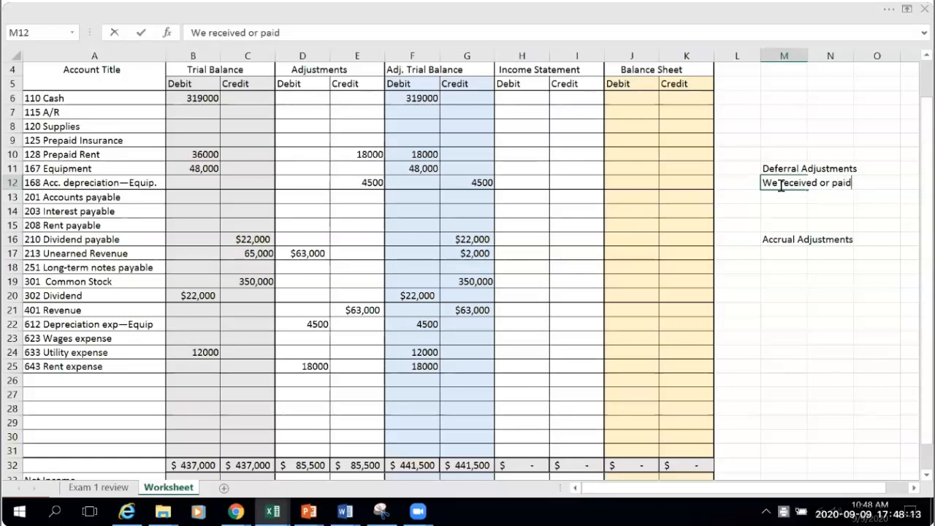
type(" Cash")
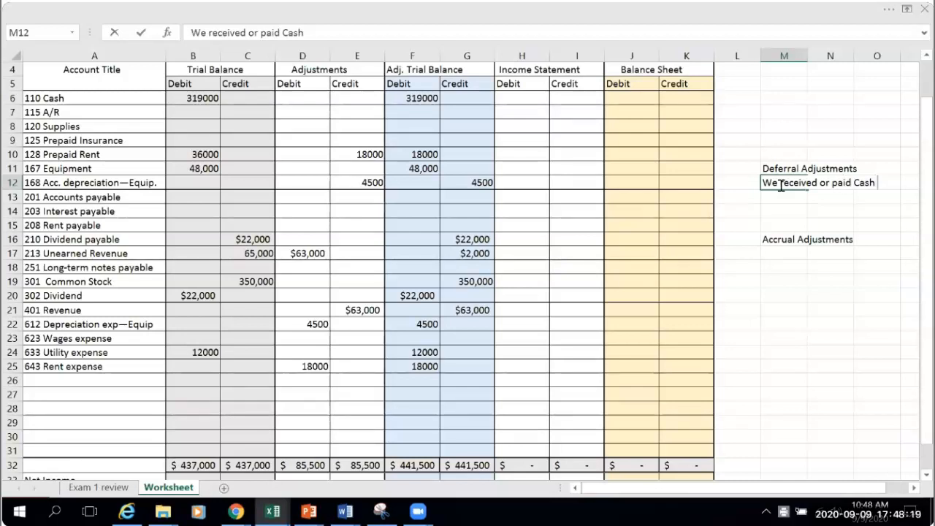
type(" in advance")
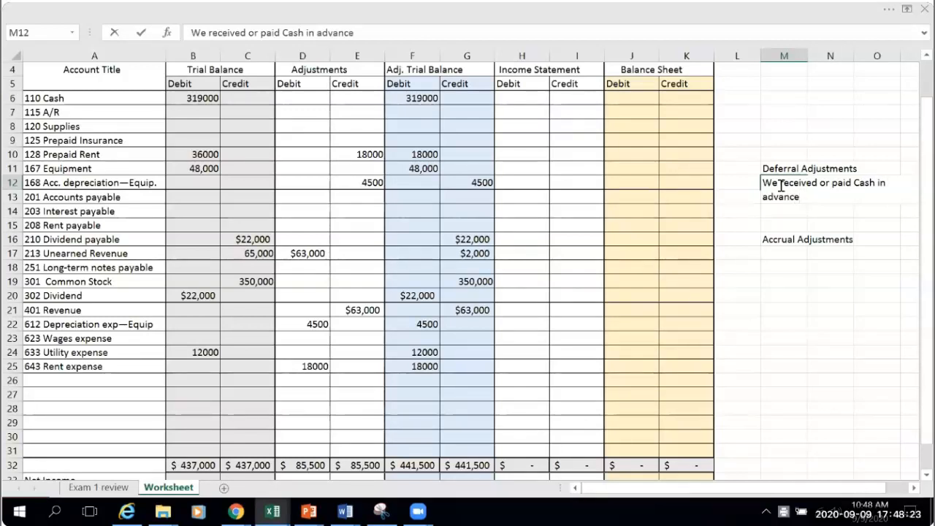
type(" and now")
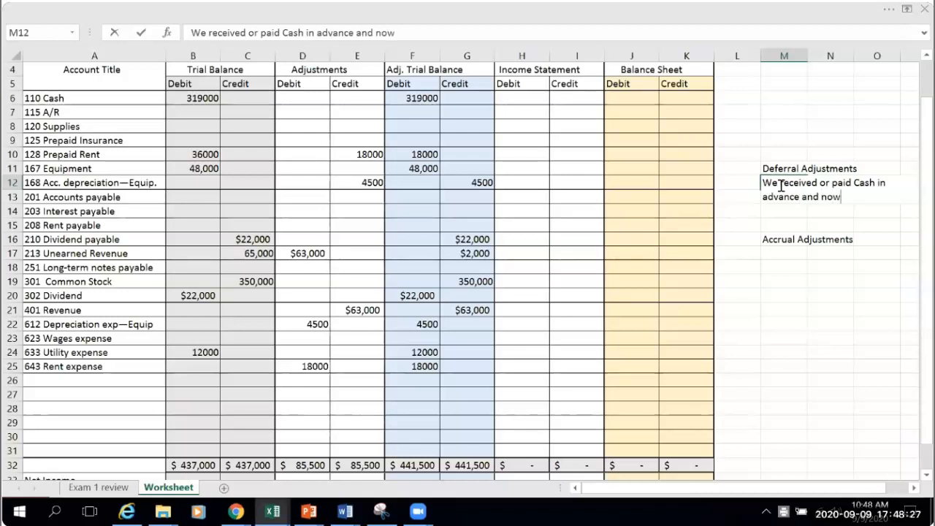
type(" we need t")
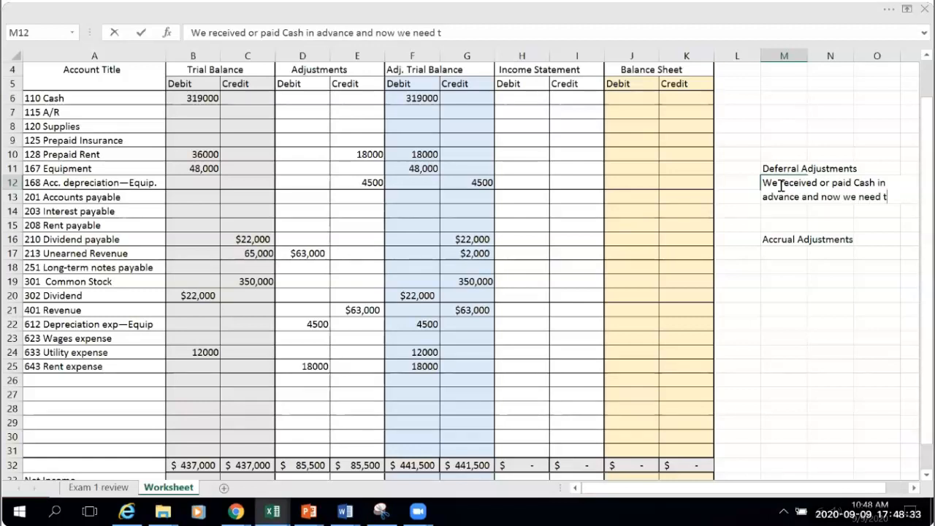
key("BackSpace")
key("BackSpace")
key("BackSpace")
key("BackSpace")
key("BackSpace")
key("BackSpace")
key("BackSpace")
key("BackSpace")
key("BackSpace")
key("BackSpace")
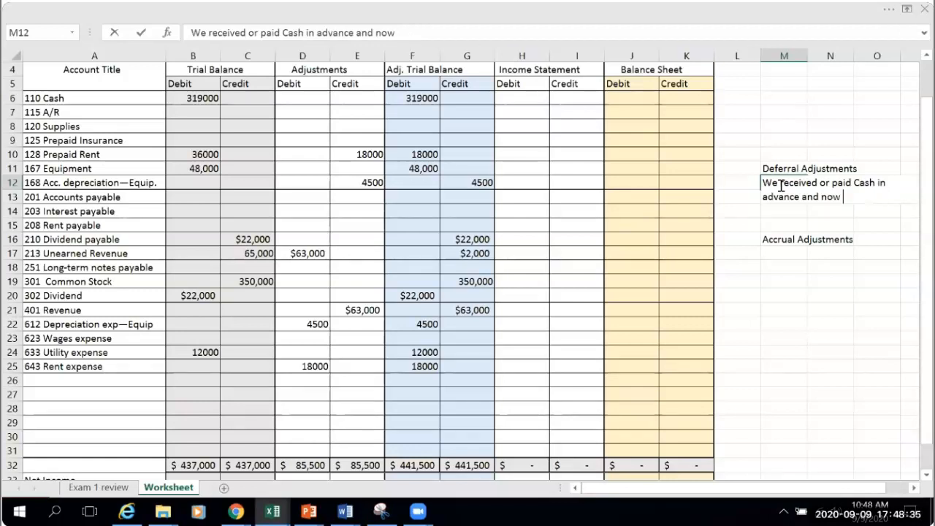
Replace the ending "now" in cell M12 with "we deferred the recognition of Revenue or Expense to Future.".
key("BackSpace")
key("BackSpace")
type("we ")
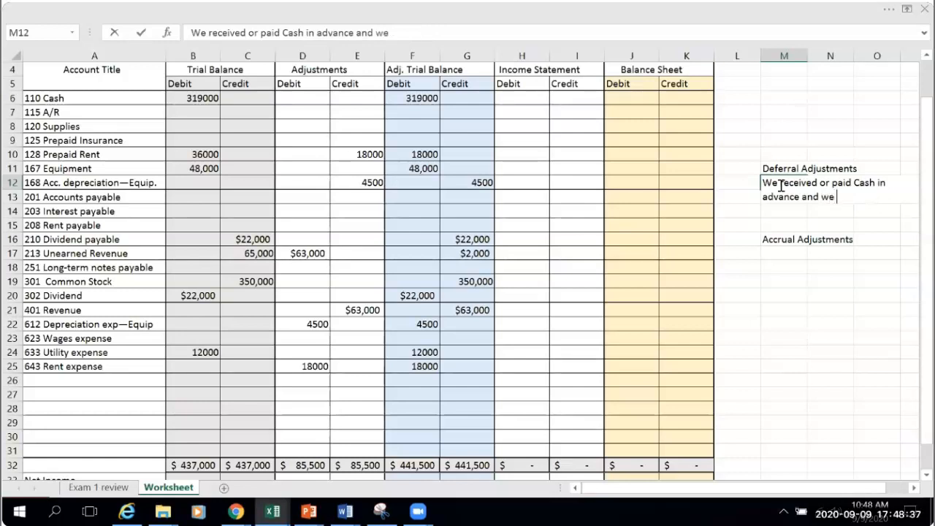
type("defe")
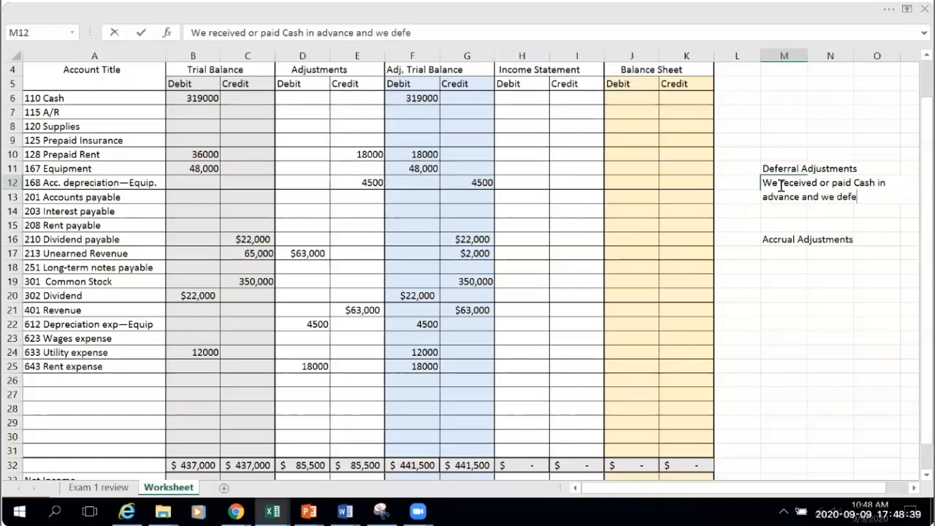
type("rred the recognition of")
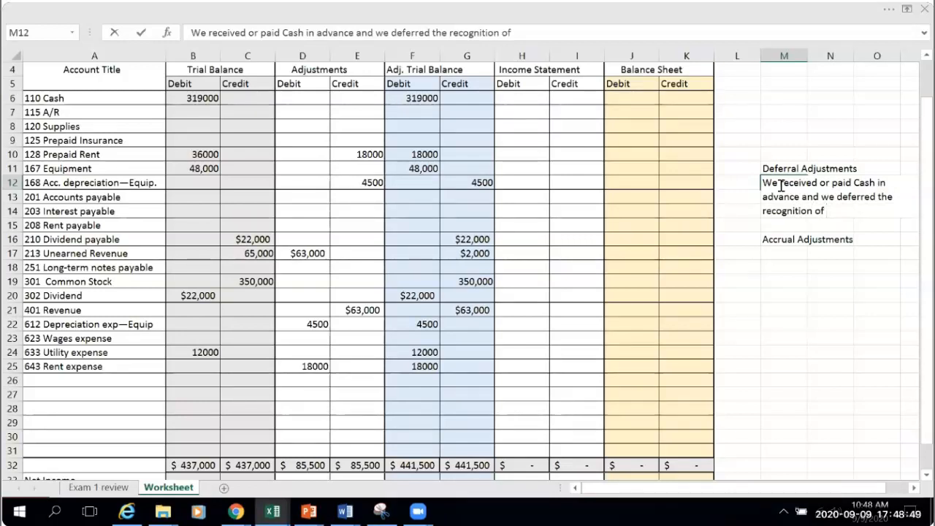
type("Revenue")
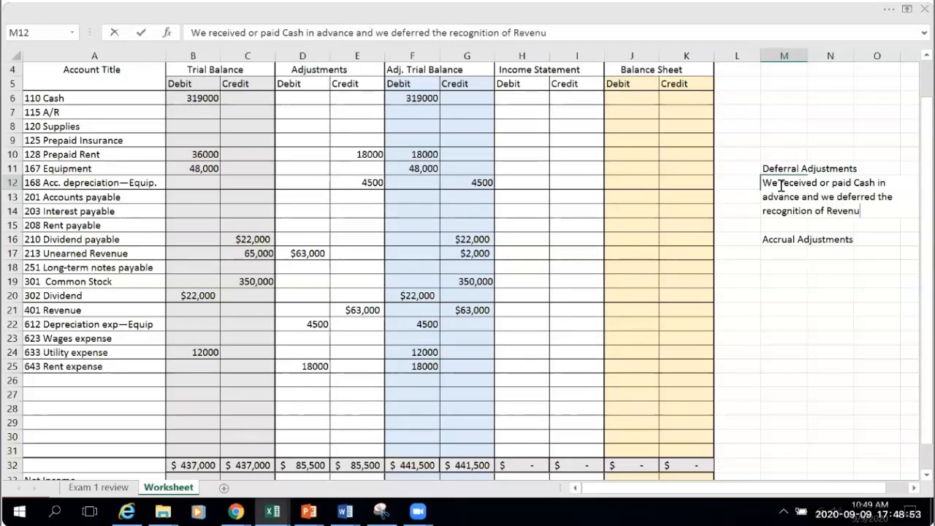
key("BackSpace")
type("e or Expe")
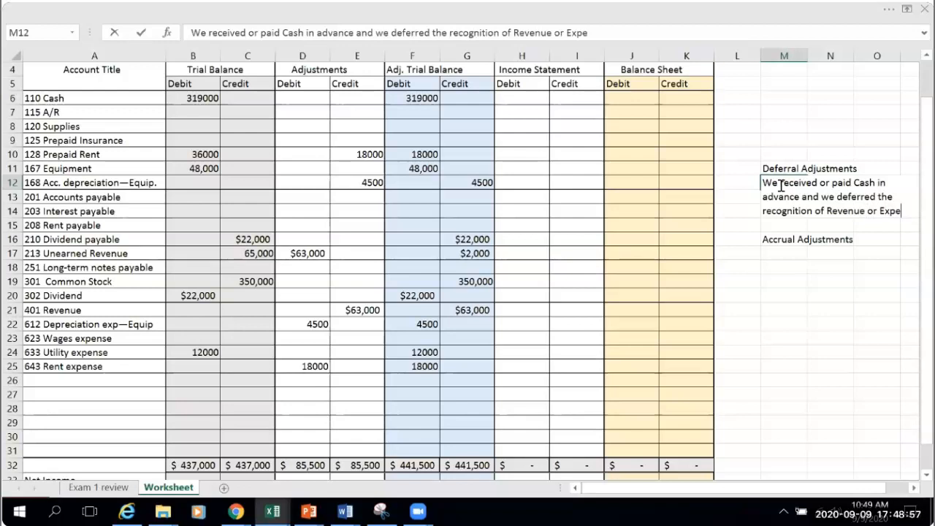
type("nse to Future.")
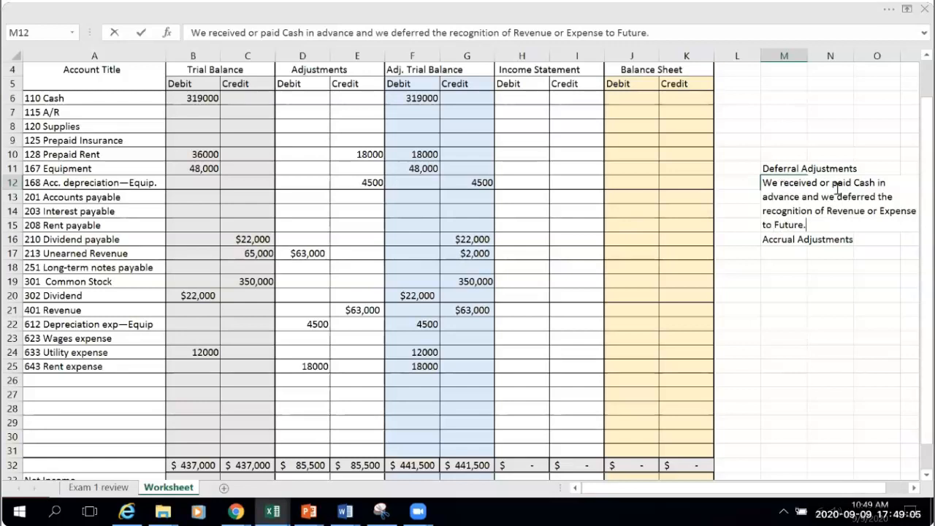
Try an outside border around the deferral heading and note in cells M11:O12, and undo it.
left_click_drag(776, 171, 873, 182)
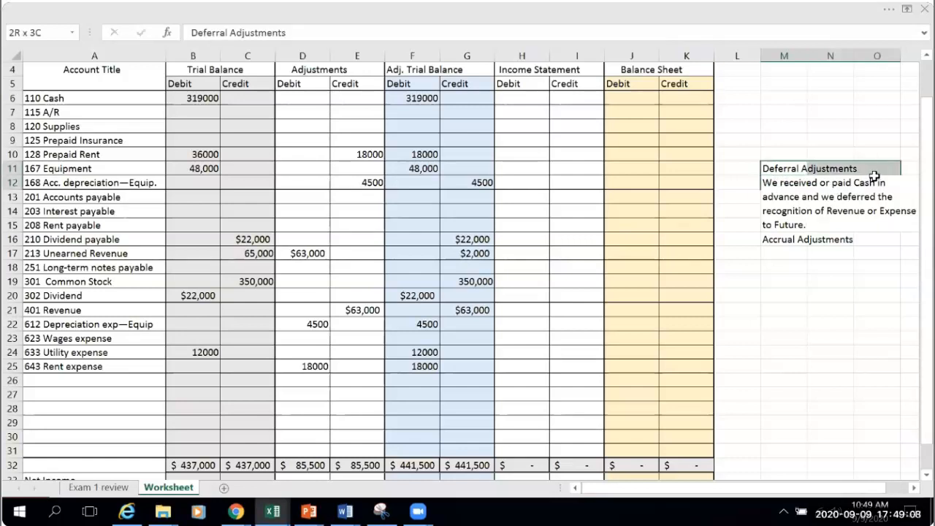
left_click(893, 11)
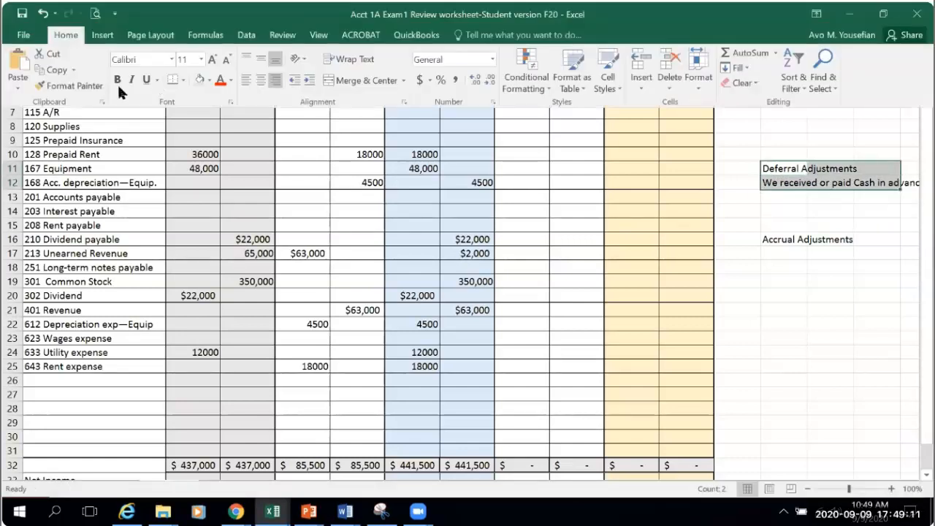
left_click(184, 80)
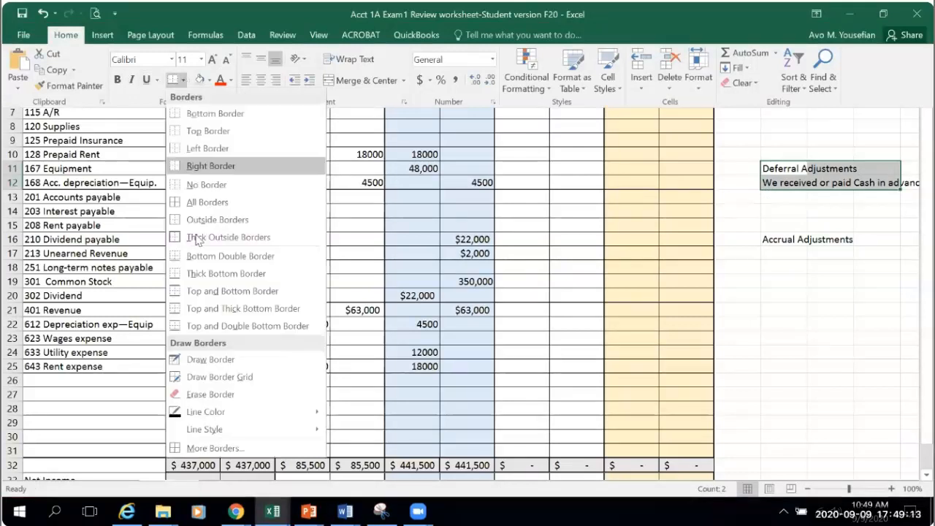
left_click(756, 356)
left_click(873, 365)
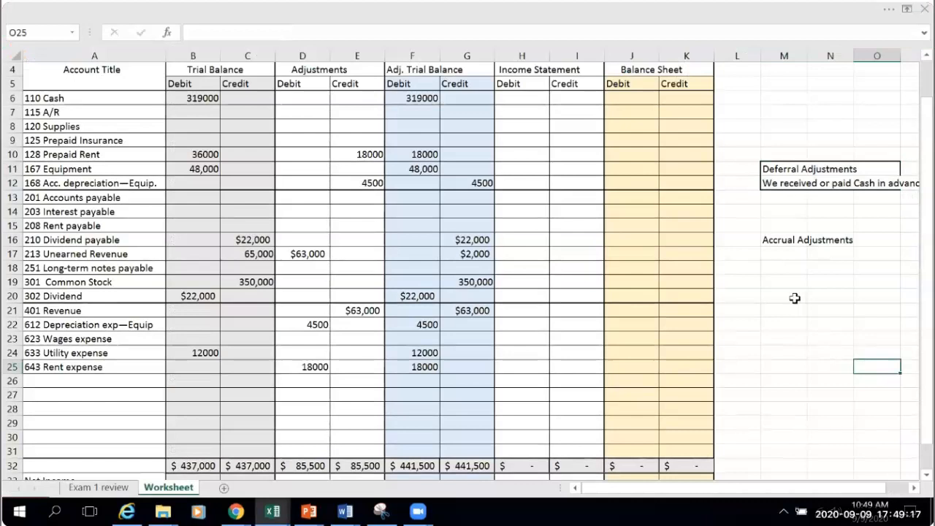
left_click(888, 10)
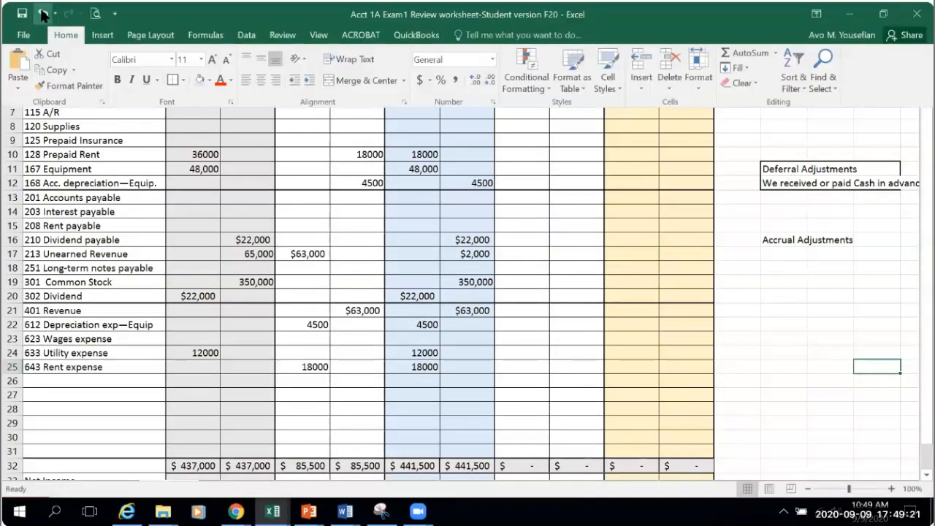
left_click(44, 14)
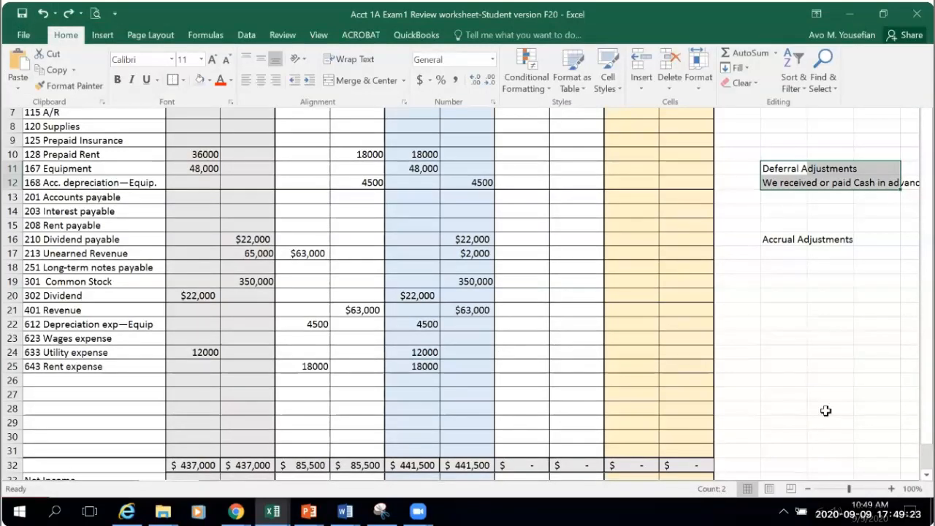
left_click(809, 385)
left_click(808, 385)
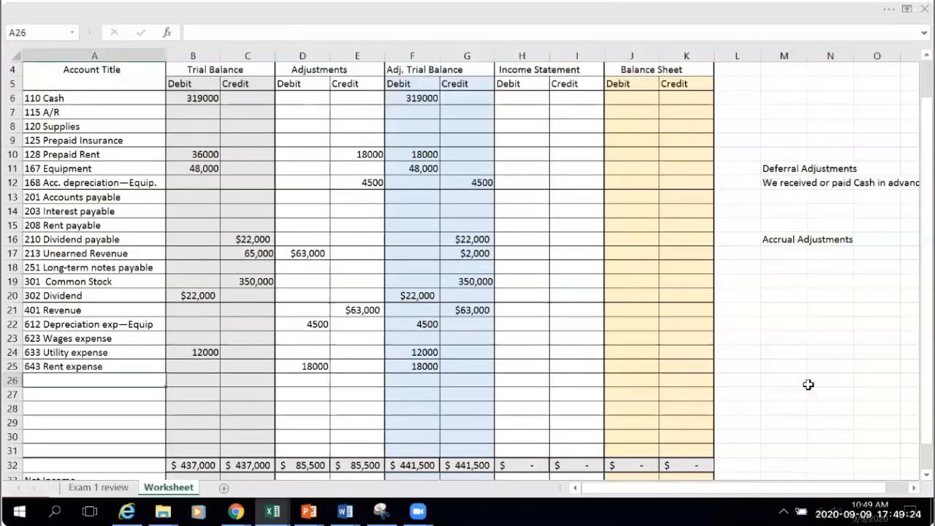
Undo the deferral explanation entry in cell M12, and restore it.
left_click(789, 182)
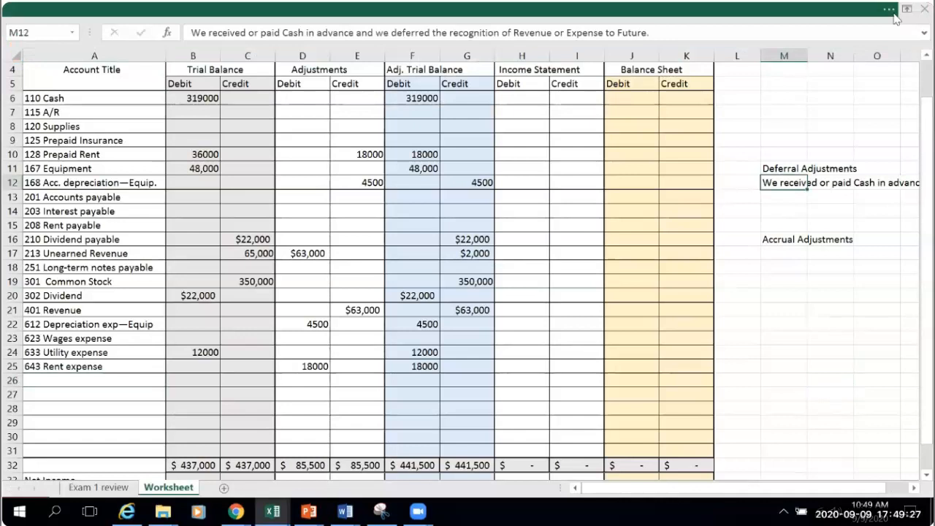
left_click(894, 13)
left_click(42, 13)
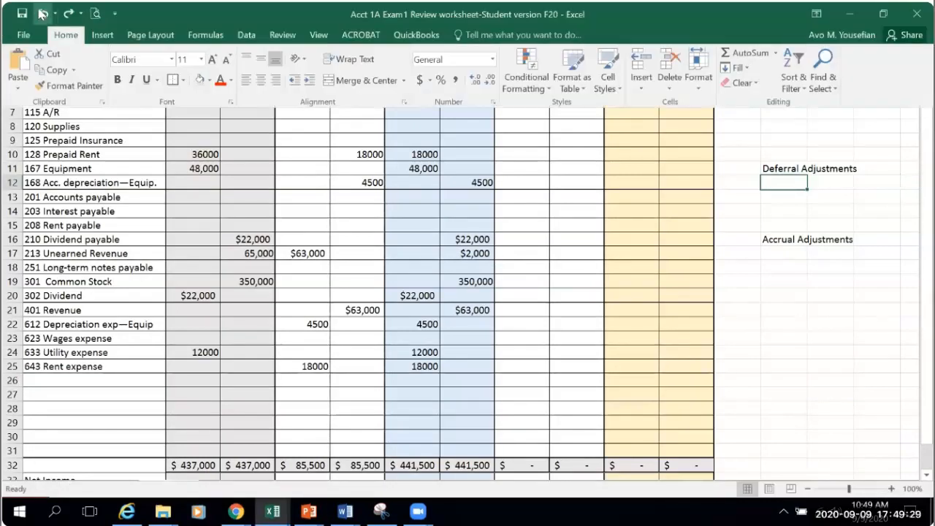
left_click(66, 15)
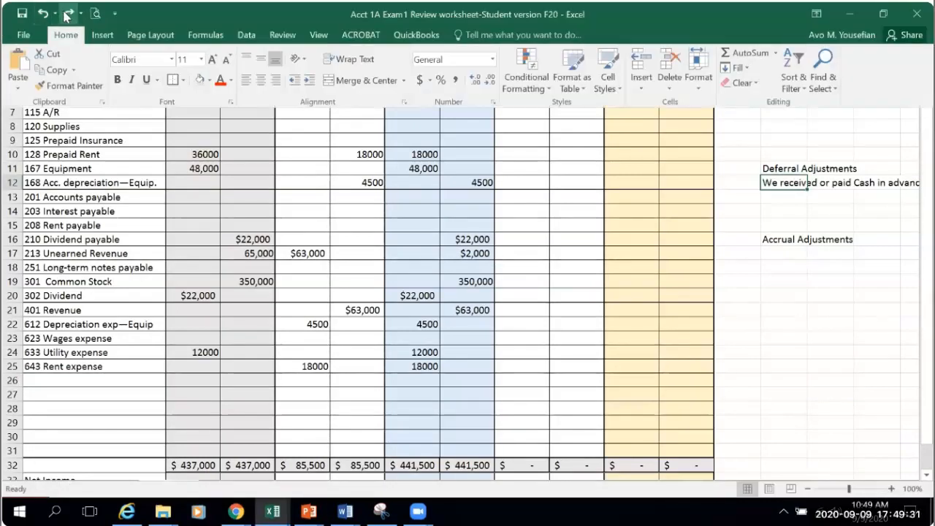
left_click(890, 387)
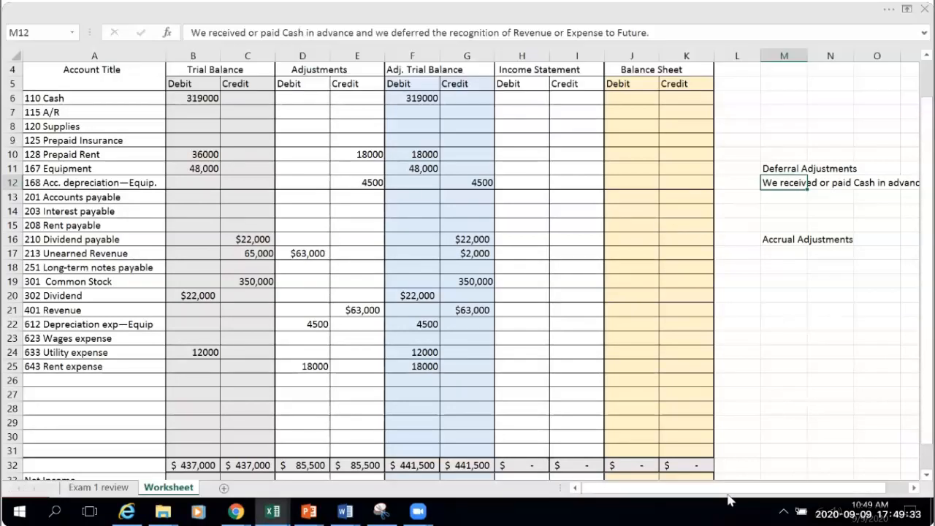
Review the deferral explanation in M12 against the Unearned Revenue balance in C17 and the Revenue adjustment in E21.
left_click_drag(730, 491, 746, 491)
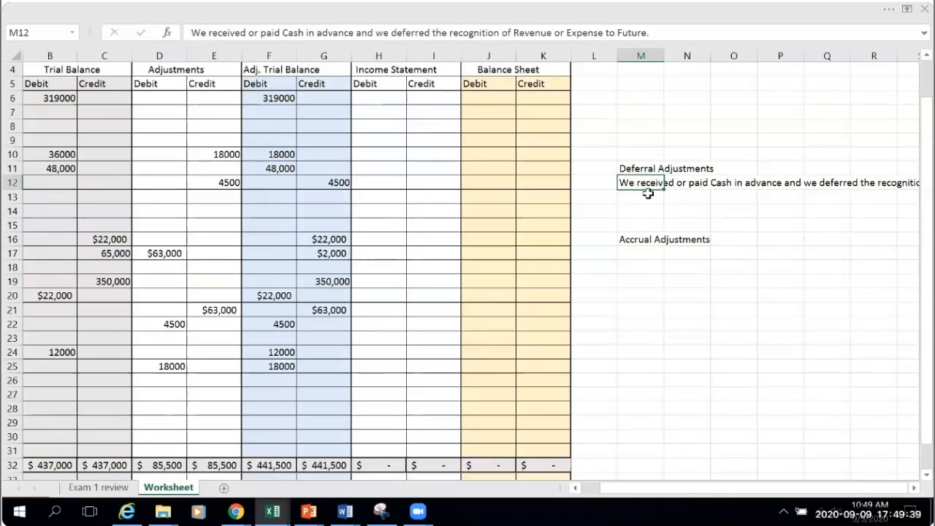
left_click(718, 313)
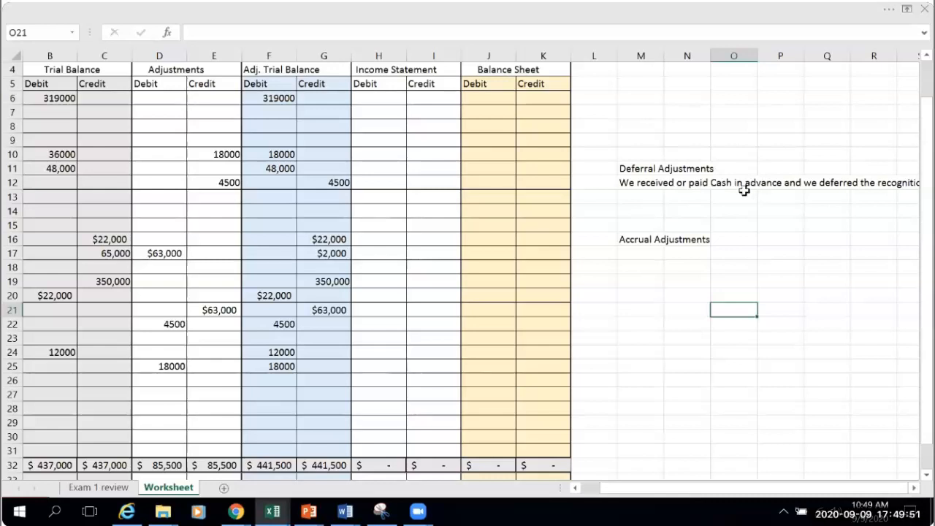
left_click(877, 184)
left_click(628, 168)
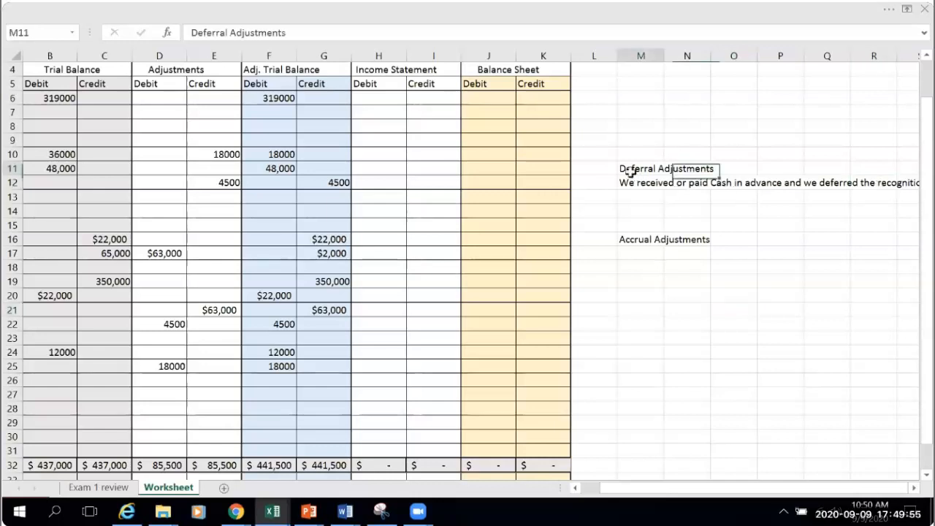
left_click_drag(641, 187, 687, 186)
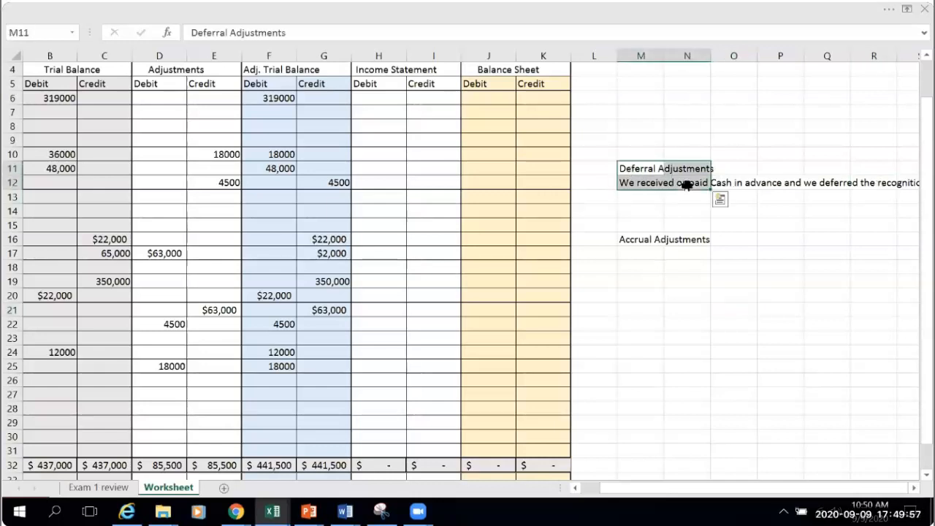
left_click(687, 185)
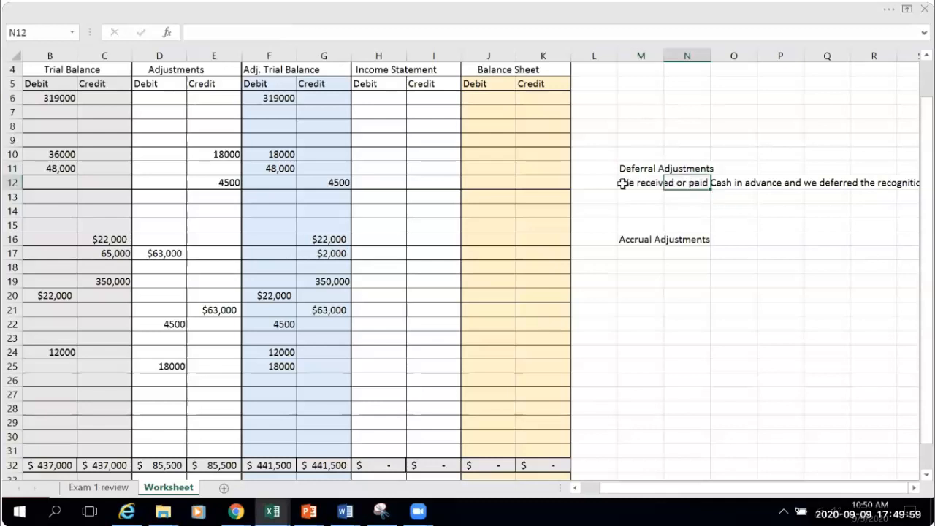
left_click(622, 183)
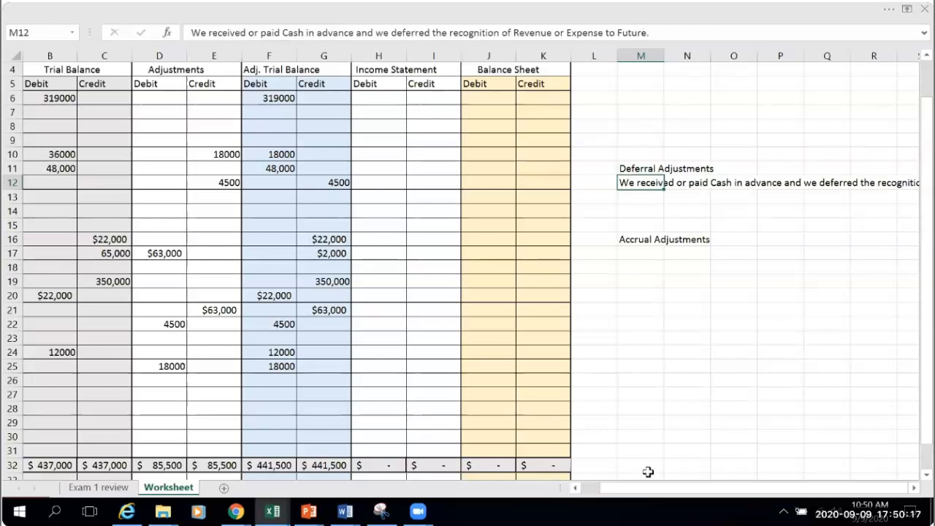
scroll(647, 471, "left", 2)
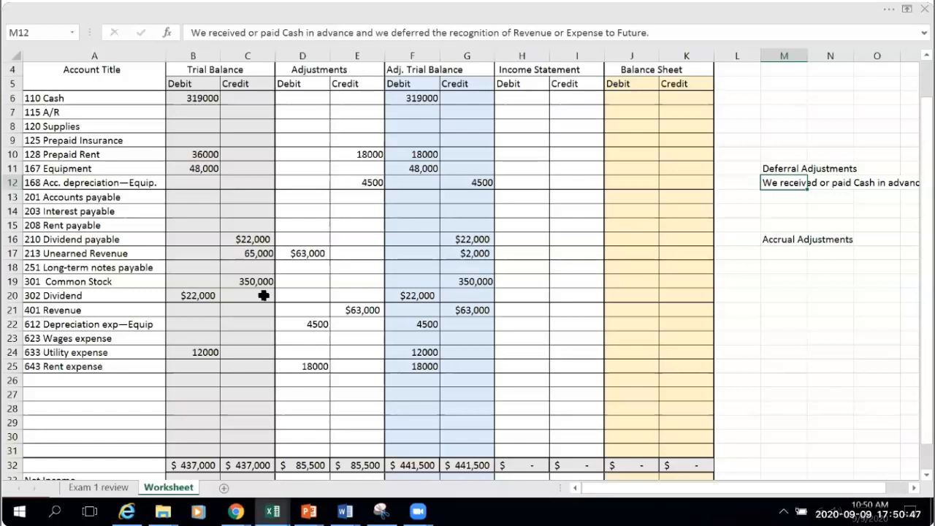
left_click(260, 255)
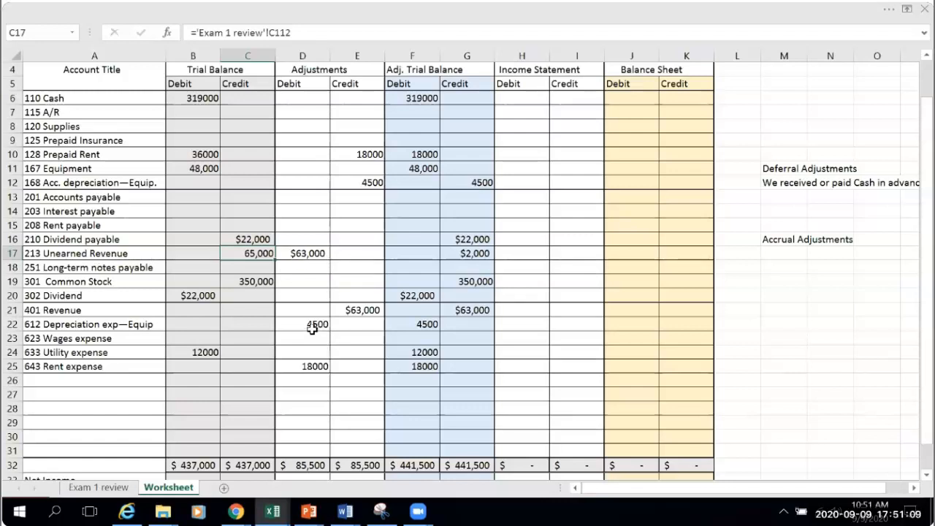
left_click(360, 312)
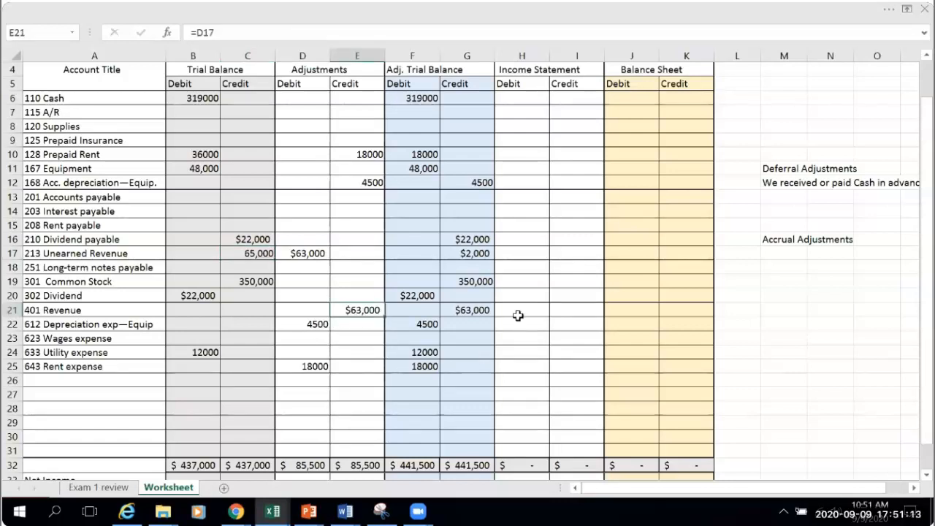
left_click(774, 182)
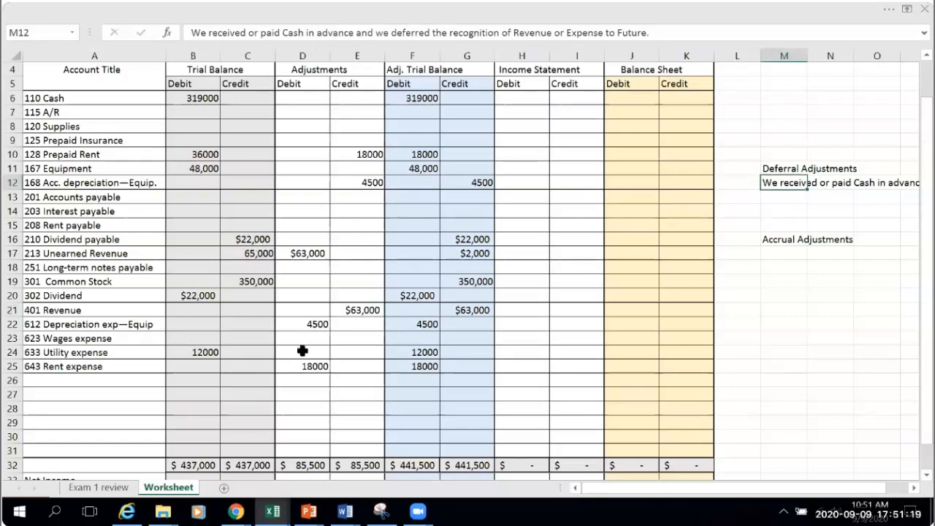
Enter "No cash paid or received. However, something happened or accrued because of passage of time." in cell M17 under Accrual Adjustments.
left_click(770, 254)
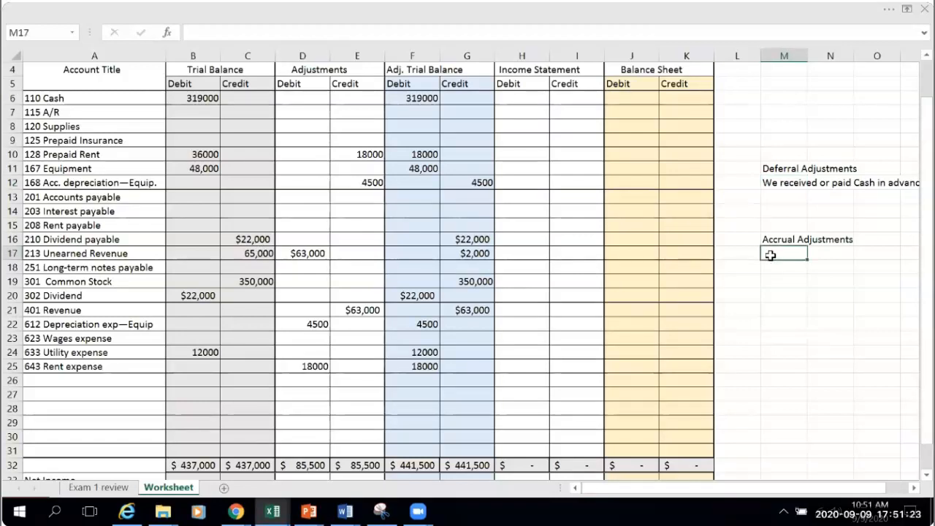
type("No cash paid or received")
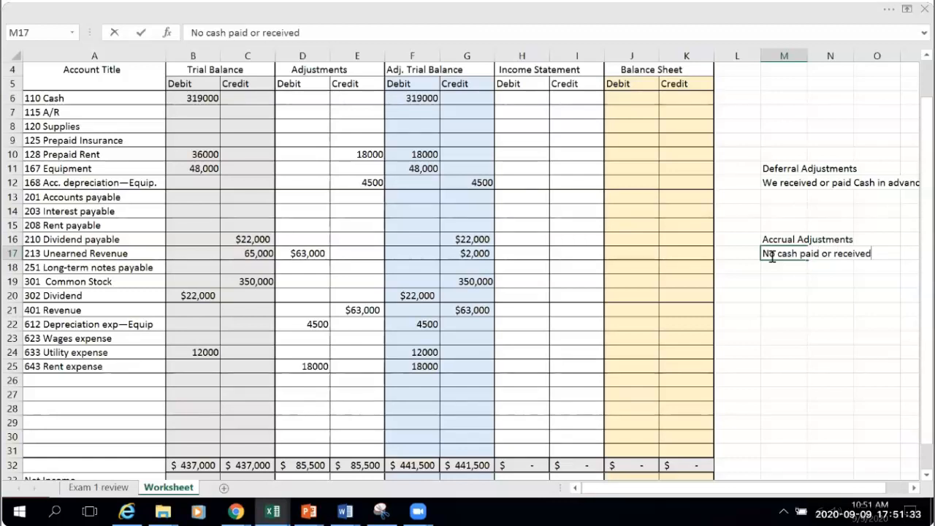
type(". However, something")
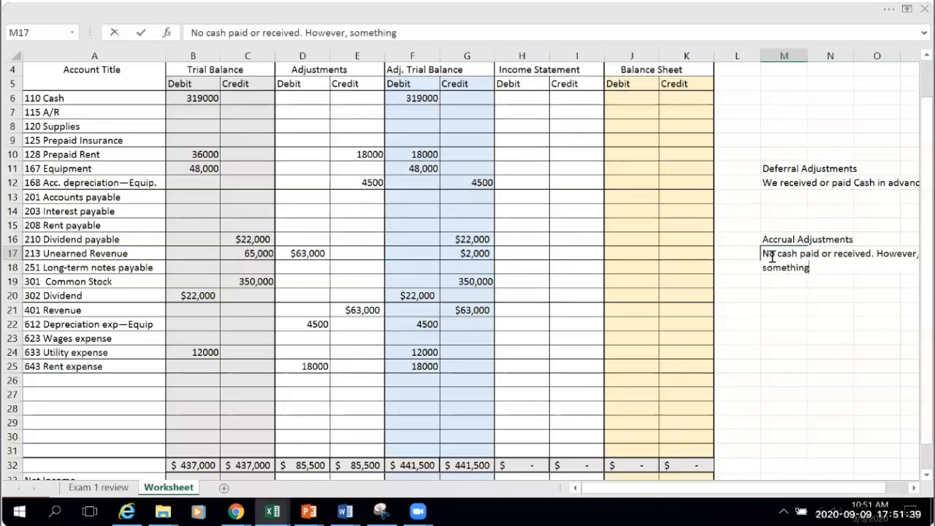
type(" happe")
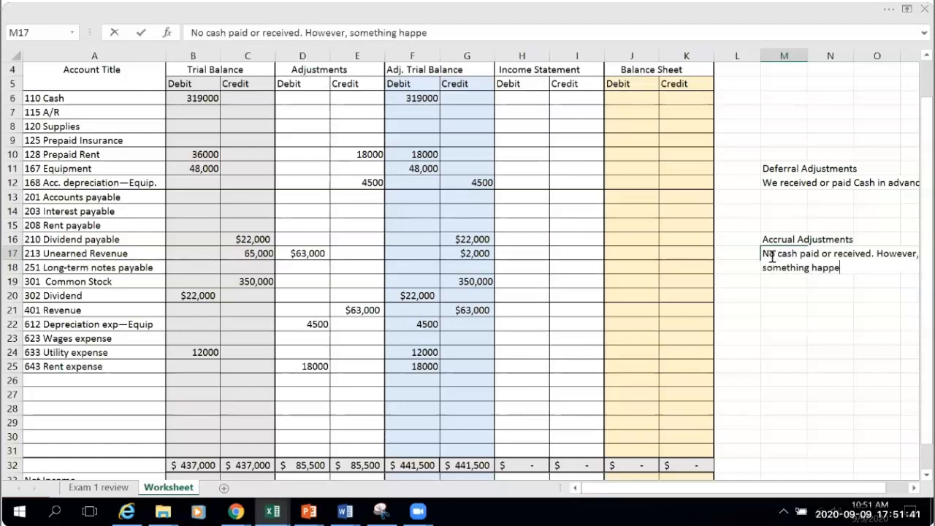
type("ned or")
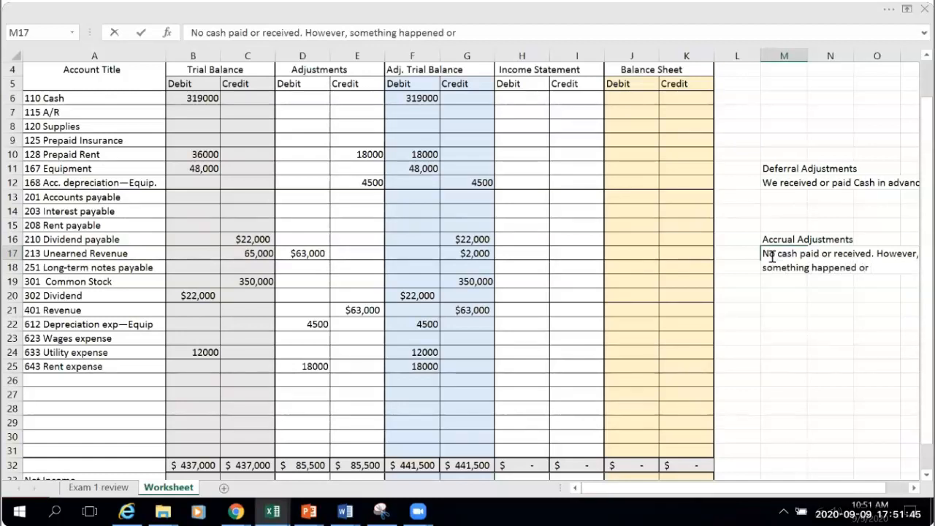
type(" accrued ")
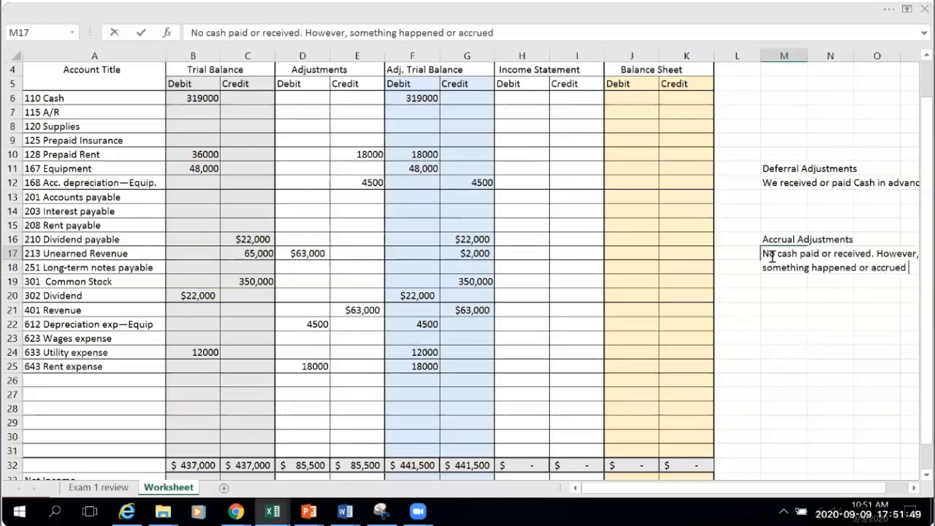
type("because of")
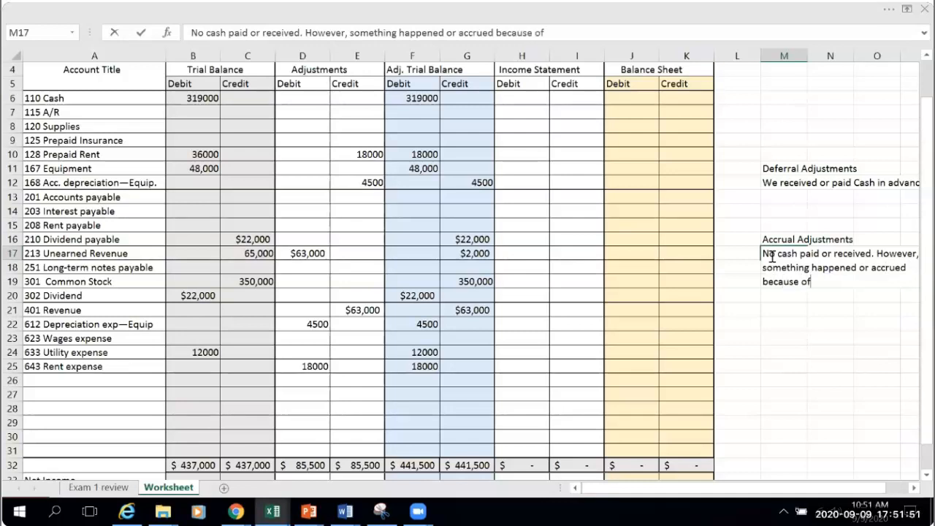
type(" passag")
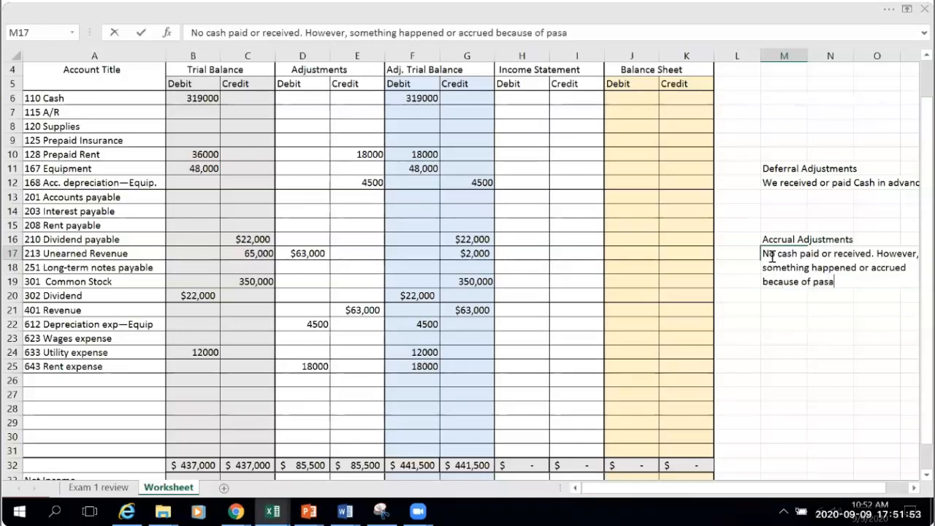
key("BackSpace")
type("ge of")
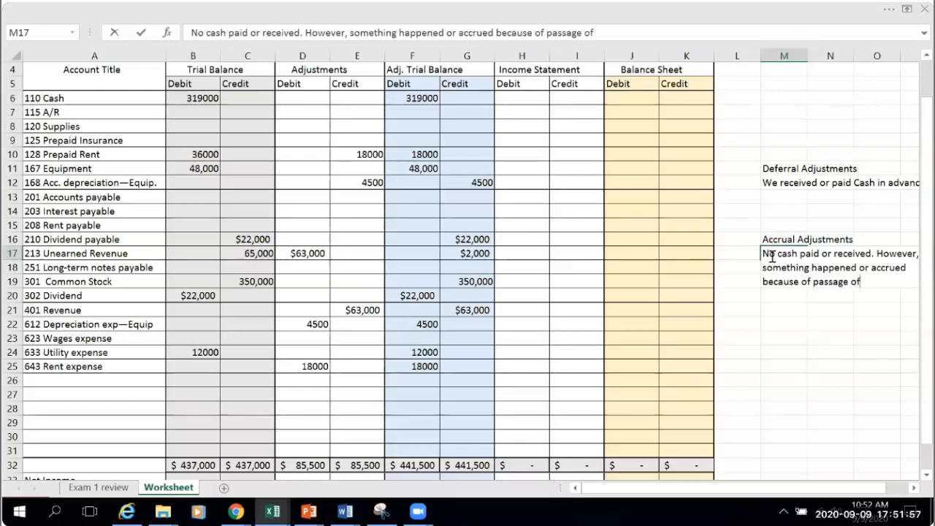
type(" time.")
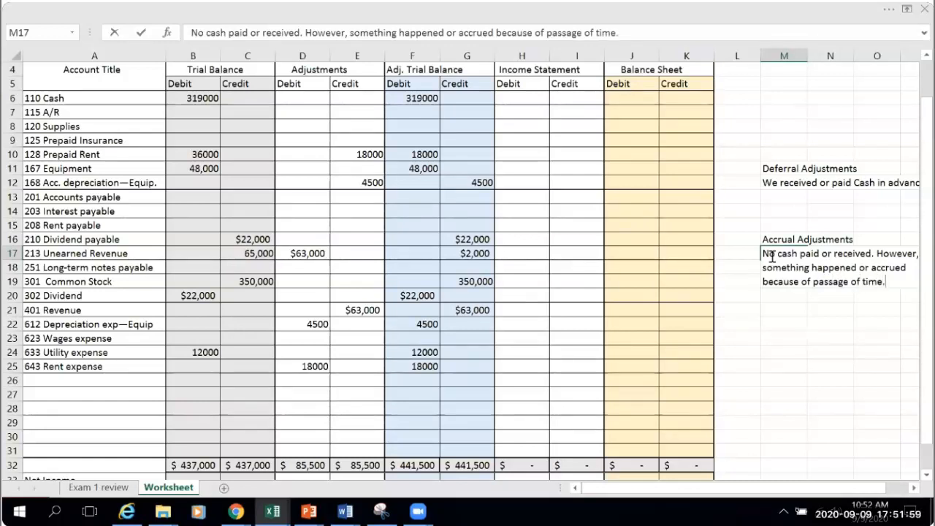
left_click(819, 391)
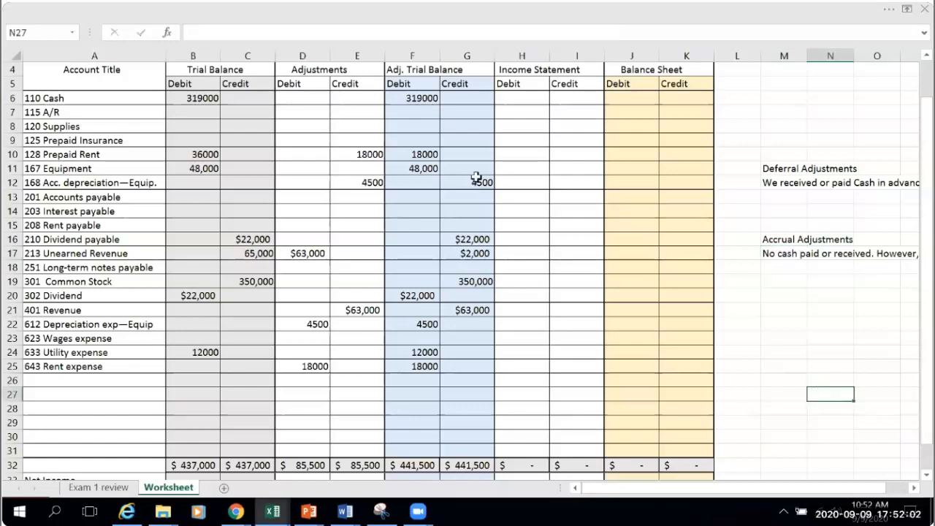
Review the accrual note in M17 and the deferral note in M12 against the worksheet's Adjustments columns.
left_click(867, 256)
left_click(765, 256)
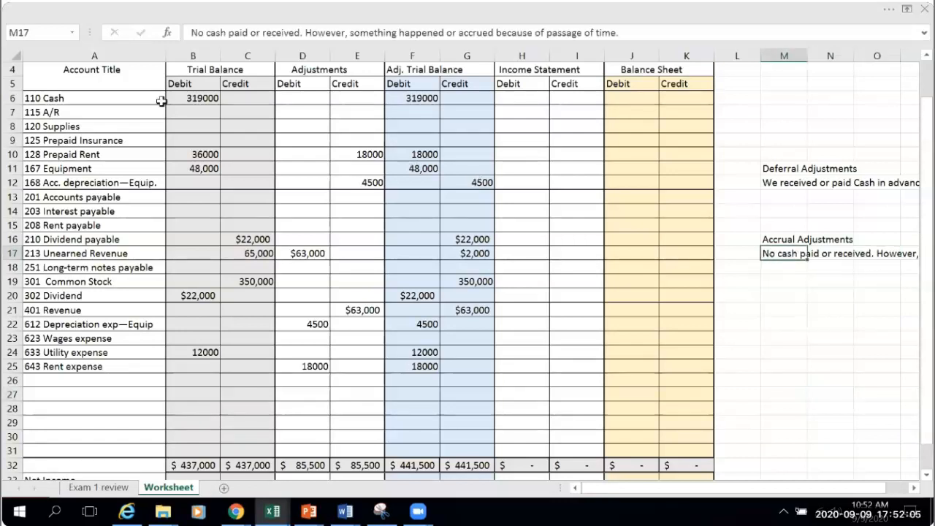
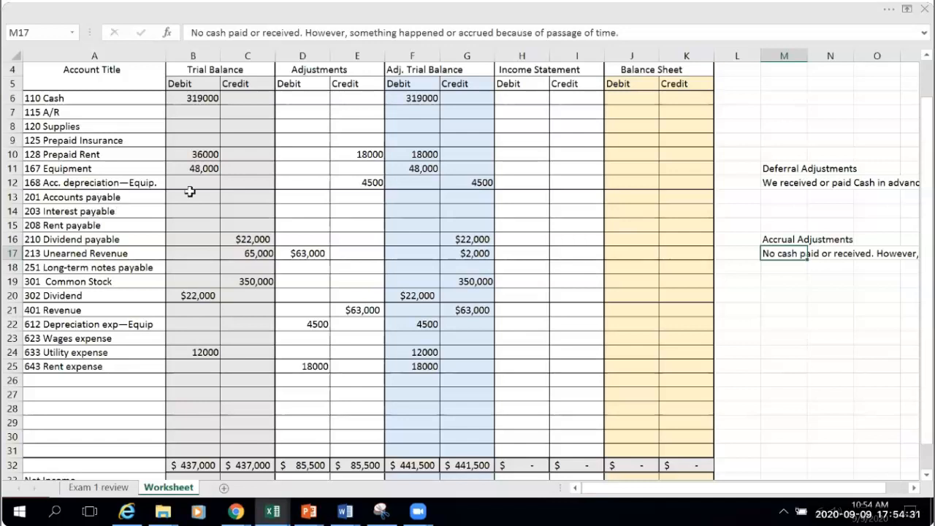
left_click(361, 197)
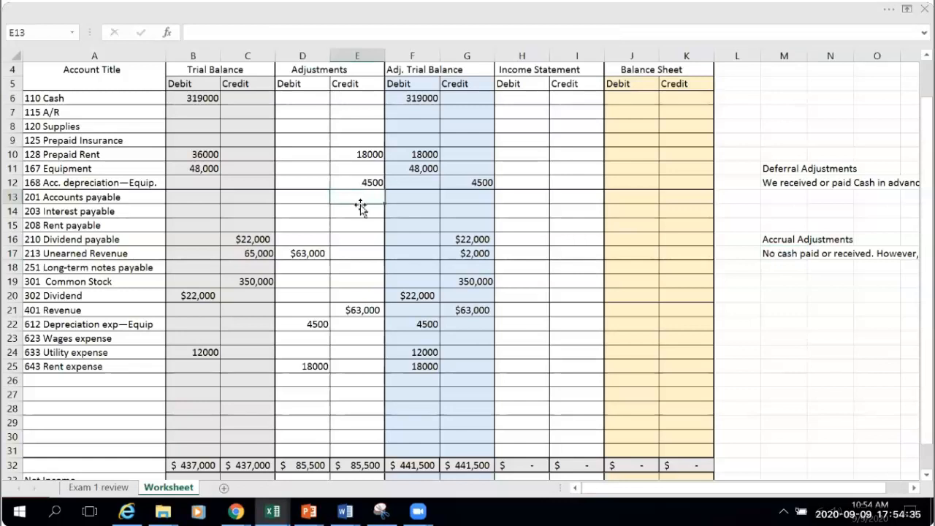
left_click(355, 209)
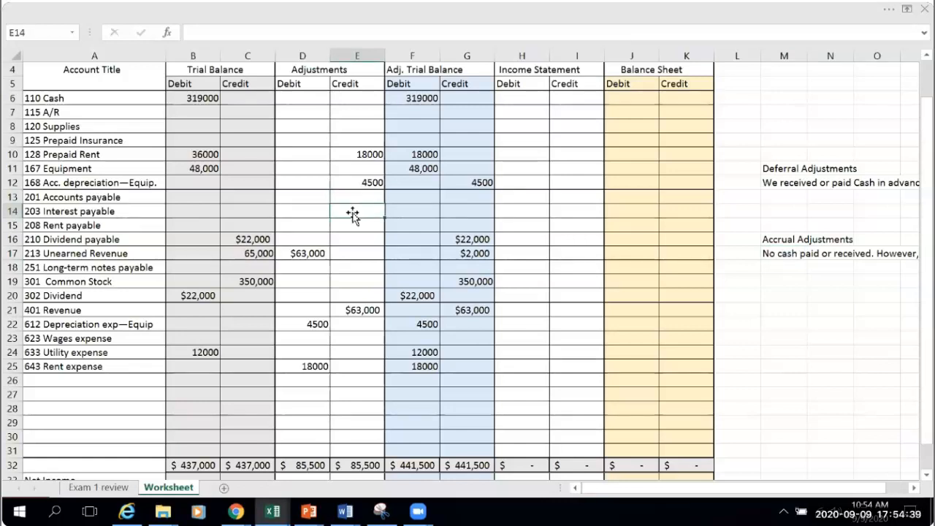
left_click(309, 383)
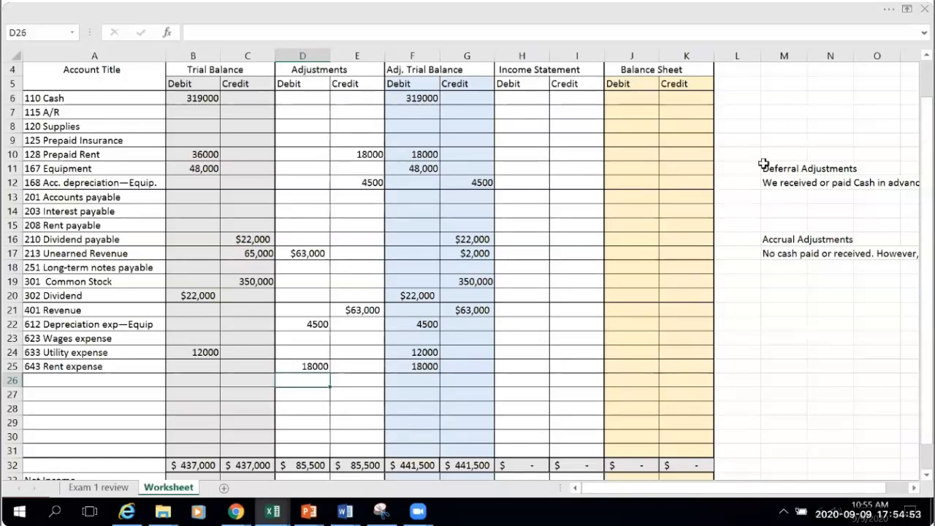
left_click(779, 253)
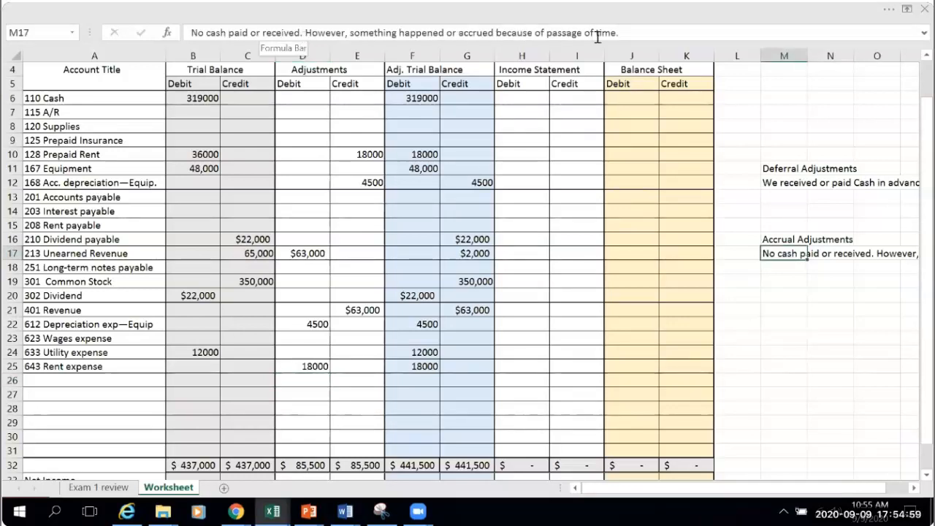
left_click(772, 182)
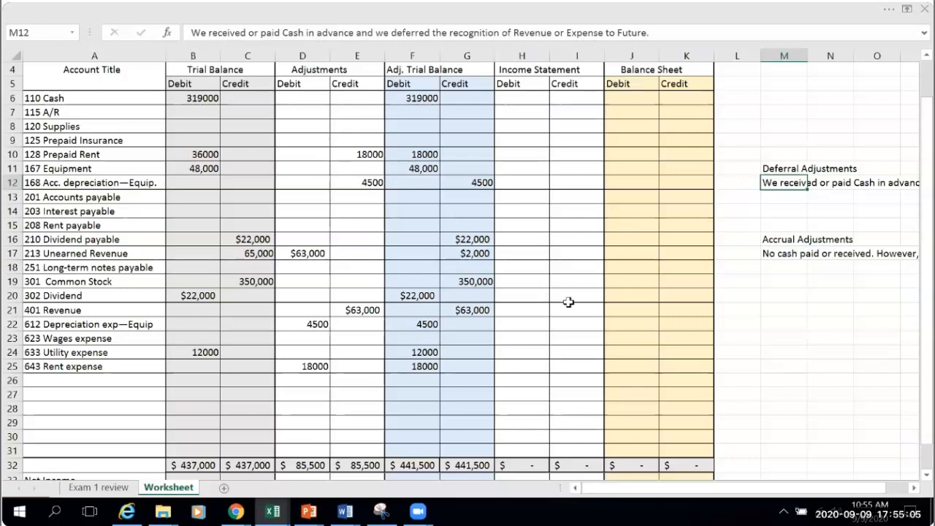
left_click(798, 404)
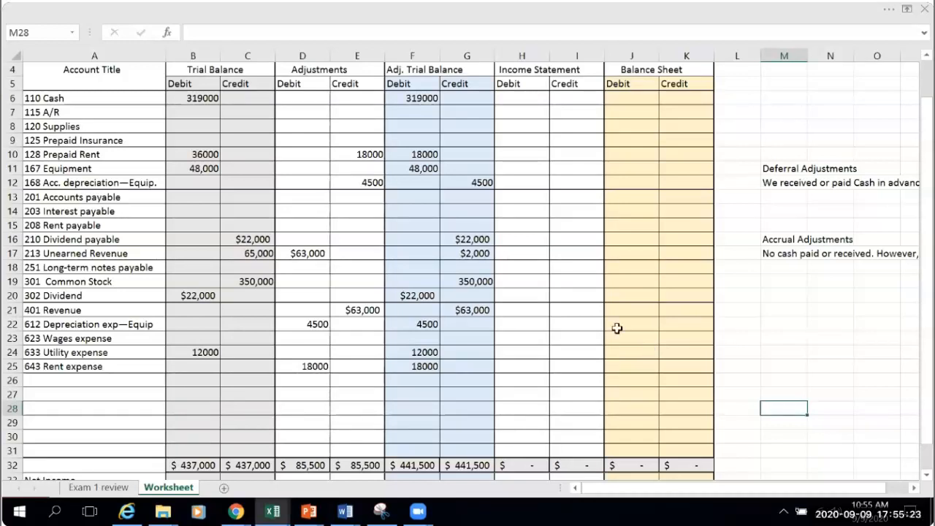
Carry Revenue from the Adj. Trial Balance into the Income Statement Credit column by entering =G21 in cell I21.
left_click(523, 101)
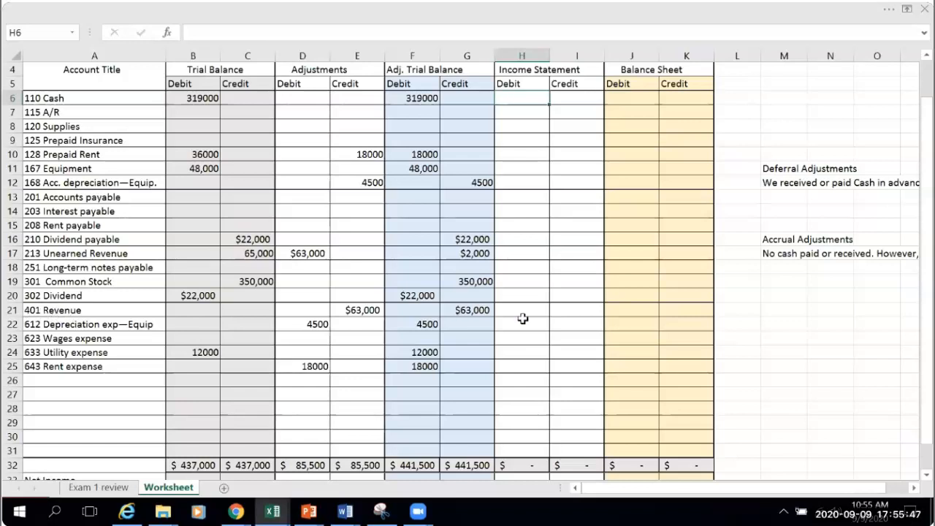
left_click(591, 310)
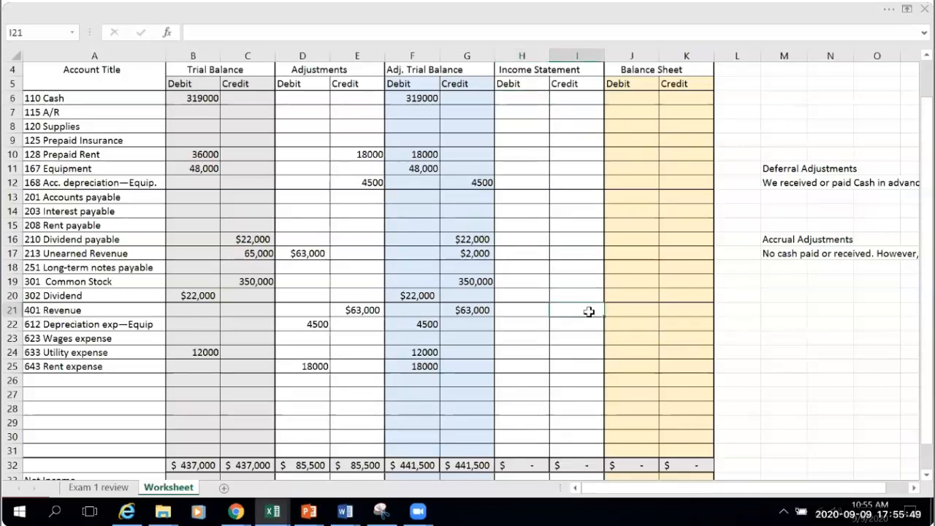
type("=")
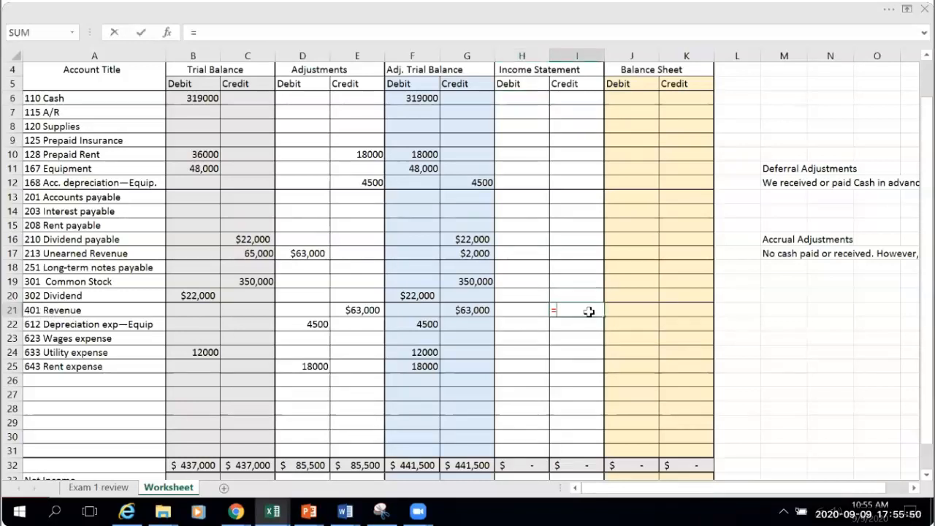
left_click(476, 311)
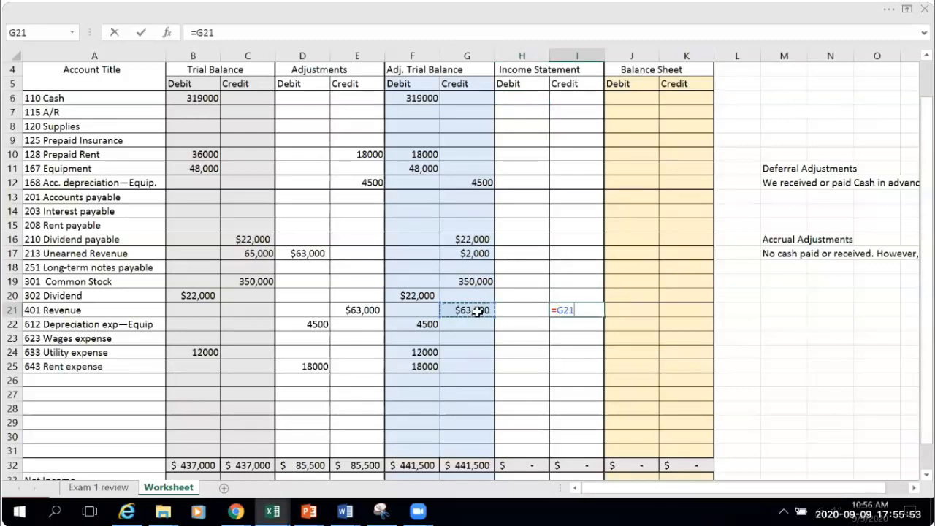
key("Return")
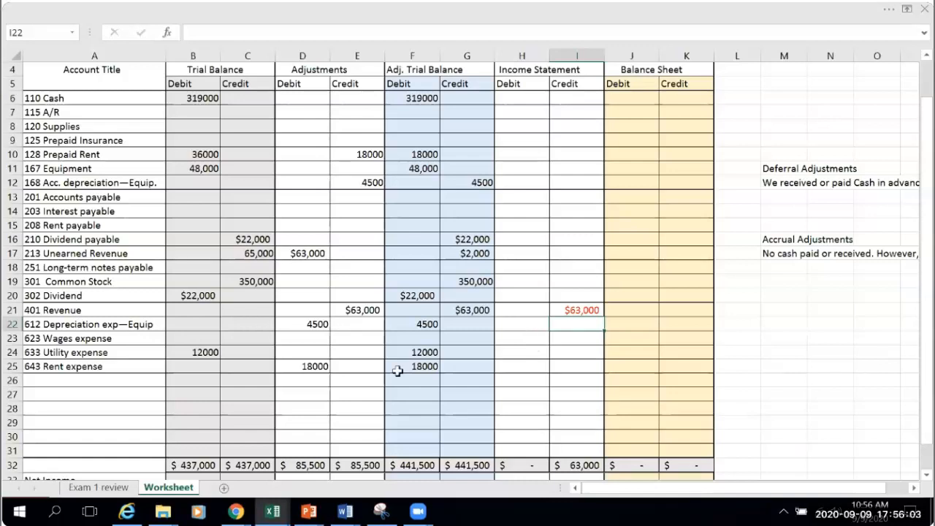
Carry the equipment depreciation expense into the Income Statement Debit column by entering =F22 in cell H22.
left_click(527, 327)
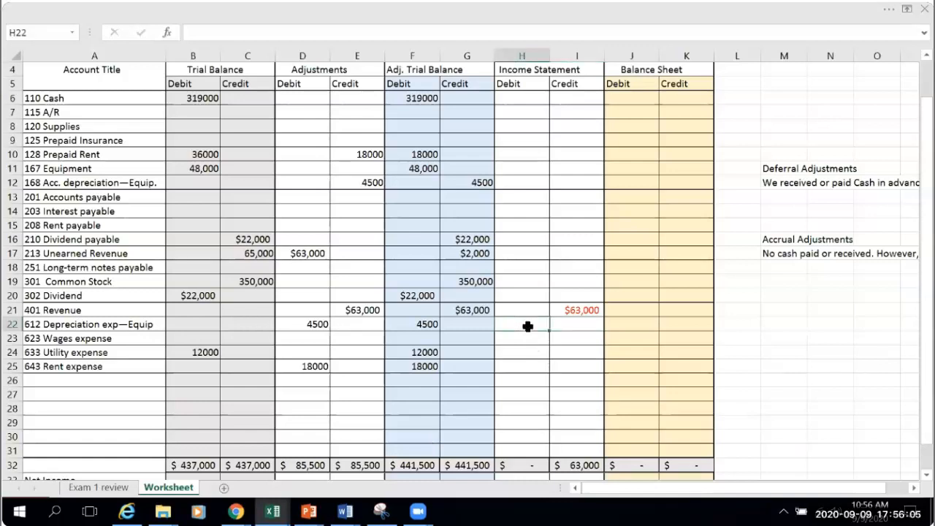
type("=")
left_click(426, 324)
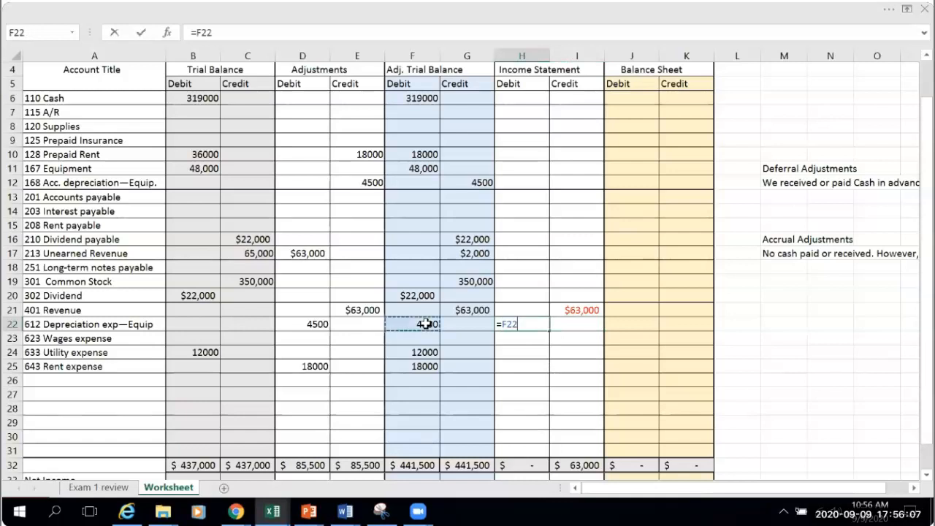
key("Return")
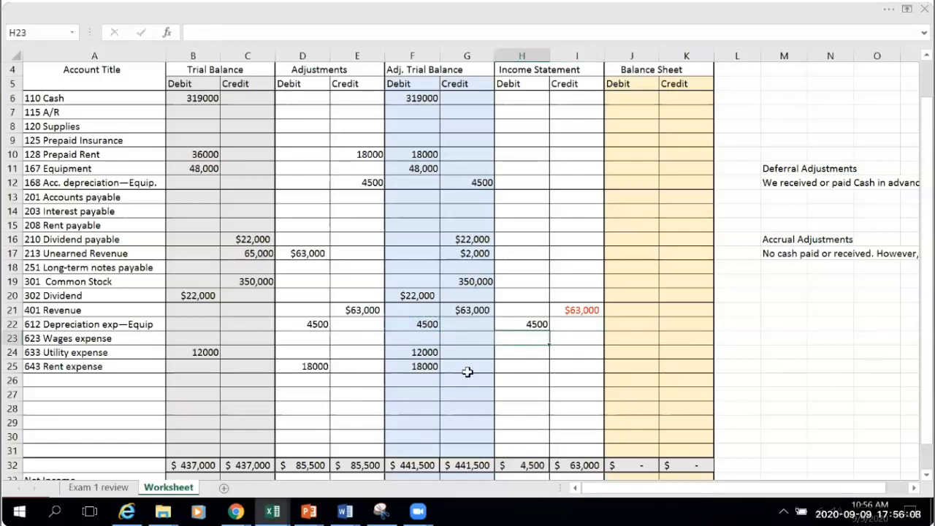
Carry Utility expense and Rent expense into the Income Statement Debit column with =F24 in H24 and =F25 in H25.
left_click(513, 356)
type("=")
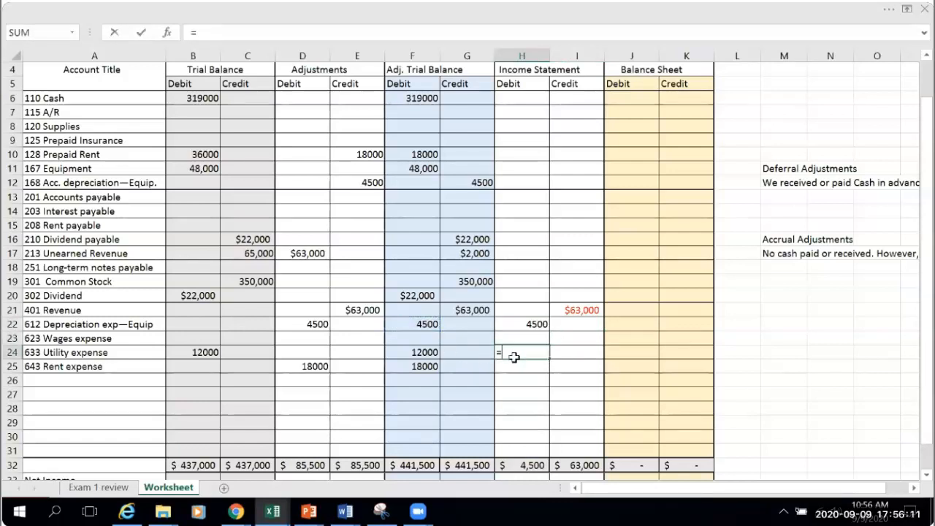
left_click(426, 352)
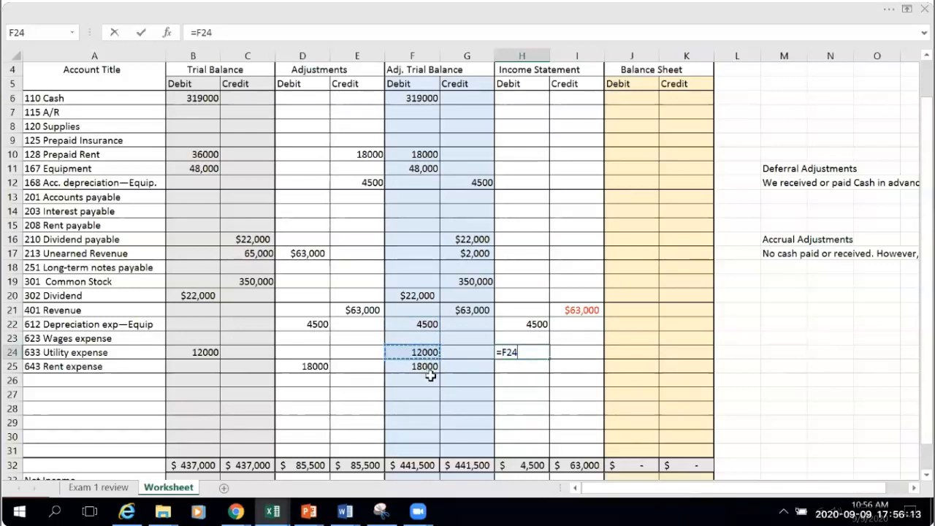
key("Return")
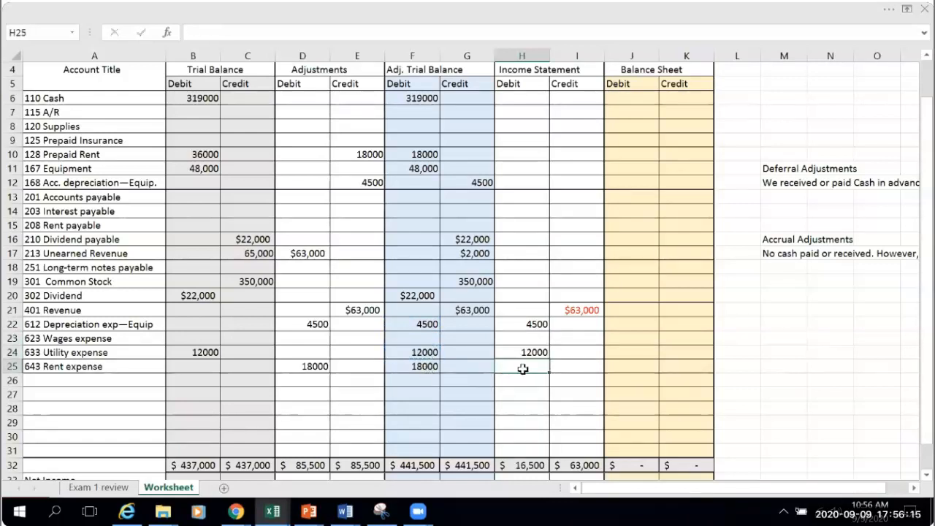
type("=")
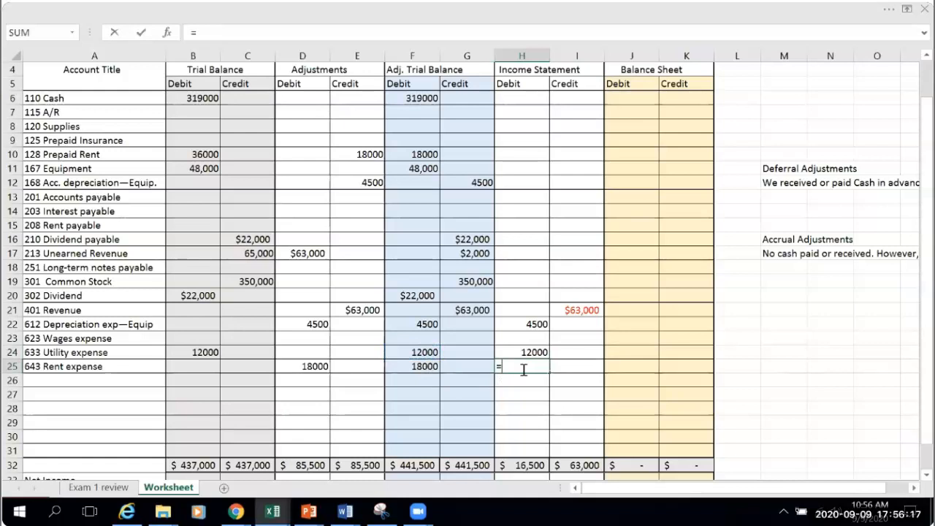
left_click(416, 366)
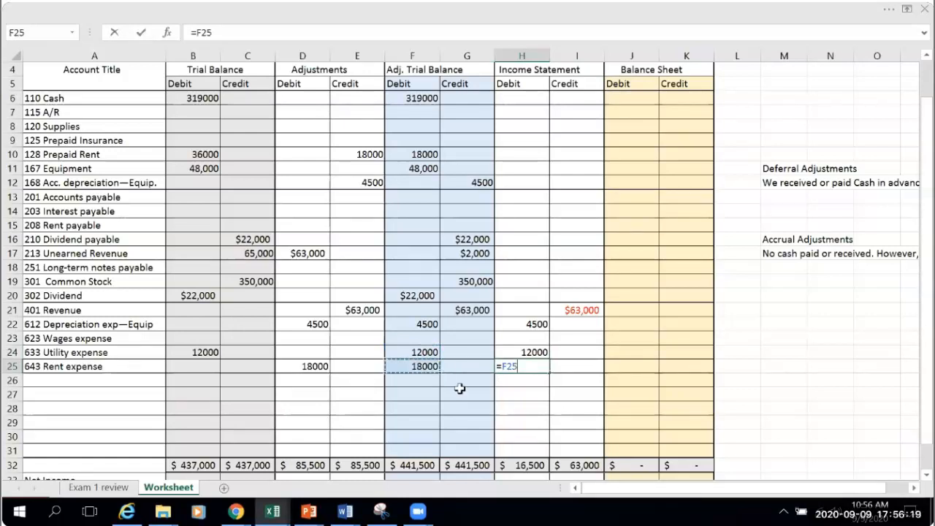
key("Return")
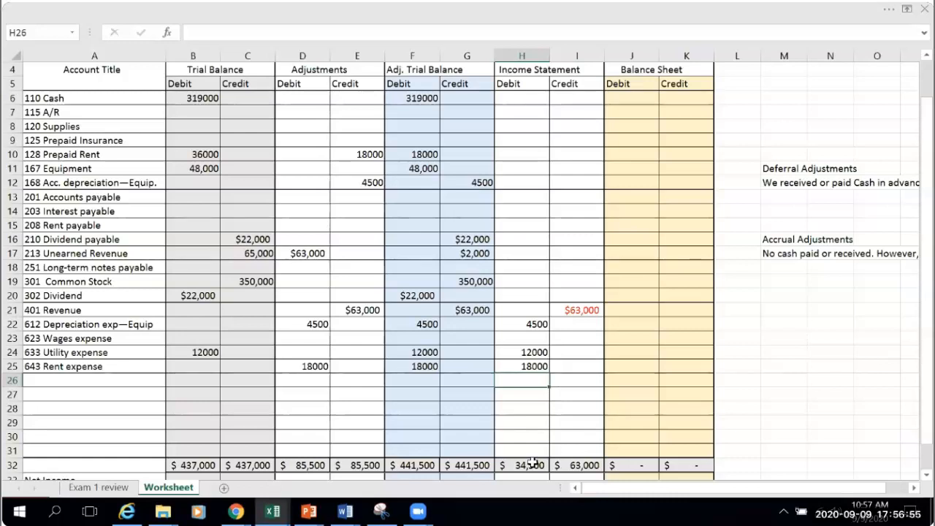
Compute net income in the Income Statement Debit column by entering =I32-H32 in cell H33.
scroll(533, 462, "down", 1)
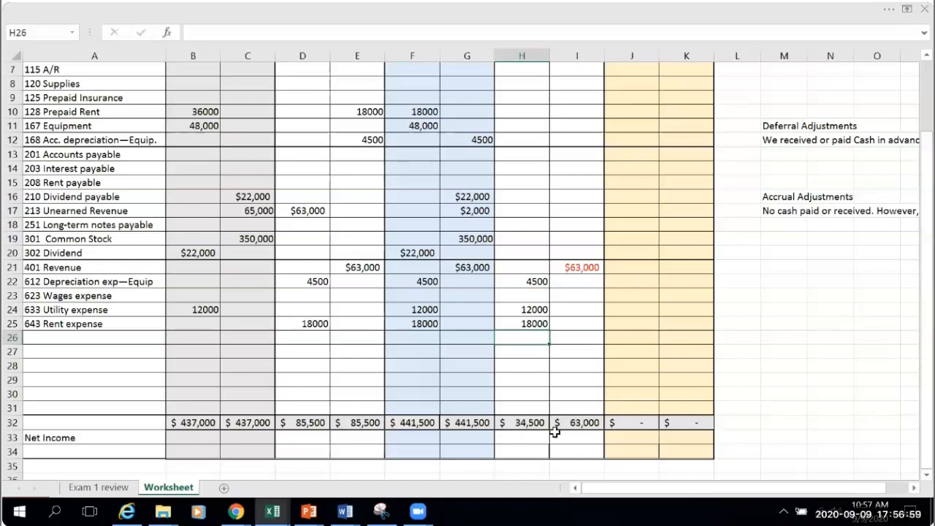
left_click(514, 439)
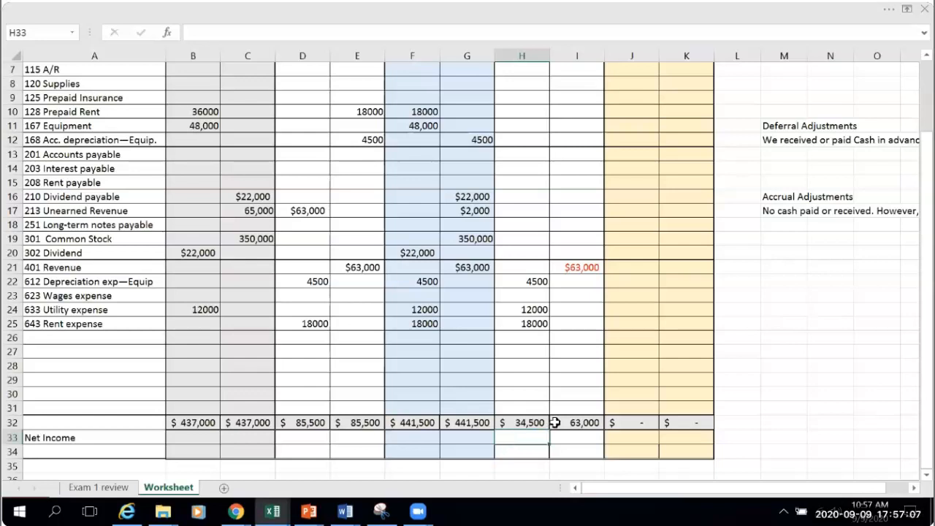
double_click(508, 443)
type("=")
left_click(592, 424)
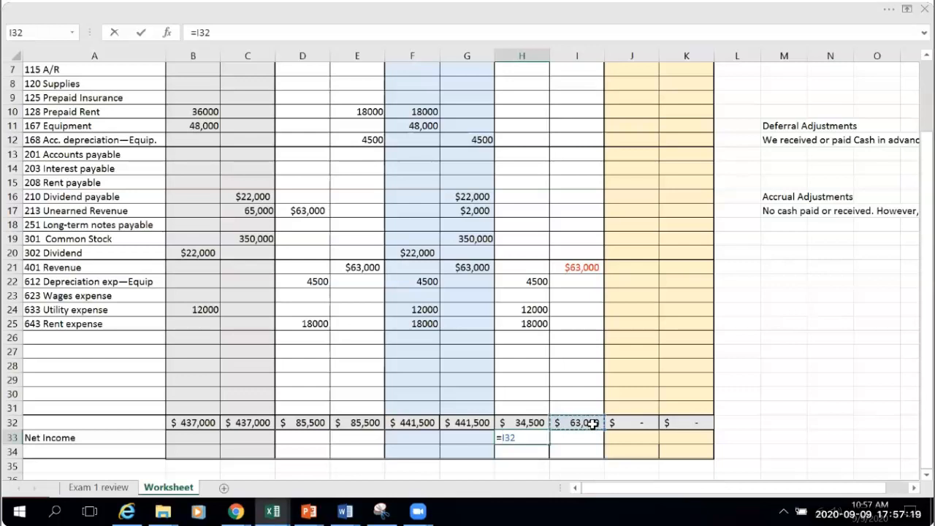
type("-")
left_click(514, 424)
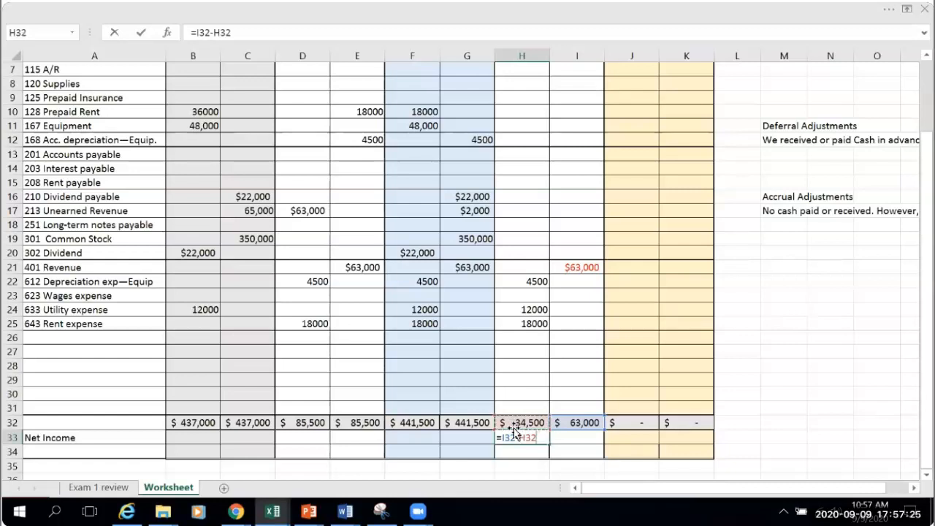
key("Return")
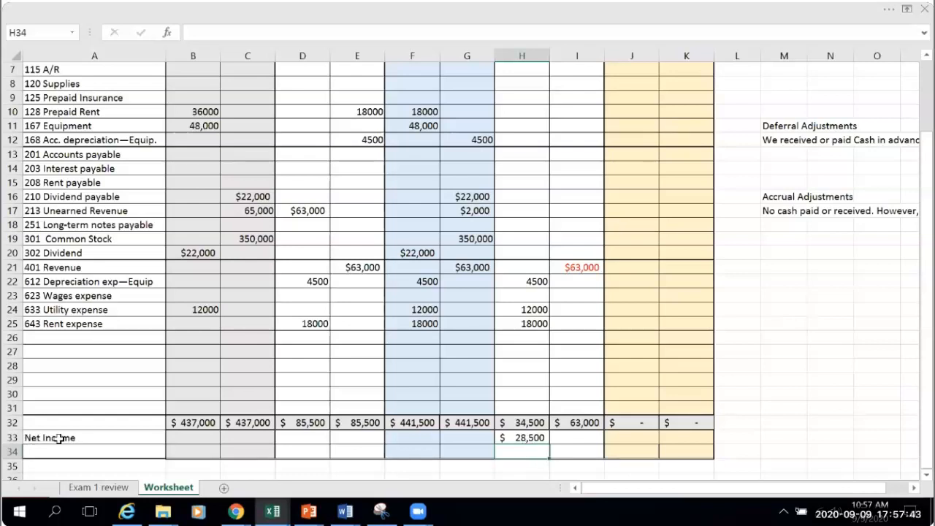
Extend the Net Income label in cell A33 to read Net Income (Loss).
left_click(37, 439)
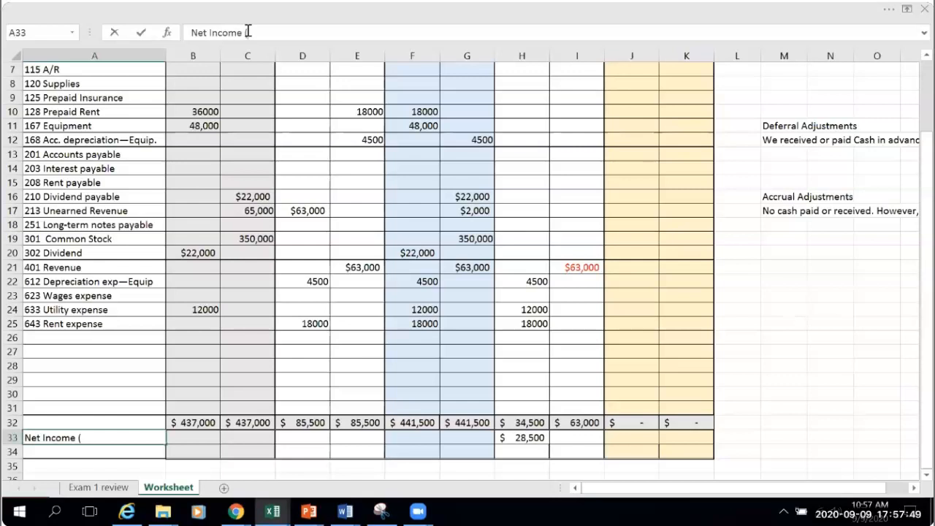
type("ss")
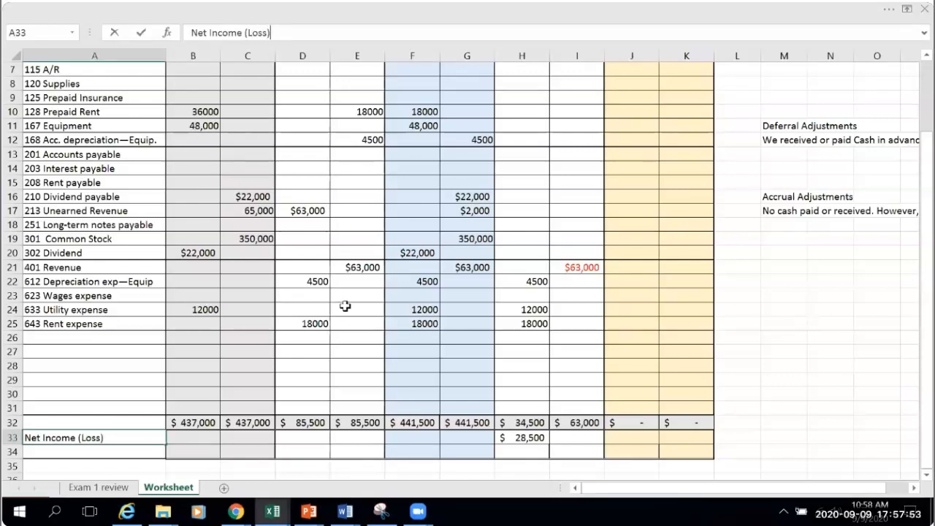
Total the Income Statement Debit column including net income by entering =H32+H33 in cell H34.
left_click(546, 454)
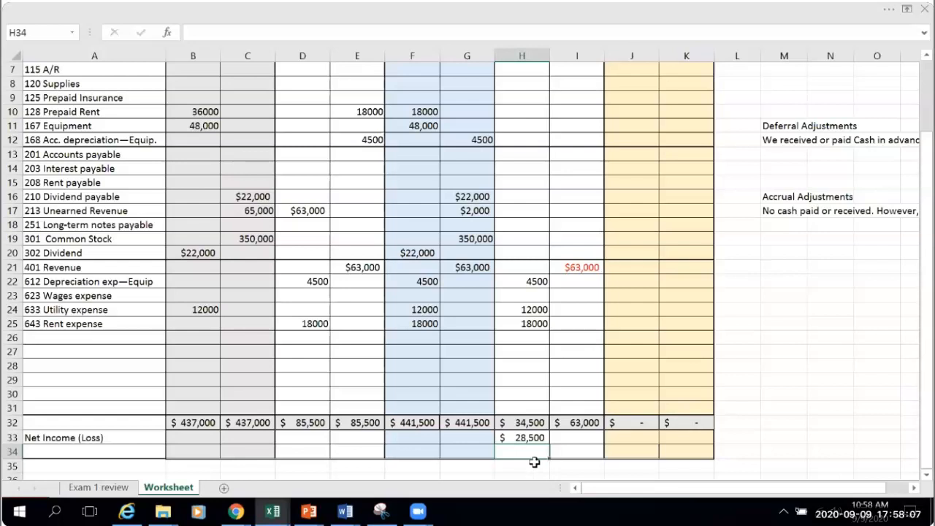
type("=")
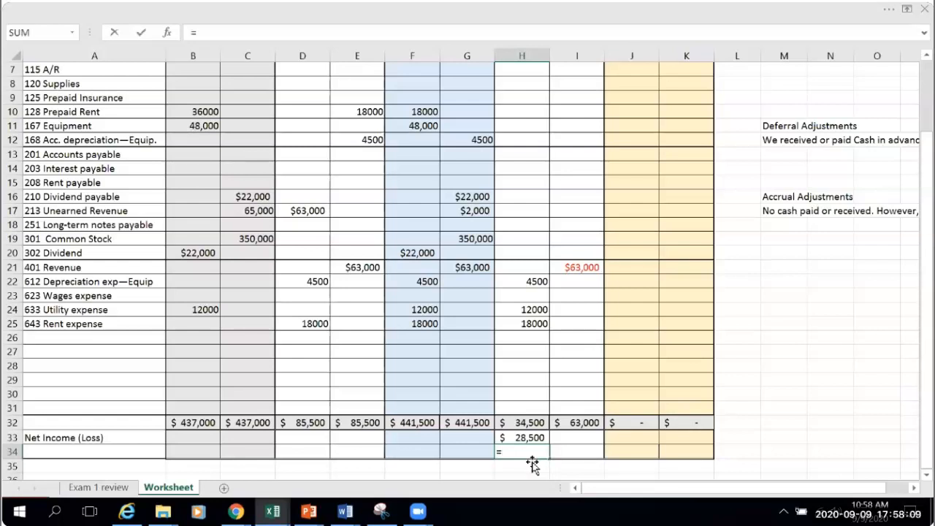
left_click(523, 425)
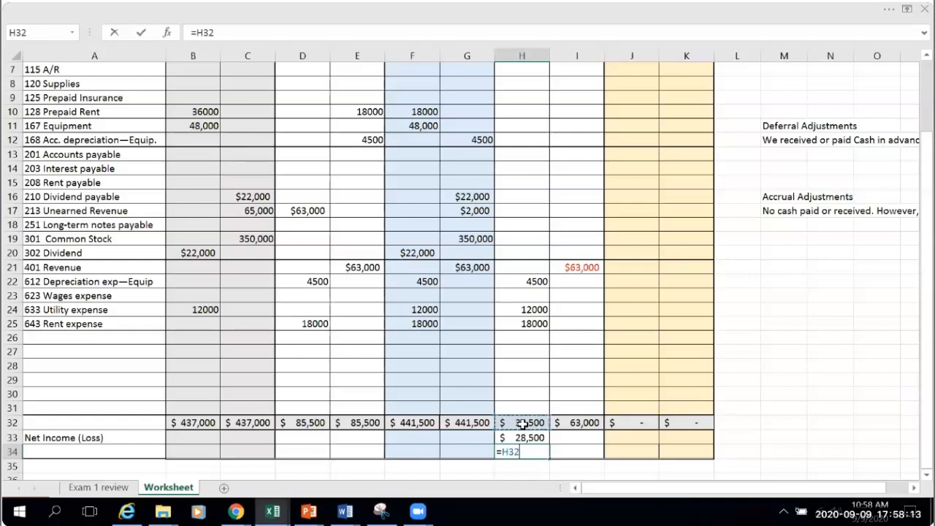
type("+")
left_click(526, 436)
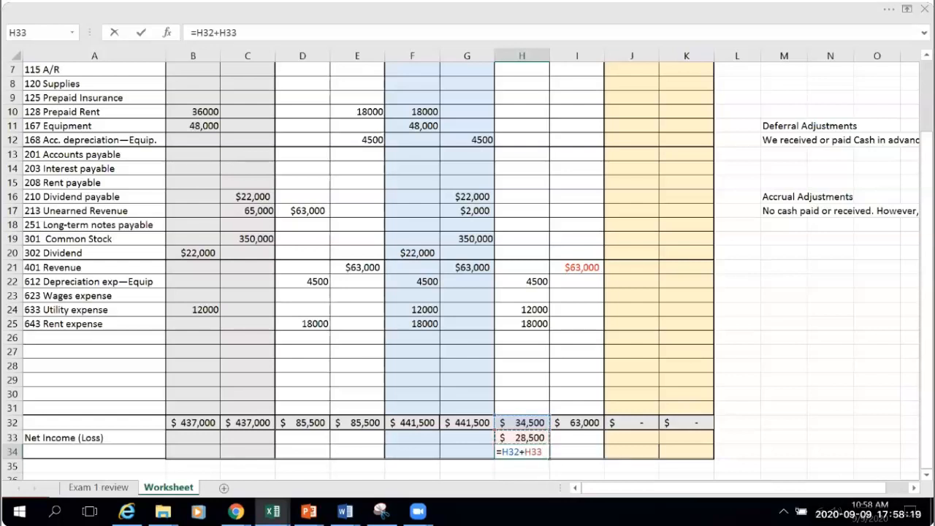
key("Return")
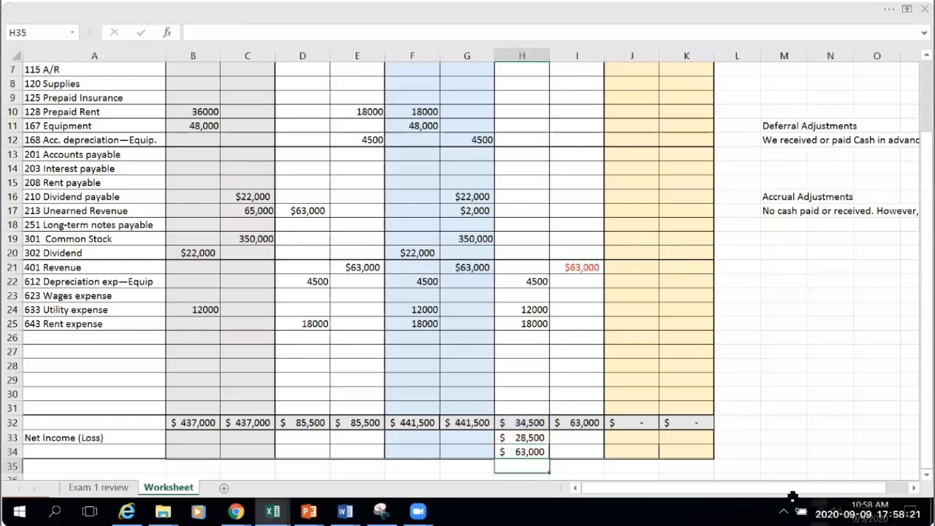
Fill the total formula from H34 across to I34 for the Income Statement Credit column and check the copied formula.
left_click(534, 452)
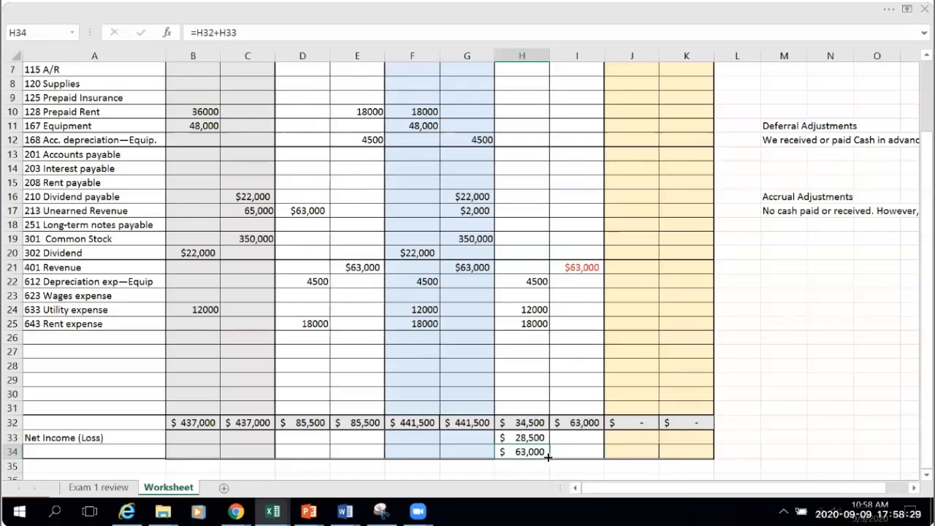
left_click_drag(553, 456, 593, 456)
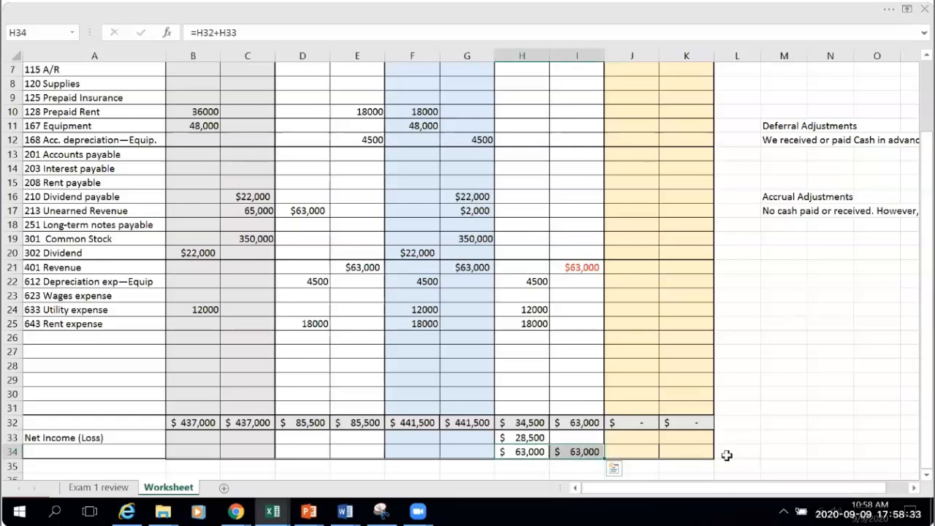
left_click(588, 451)
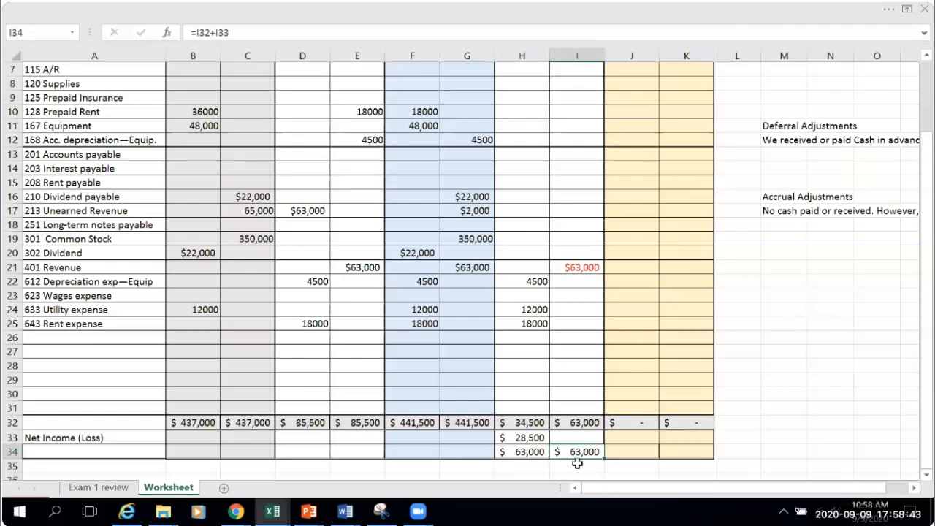
left_click(739, 452)
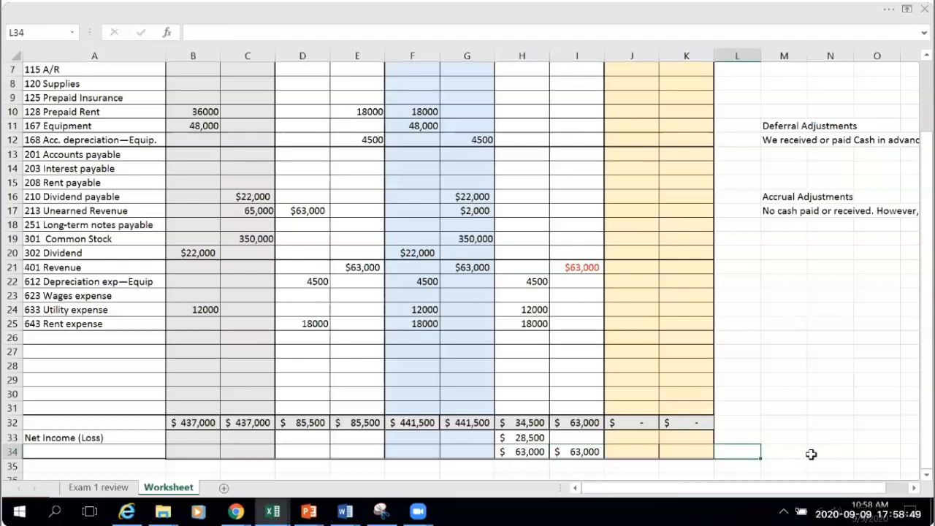
scroll(541, 326, "up", 2)
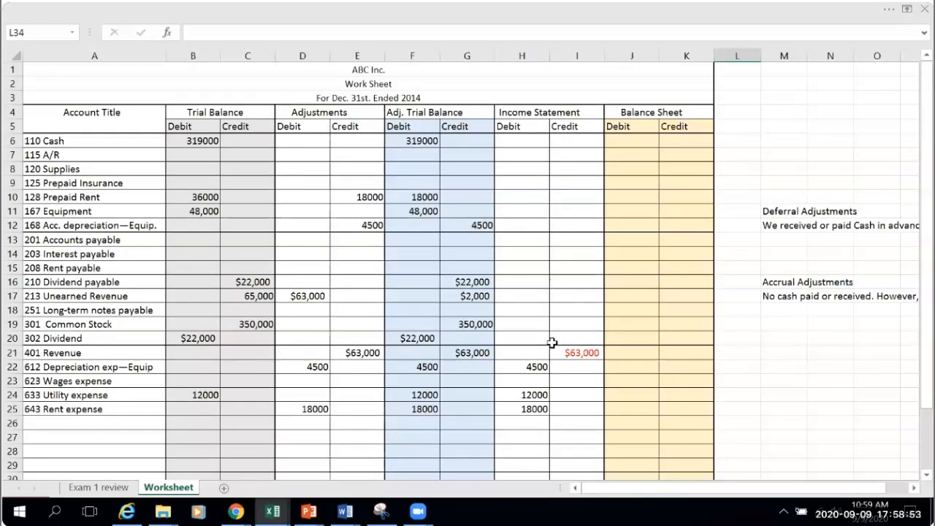
scroll(548, 344, "down", 1)
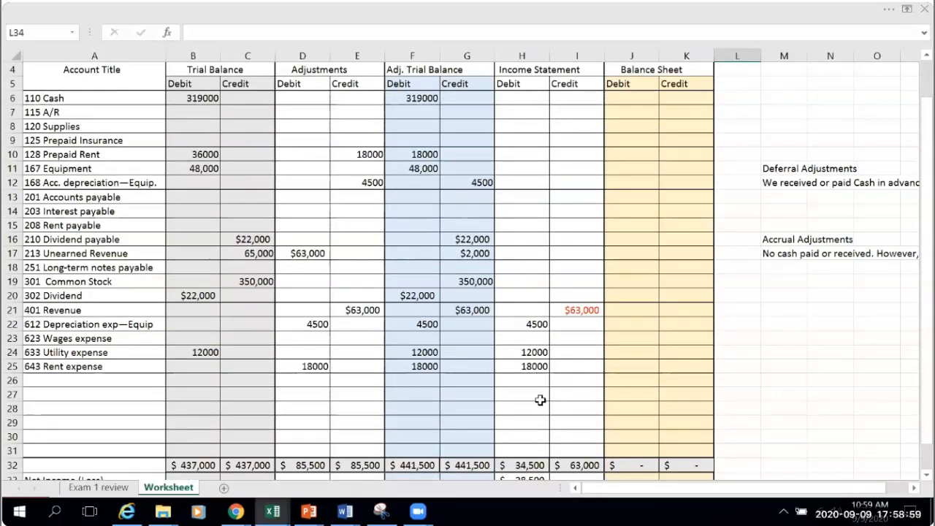
scroll(540, 400, "down", 1)
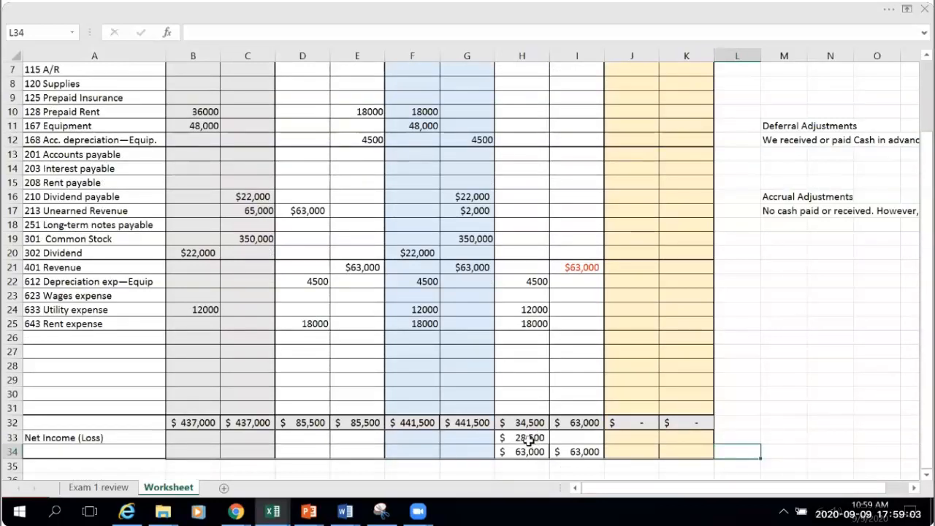
Carry the Cash balance into the Balance Sheet debit column by linking J6 to the adjusted trial balance with =F6.
scroll(527, 438, "up", 1)
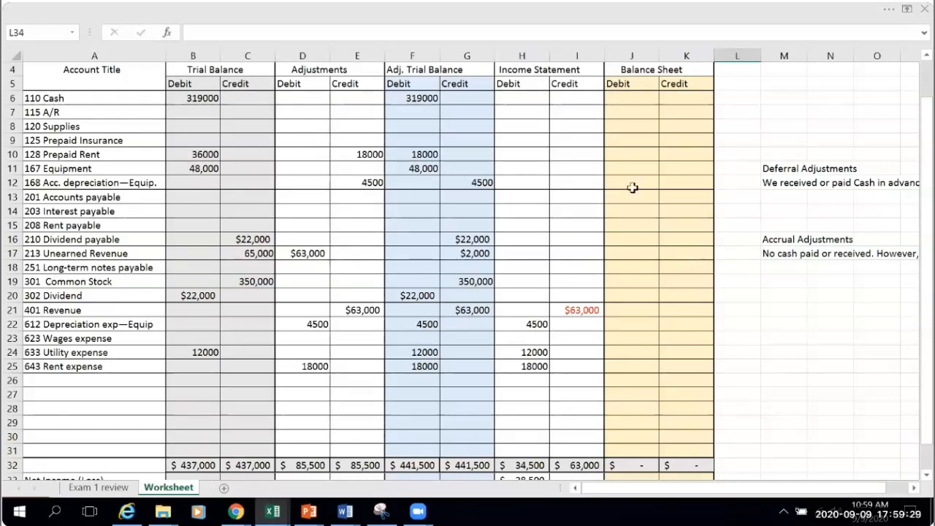
left_click(633, 96)
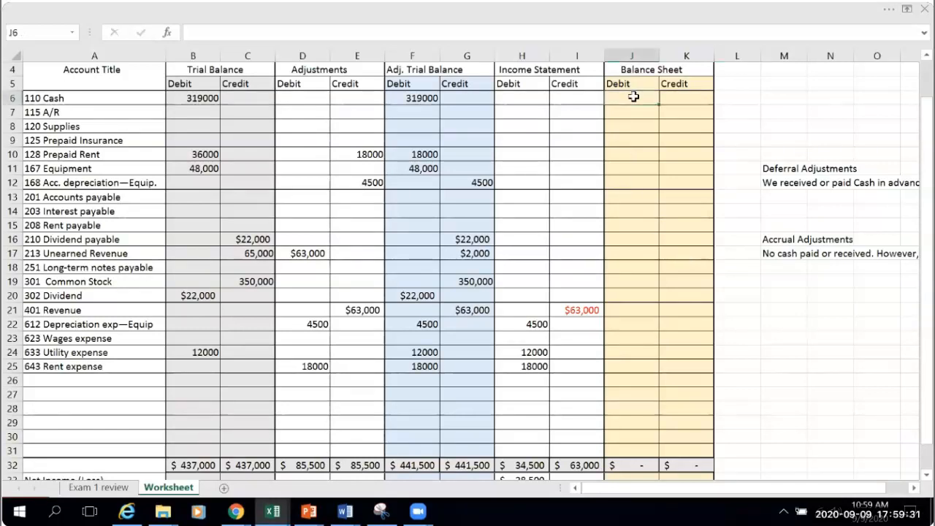
type("=")
left_click(426, 99)
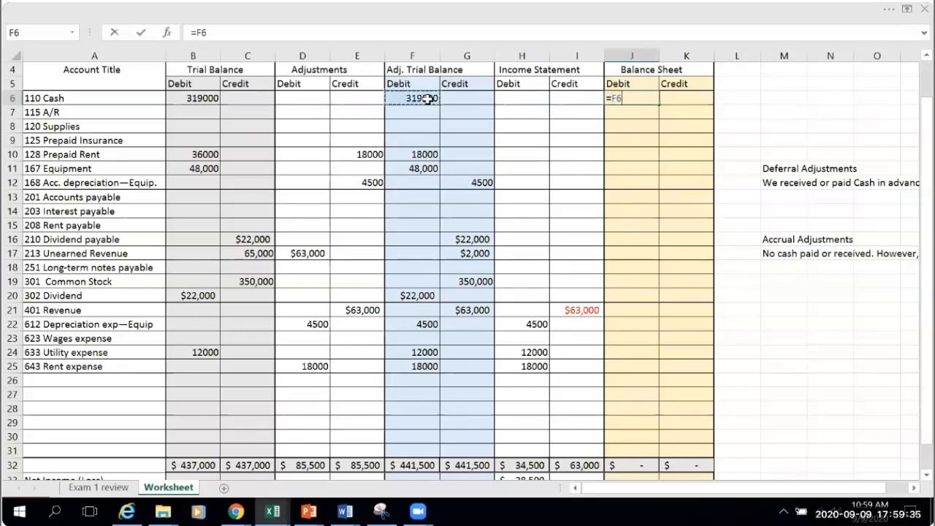
key("Return")
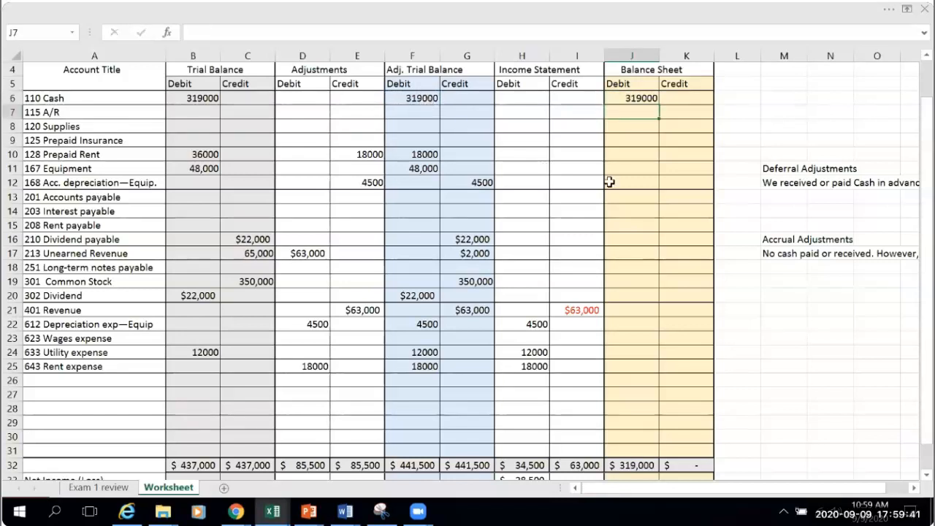
Carry Prepaid Rent and Equipment into the Balance Sheet debit column with =F10 in J10 and =F11 in J11.
left_click(634, 155)
type("=")
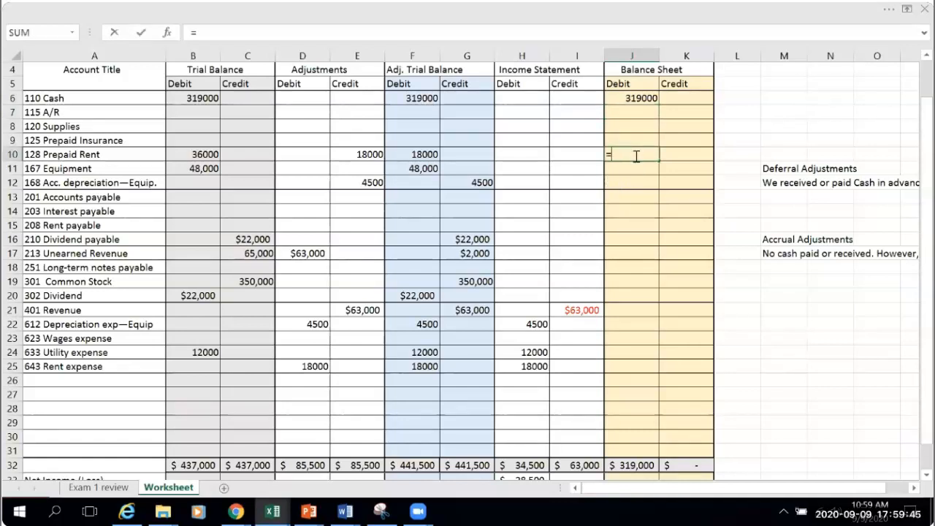
left_click(427, 155)
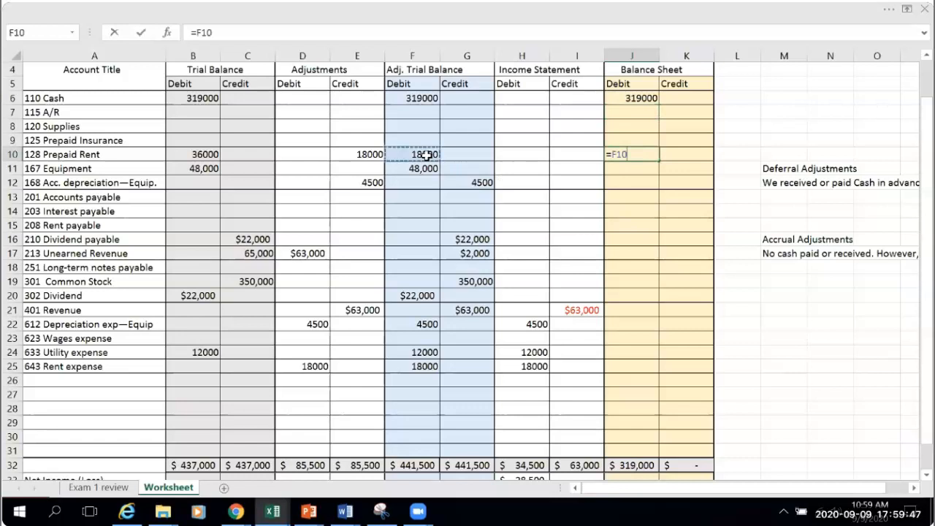
key("Return")
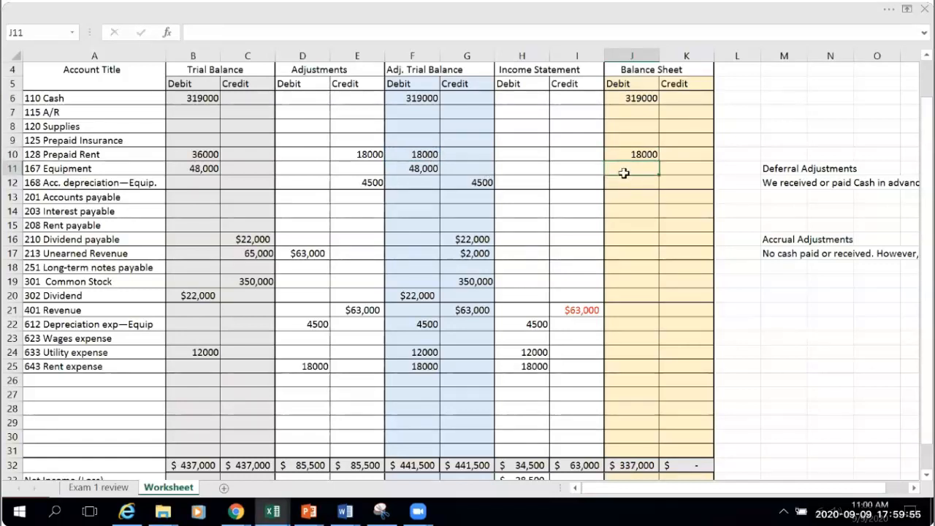
type("=")
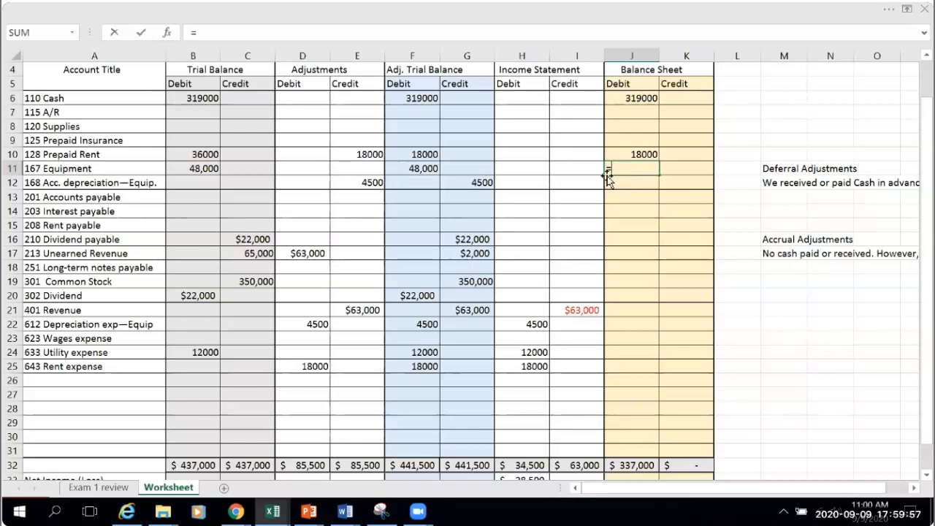
left_click(428, 173)
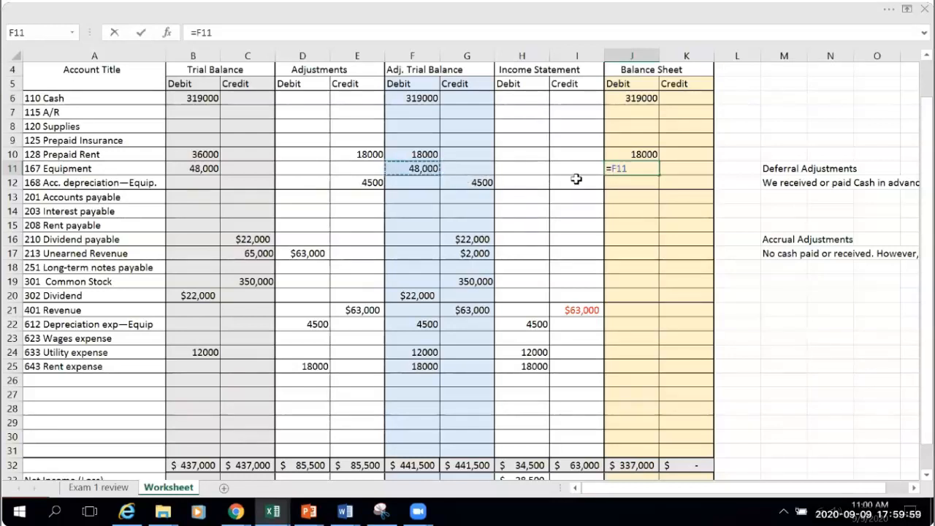
key("Return")
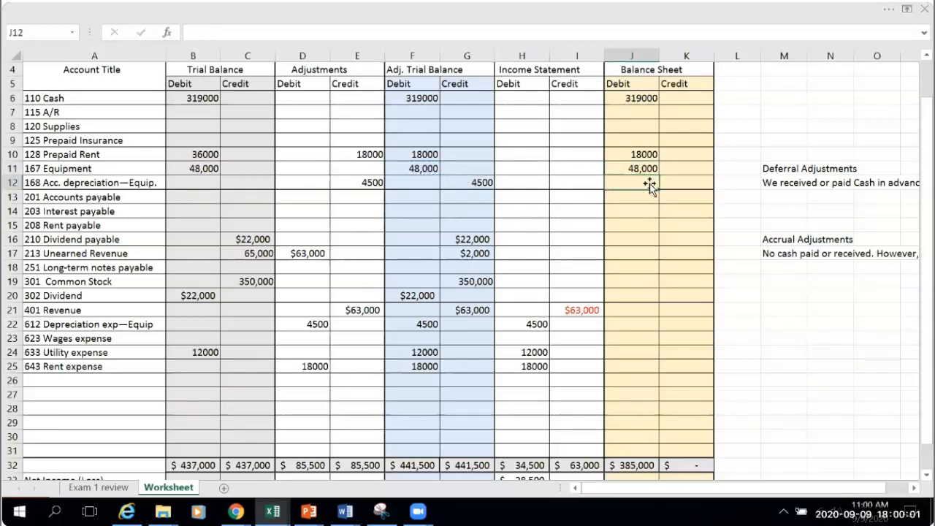
left_click(651, 170)
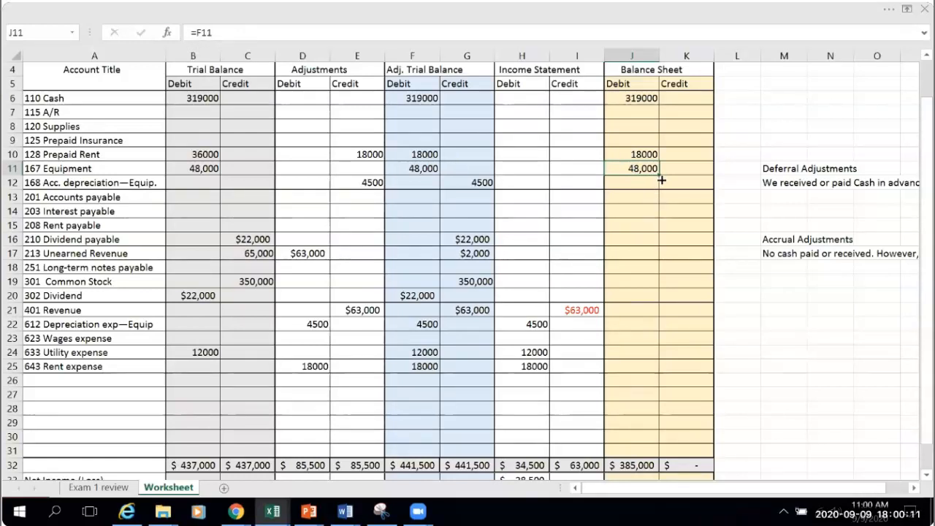
left_click_drag(659, 175, 670, 302)
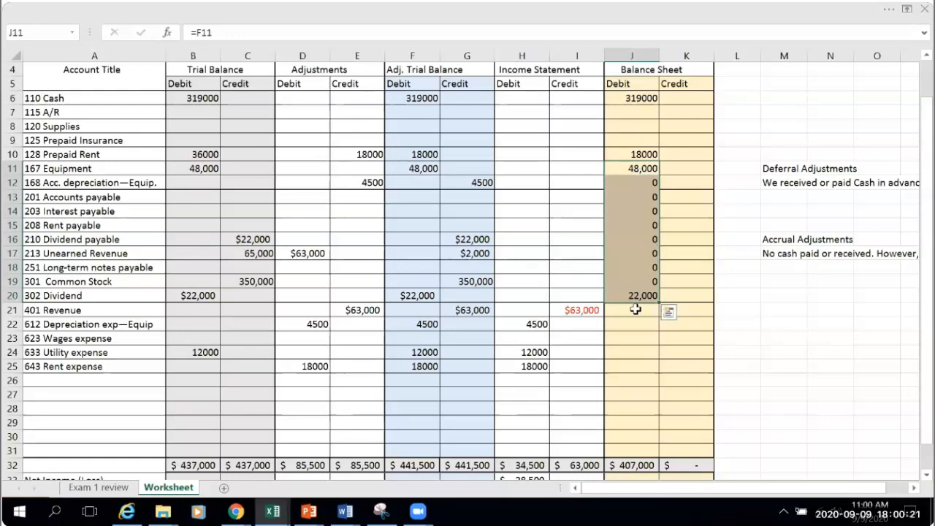
left_click(666, 353)
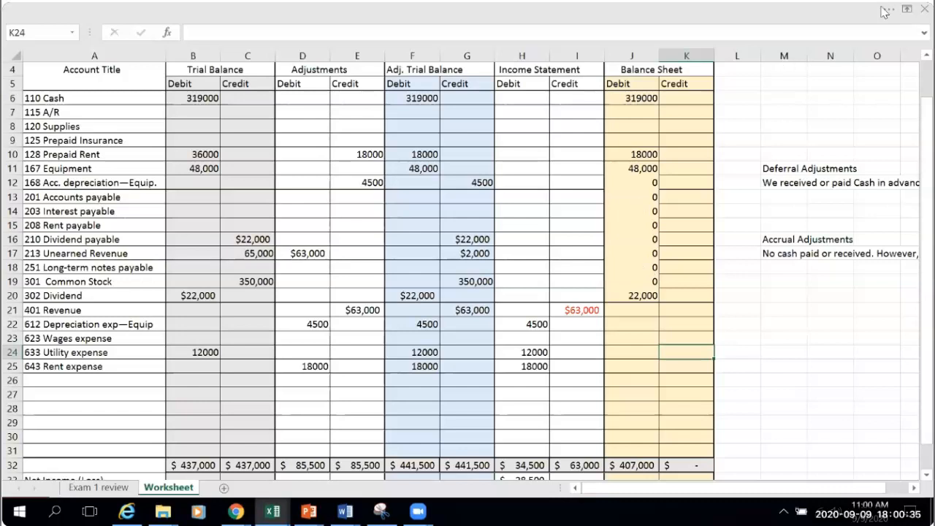
left_click(33, 7)
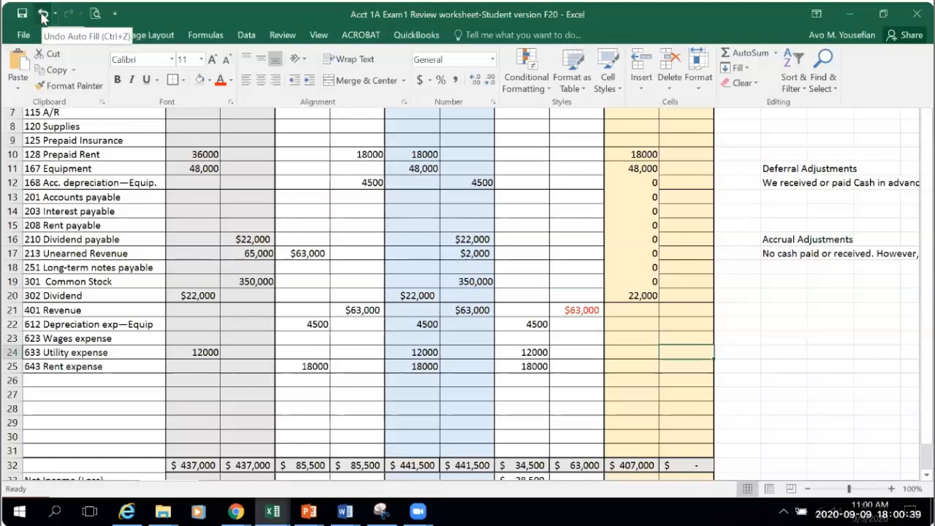
left_click(43, 14)
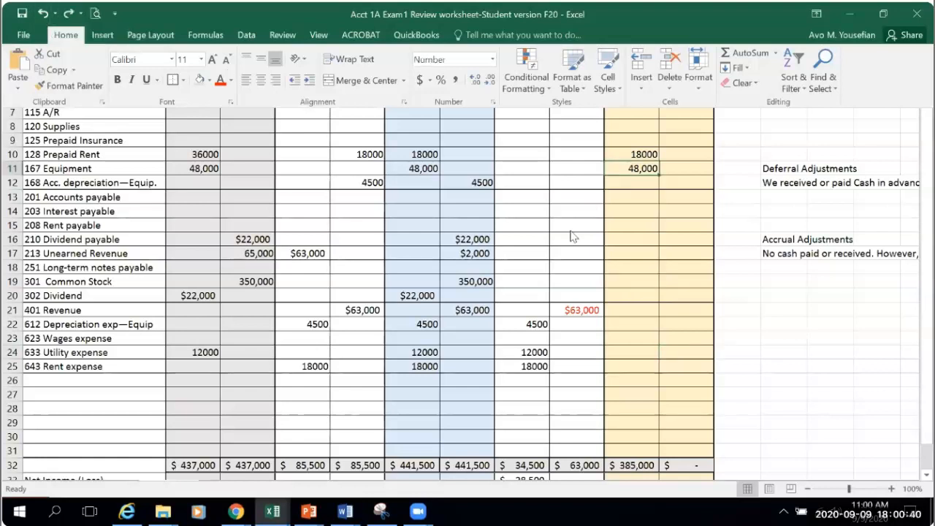
Carry the Dividend balance into the Balance Sheet debit column by linking J20 to F20 of the adjusted trial balance.
left_click(643, 292)
left_click(642, 292)
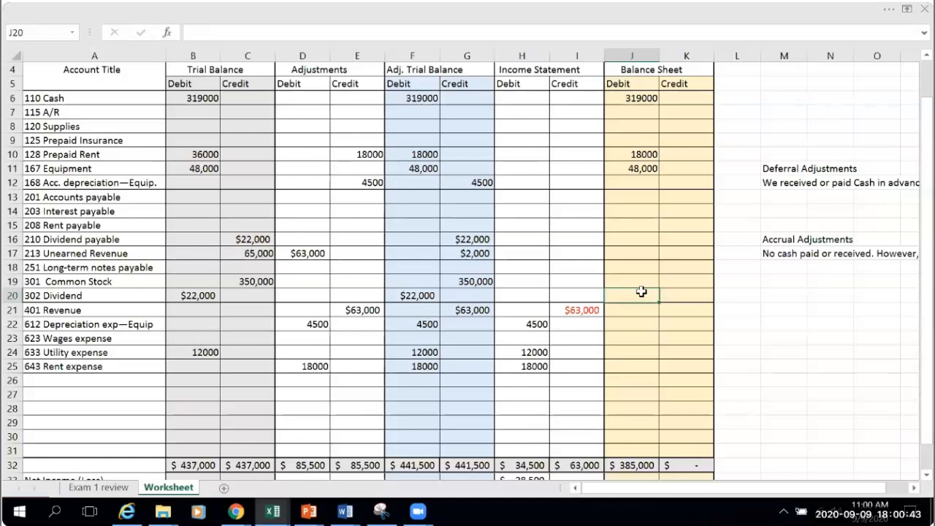
type("=")
left_click(413, 292)
key("Return")
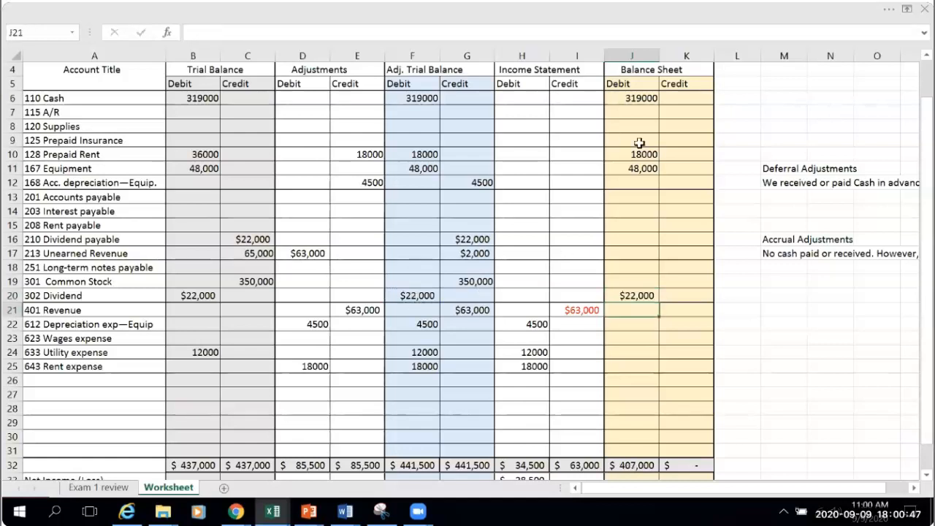
left_click(640, 98)
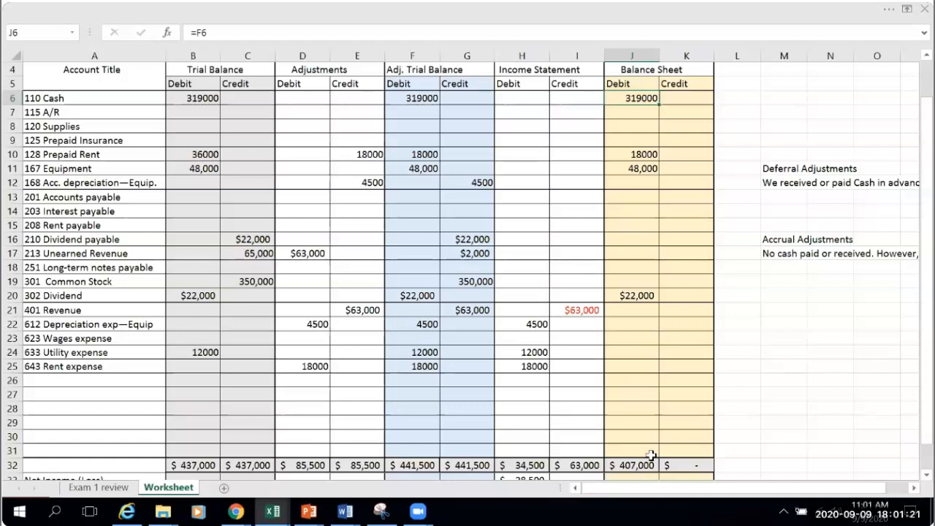
Link the Balance Sheet credits for accumulated depreciation (K12) and Dividend payable (K16) to adjusted trial balance cells G12 and G16.
left_click(694, 184)
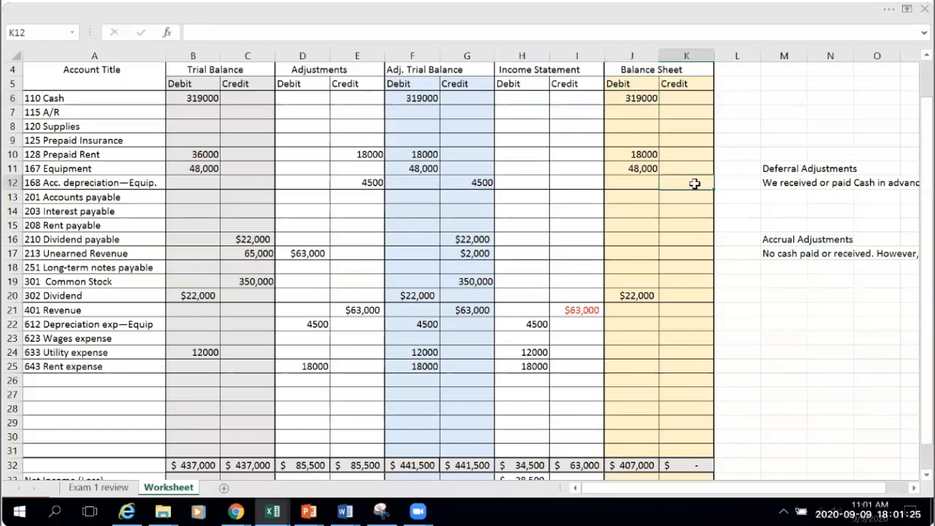
type("=")
left_click(466, 180)
key("Return")
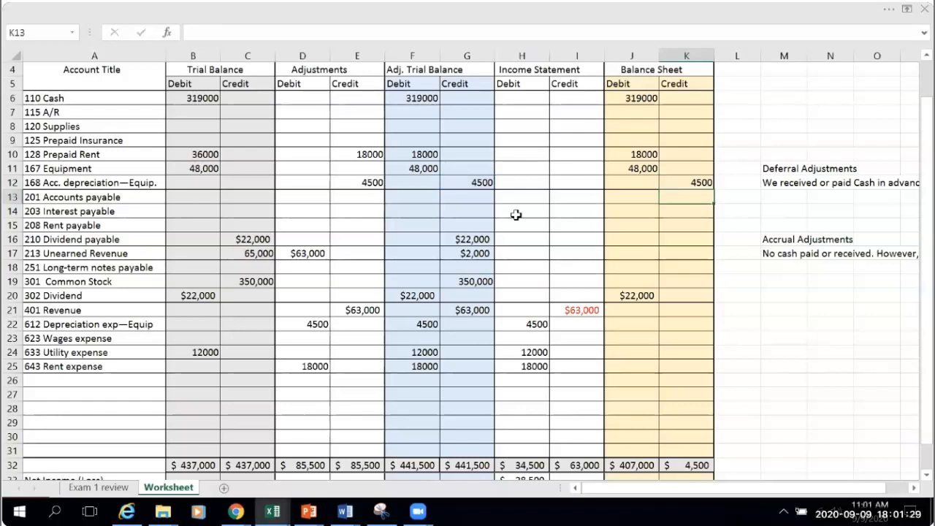
left_click(684, 236)
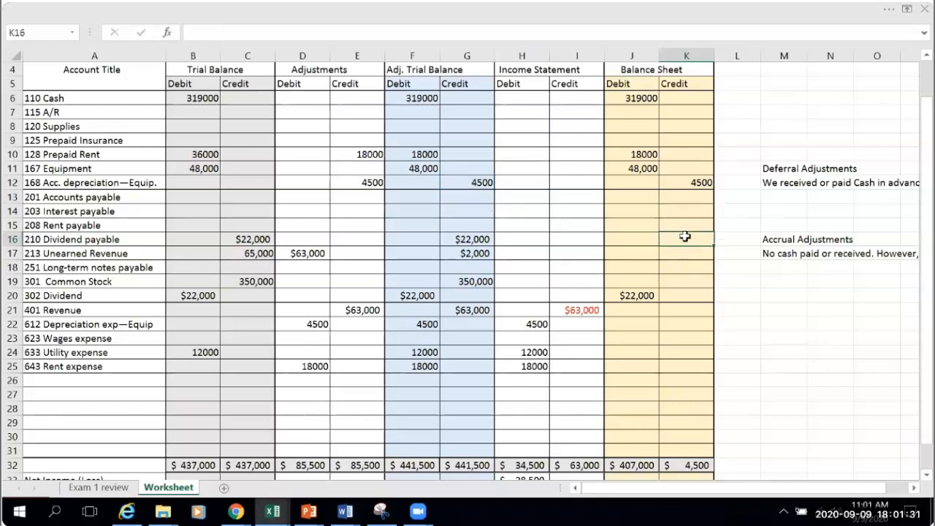
type("=")
left_click(482, 239)
key("Return")
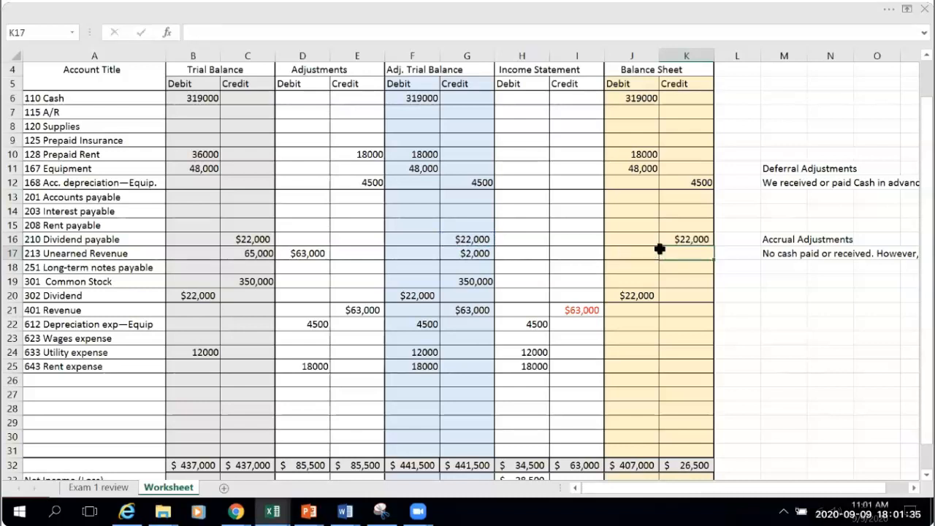
Link the Balance Sheet credits for Unearned Revenue (K17) and Common Stock (K19) to adjusted trial balance cells G17 and G19.
type("=")
left_click(486, 253)
key("Return")
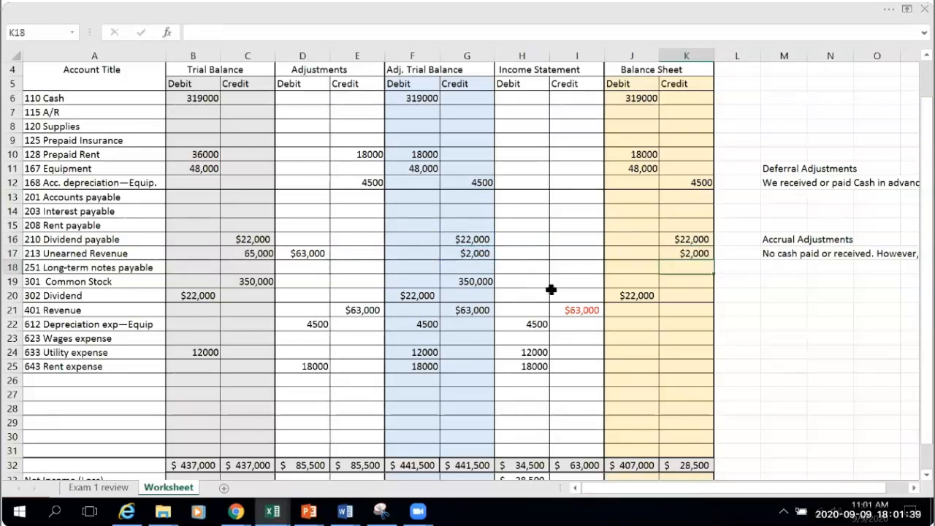
left_click(668, 282)
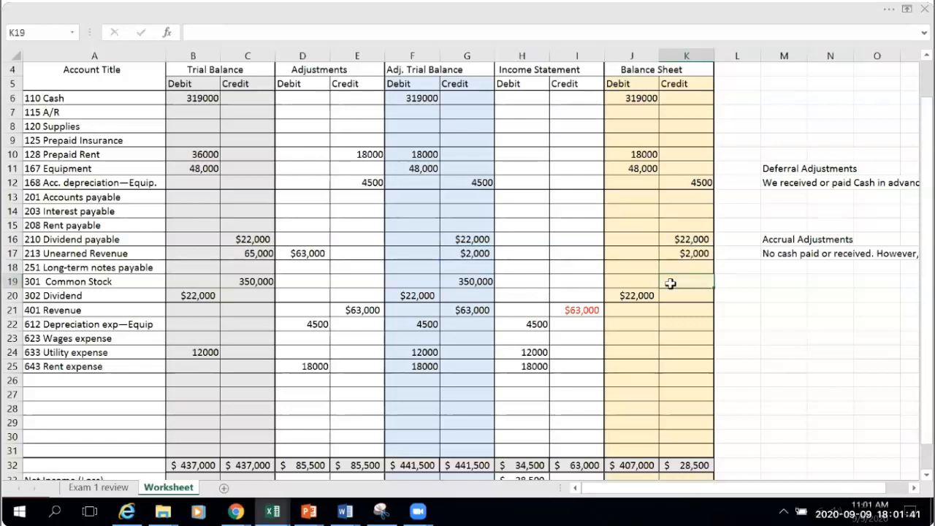
type("=")
left_click(473, 281)
key("Return")
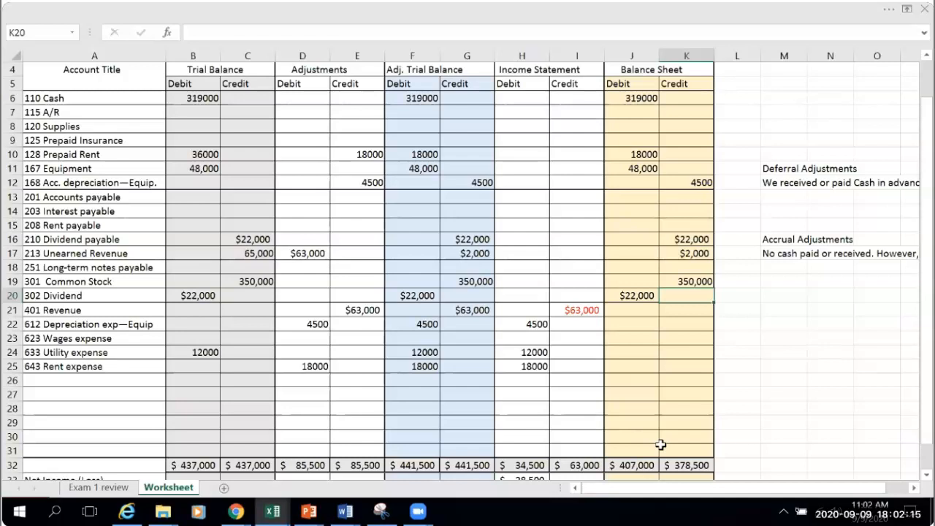
Carry net income into the Balance Sheet credit column with =H33 in K33, and extend the I34 total formula across to J34 and K34.
scroll(724, 433, "down", 1)
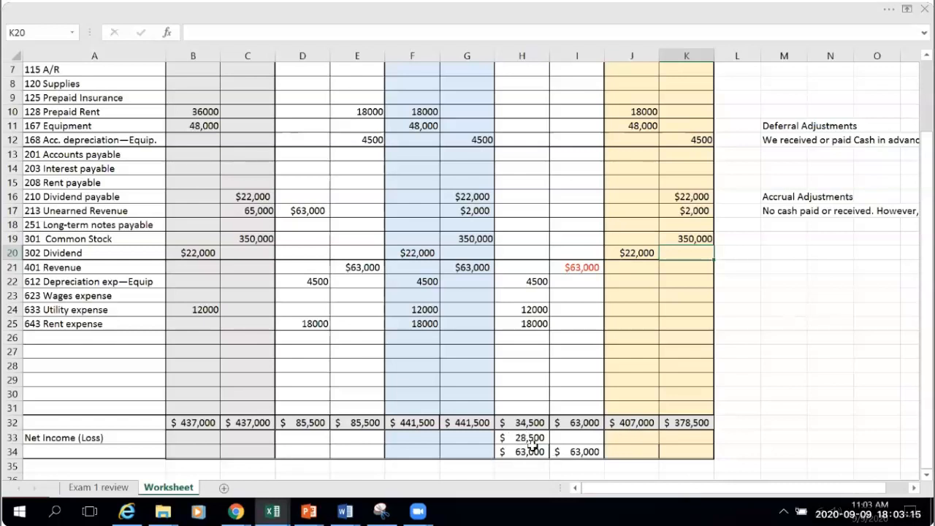
left_click(695, 437)
type("=")
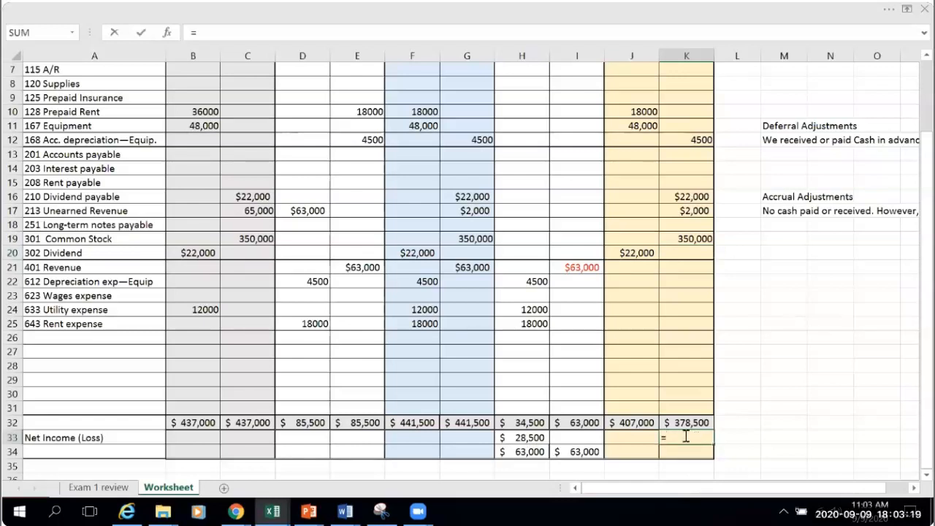
left_click(537, 438)
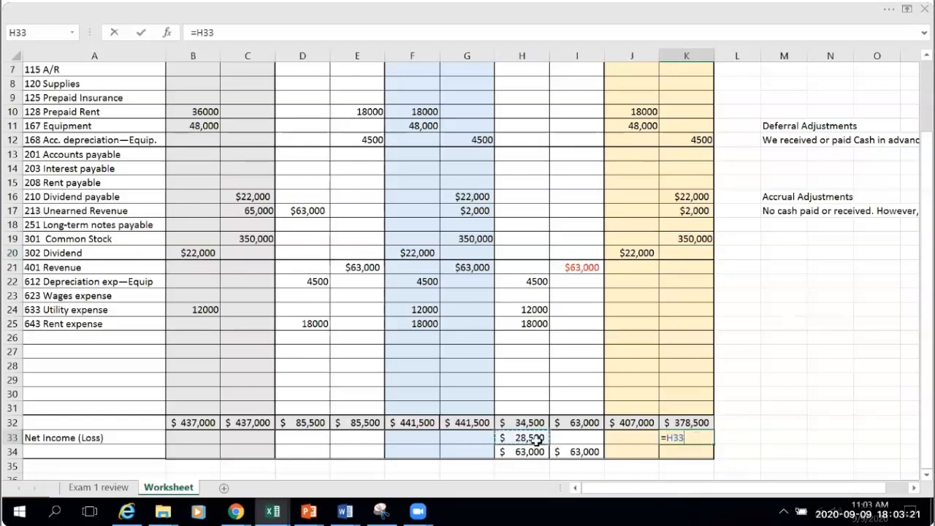
key("Return")
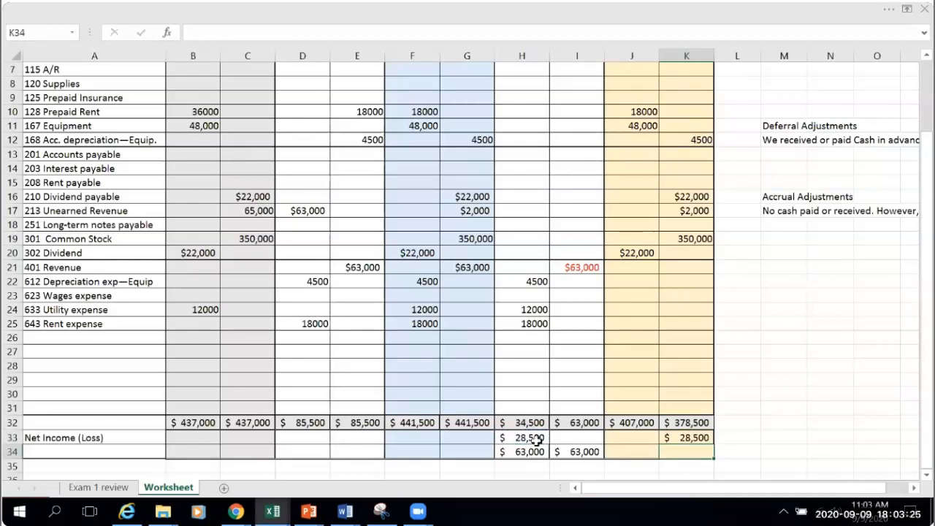
left_click(584, 452)
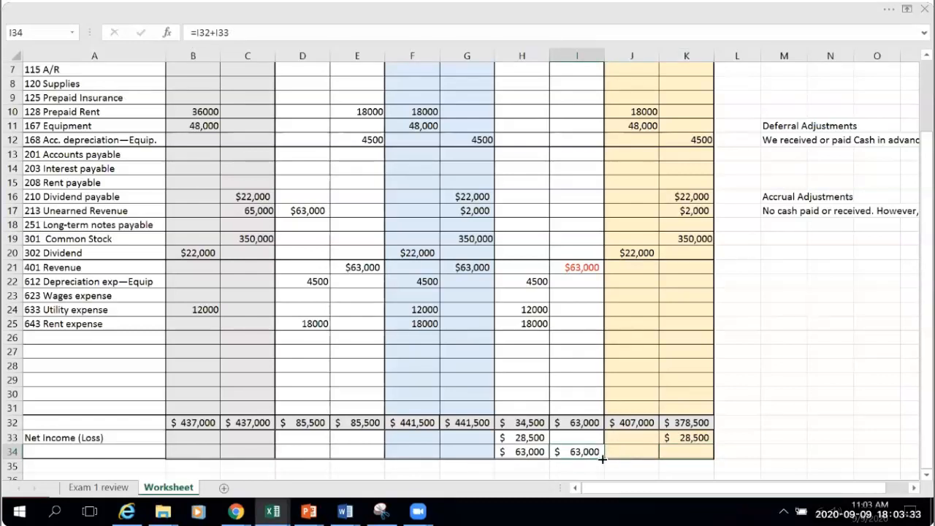
left_click_drag(605, 458, 706, 461)
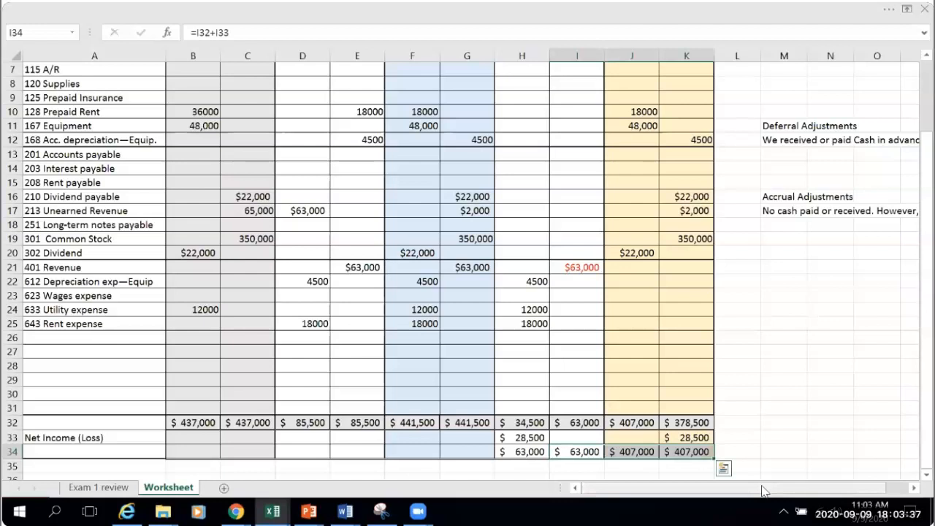
left_click(767, 439)
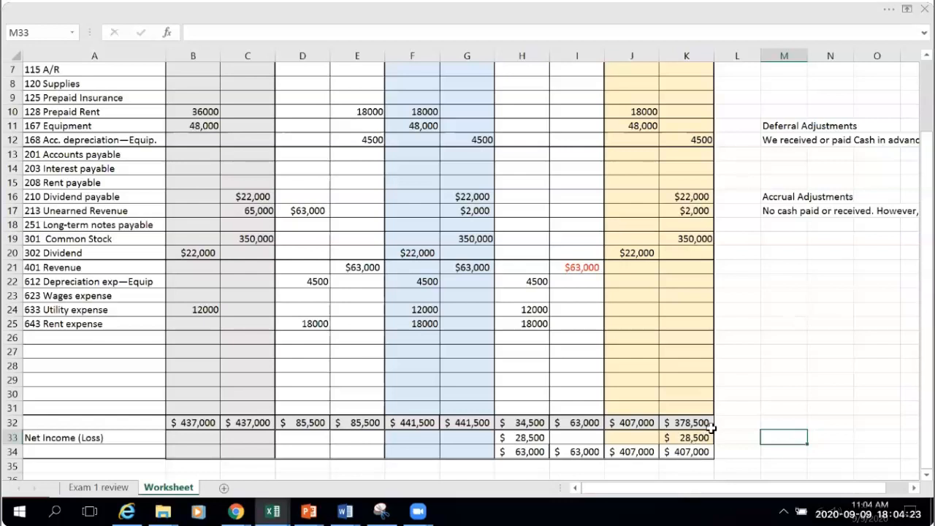
scroll(711, 428, "up", 1)
scroll(711, 428, "up", 1)
scroll(710, 428, "down", 2)
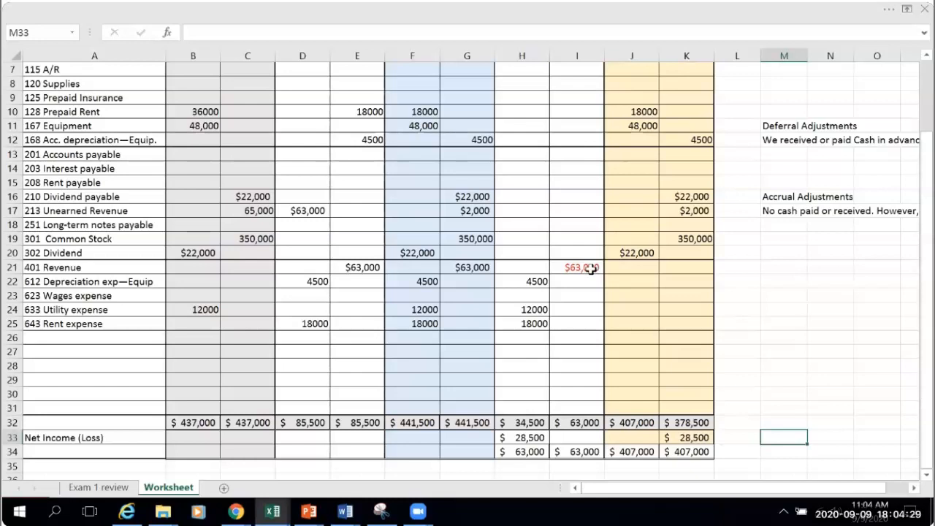
Reset the font colour of the Revenue amount in I21 of the Income Statement credit column to Automatic.
left_click(591, 270)
left_click(883, 14)
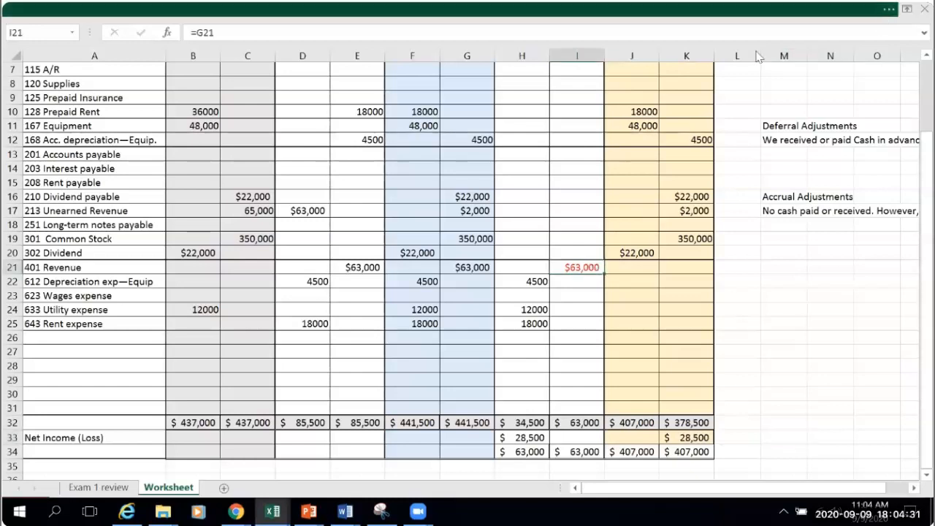
left_click(230, 81)
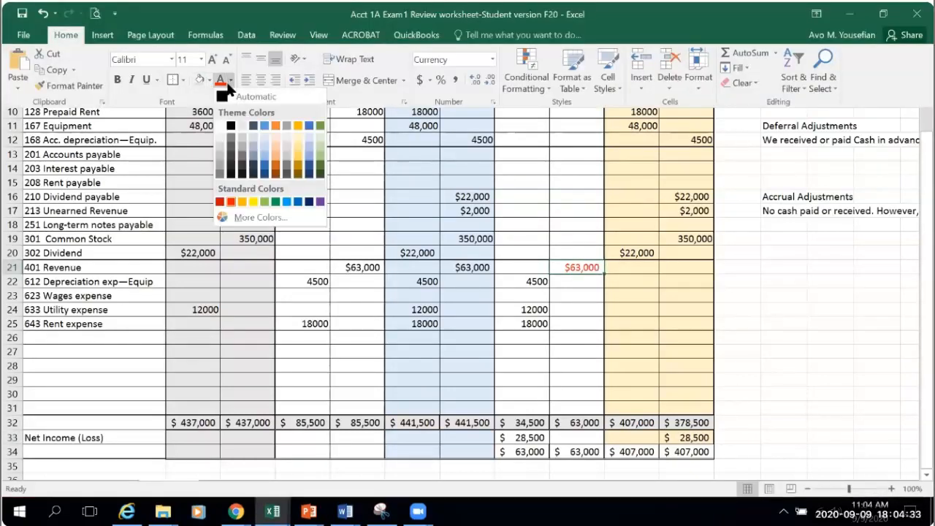
left_click(222, 97)
left_click(837, 361)
left_click(837, 360)
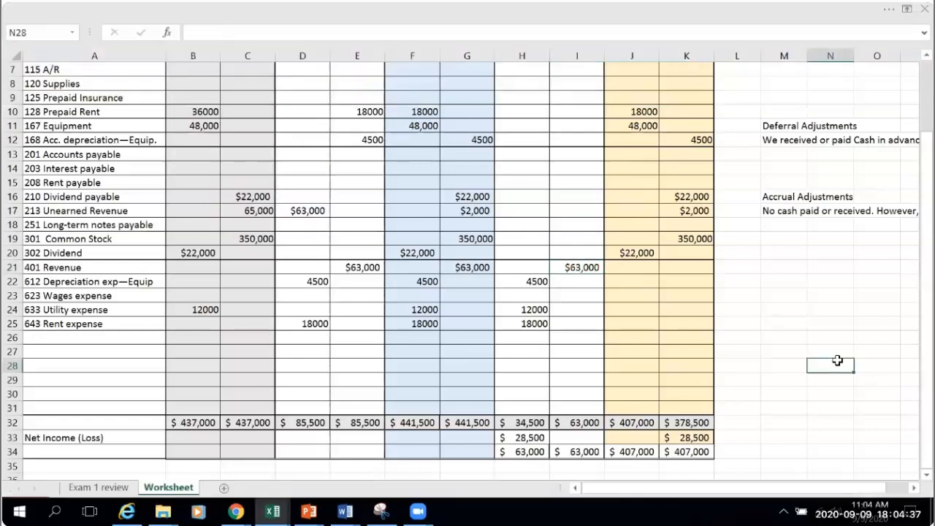
scroll(837, 360, "up", 2)
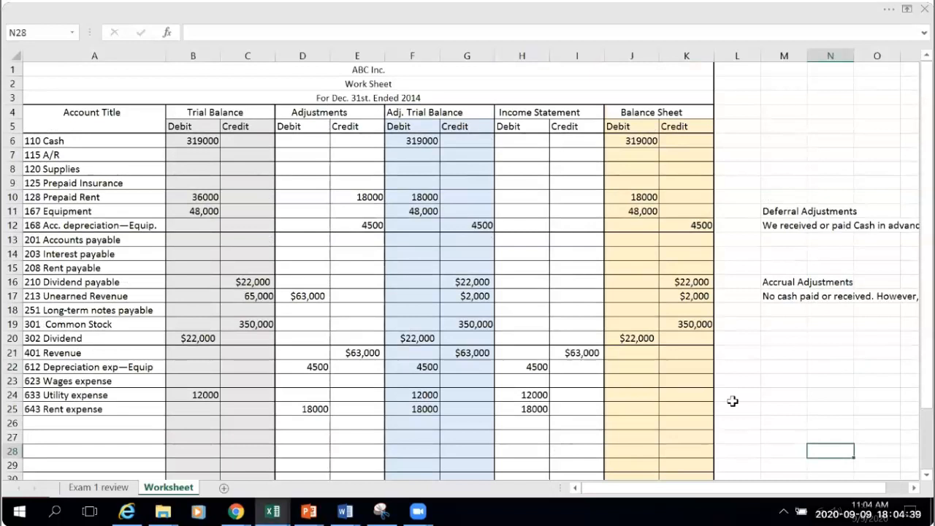
left_click(820, 394)
scroll(778, 395, "down", 2)
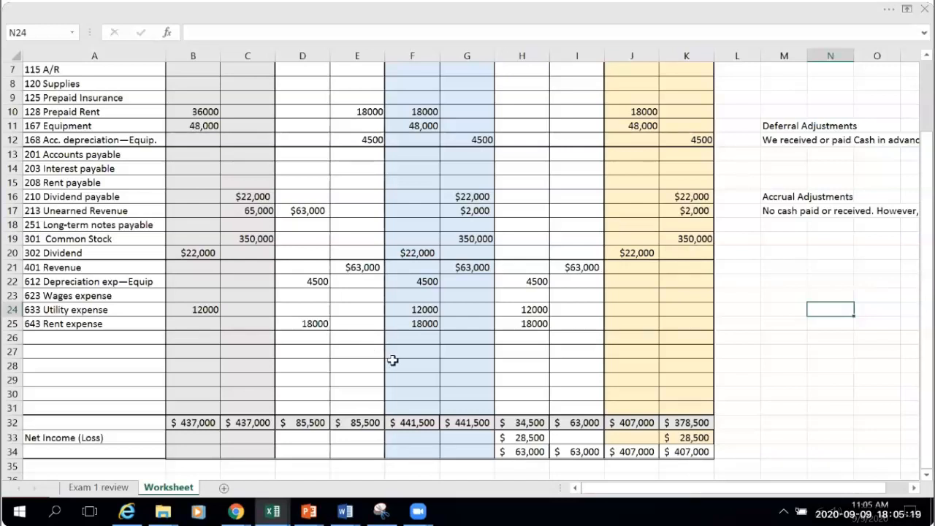
scroll(413, 367, "up", 2)
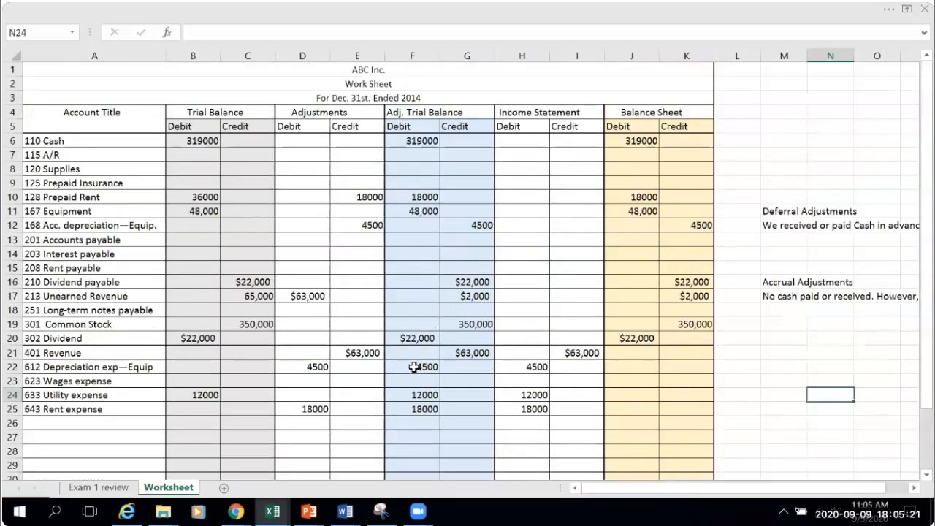
scroll(414, 366, "down", 2)
scroll(344, 374, "up", 2)
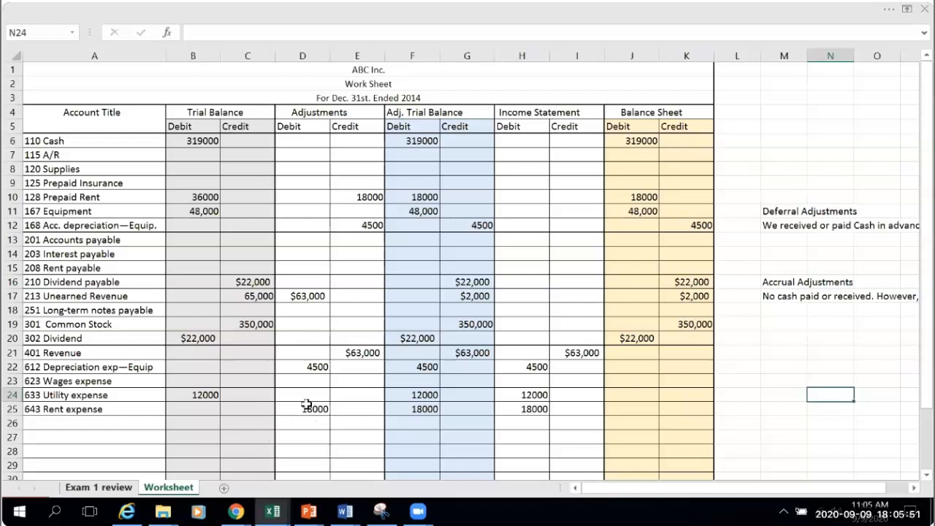
On the Exam 1 review sheet, enter Rent Expense in A37 as the debit account of the first adjusting entry.
key("ctrl+Page_Up")
scroll(306, 403, "down", 6)
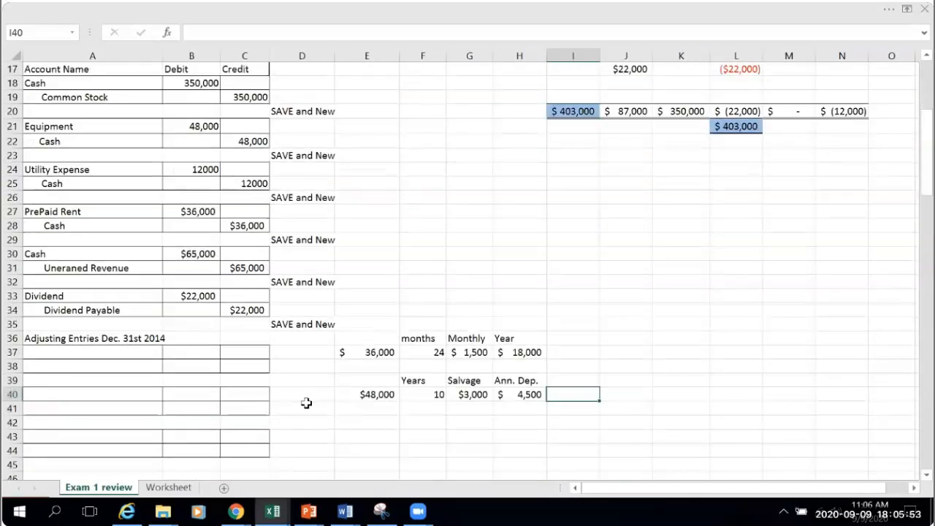
scroll(95, 278, "down", 1)
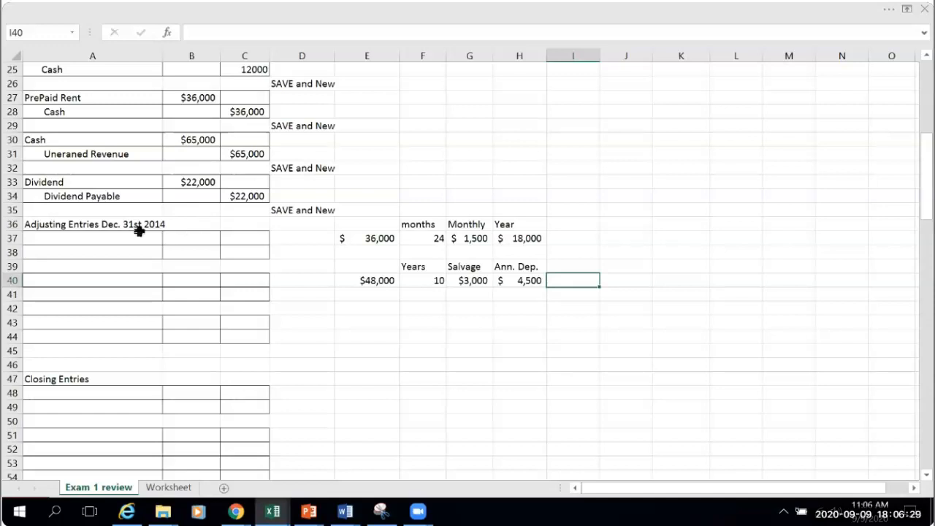
left_click(111, 235)
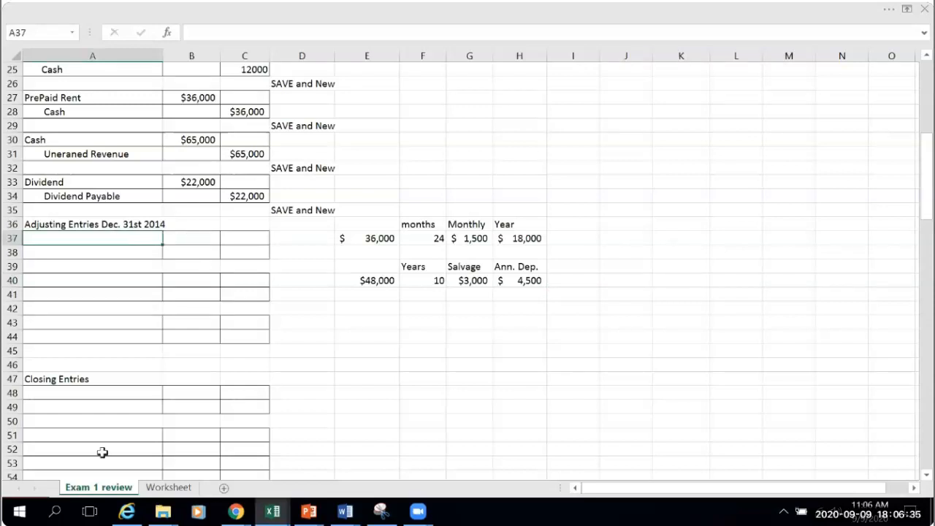
left_click(168, 487)
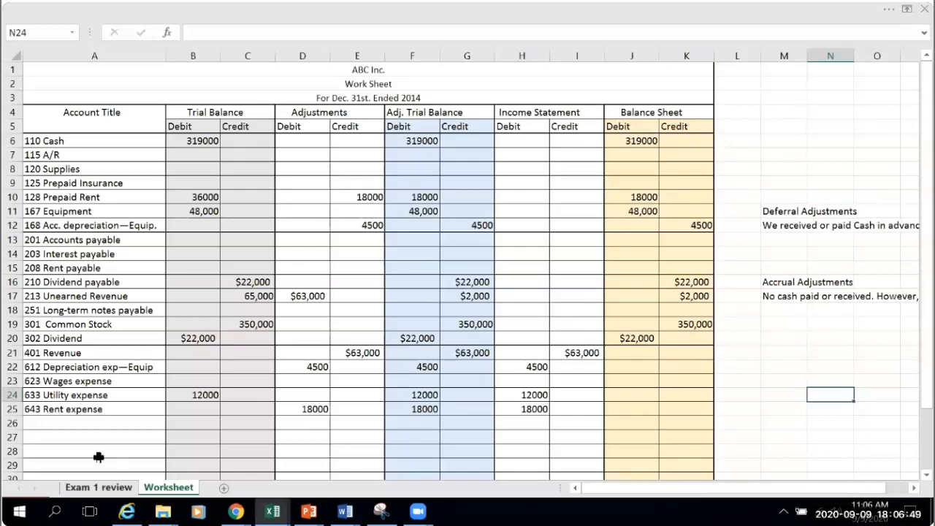
key("ctrl+Page_Up")
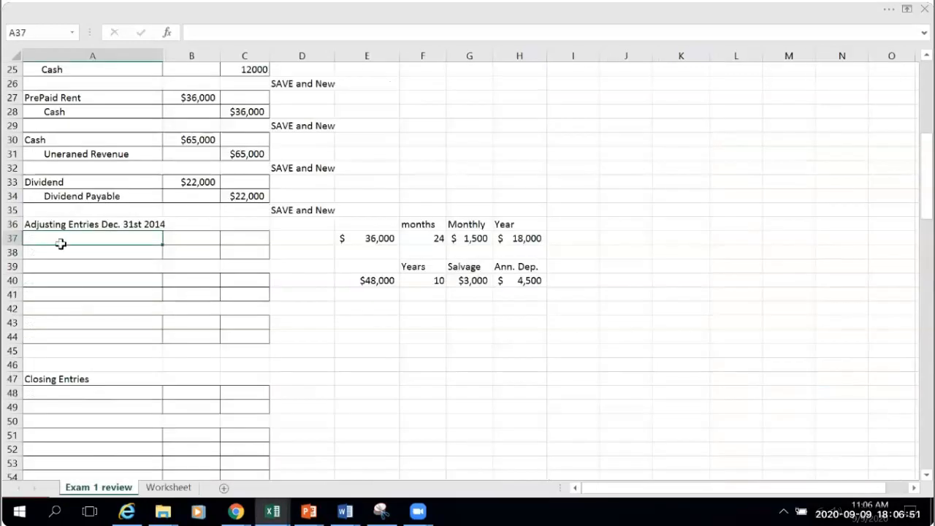
type("Rent")
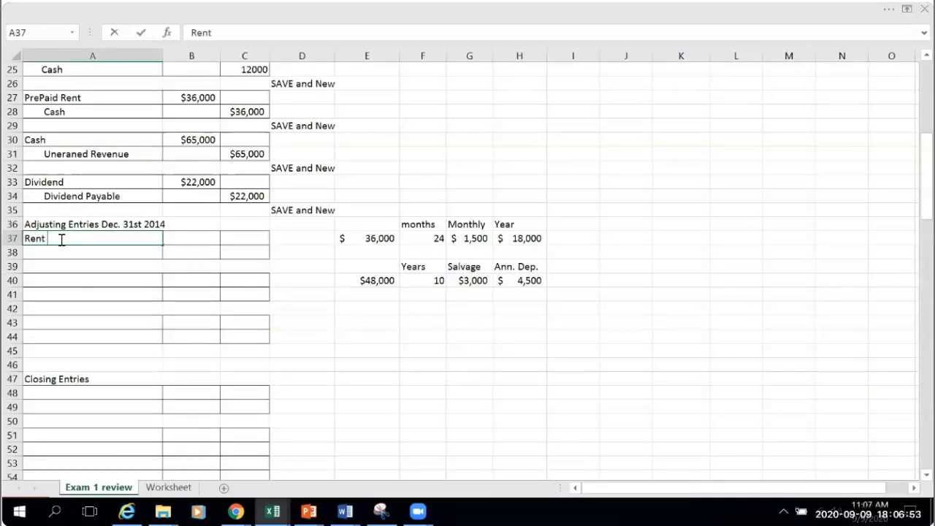
type(" Exoense")
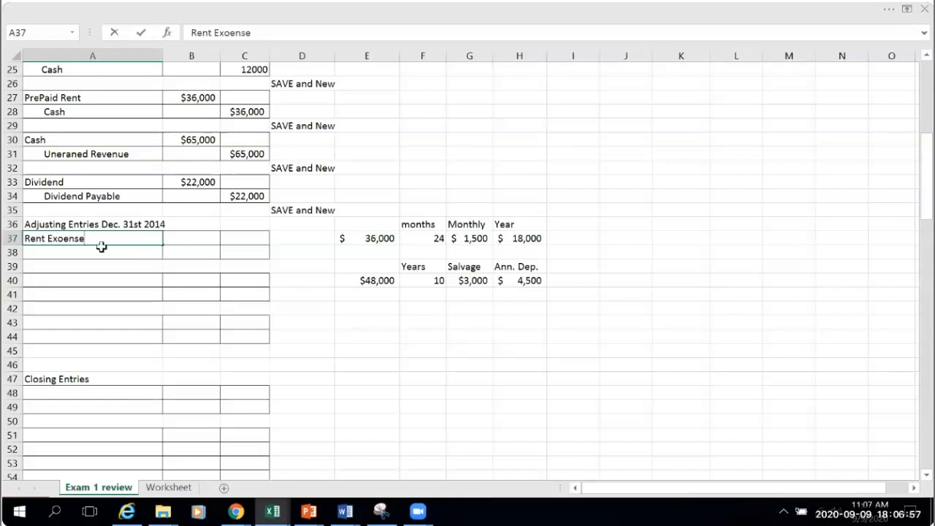
left_click(228, 33)
key("BackSpace")
type("p")
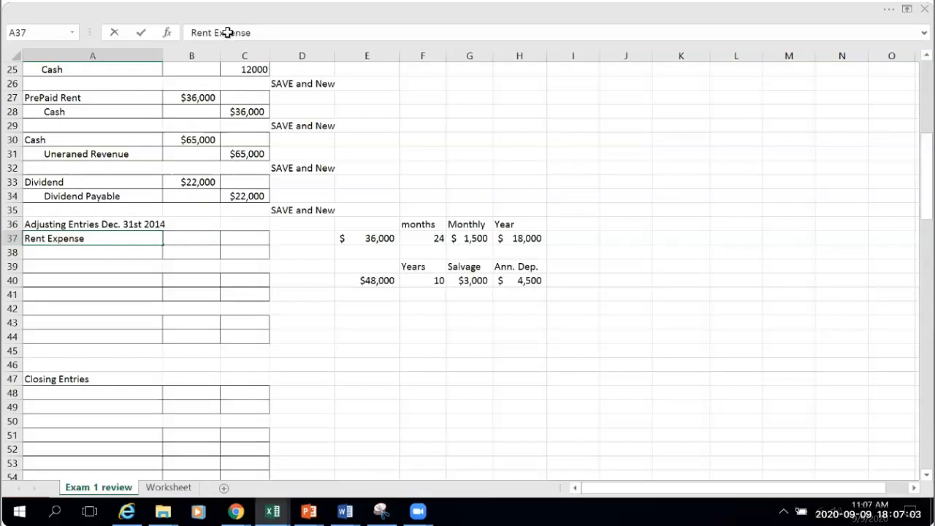
left_click(107, 319)
left_click(154, 238)
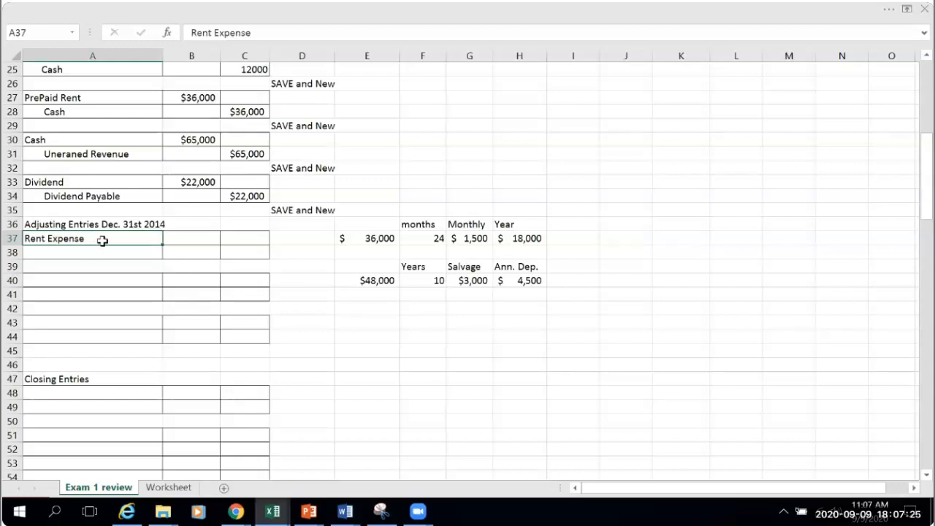
Link the Rent Expense debit in B37 to the rent adjustment with =Worksheet!D25.
left_click(217, 242)
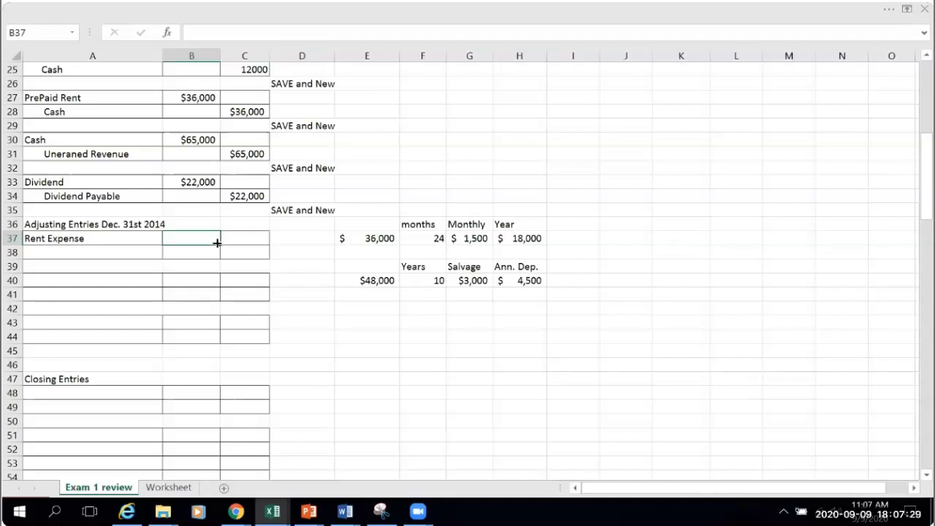
type("=")
left_click(166, 484)
left_click(310, 409)
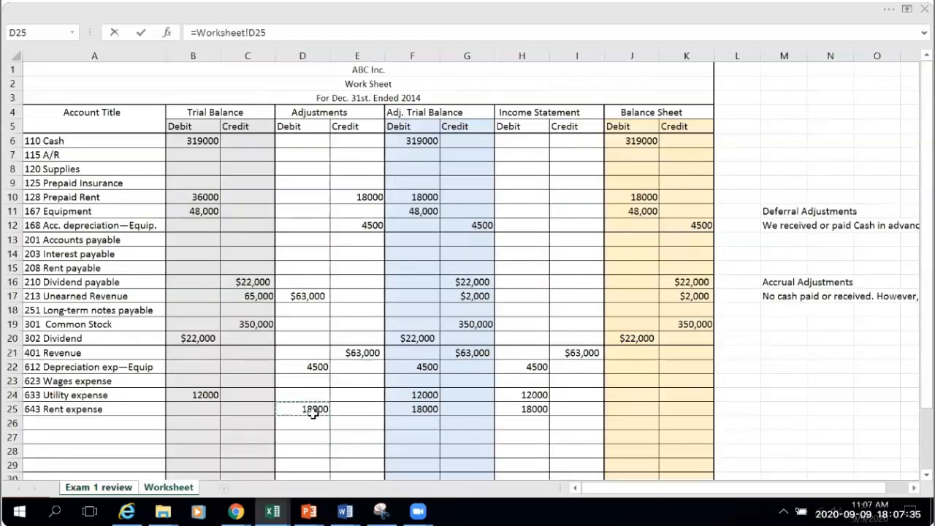
key("Return")
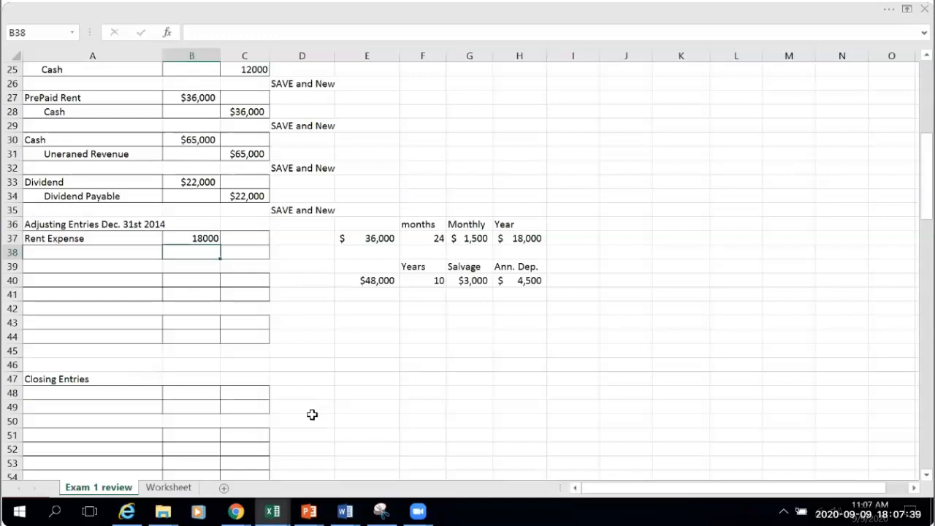
Enter an indented Prepaid Rent in A38 as the credit account and link its amount in C38 with =Worksheet!E10.
left_click(45, 248)
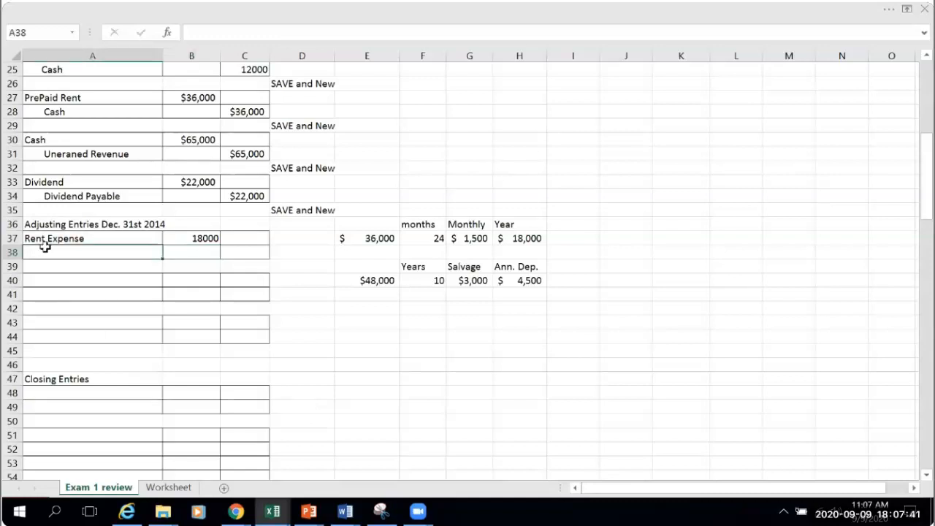
double_click(45, 249)
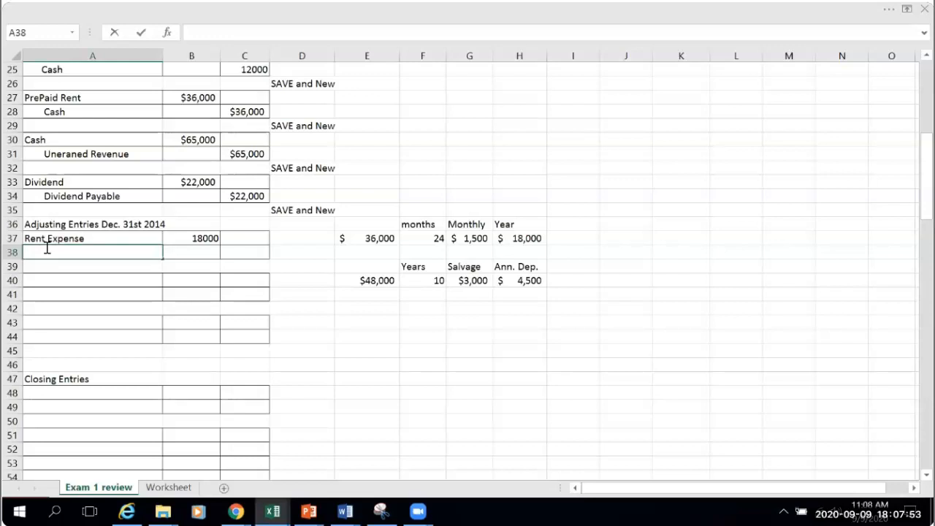
type("Prepaid Rent")
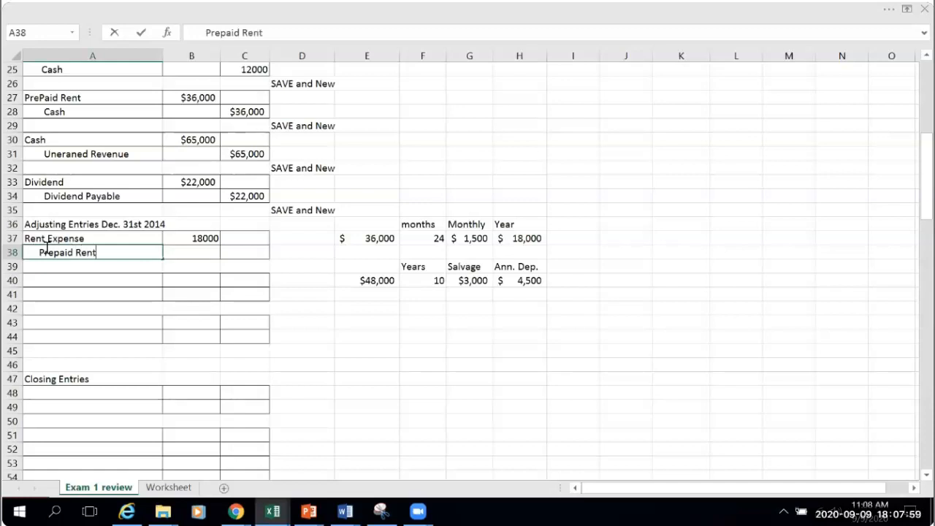
left_click(243, 257)
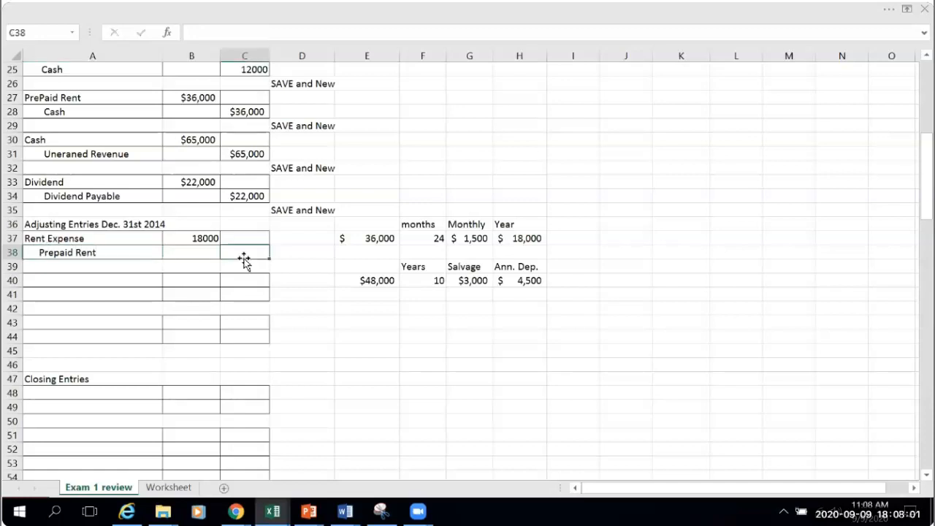
type("=")
left_click(162, 483)
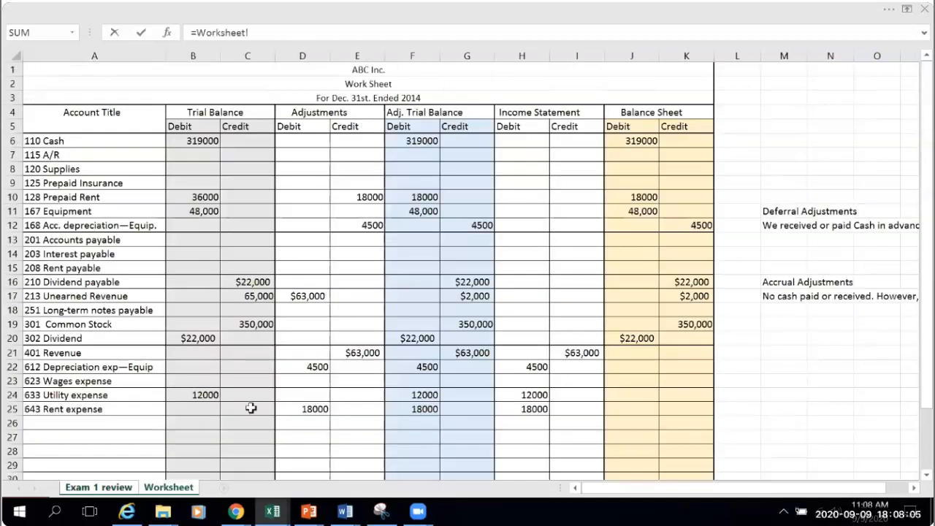
left_click(364, 194)
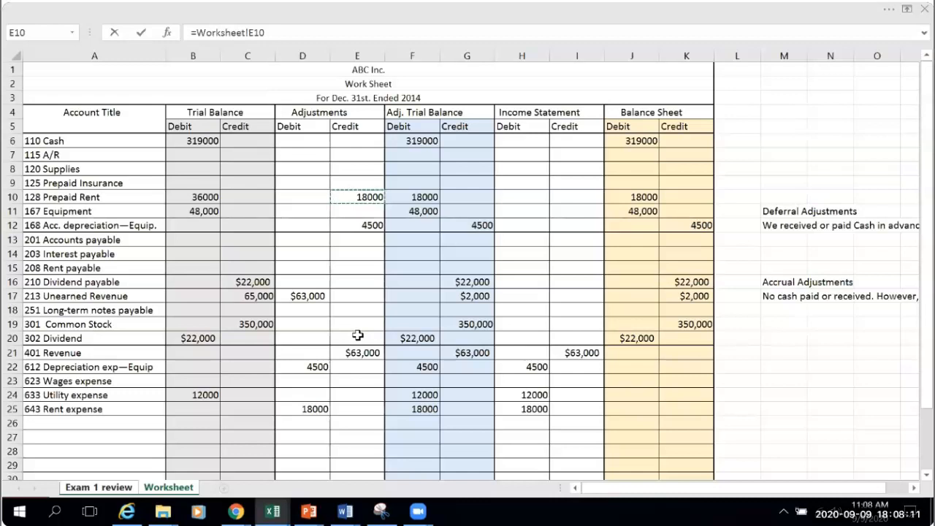
key("Return")
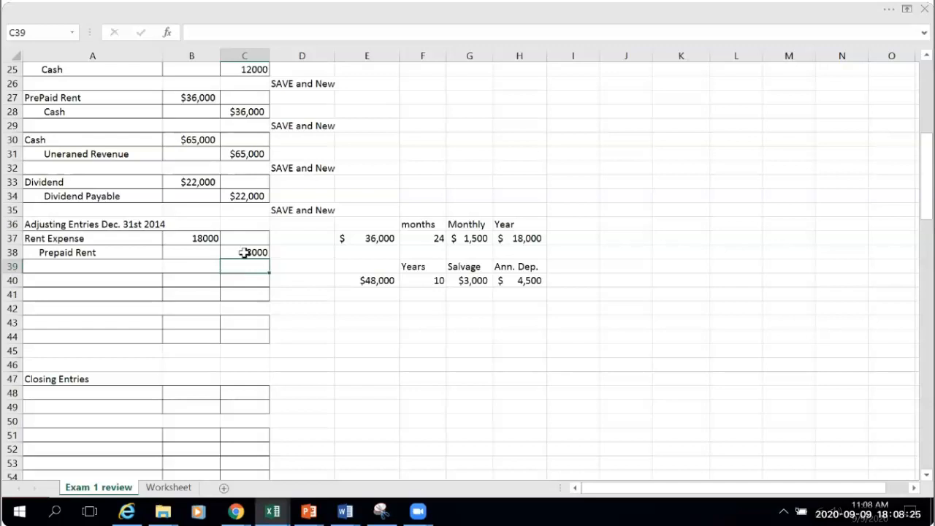
Copy the SAVE and New note from D35 to D39 beneath the rent adjusting entry.
left_click(294, 209)
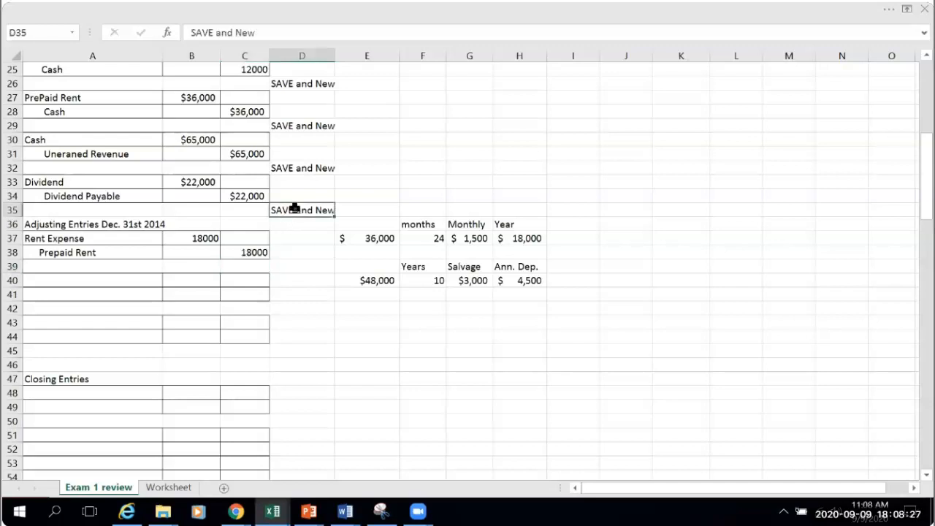
key("ctrl+c")
left_click(283, 265)
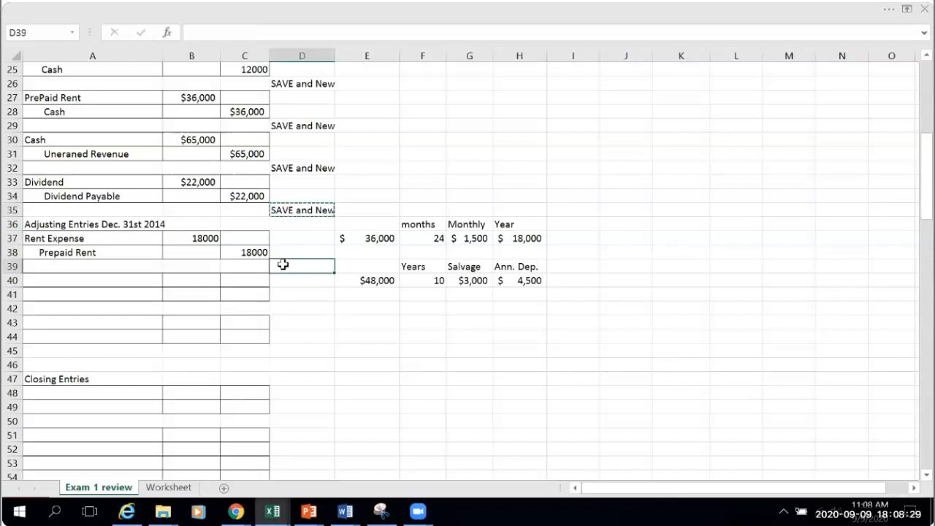
key("ctrl+v")
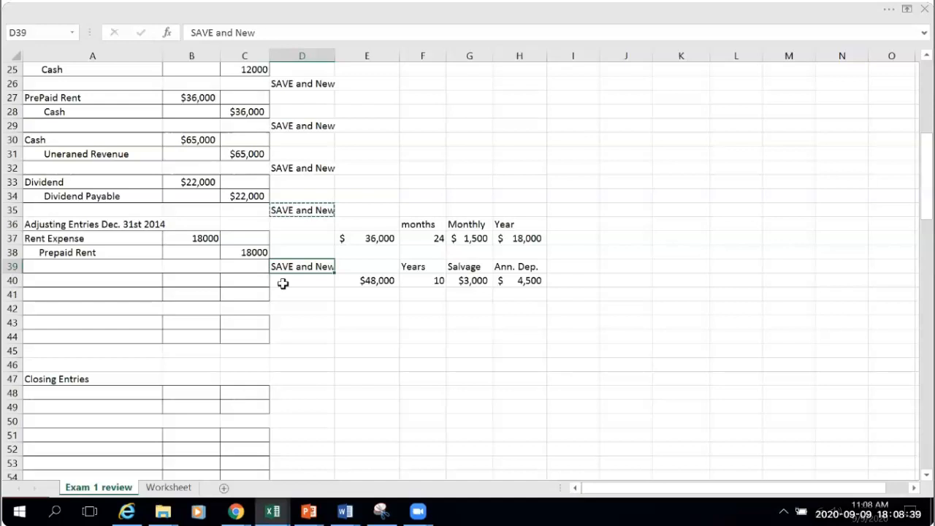
In the general ledger, enter Rent Expense in B120 as the title of the empty T-account below Unearned Rev.
scroll(293, 294, "down", 6)
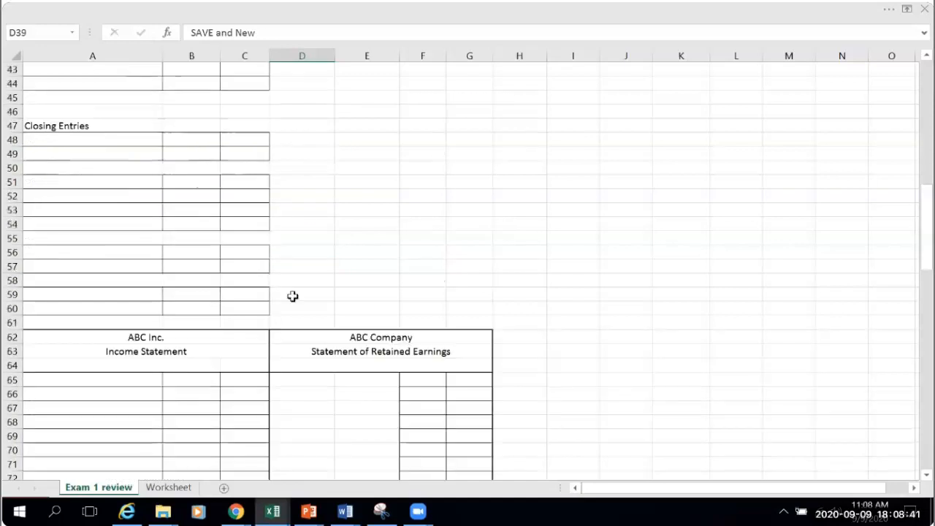
scroll(295, 302, "down", 4)
scroll(294, 303, "down", 7)
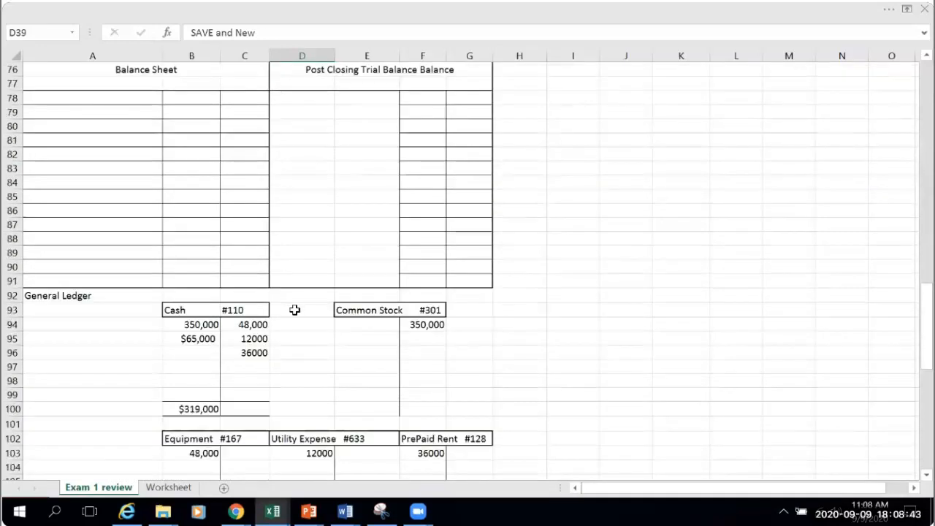
scroll(294, 310, "down", 5)
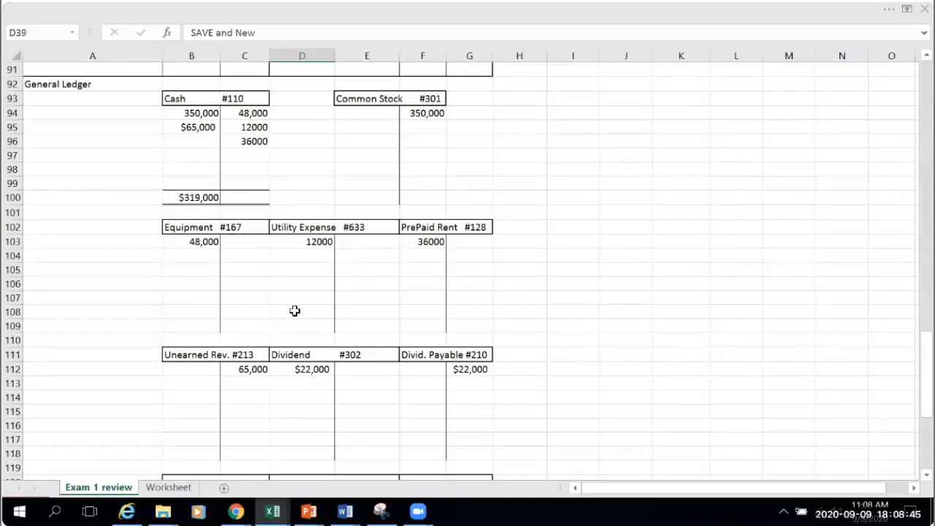
scroll(294, 311, "down", 3)
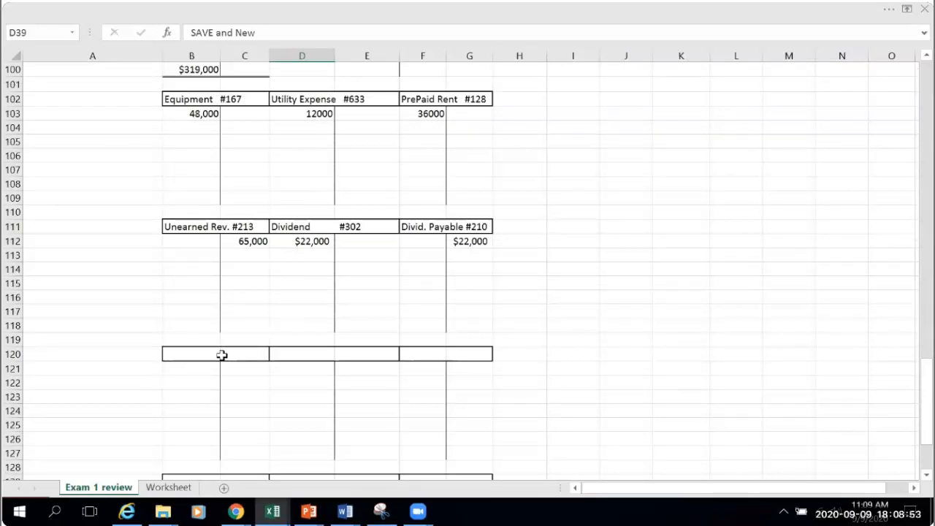
left_click(221, 355)
left_click(192, 355)
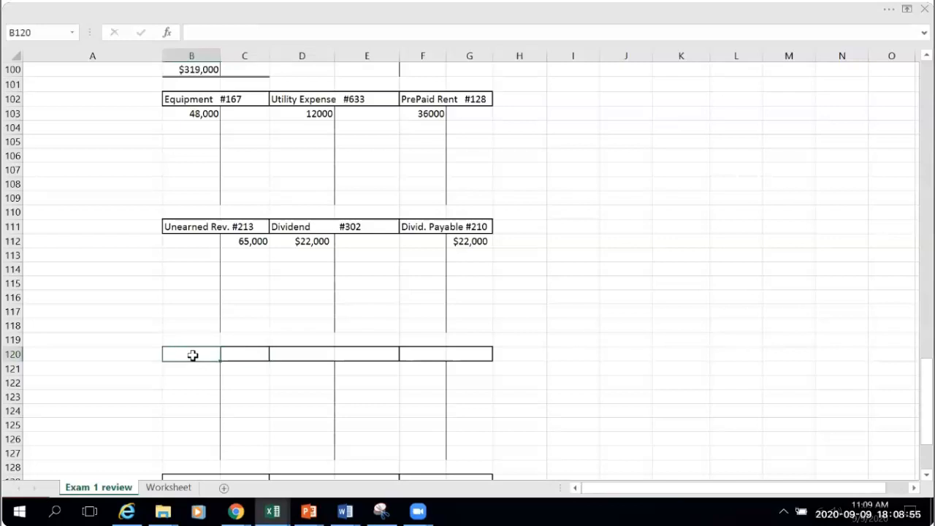
type("Rent Ex")
type("pense")
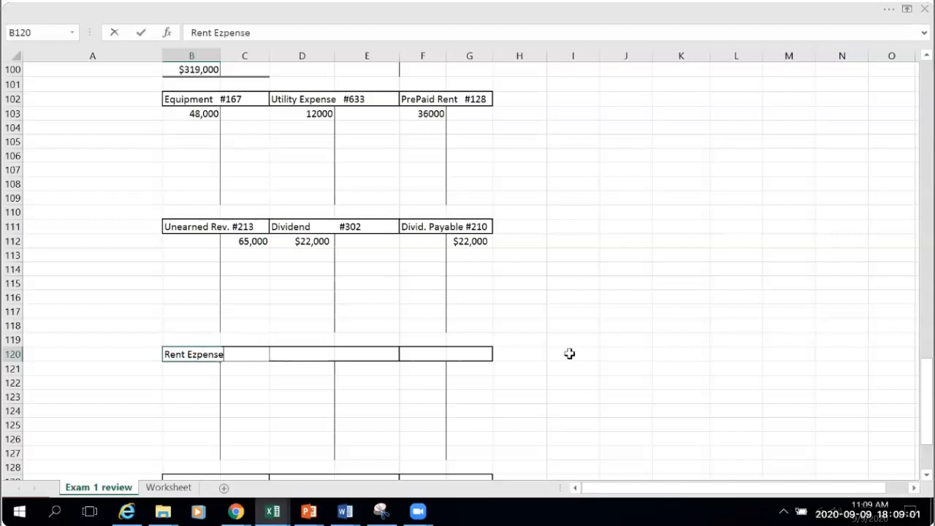
left_click(571, 354)
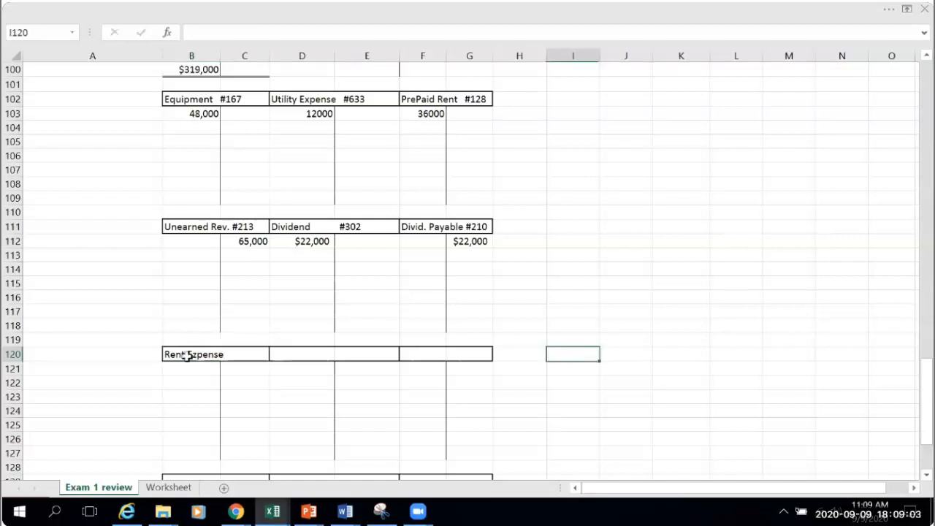
Correct the misspelled T-account title in B120 so it reads Rent Expense.
left_click(188, 357)
left_click(223, 38)
key("BackSpace")
type("x")
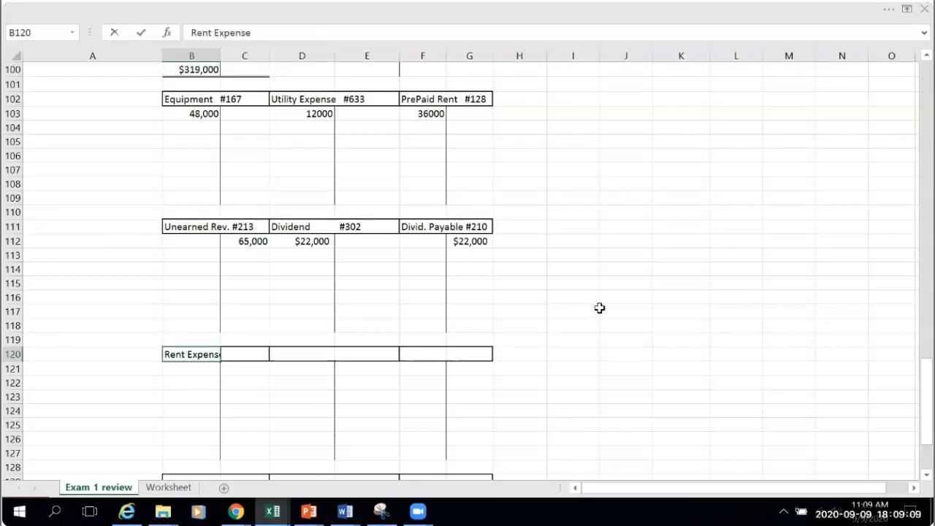
left_click(564, 387)
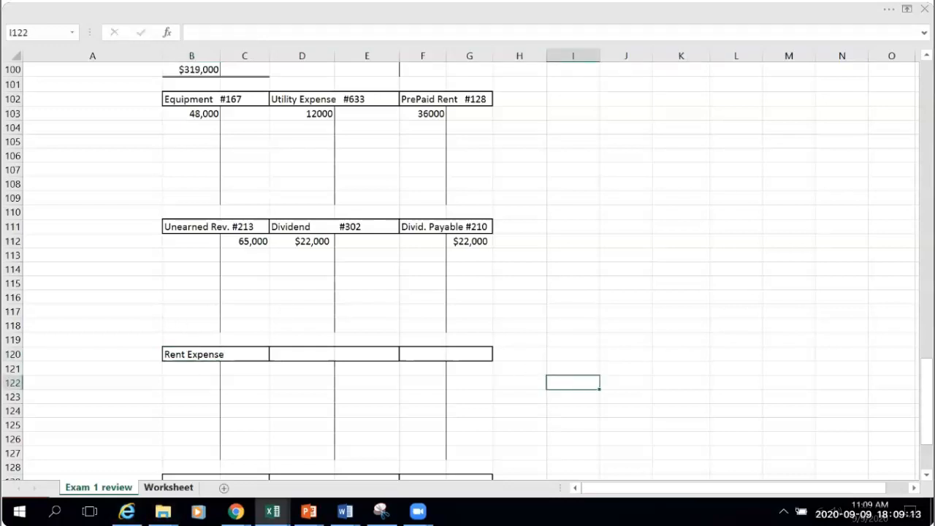
Look up the rent expense account number on the Worksheet sheet and append #643 to the Rent Expense title in B120.
left_click(168, 488)
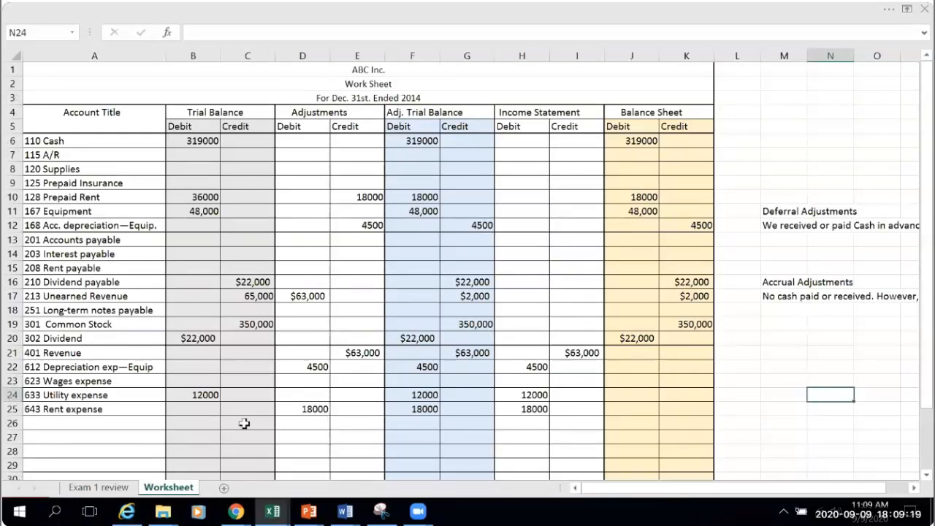
key("ctrl+Page_Up")
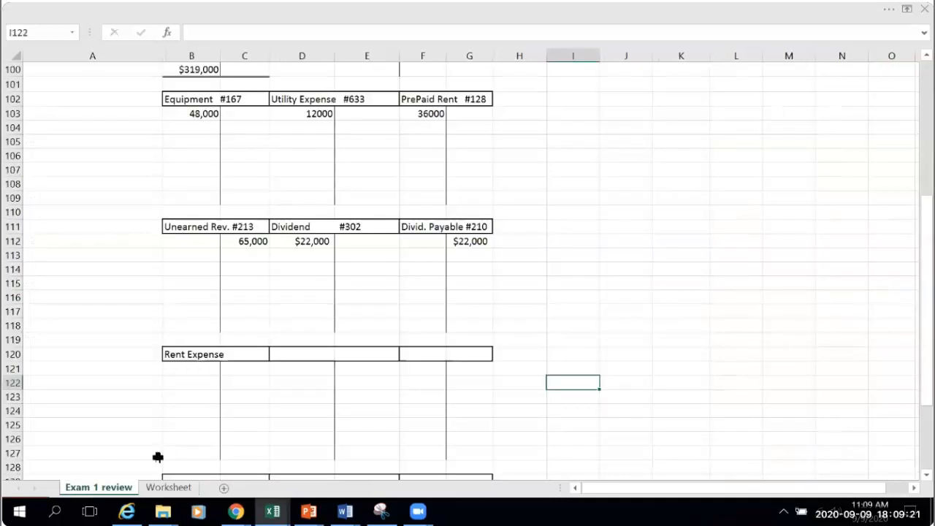
left_click(183, 355)
left_click(258, 34)
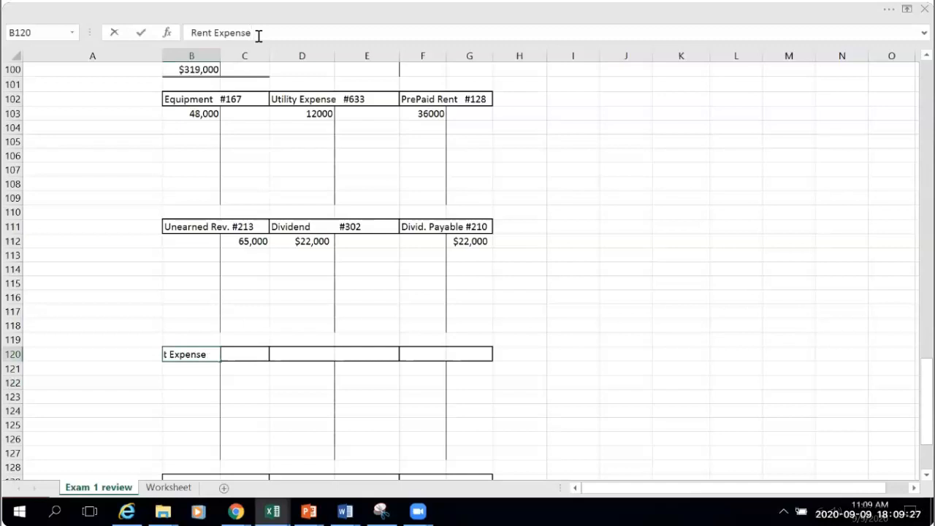
type("#643")
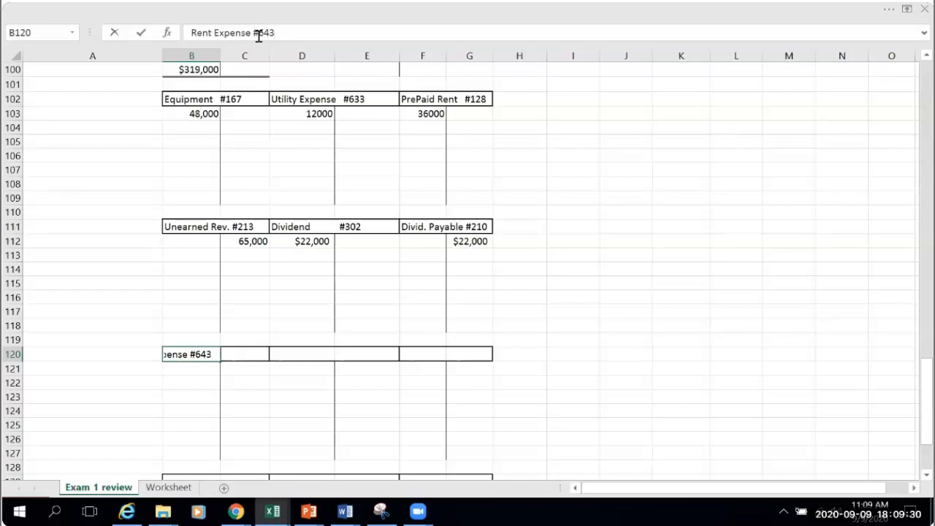
left_click(766, 213)
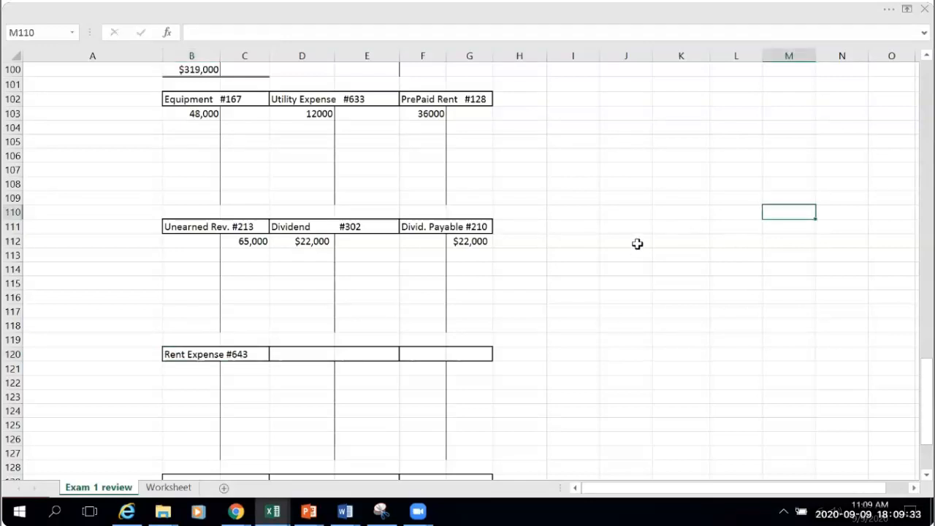
Post the rent adjustment to the debit side of the Rent Expense account by entering =B37 in B121.
left_click(185, 369)
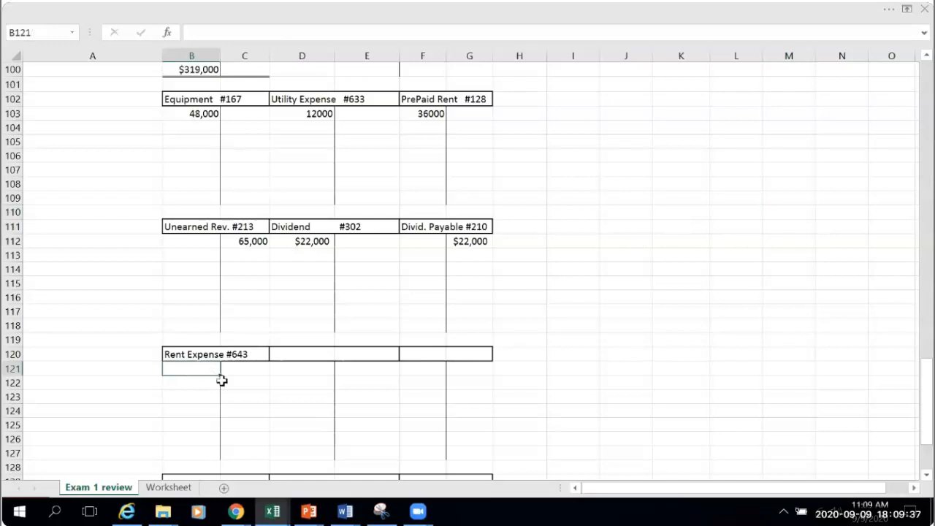
type("=")
scroll(222, 381, "up", 17)
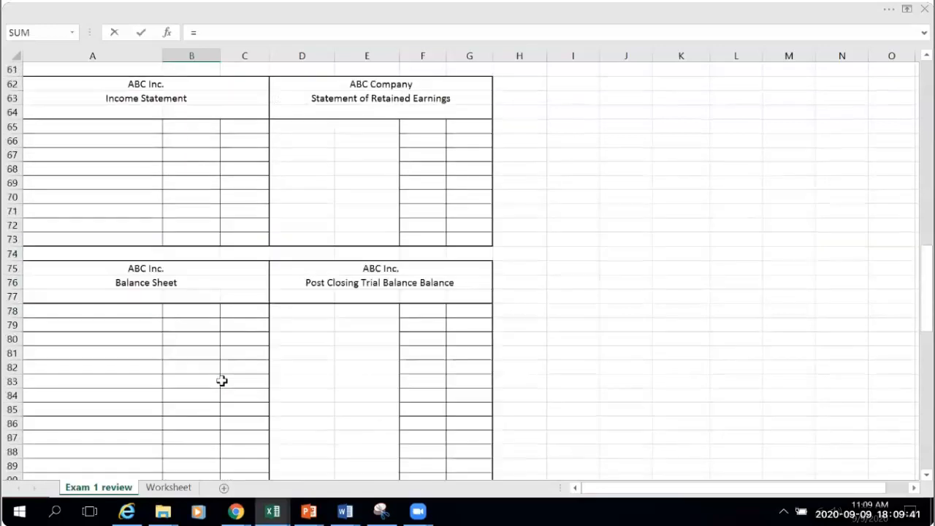
scroll(221, 380, "up", 6)
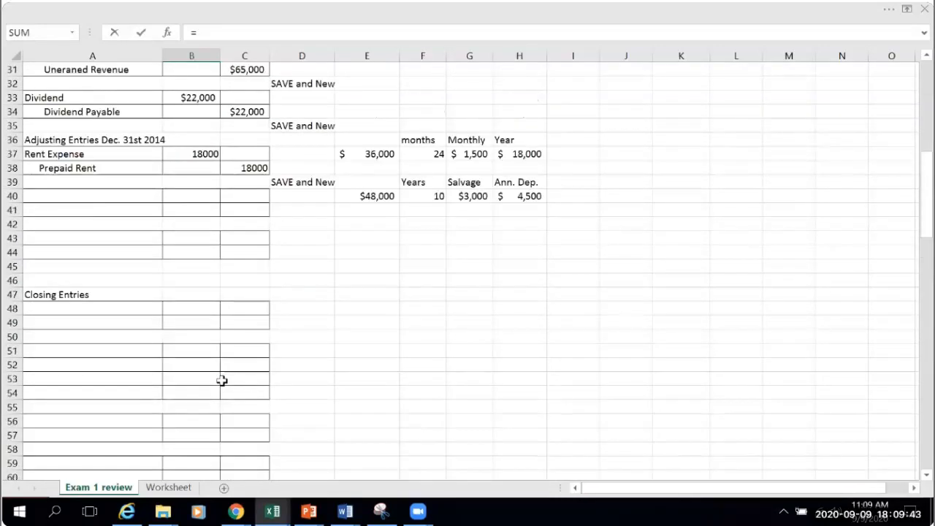
scroll(221, 380, "up", 1)
left_click(202, 194)
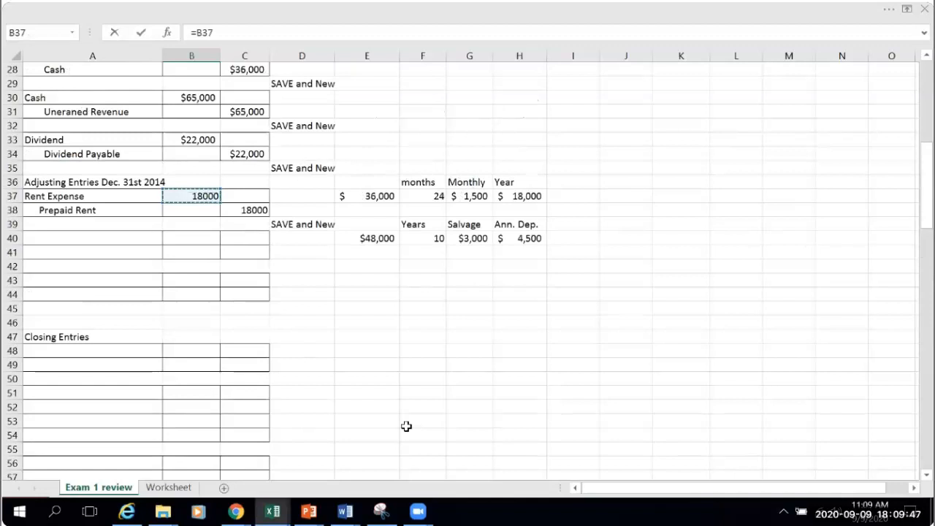
key("Return")
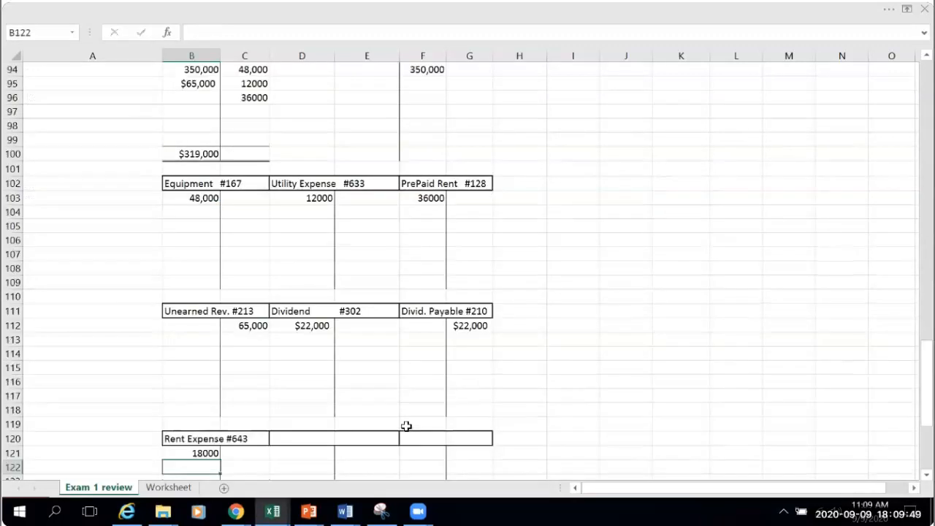
left_click(201, 452)
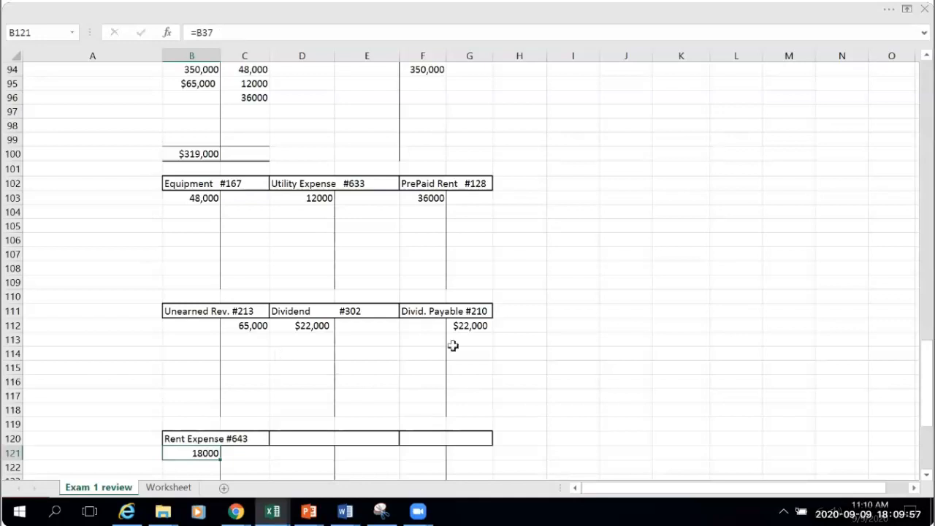
Post the rent adjustment to the credit side of the PrePaid Rent account by entering =C38 in G103.
left_click(463, 197)
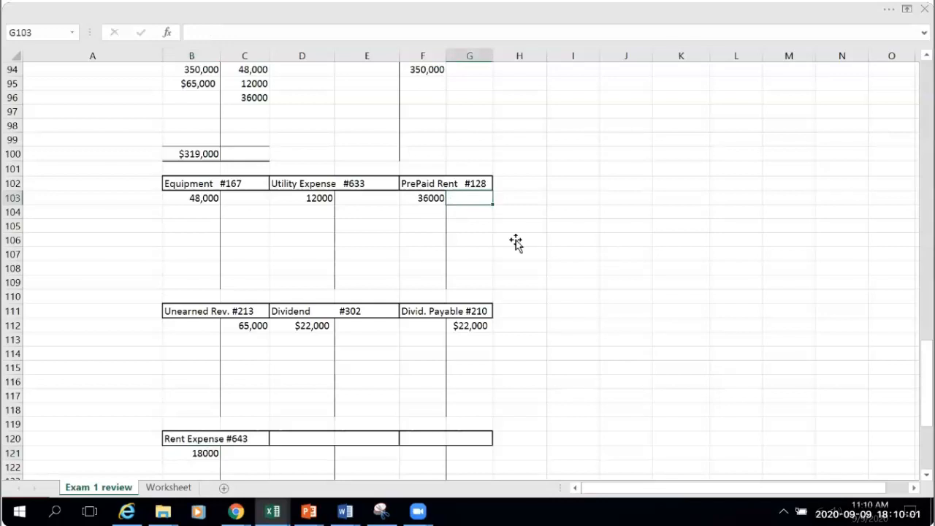
type("=")
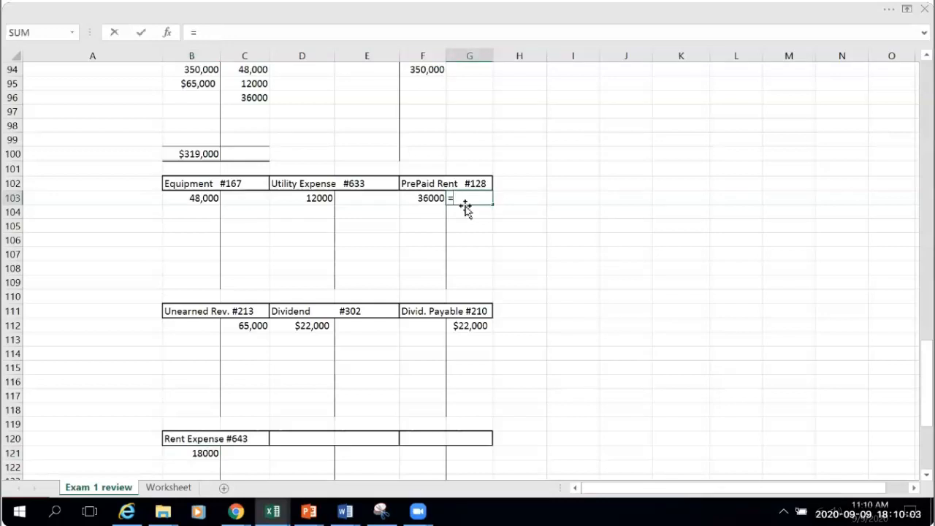
scroll(548, 255, "up", 11)
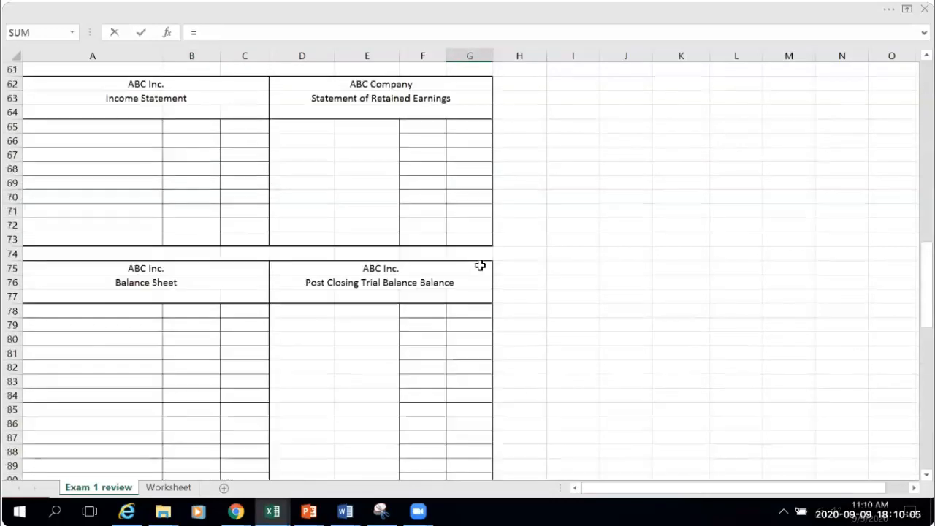
scroll(480, 266, "up", 12)
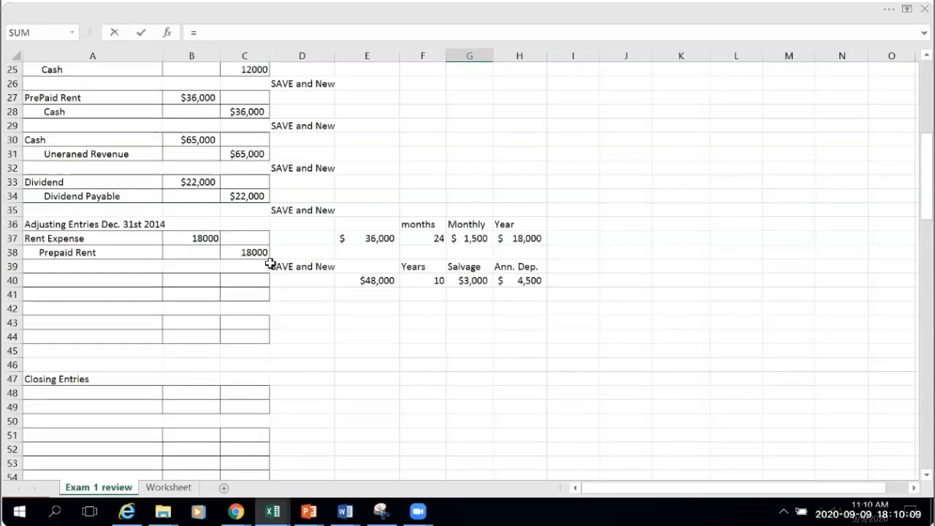
left_click(259, 254)
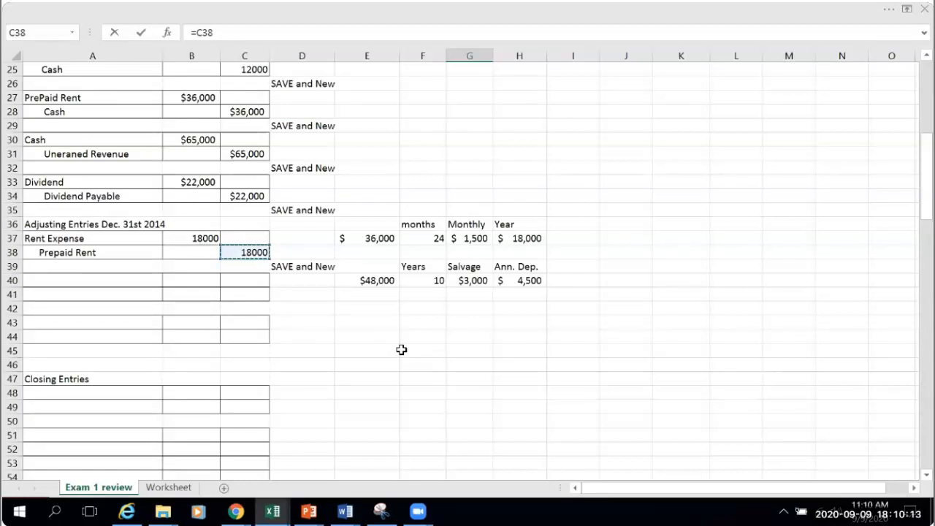
key("Return")
scroll(599, 403, "down", 3)
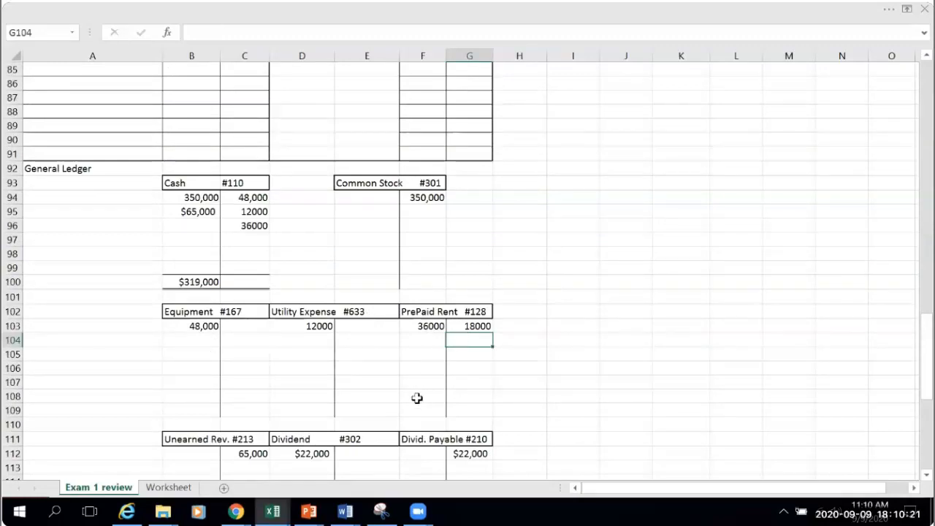
Apply a total-line border to F108, the balance cell of the PrePaid Rent account.
left_click_drag(414, 385, 483, 382)
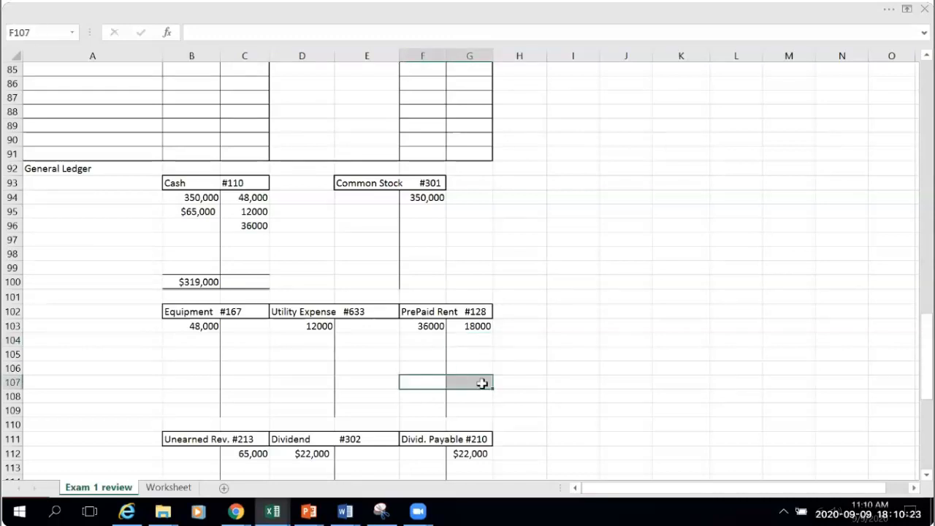
left_click(887, 13)
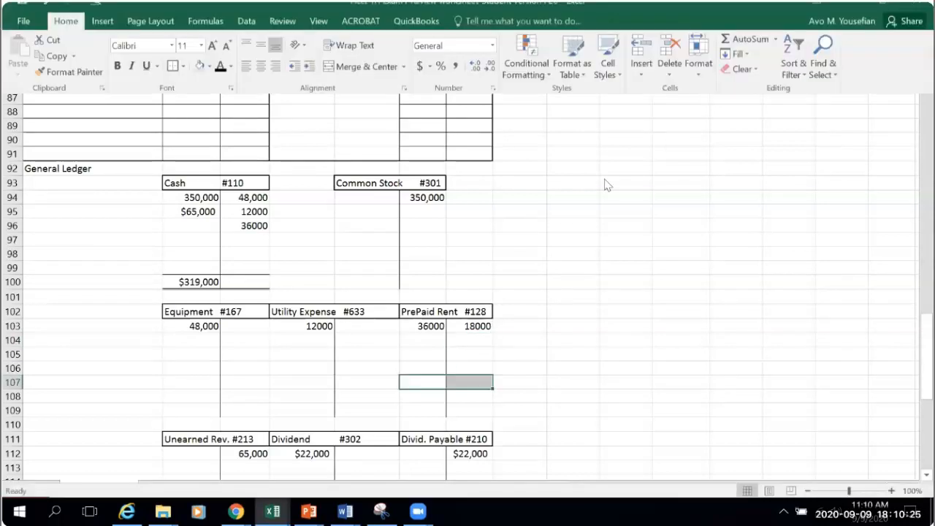
left_click(422, 397)
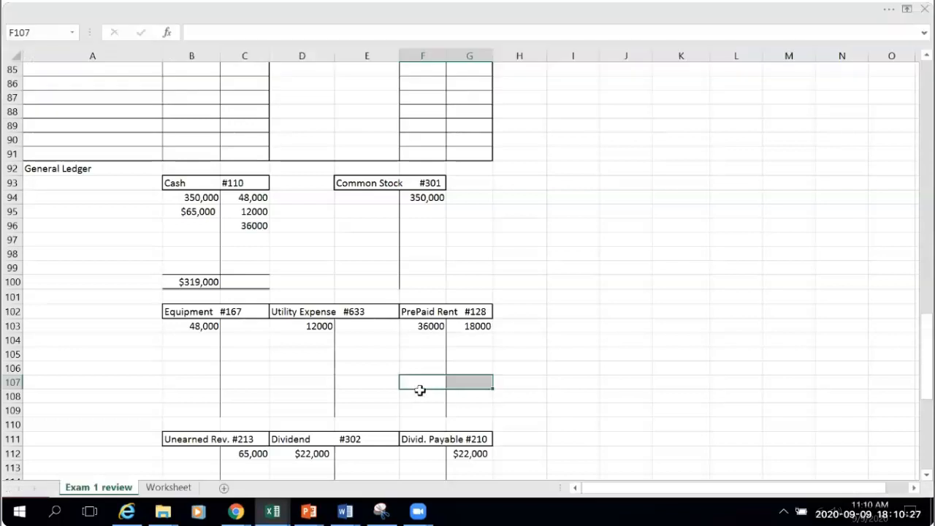
left_click(421, 395)
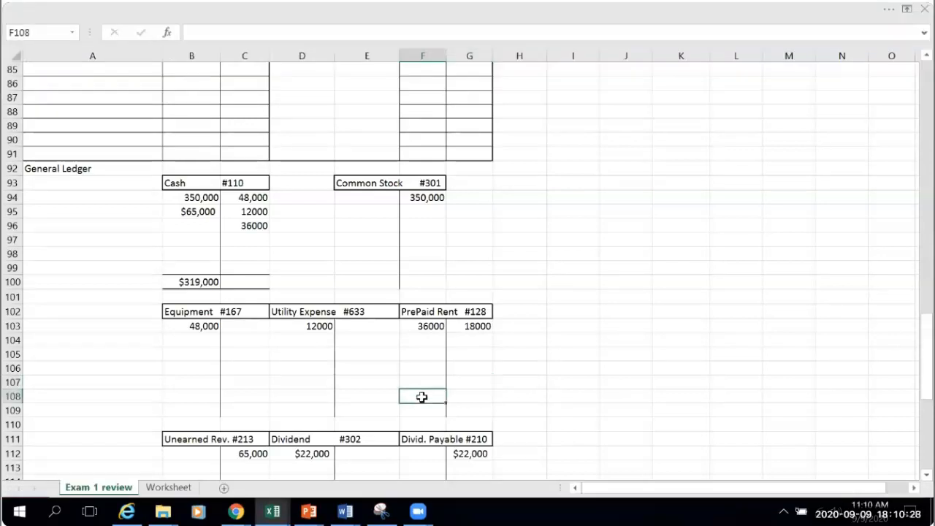
left_click(887, 8)
left_click(183, 80)
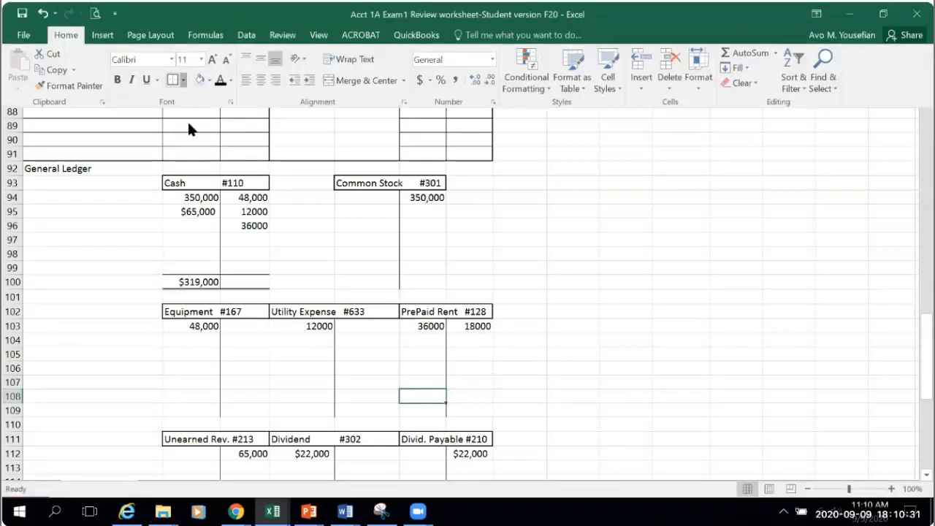
left_click(208, 326)
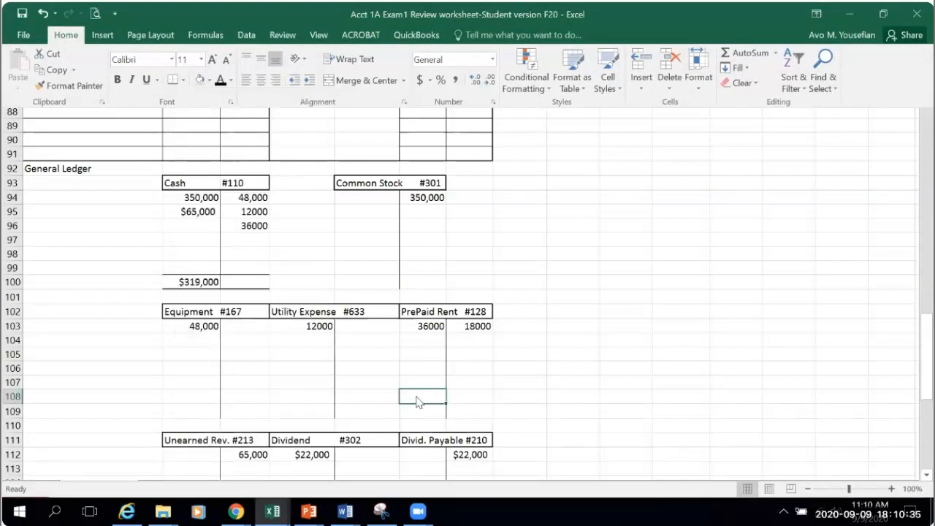
Calculate the PrePaid Rent account balance in F108 with the formula =F103-G103.
type("=")
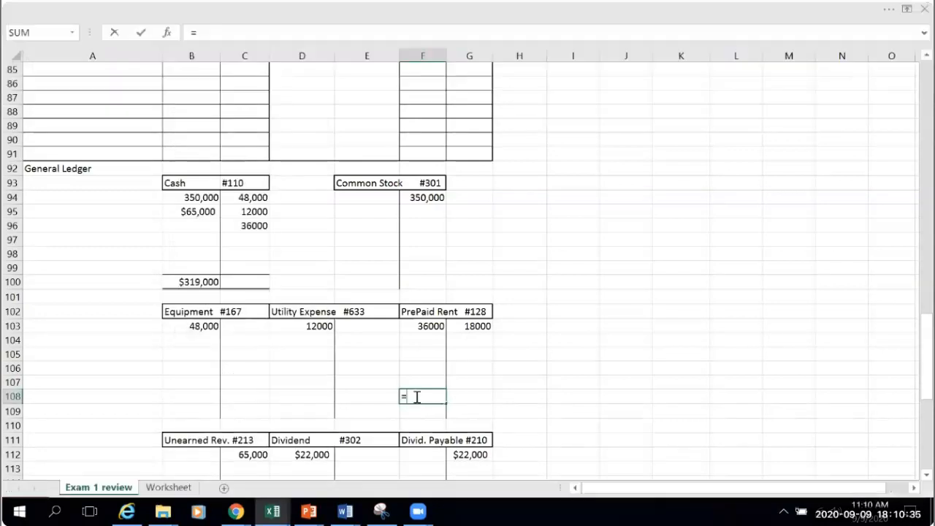
left_click(426, 326)
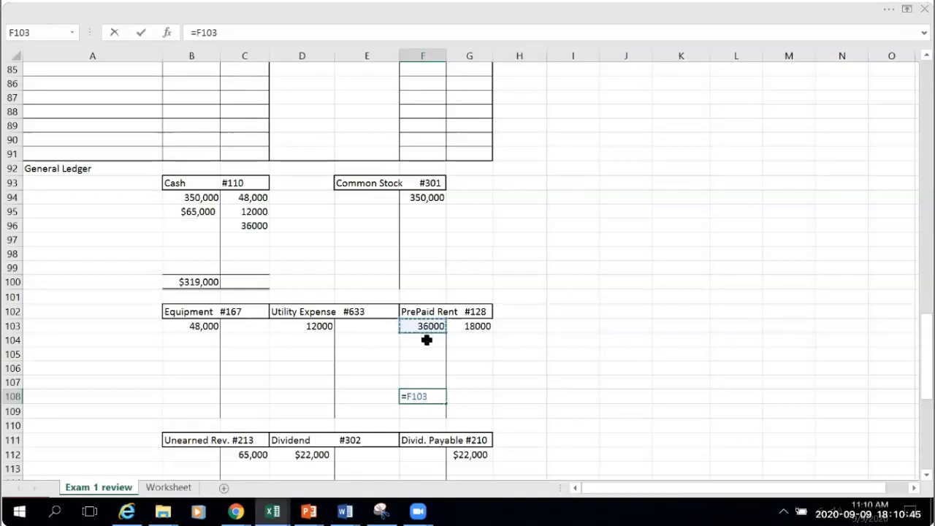
type("-")
left_click(470, 325)
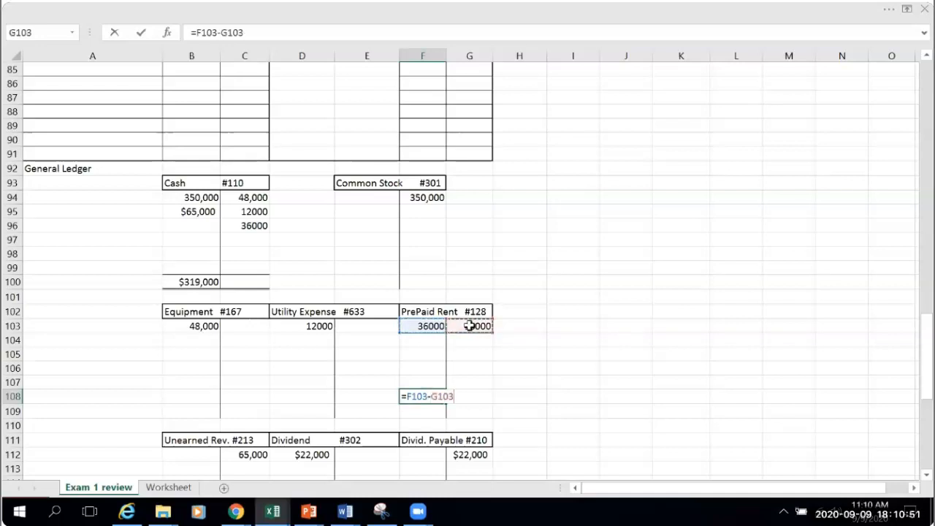
key("Return")
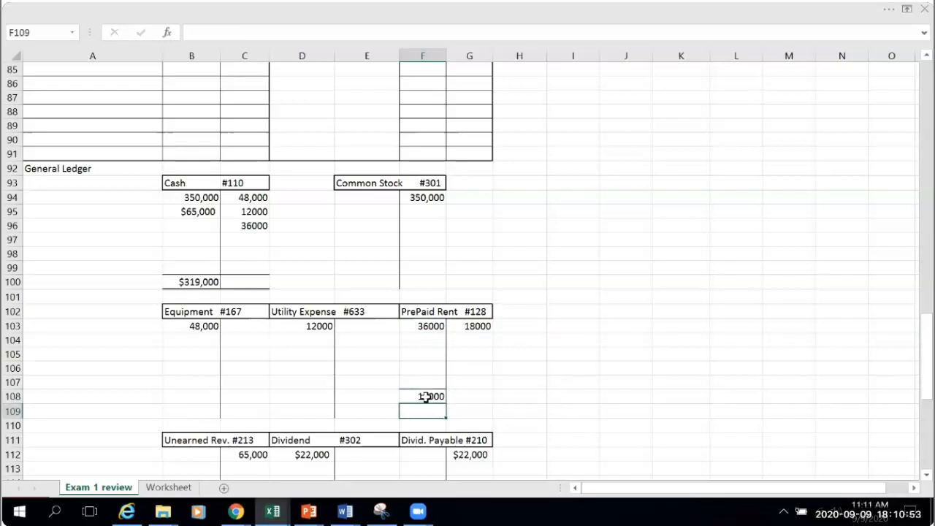
Format the PrePaid Rent balance in F108 as accounting currency with no decimal places.
key("Up")
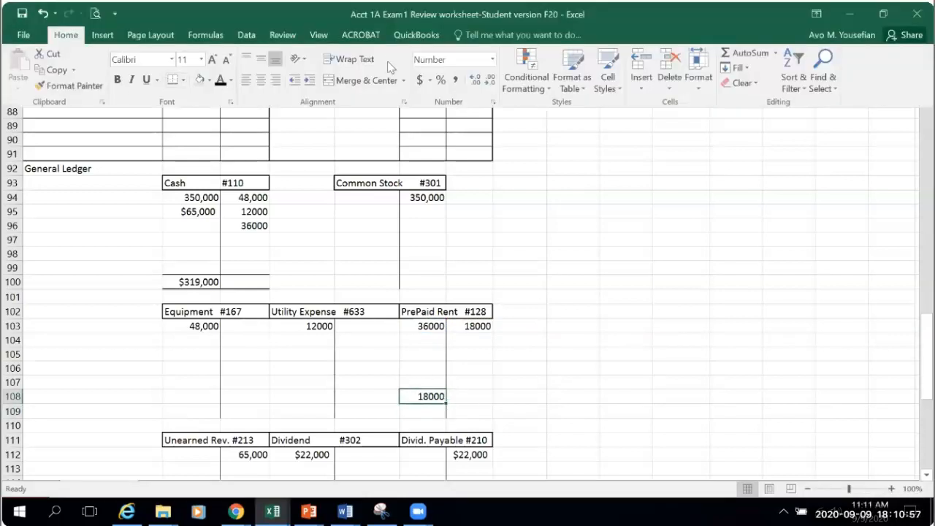
left_click(420, 81)
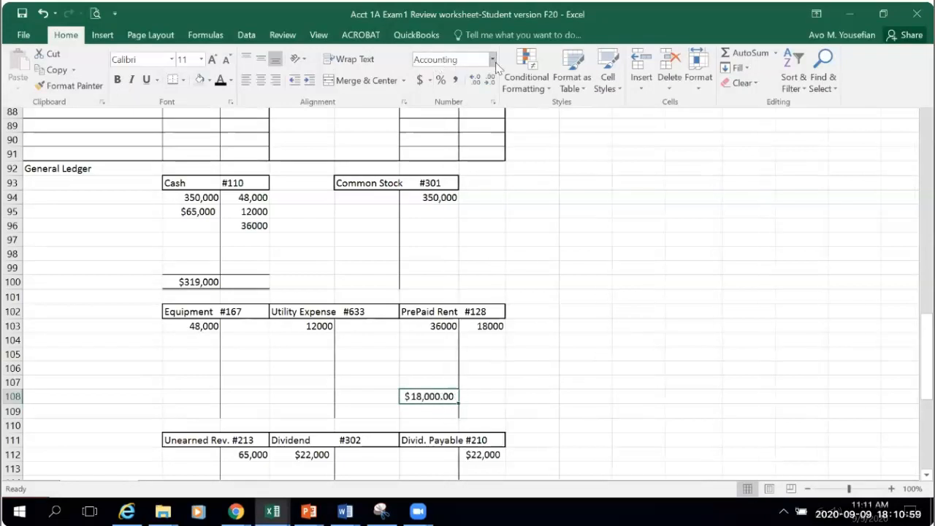
left_click(488, 80)
left_click(487, 84)
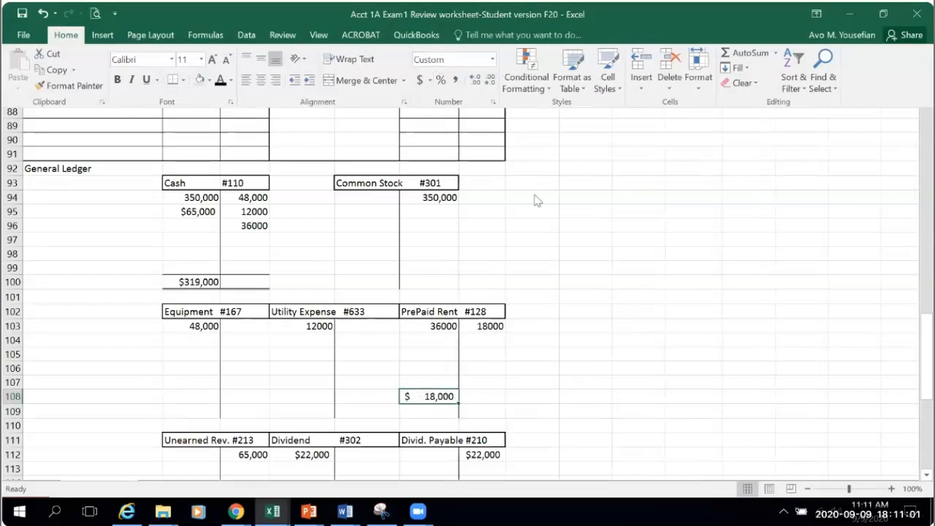
left_click(592, 263)
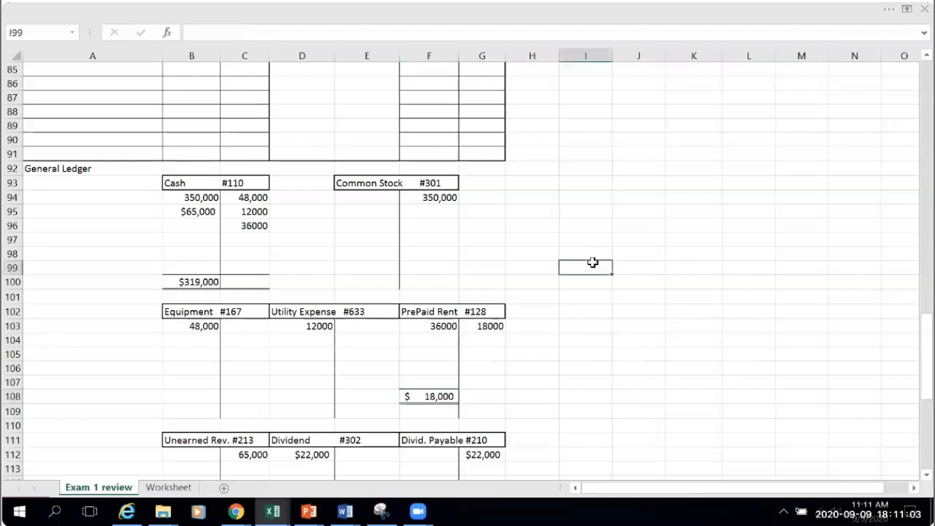
Narrow column F slightly on the Exam 1 review sheet.
scroll(592, 262, "up", 6)
scroll(592, 263, "up", 6)
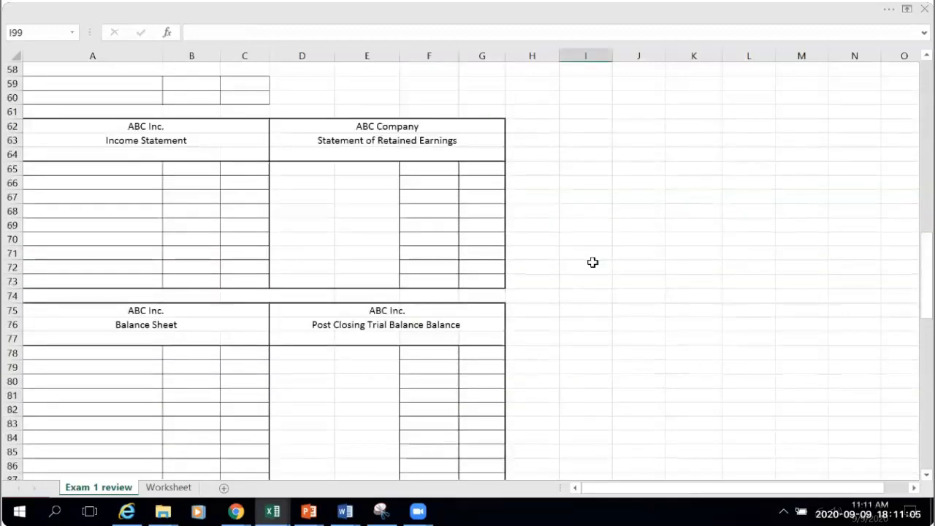
scroll(593, 262, "up", 8)
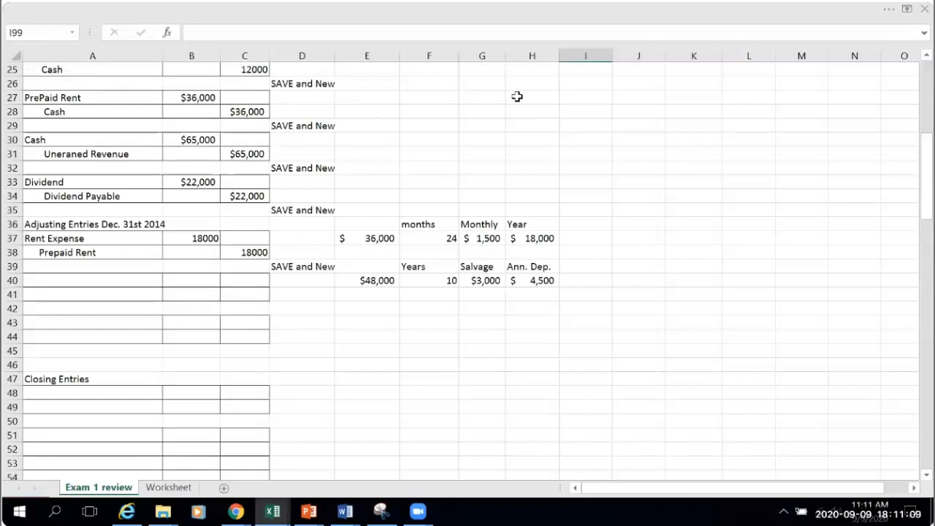
left_click_drag(454, 62, 455, 70)
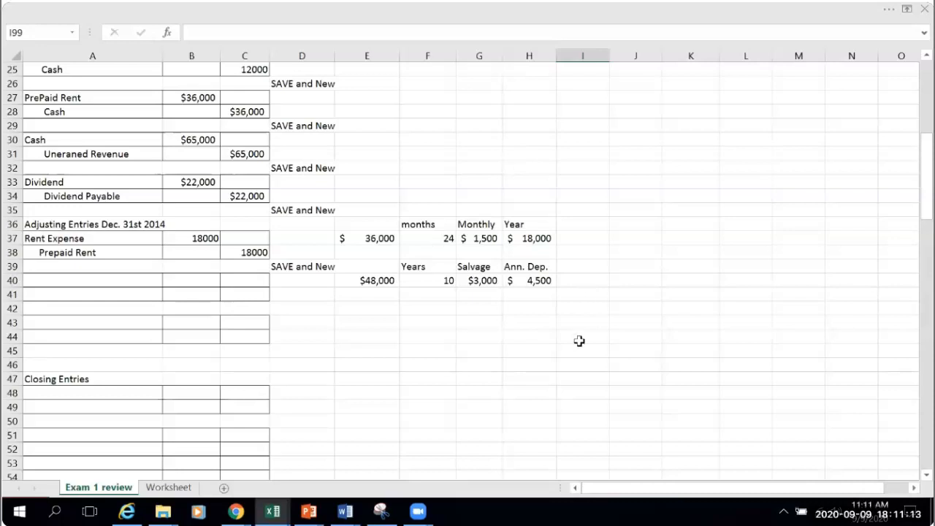
left_click(595, 369)
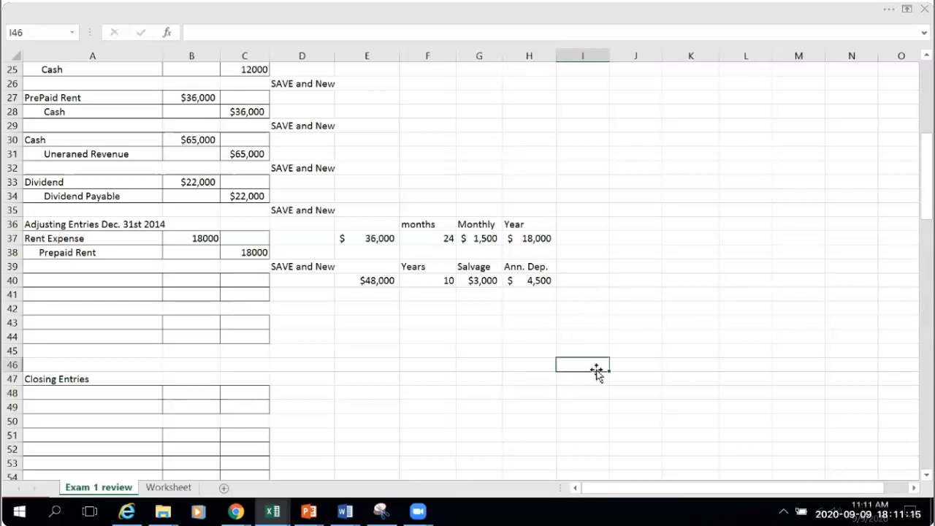
Review the equipment depreciation adjustment on the Worksheet sheet and return to A40 under Adjusting Entries on the Exam 1 review sheet.
scroll(596, 371, "down", 1)
scroll(595, 371, "down", 4)
scroll(593, 369, "up", 3)
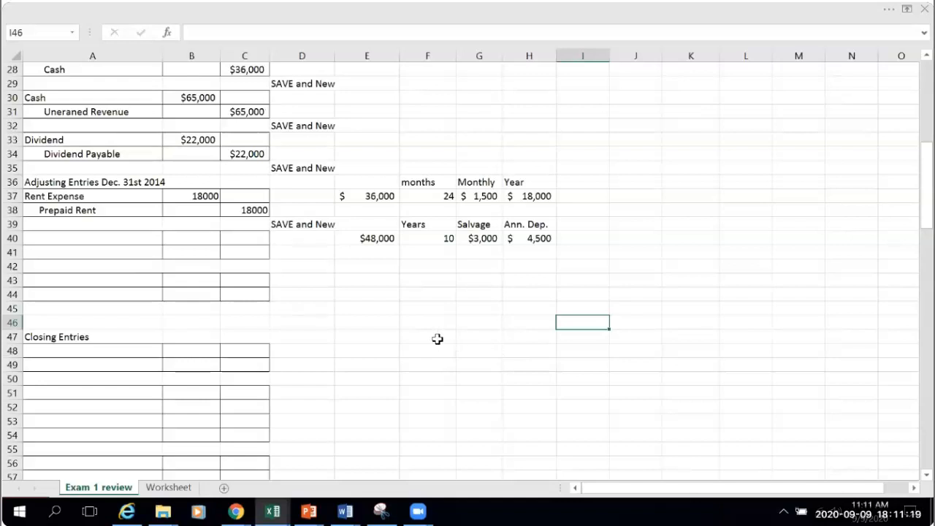
left_click(52, 237)
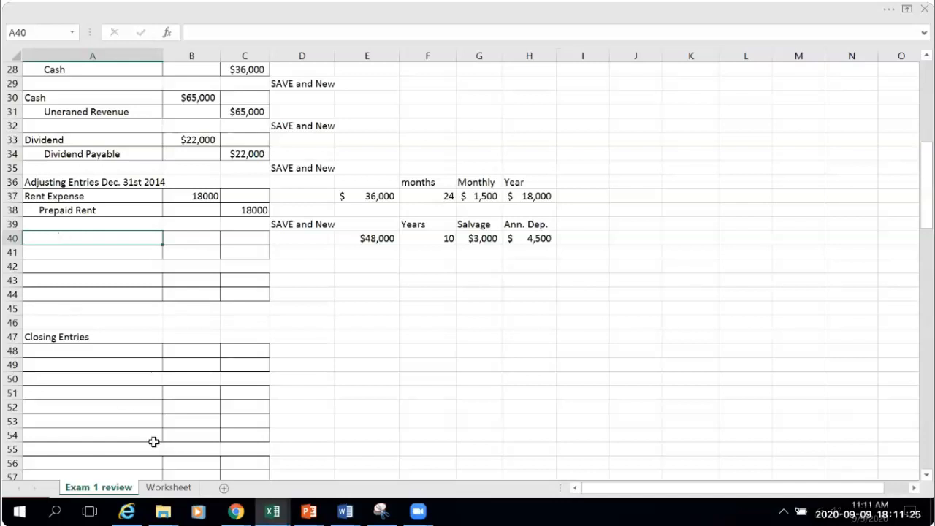
left_click(168, 487)
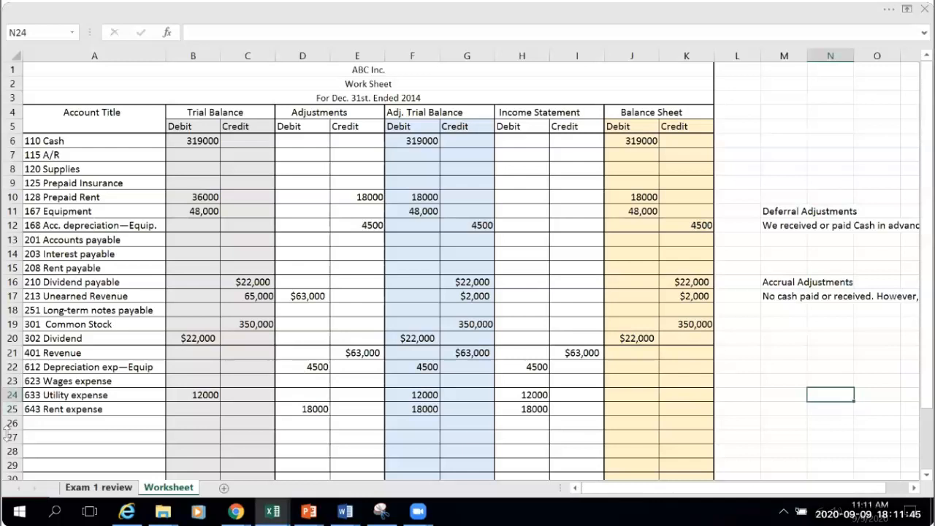
left_click(113, 499)
left_click(109, 487)
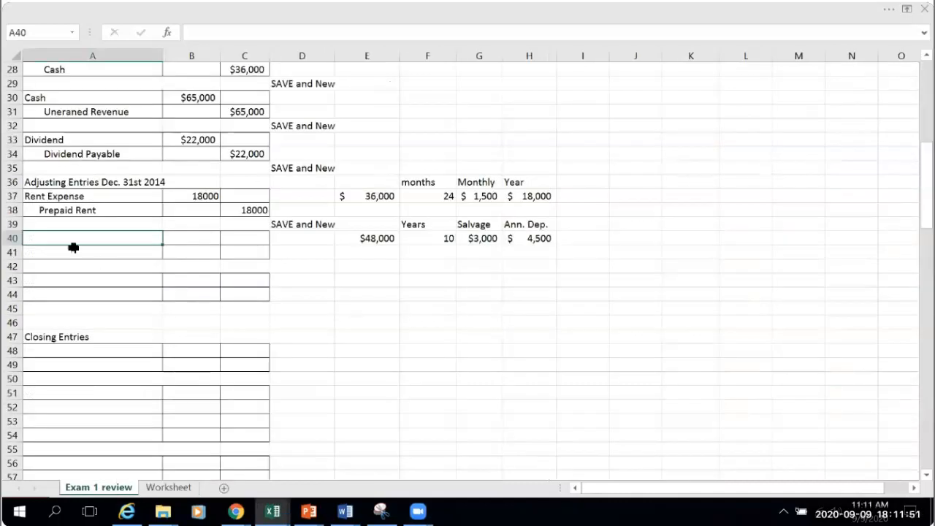
Enter Dep. Expense-Equipment in A40 as the debit account of the depreciation adjusting entry.
double_click(41, 238)
type("Deprec")
key("BackSpace")
key("BackSpace")
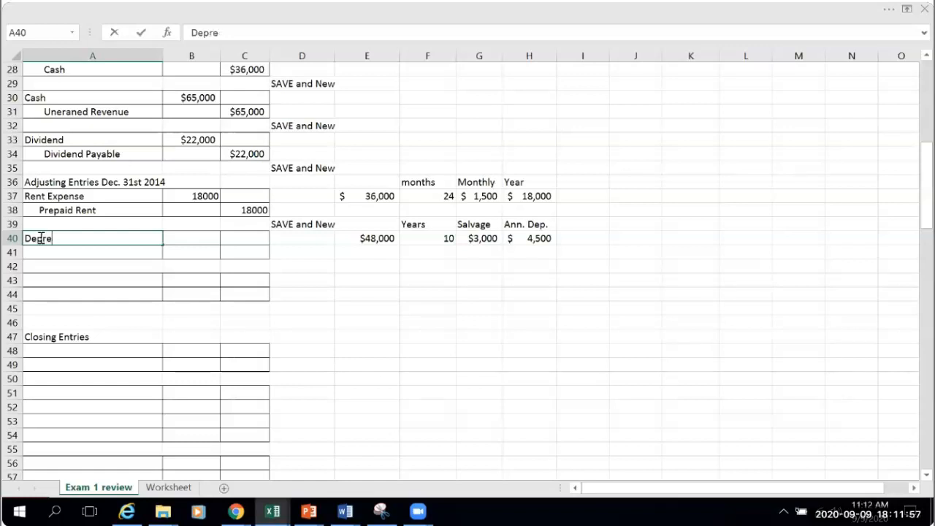
key("BackSpace")
type(". Exp")
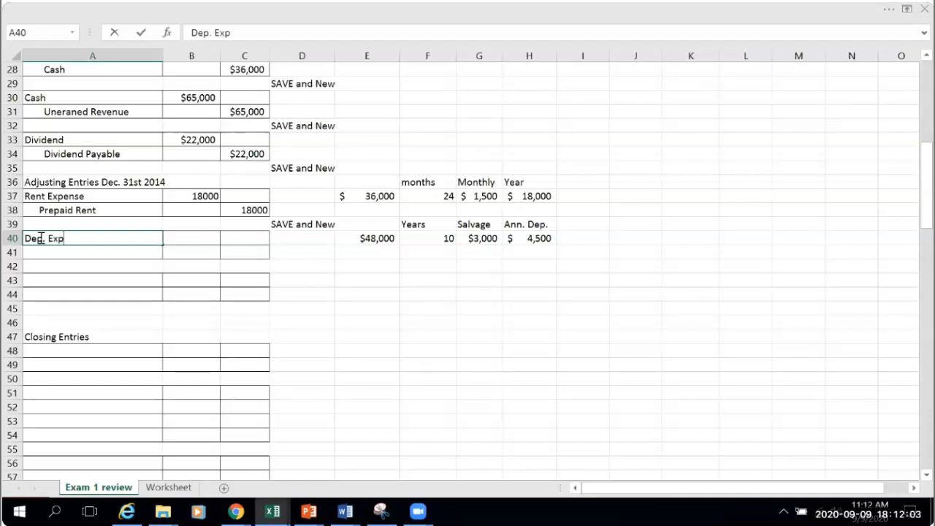
type("ense-Equip")
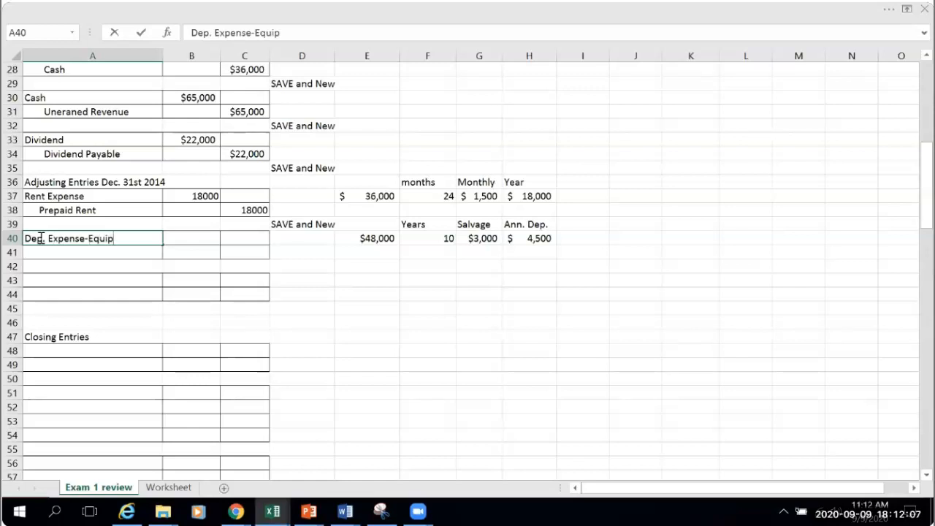
type("ment")
left_click(89, 289)
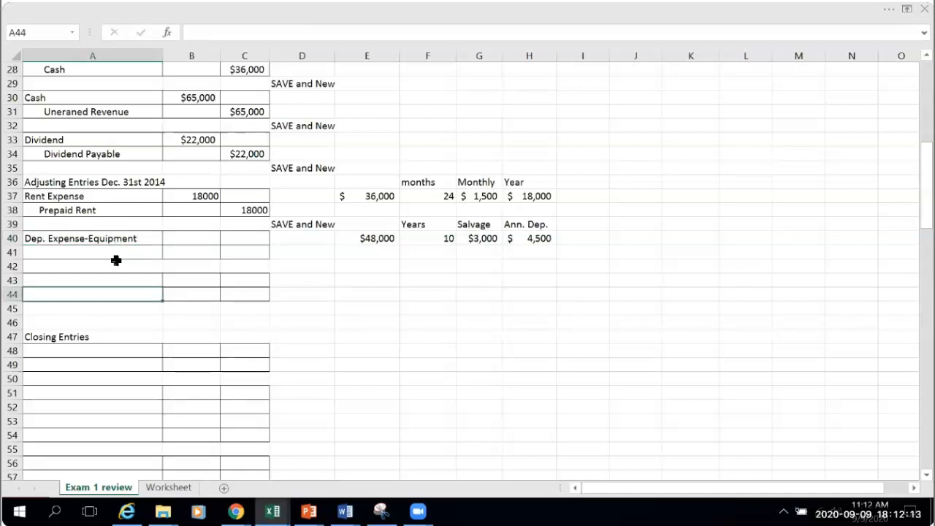
Link the depreciation expense debit in B40 to the worksheet adjustment with =Worksheet!D22.
left_click(183, 241)
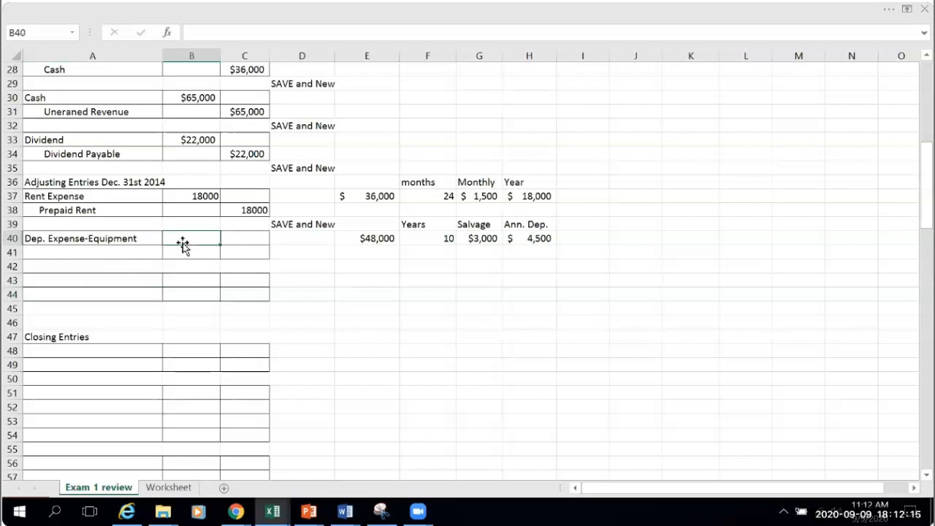
type("=")
left_click(168, 487)
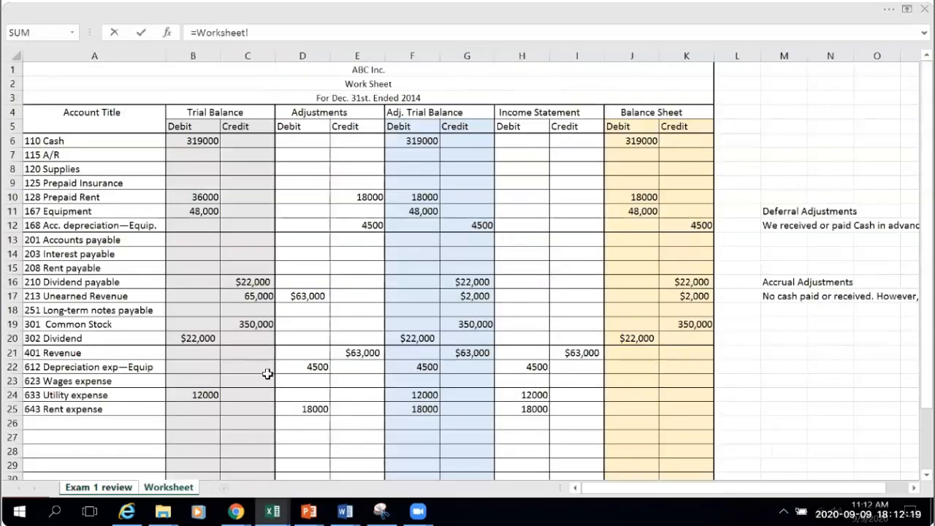
left_click(312, 368)
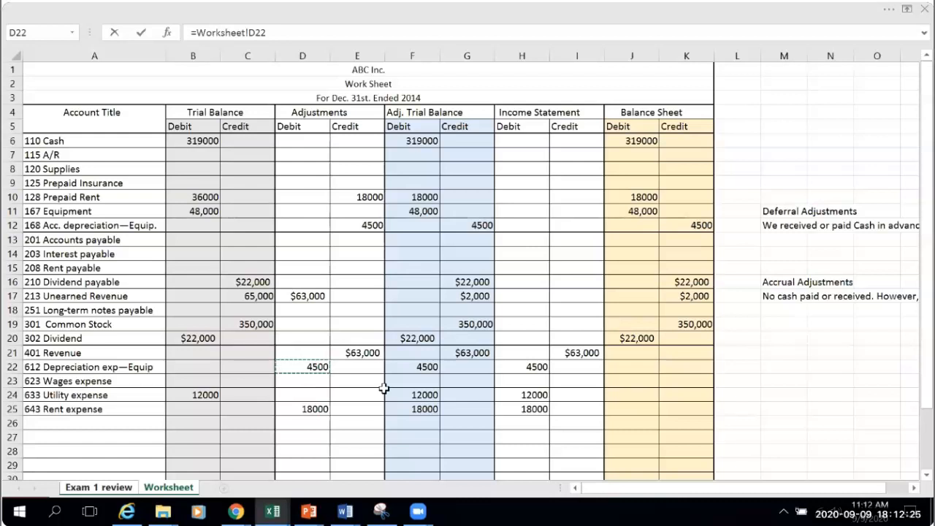
key("Return")
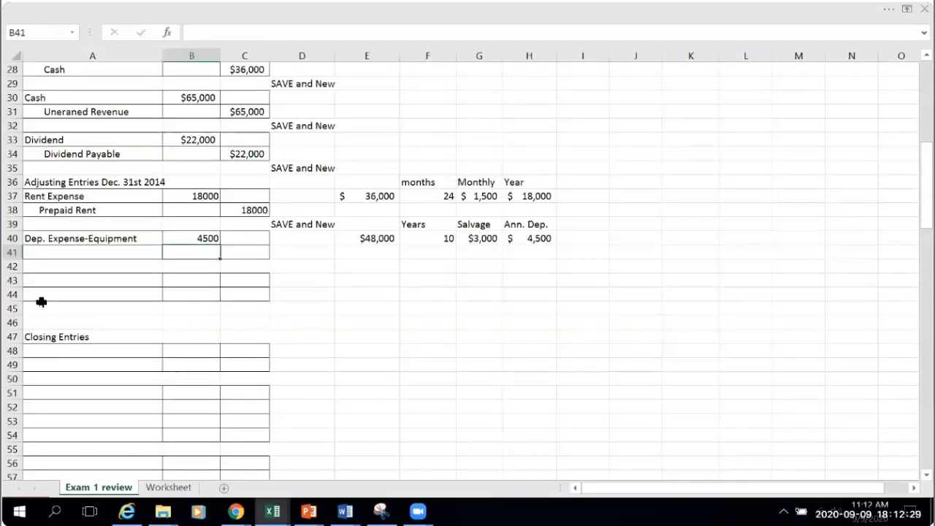
Enter Accum. Dep.-Equipment, indented, in A41 as the credit account of the depreciation entry.
left_click(69, 257)
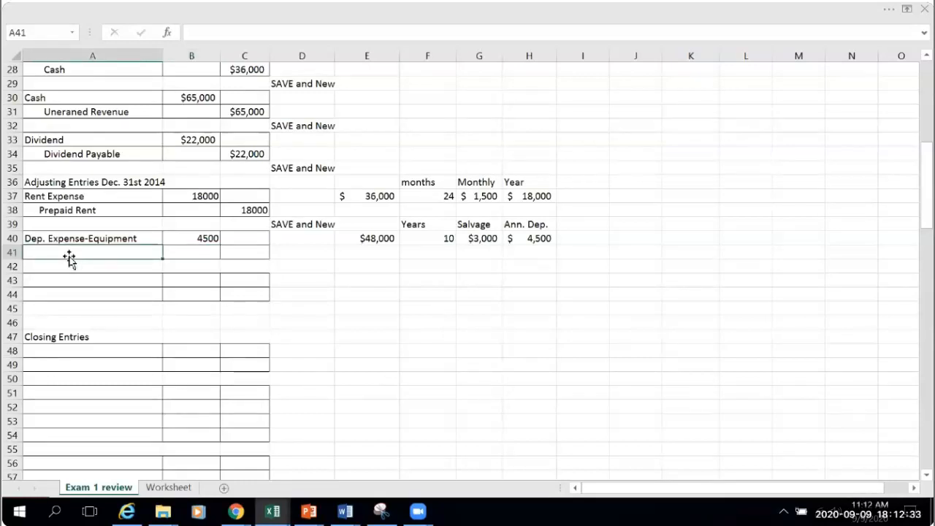
double_click(69, 256)
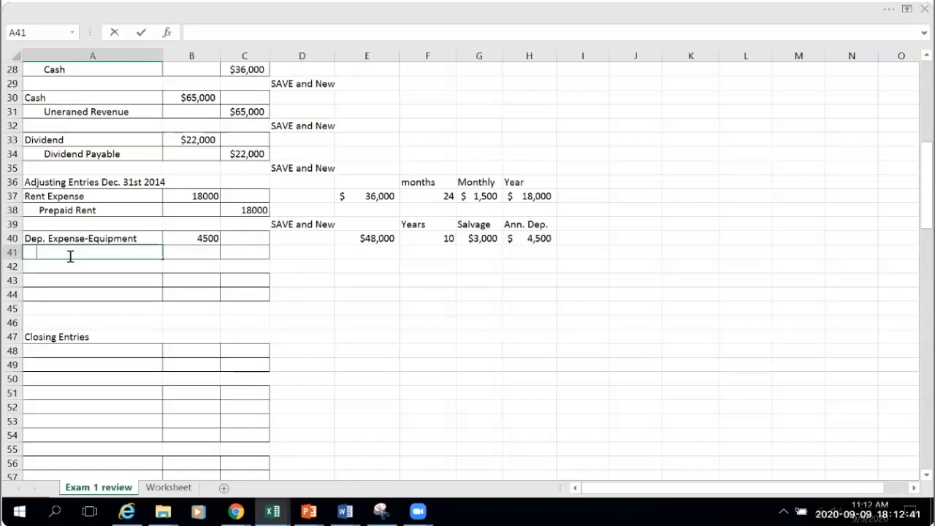
type("Accum. Dep.")
type("-Equip")
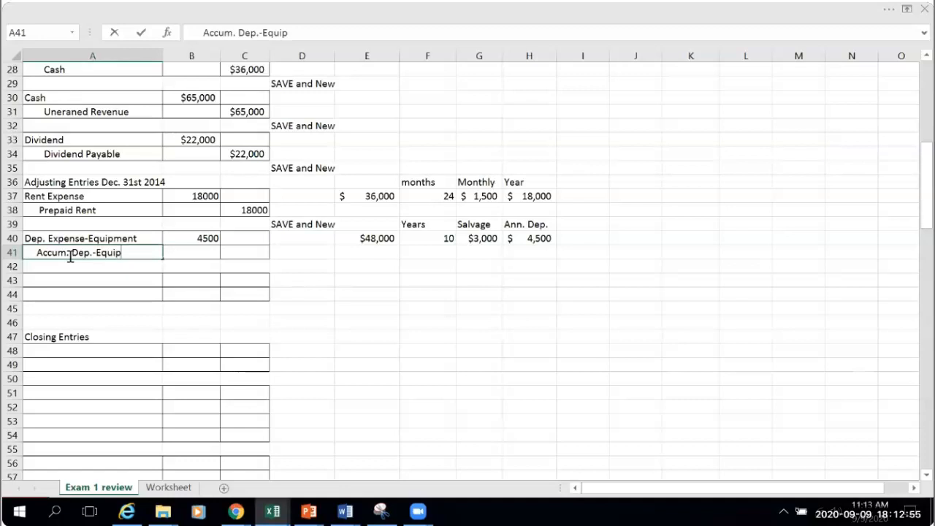
type("ment")
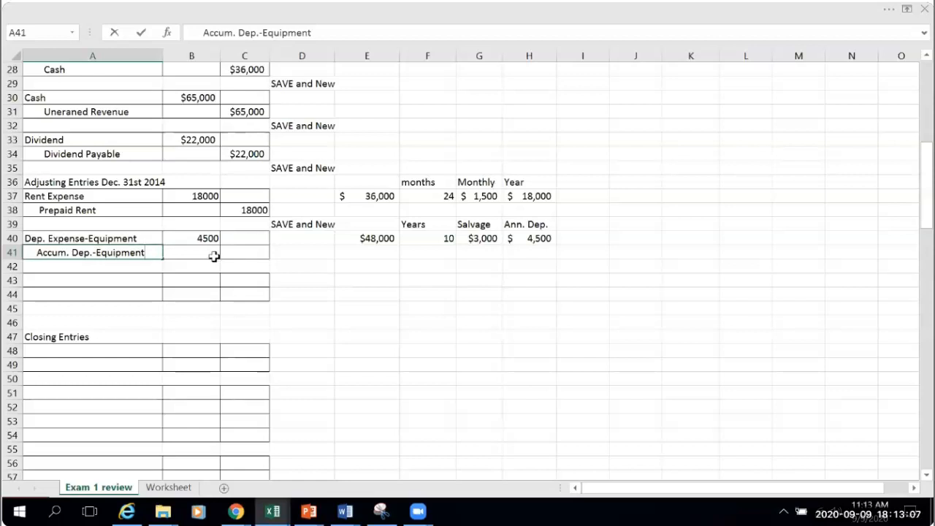
Link the accumulated depreciation credit in C41 to the adjustment credit in E12 of the Worksheet sheet.
left_click(240, 256)
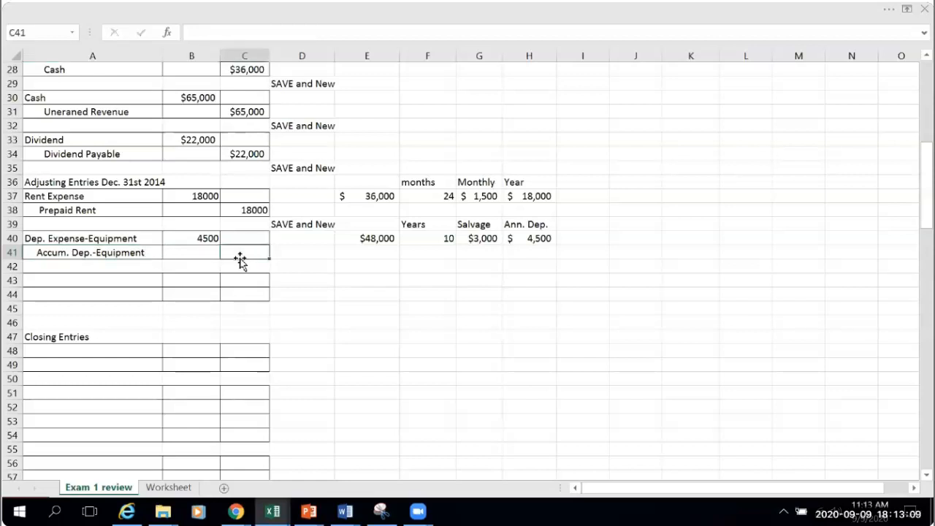
type("=")
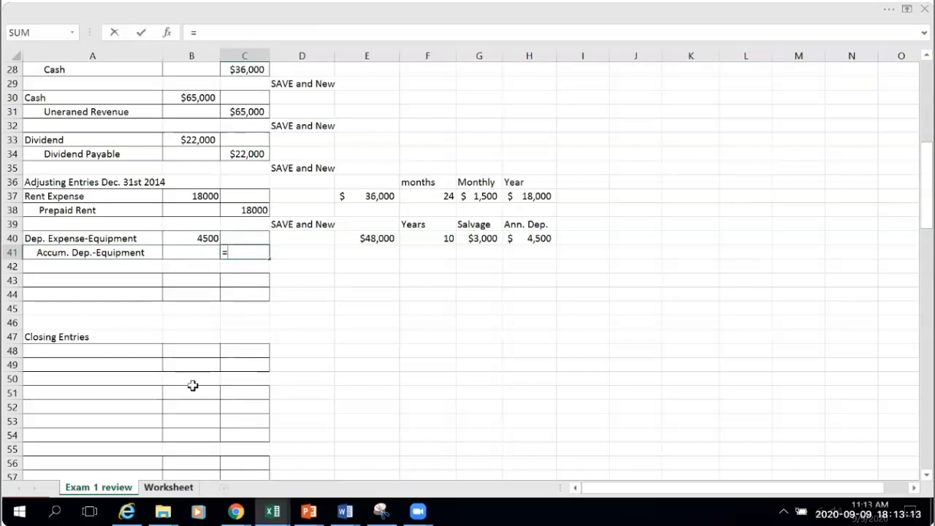
key("ctrl+Page_Down")
left_click(369, 224)
key("Return")
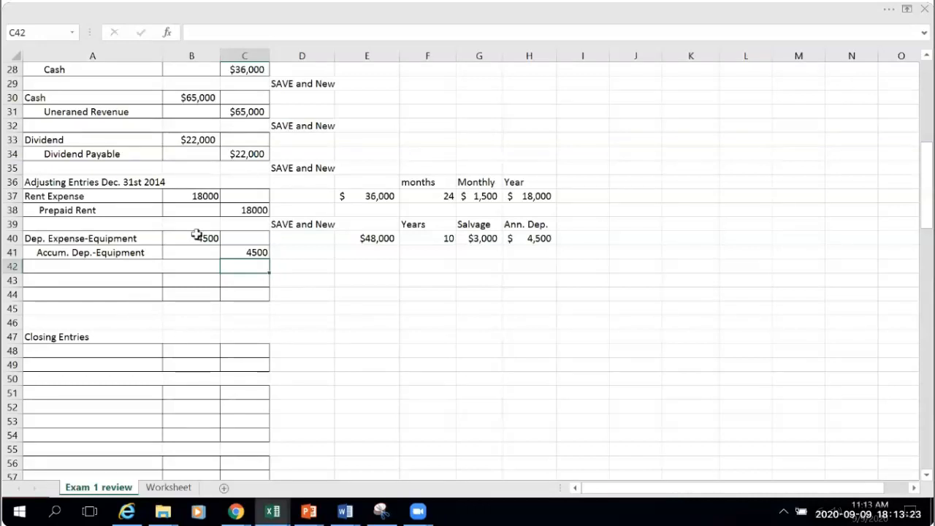
Copy the SAVE and New note from D39 to D42, beside the row below the depreciation entry.
left_click(293, 225)
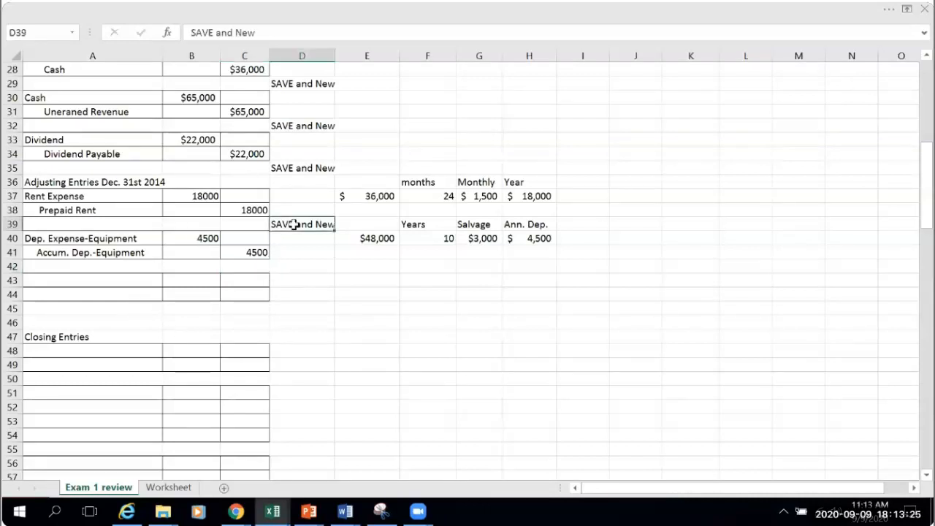
key("ctrl+c")
left_click(291, 268)
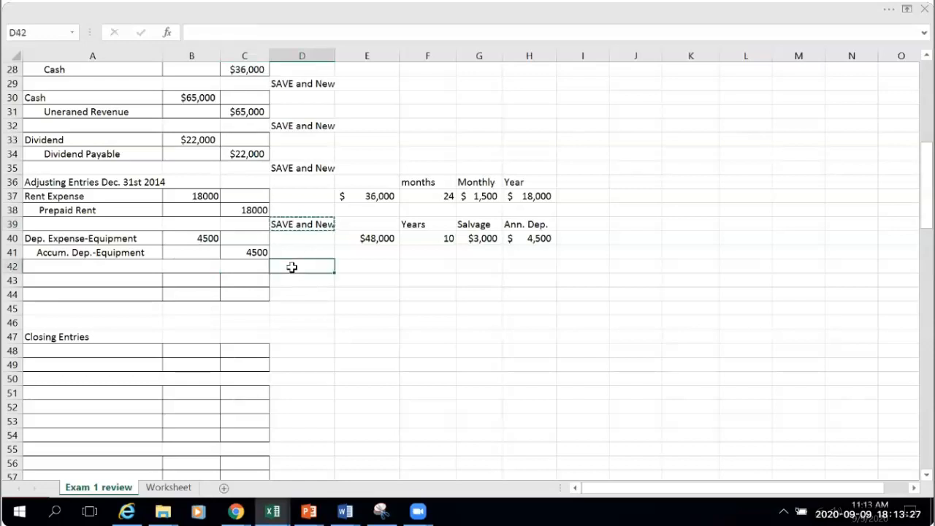
key("ctrl+v")
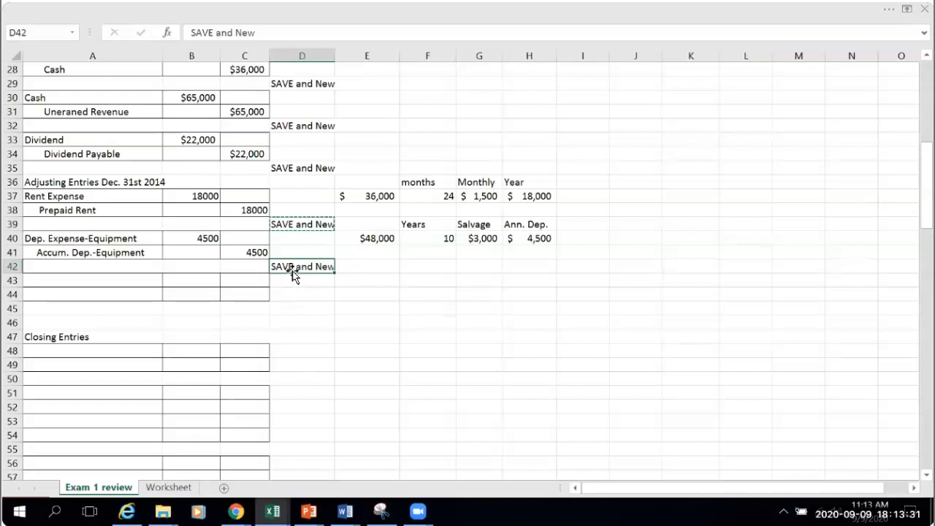
scroll(305, 347, "down", 1)
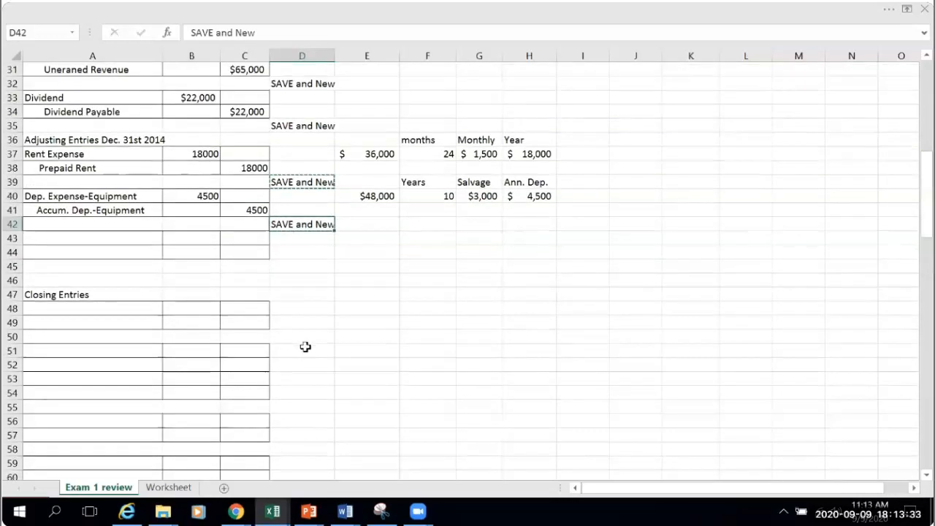
Title the empty general ledger T-account in D120, beside Rent Expense, as Depreciation Exp.-EQP #168.
scroll(306, 347, "down", 1)
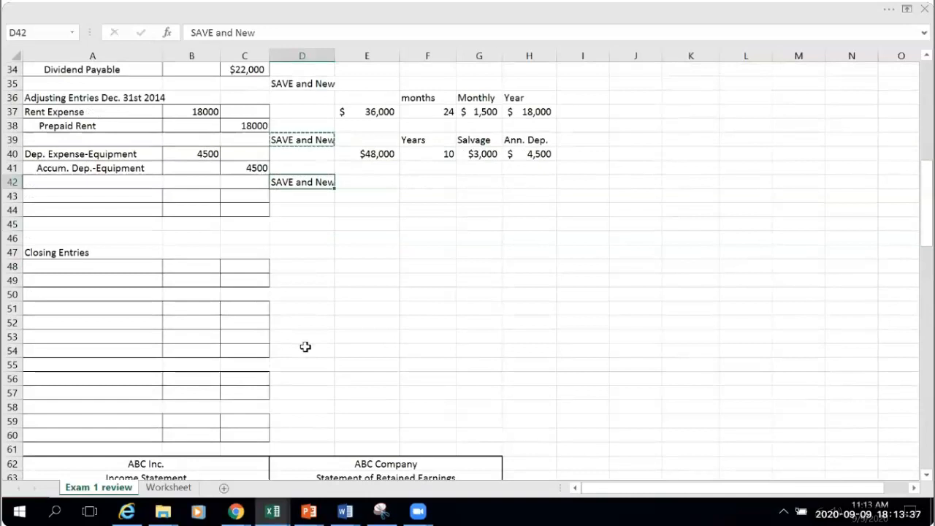
scroll(306, 347, "down", 6)
scroll(302, 352, "down", 12)
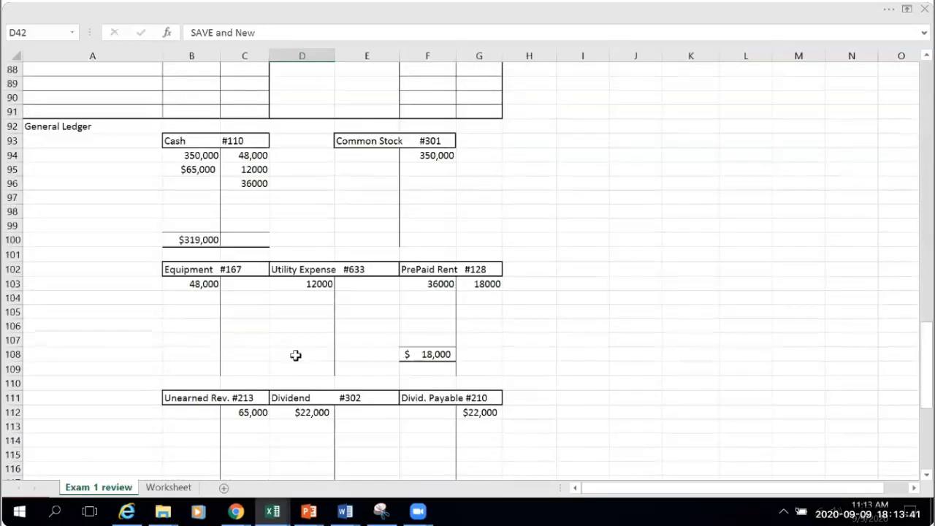
scroll(263, 417, "down", 2)
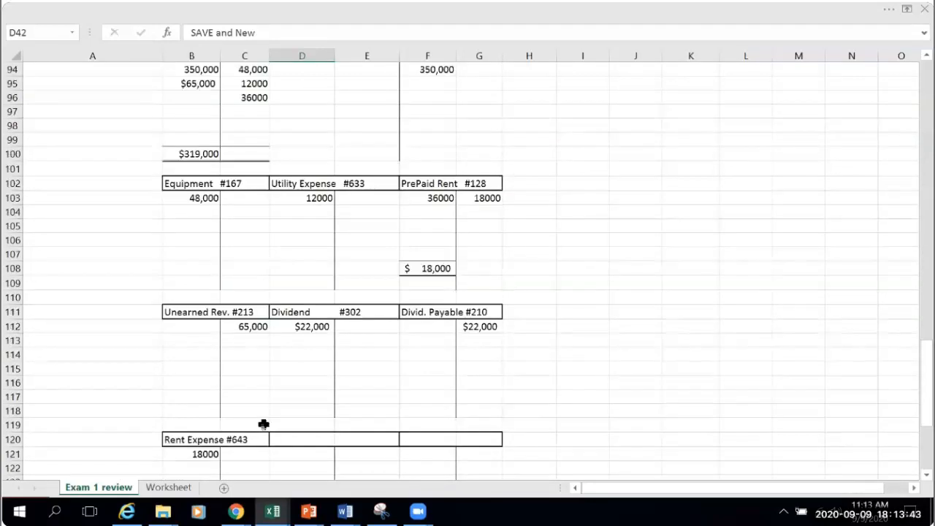
scroll(264, 424, "down", 2)
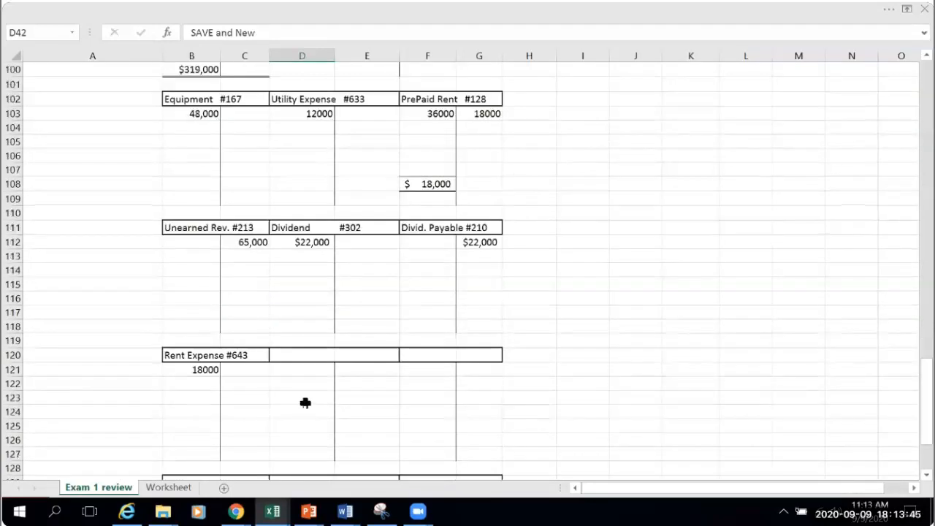
left_click(325, 355)
type("D")
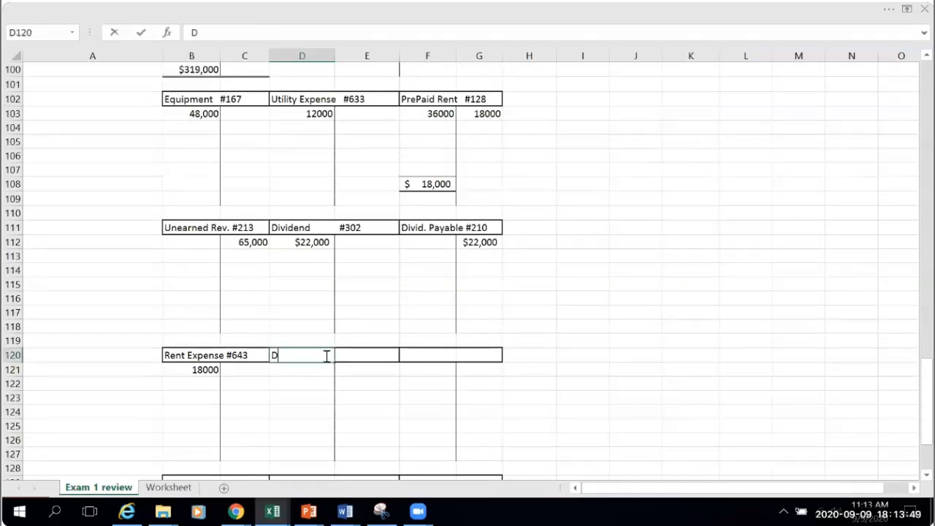
type("eprec")
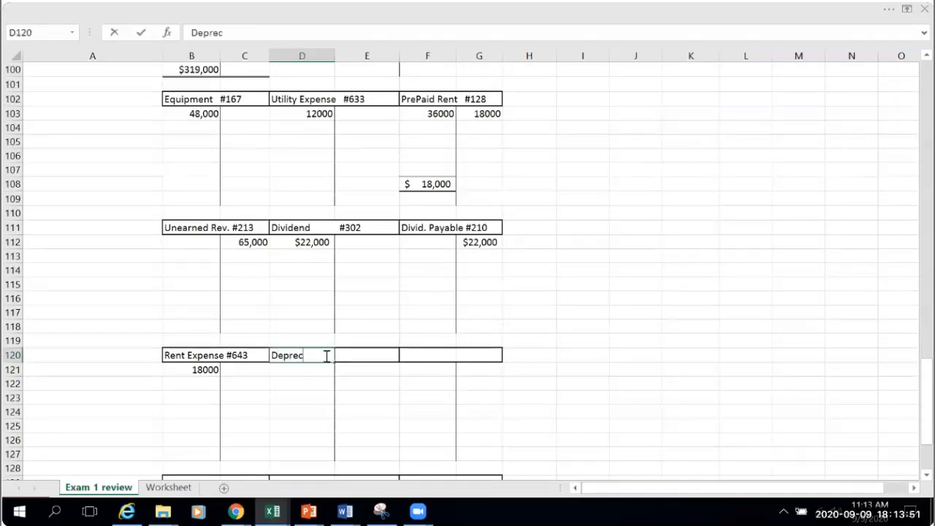
type("iation")
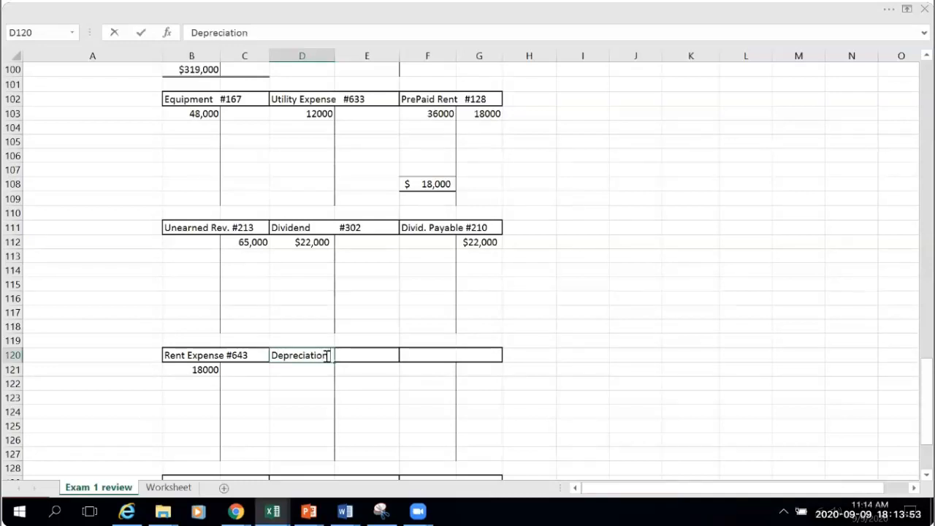
type(" Exp.")
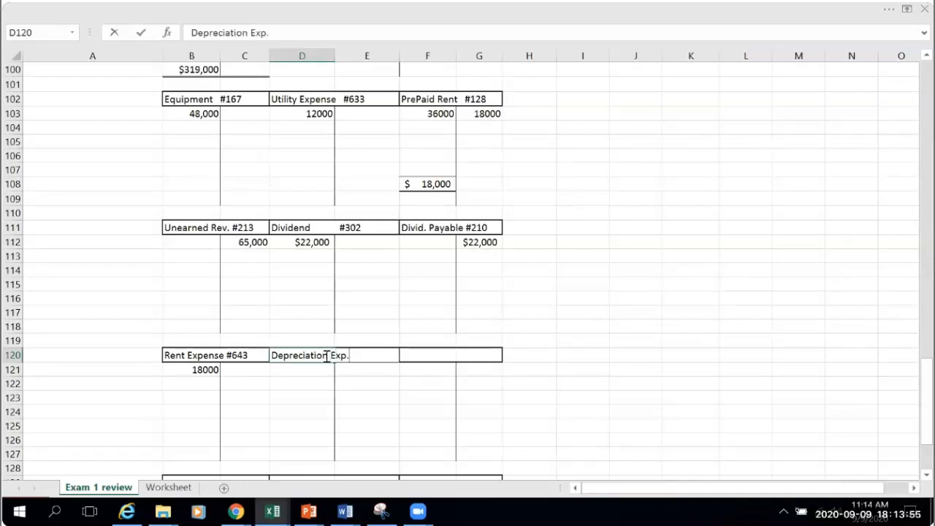
type("-EQP")
type("#168")
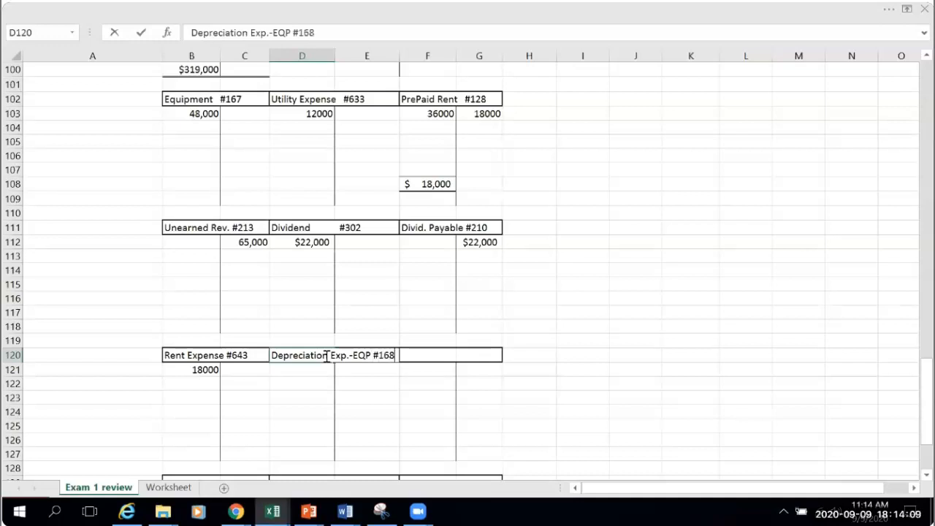
left_click(387, 412)
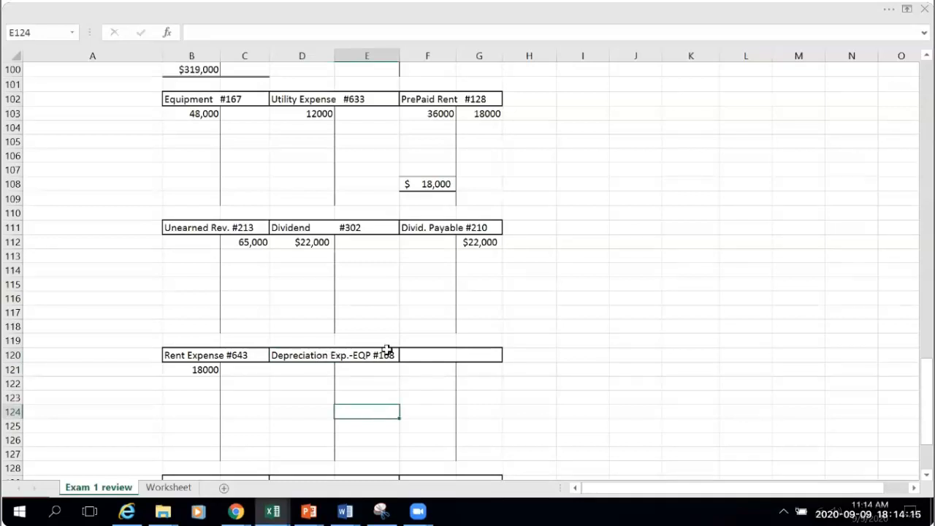
Check the depreciation expense account number on the Worksheet sheet and correct the T-account title in D120 to Depreciation Exp.-EQP #612.
left_click(391, 356)
left_click(282, 355)
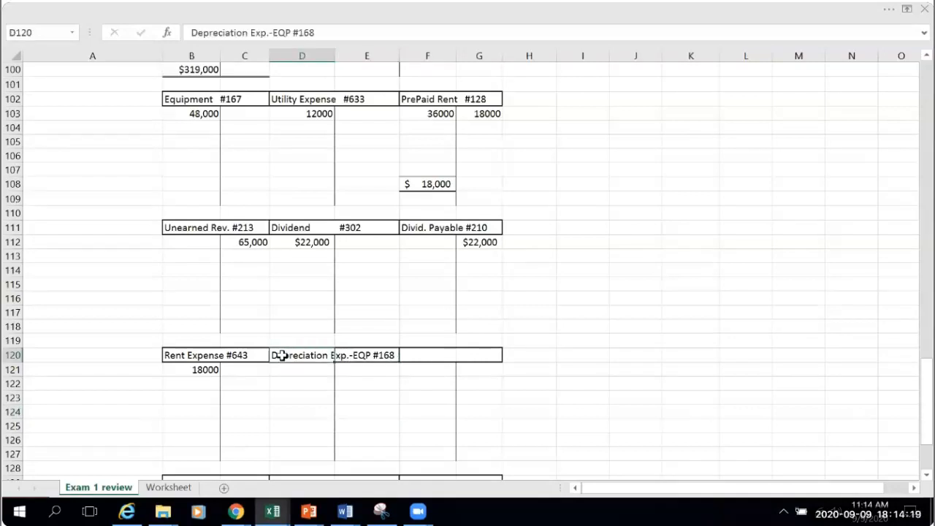
key("ctrl+Page_Down")
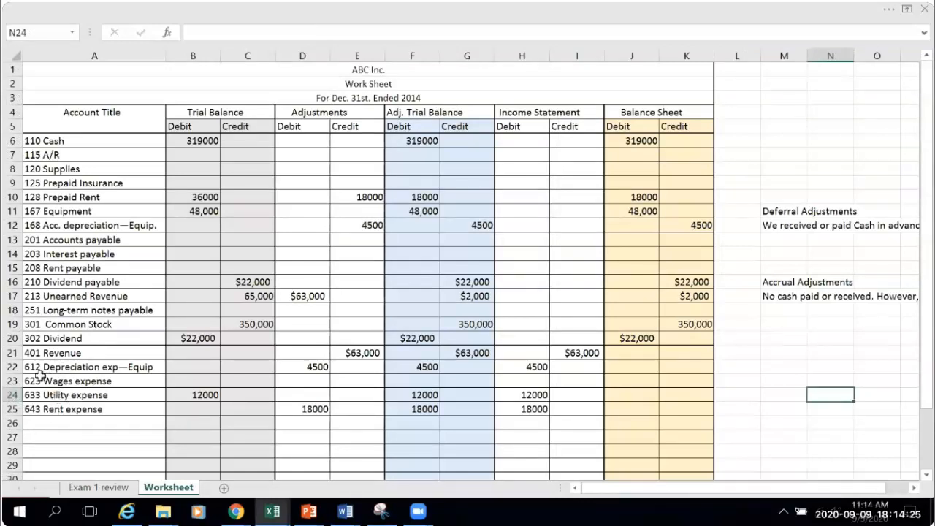
key("ctrl+Page_Up")
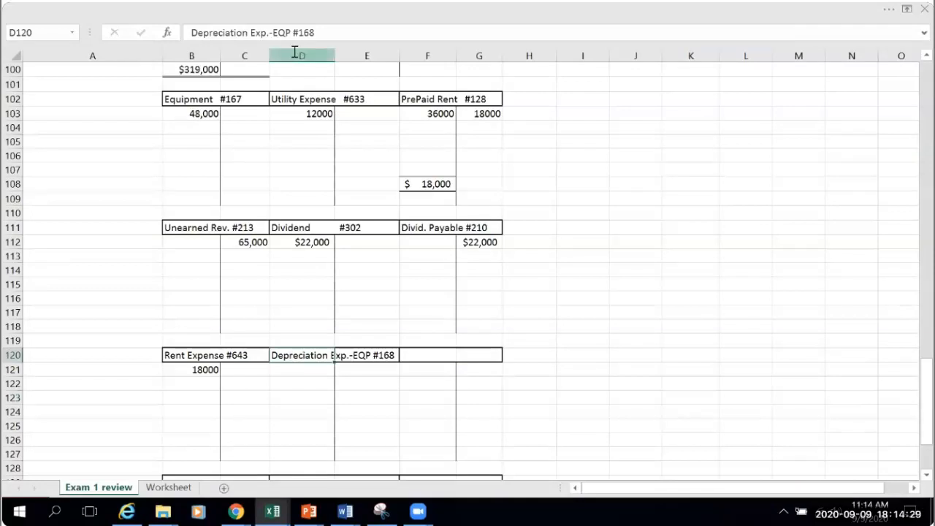
left_click(323, 32)
key("BackSpace")
key("BackSpace")
key("BackSpace")
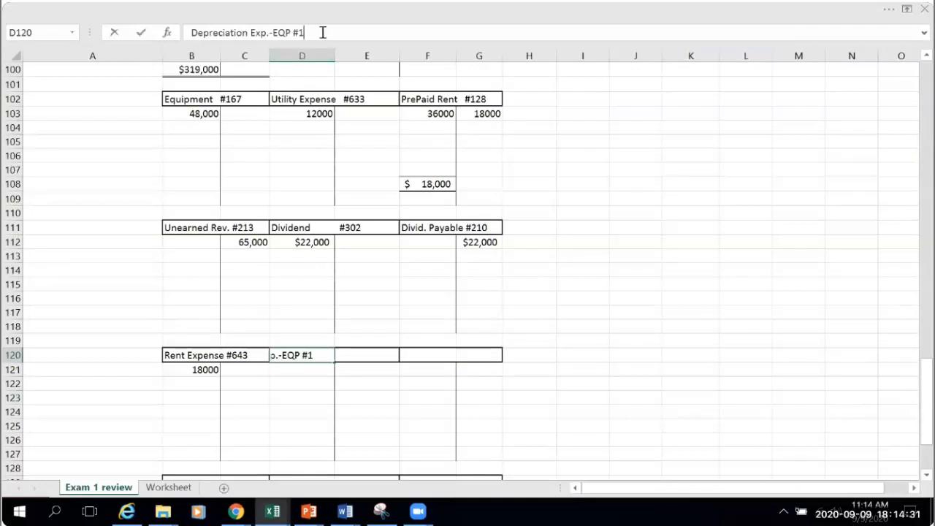
type("612")
left_click(299, 402)
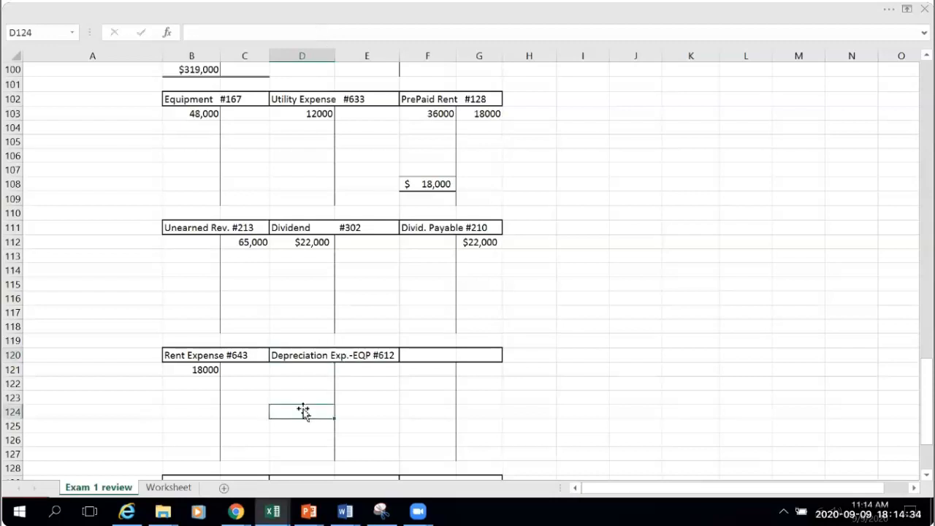
Post the depreciation expense debit to D121 of its T-account by linking it to the adjusting entry in B40.
left_click(315, 371)
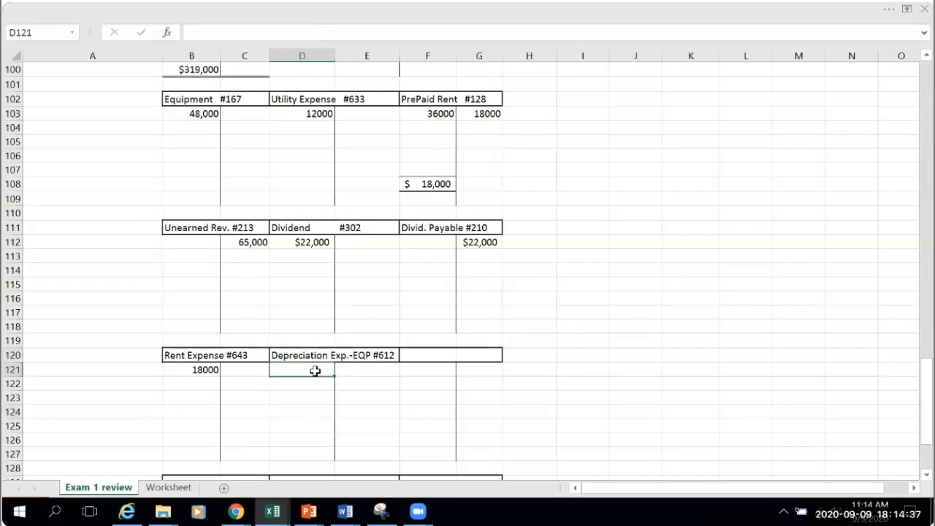
type("=")
scroll(150, 447, "up", 13)
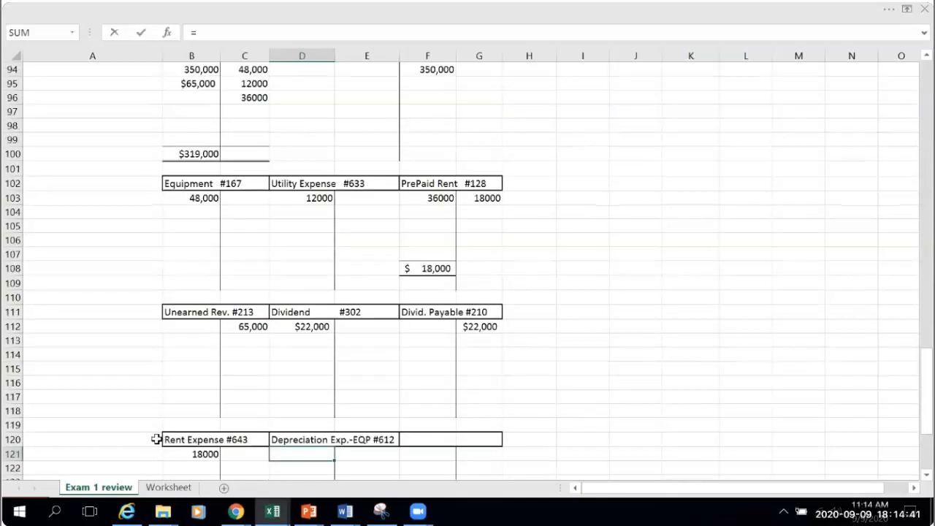
scroll(157, 438, "up", 4)
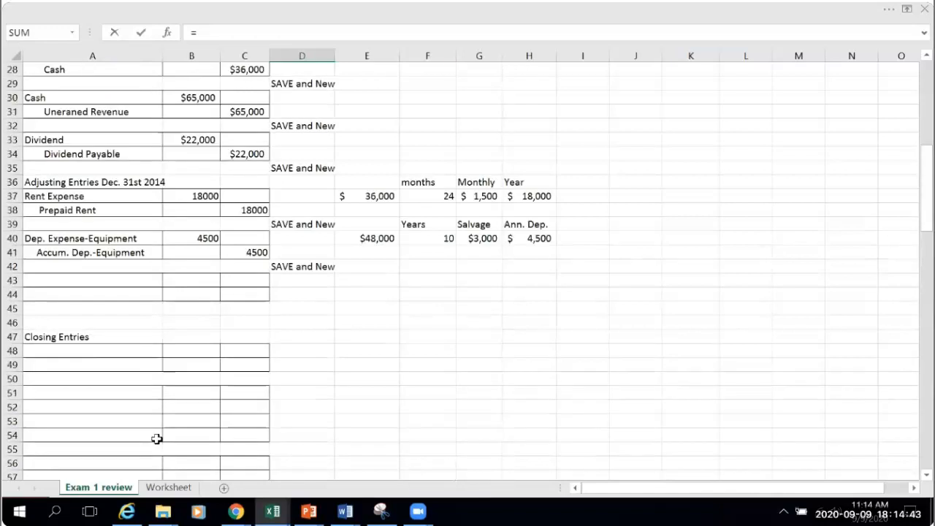
left_click(189, 240)
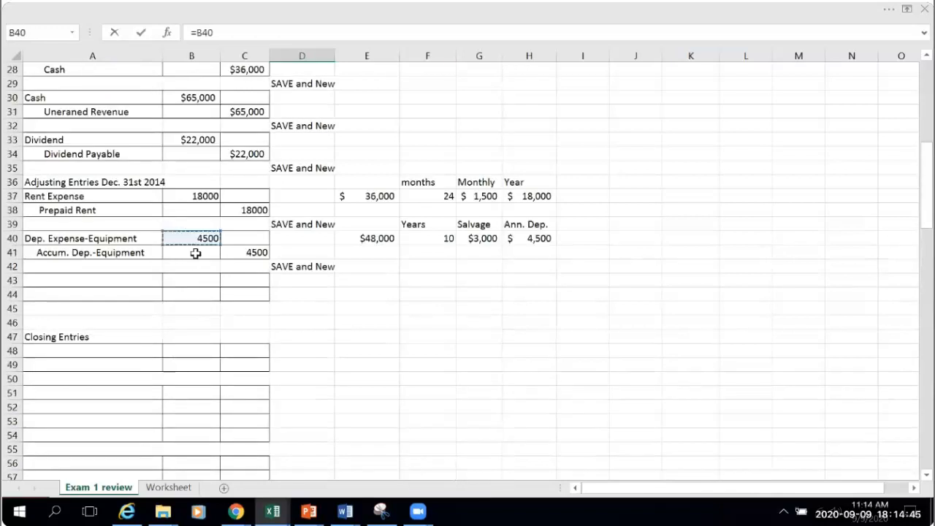
key("Return")
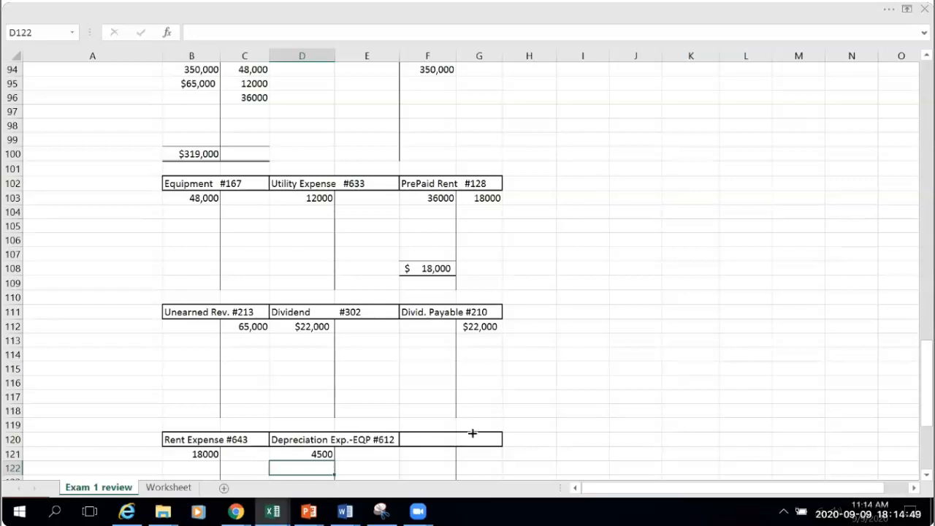
Title the T-account in F120, beside the depreciation expense account, as Acc. Dep.-EQP #168.
left_click(413, 440)
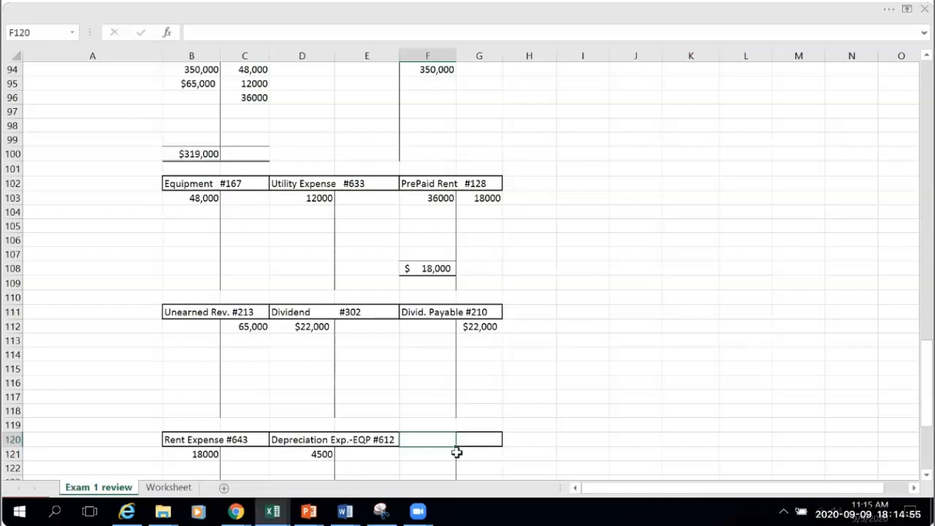
type("a")
key("BackSpace")
type("A")
type("cc")
type(". ")
type("Epr")
key("BackSpace")
key("BackSpace")
key("BackSpace")
type("Dep.-Eqp")
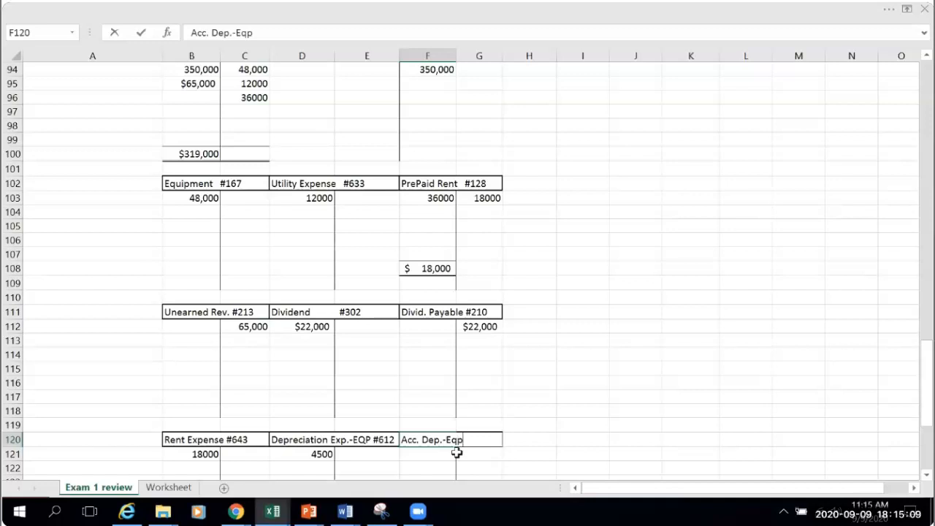
key("BackSpace")
key("BackSpace")
type("QP #168")
scroll(411, 456, "down", 1)
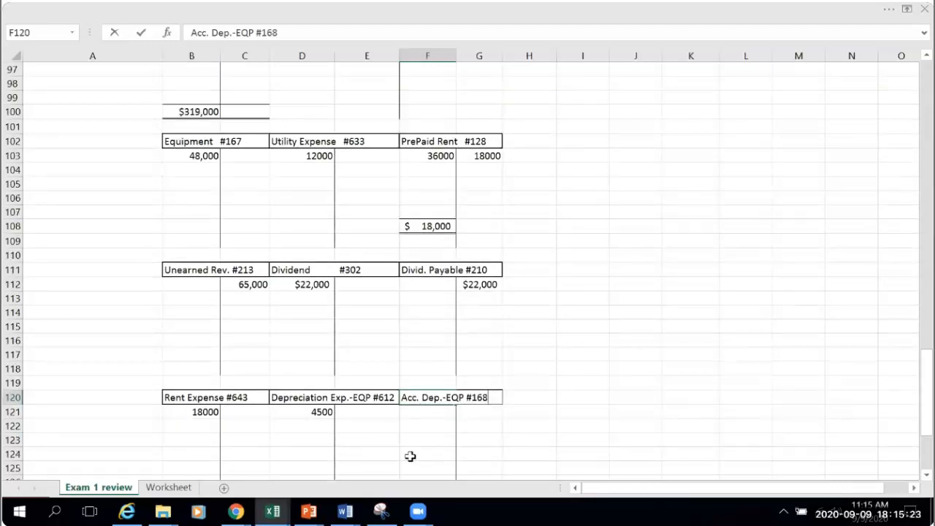
scroll(476, 370, "down", 1)
Post the accumulated depreciation credit to G121 of its T-account by linking it to the adjusting entry in C41.
left_click(475, 370)
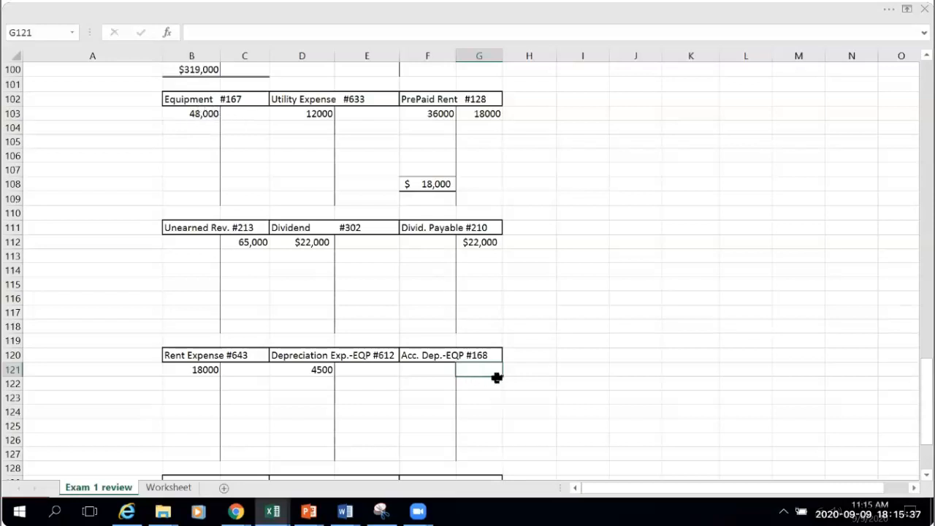
type("=")
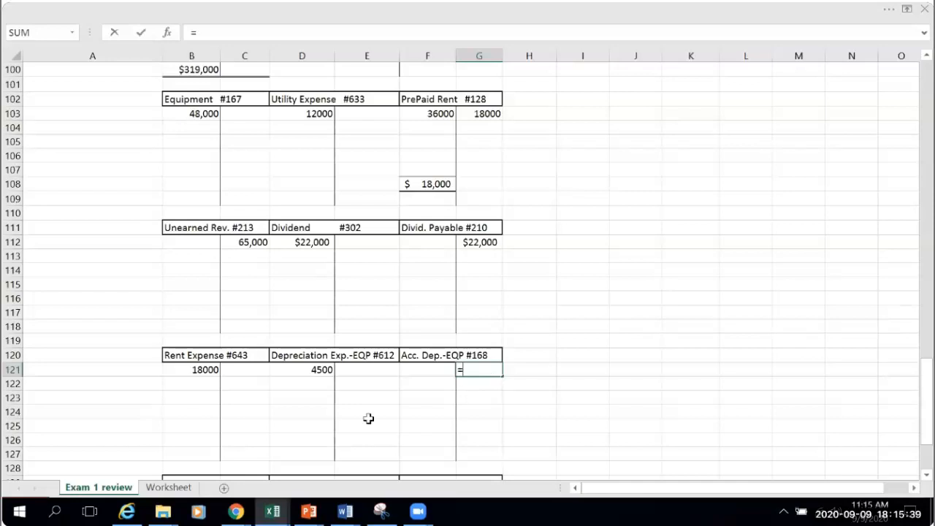
scroll(250, 368, "up", 20)
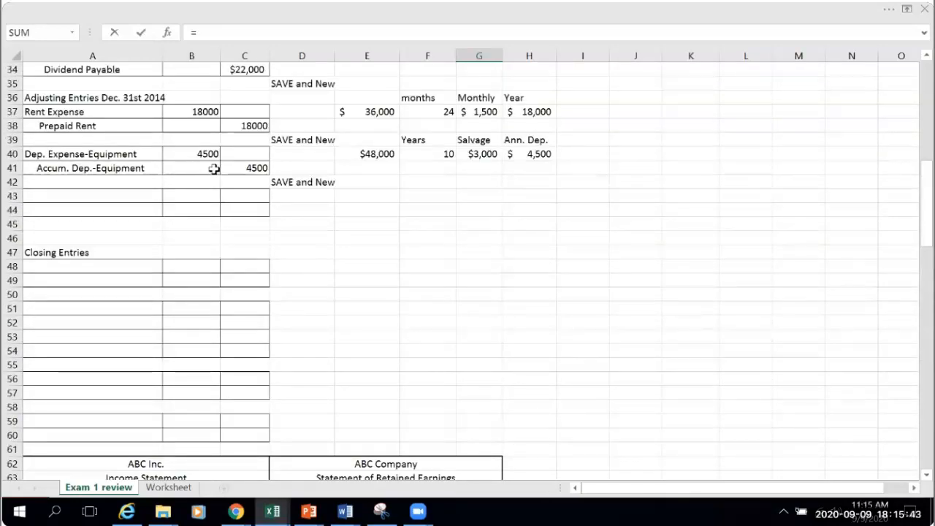
left_click(247, 166)
key("Return")
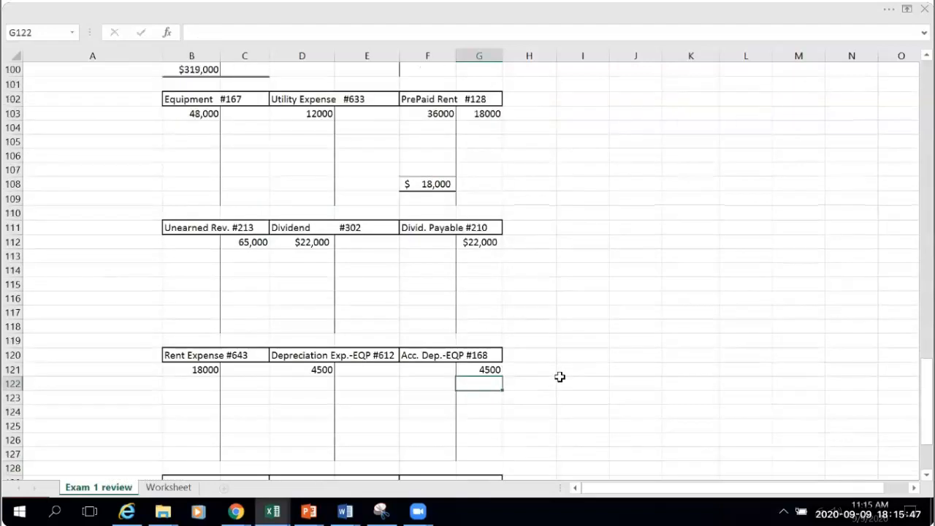
left_click(560, 376)
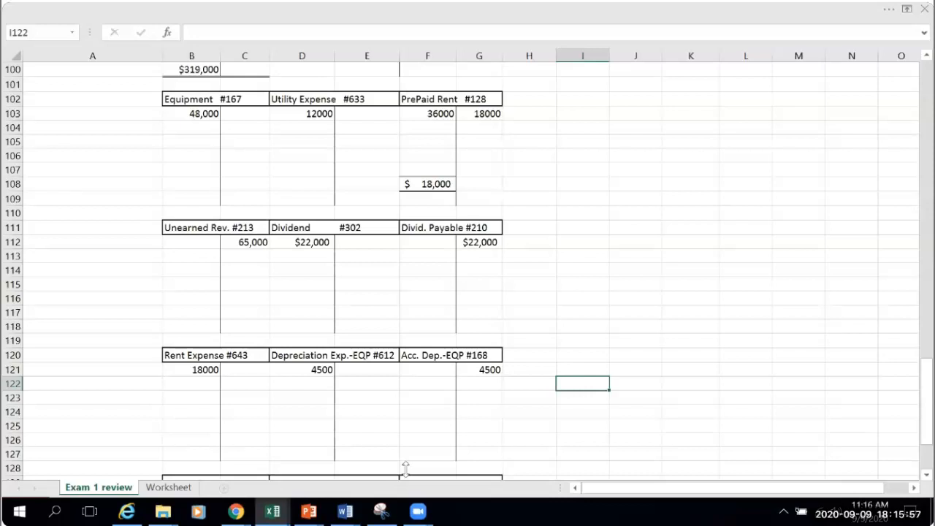
left_click(581, 308)
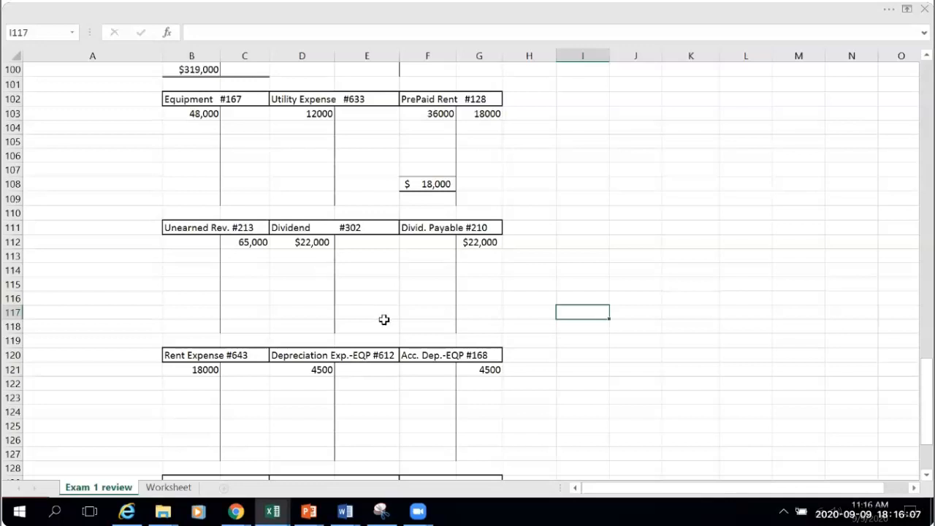
scroll(354, 301, "up", 3)
scroll(354, 302, "up", 1)
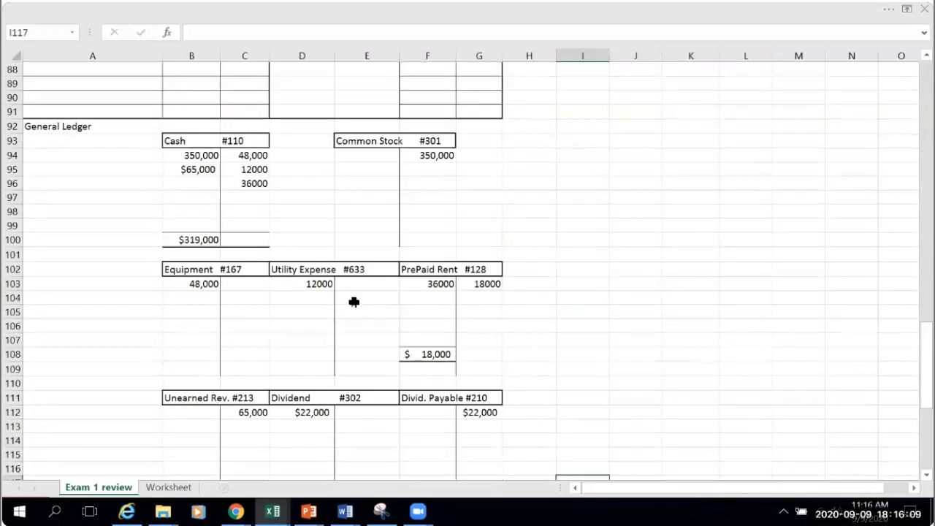
scroll(422, 307, "down", 4)
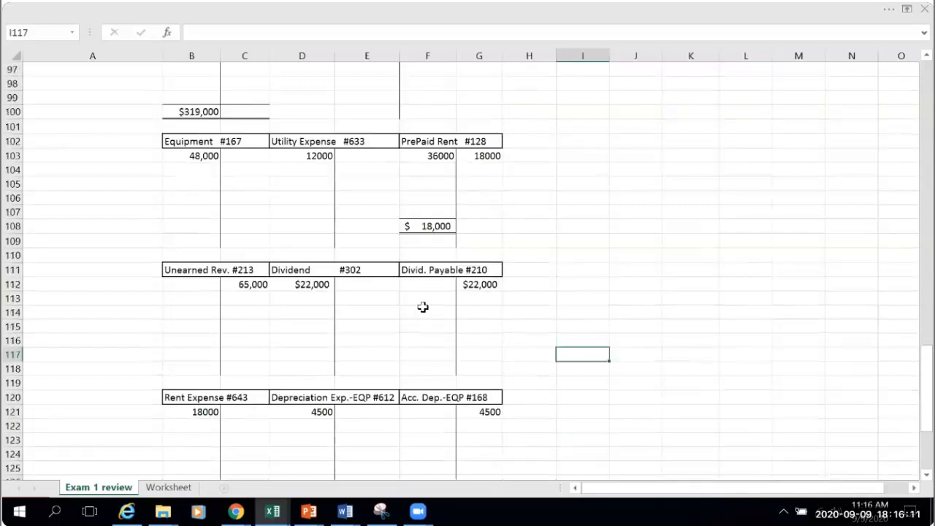
Check the unearned revenue adjustment on the Worksheet sheet and enter Unearned Revenue as the debit account of the next adjusting entry in A43.
scroll(424, 307, "up", 4)
scroll(424, 307, "up", 17)
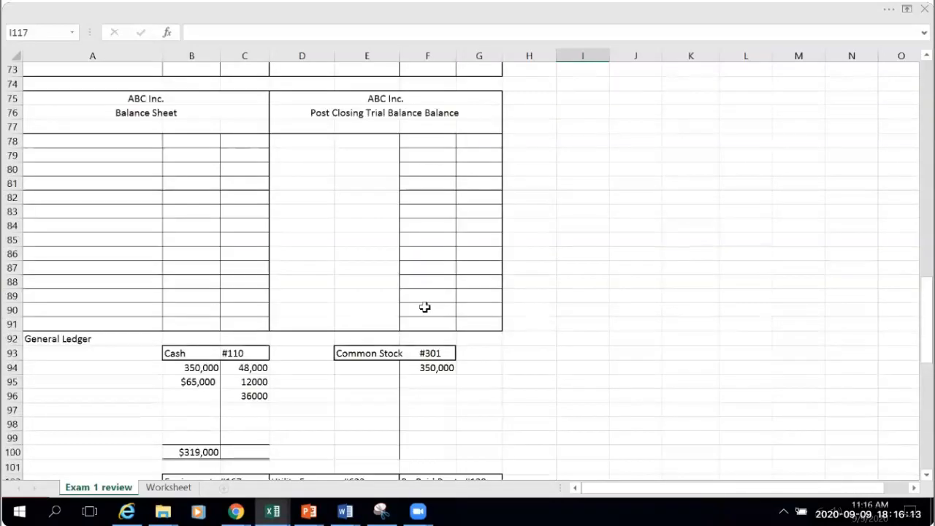
scroll(425, 307, "up", 1)
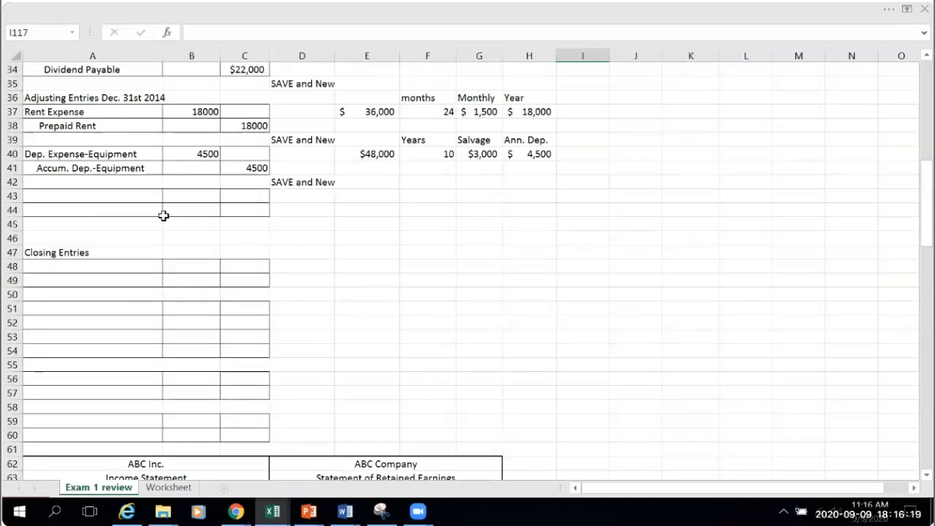
left_click(53, 196)
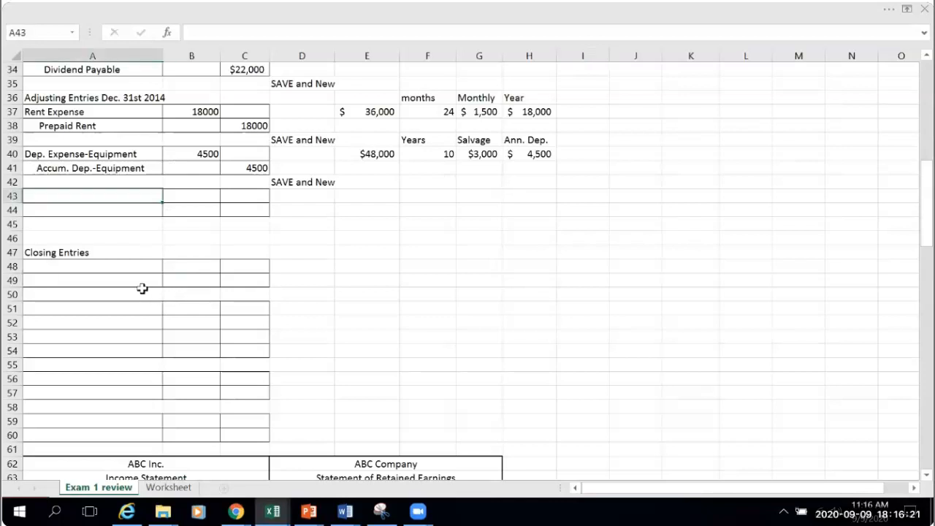
left_click(170, 488)
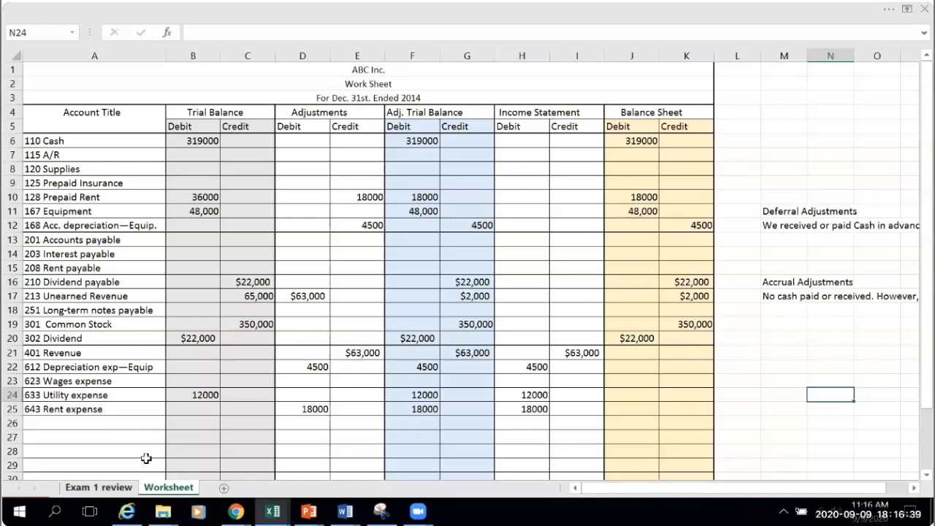
key("ctrl+Page_Up")
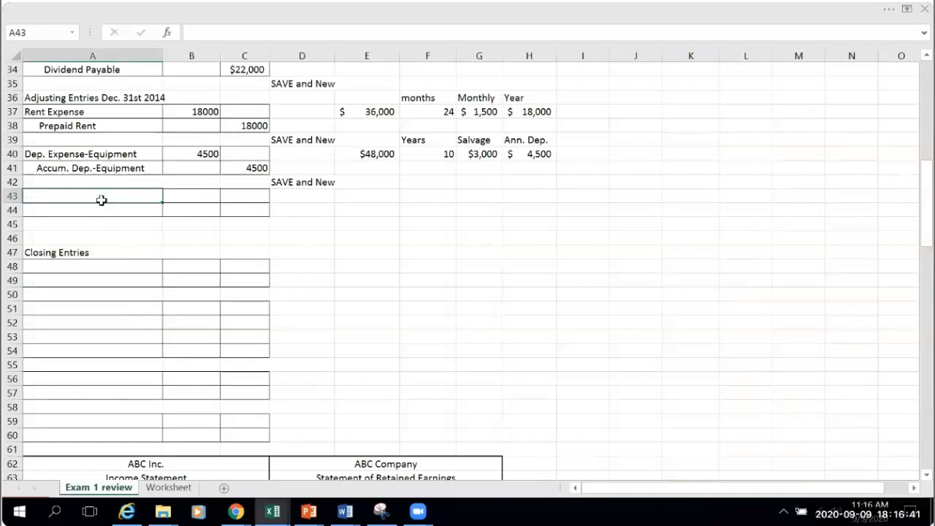
type("Unearn")
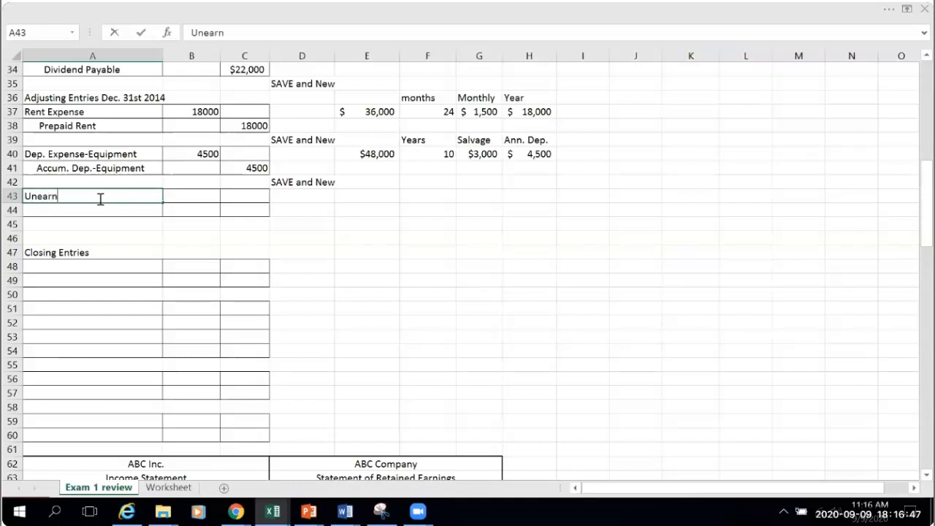
type("ed R")
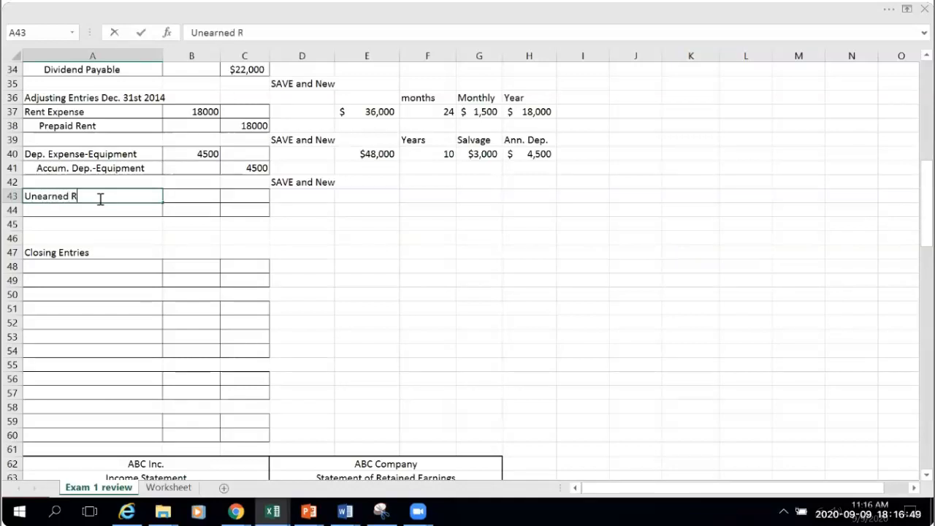
type("evenue")
key("Tab")
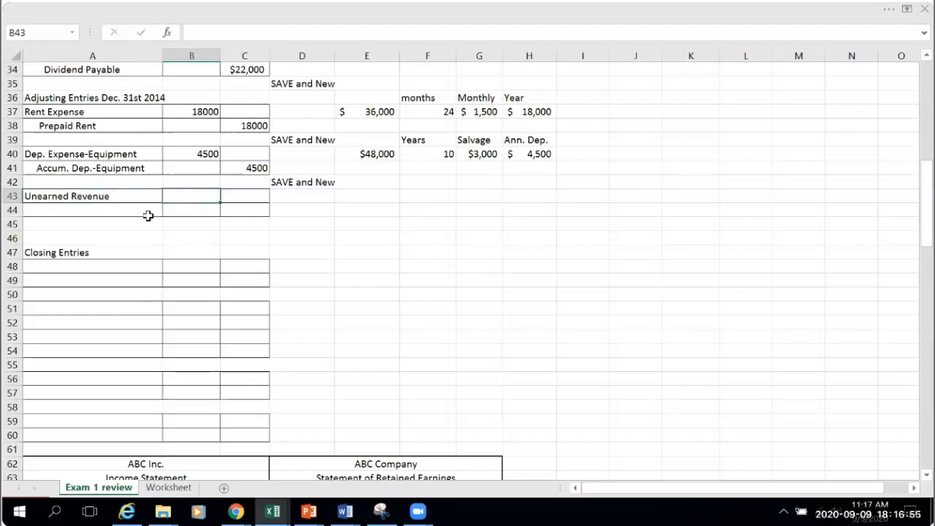
Link the Unearned Revenue debit in B43 to the adjustment debit in cell D17 of the Worksheet sheet.
type("=")
left_click(168, 487)
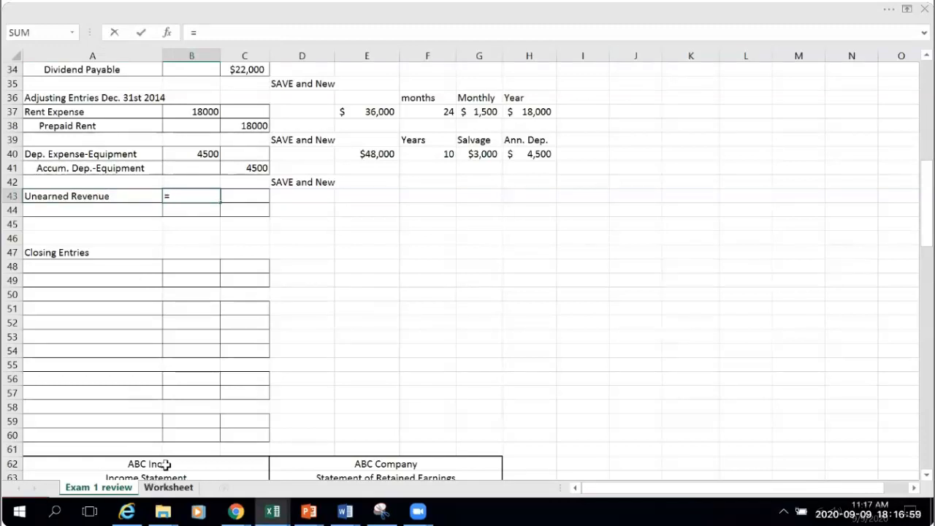
left_click(316, 296)
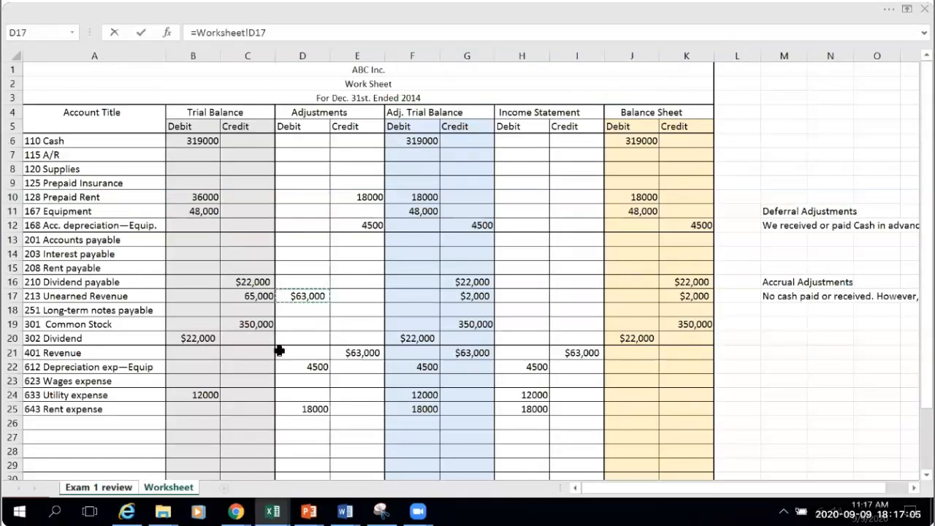
key("Return")
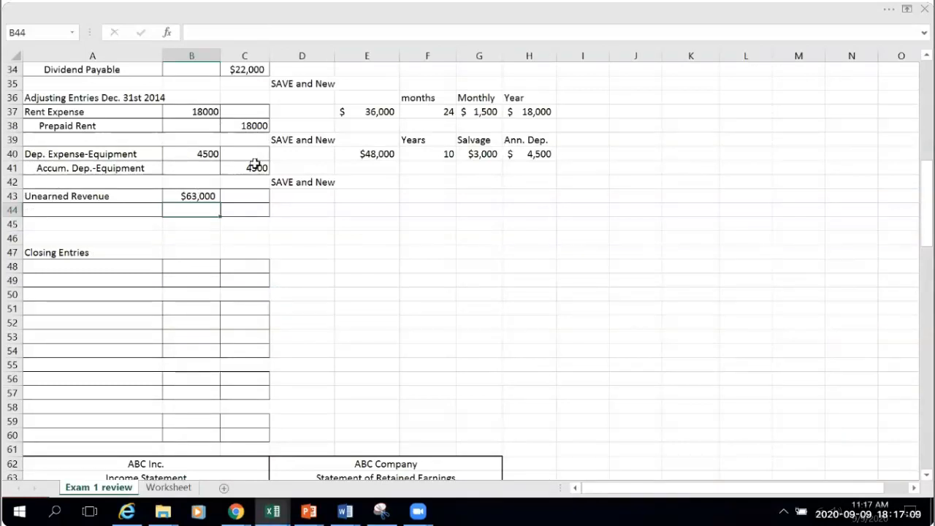
Enter Revenue, indented, as the credit account in A44 below Unearned Revenue.
left_click(85, 217)
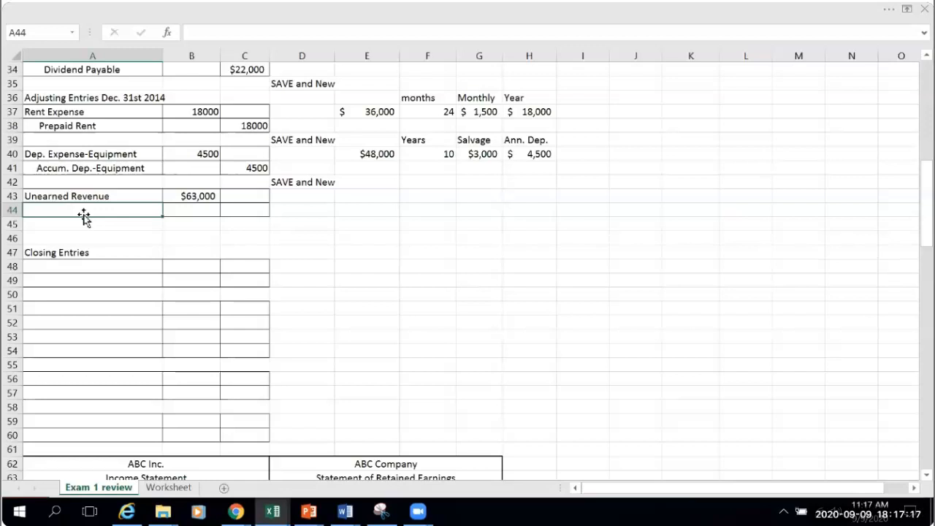
double_click(85, 216)
type("Revenue")
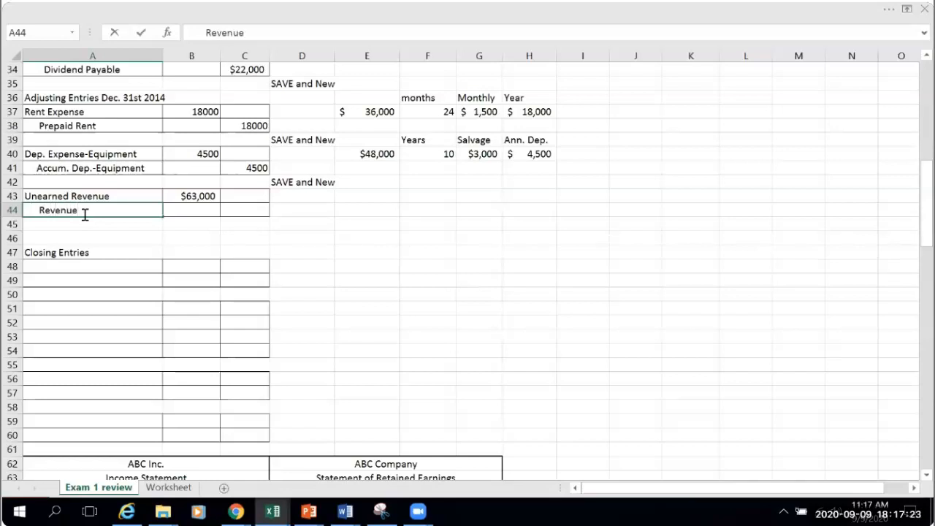
Link the Revenue credit in C44 to the adjustment credit in cell E21 of the Worksheet sheet.
left_click(235, 208)
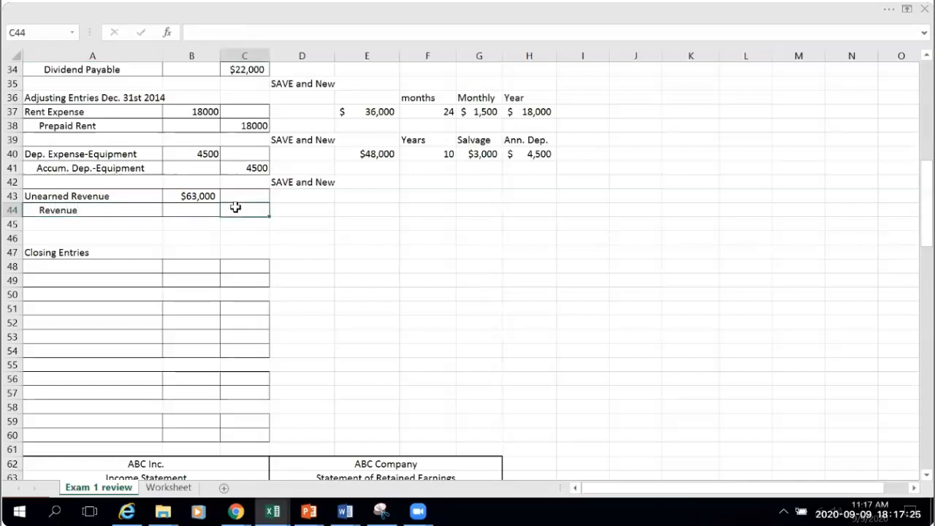
type("=")
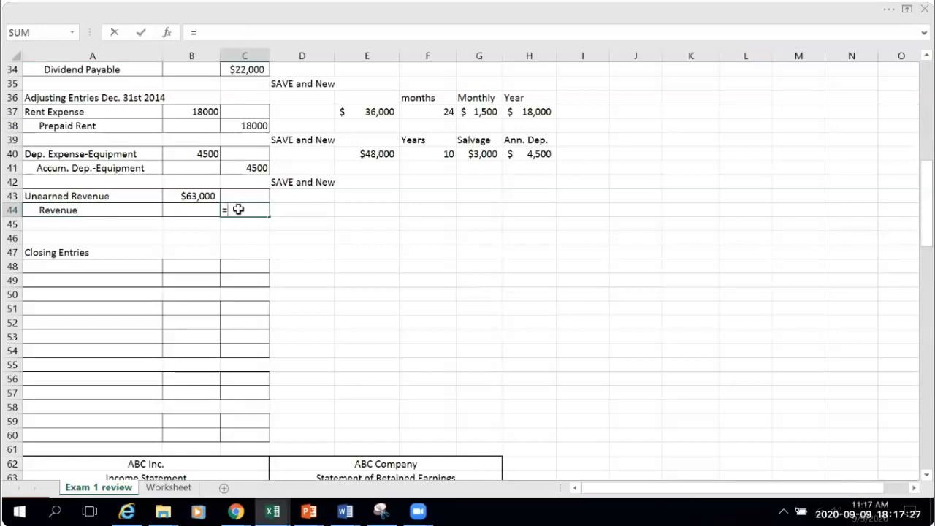
key("ctrl+Page_Down")
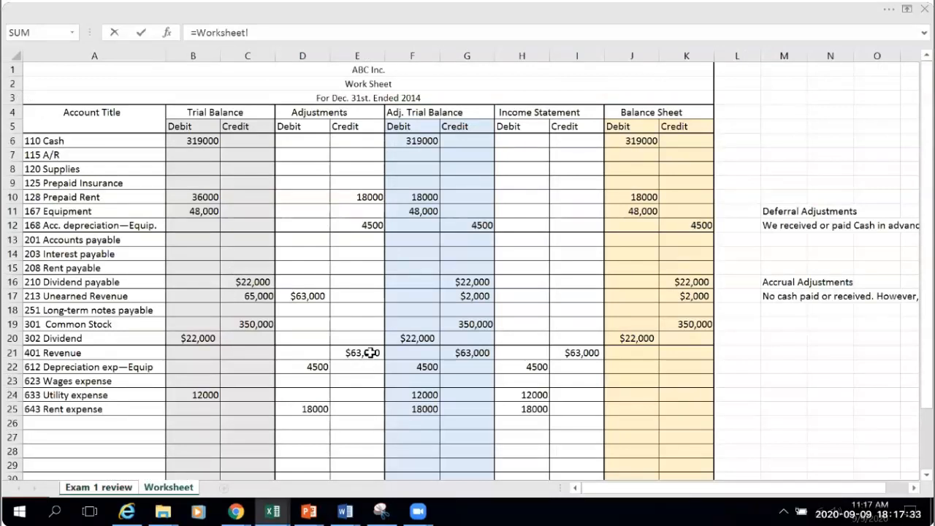
left_click(371, 352)
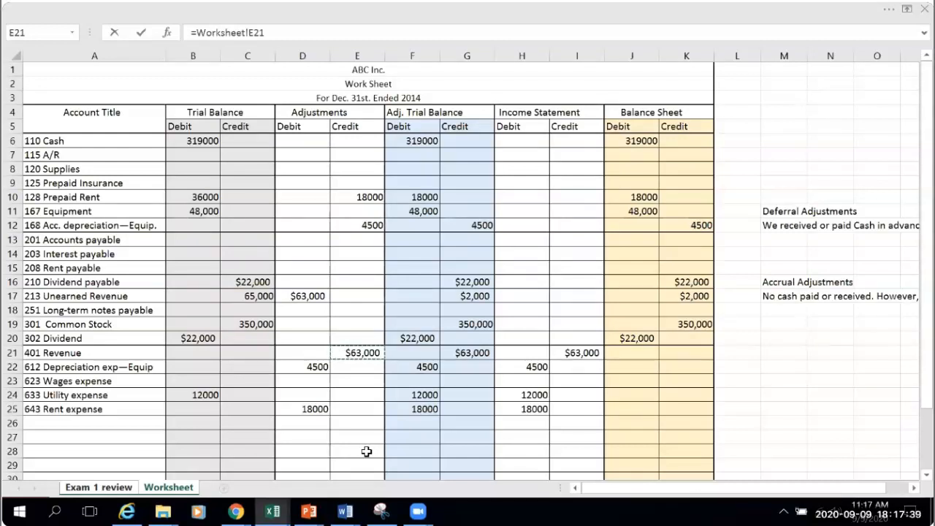
key("Return")
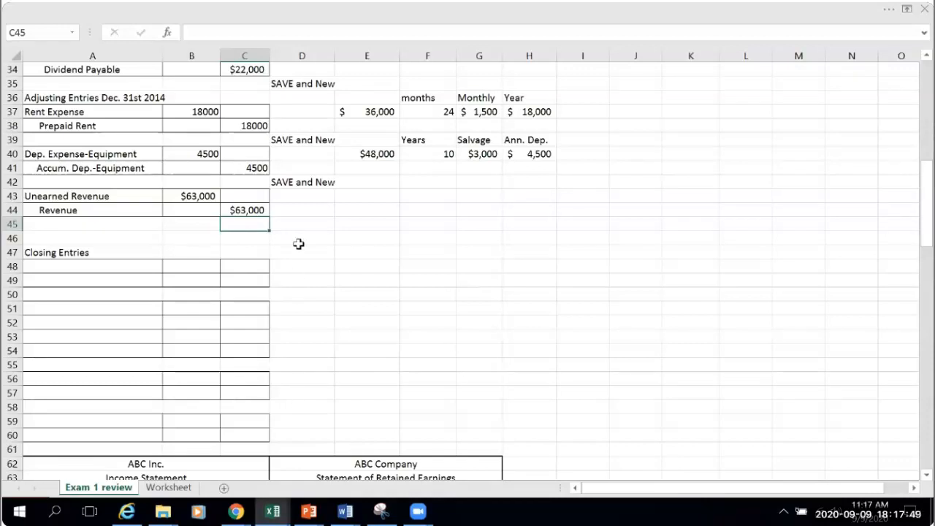
Copy the SAVE and New note from D42 to D45, below the unearned revenue adjusting entry.
left_click(303, 183)
key("ctrl+c")
left_click(291, 223)
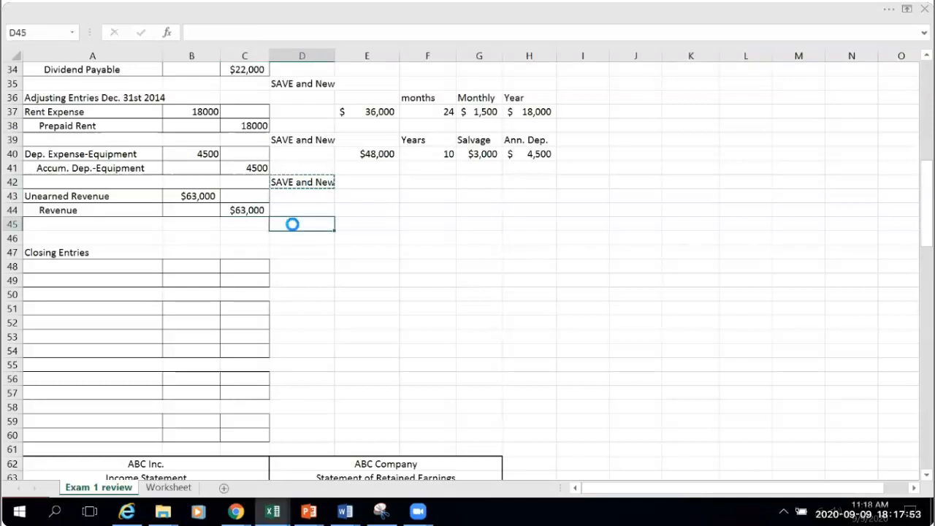
key("ctrl+v")
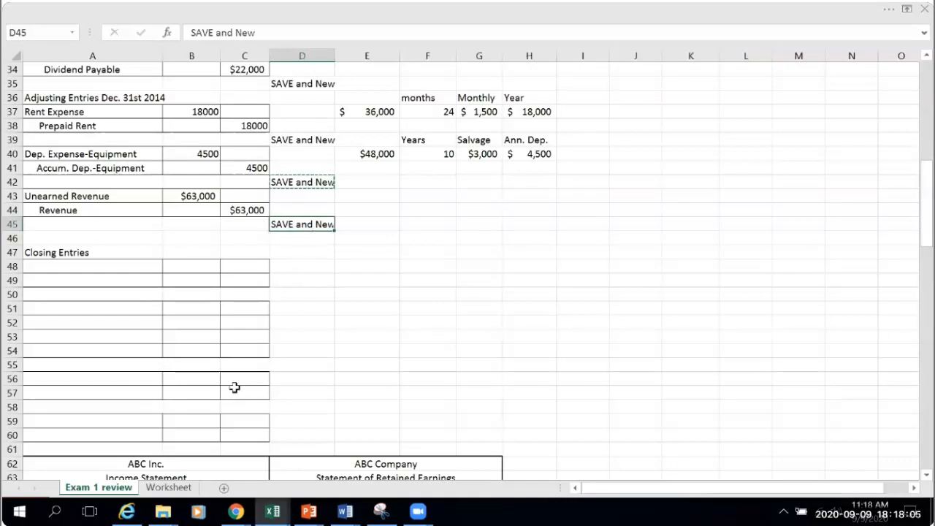
Post the unearned revenue debit to B112 of the Unearned Rev. #213 T-account by linking it to the adjusting entry in B43.
scroll(234, 387, "down", 14)
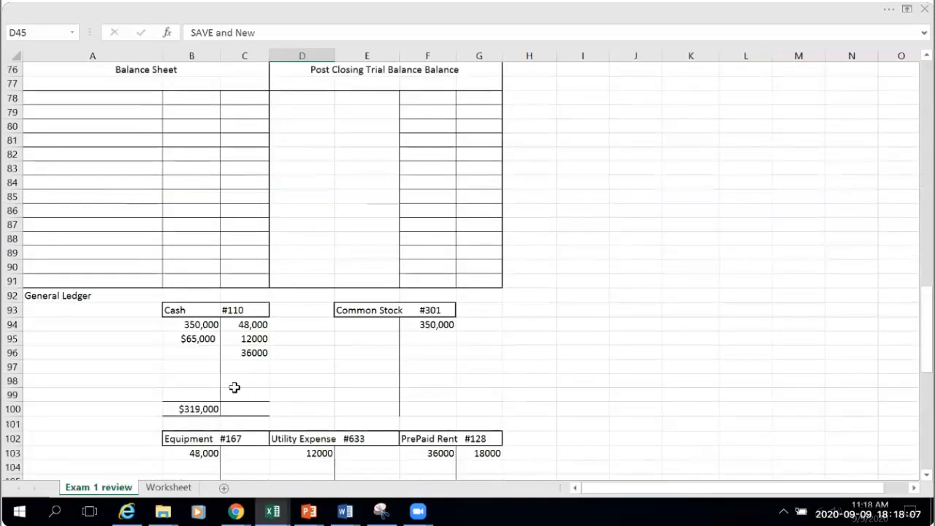
scroll(234, 388, "down", 7)
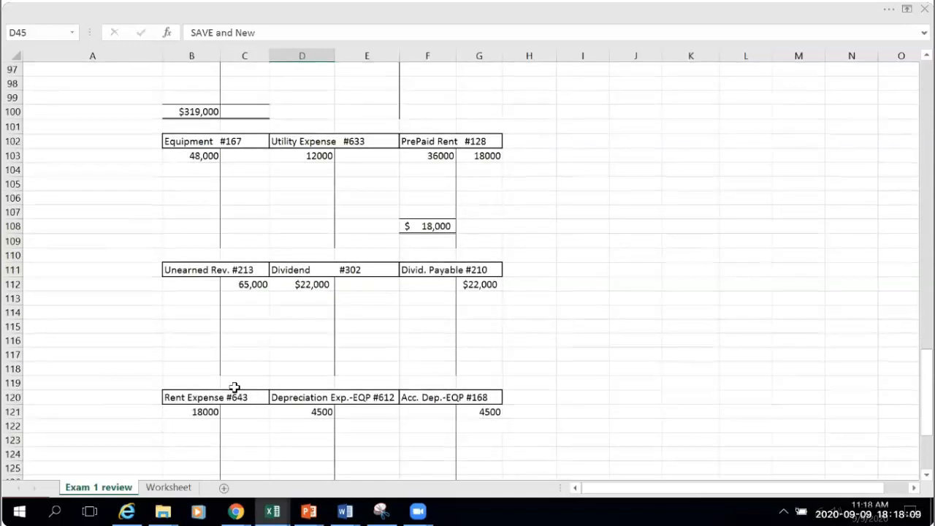
scroll(234, 387, "down", 2)
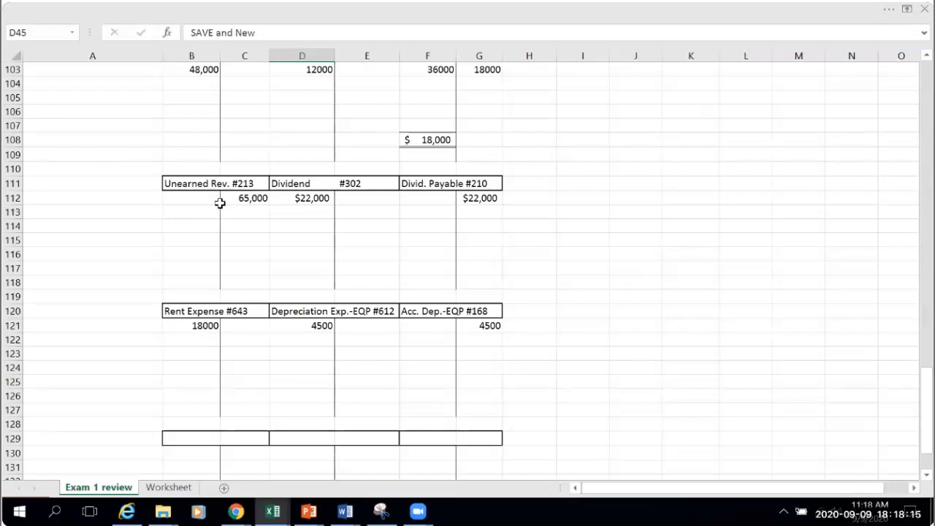
left_click(180, 197)
type("=")
scroll(189, 219, "up", 14)
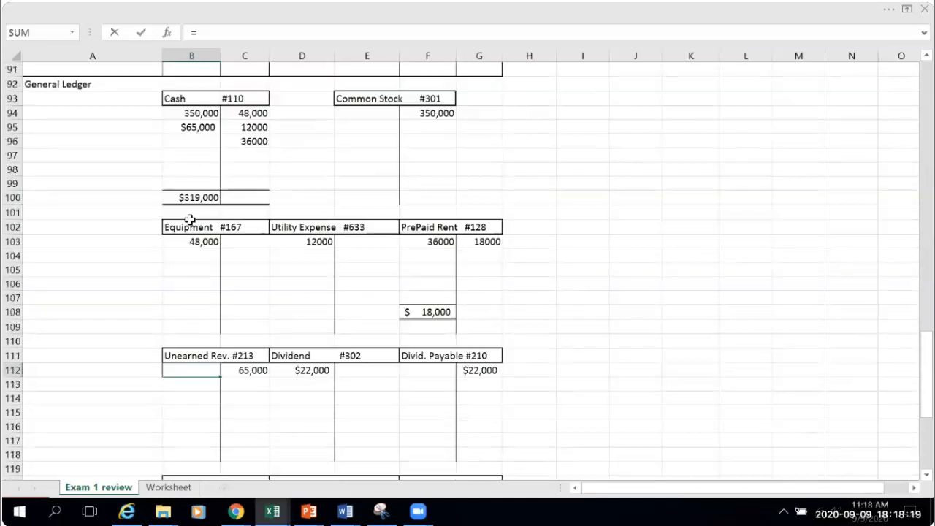
scroll(189, 219, "up", 8)
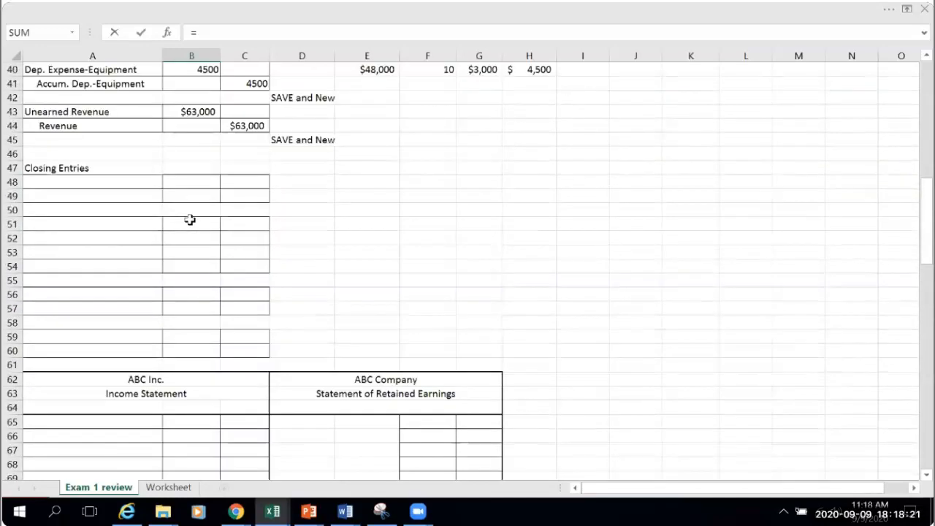
left_click(204, 153)
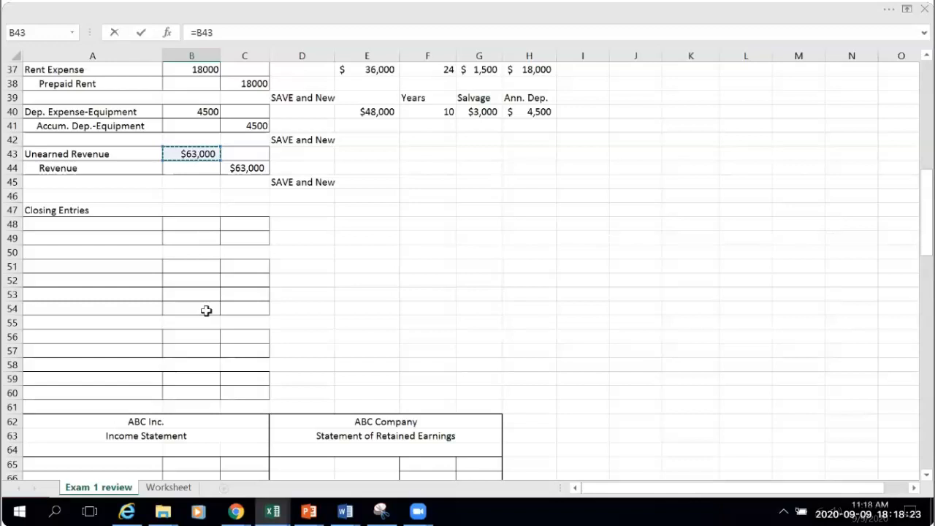
key("Return")
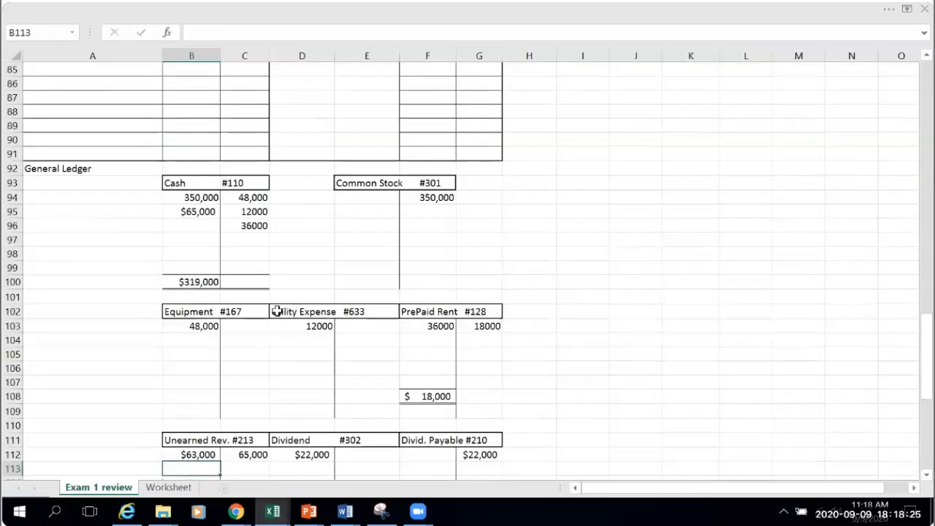
Title the empty T-account in B129, below the rent expense account, as Revenue.
scroll(277, 310, "down", 2)
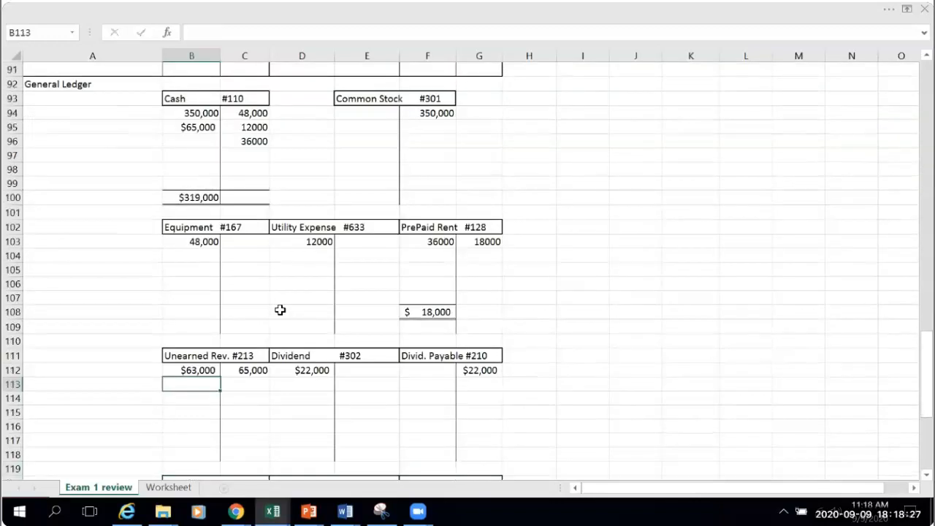
scroll(282, 311, "down", 5)
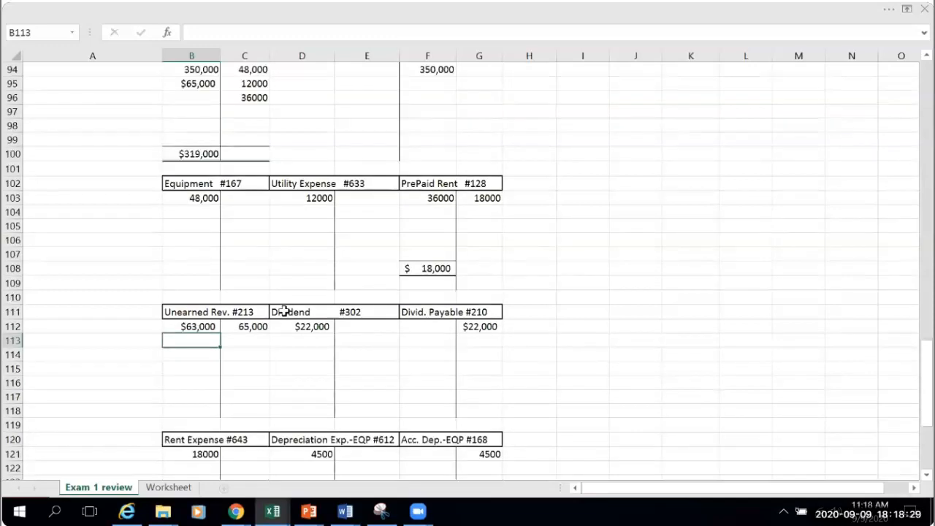
left_click(195, 396)
key("Escape")
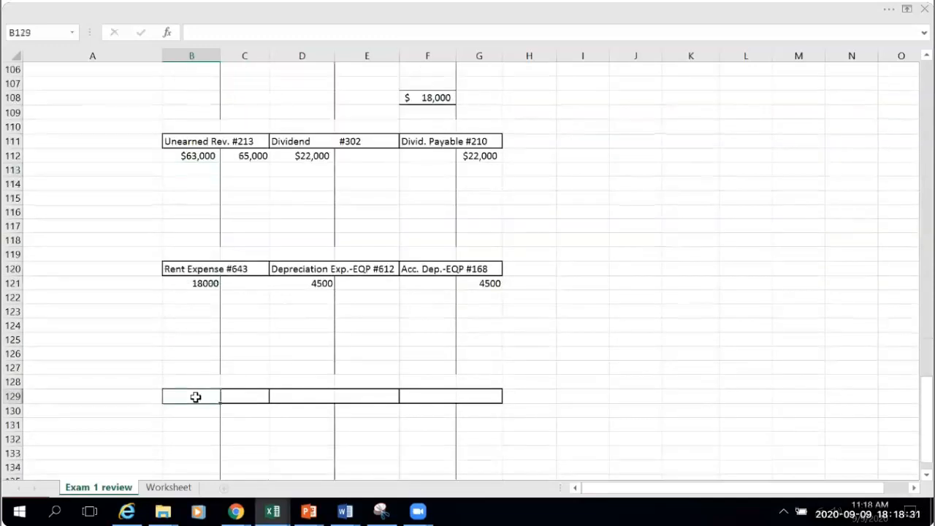
type("Revenue")
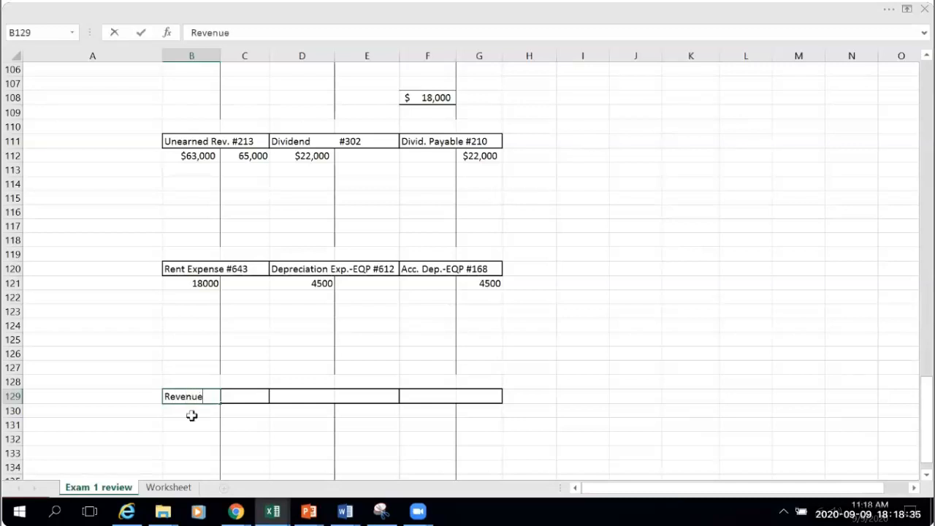
left_click(191, 415)
Look up the revenue account number on the Worksheet sheet and add #401 to the T-account title in B129.
left_click(184, 396)
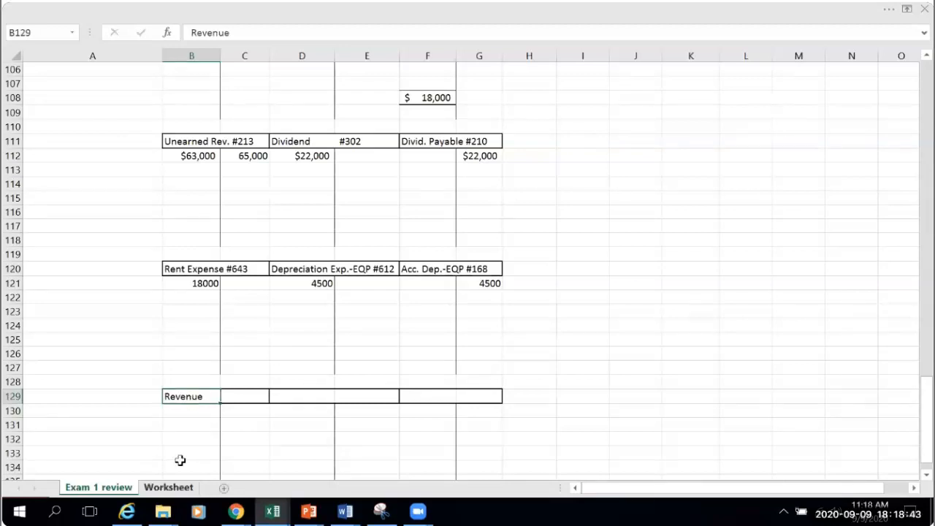
key("ctrl+Page_Down")
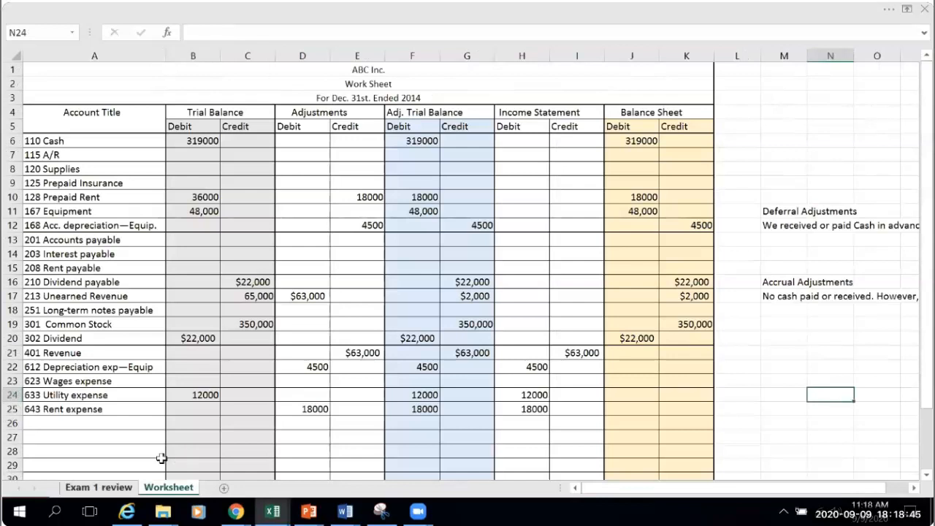
key("ctrl+Page_Up")
left_click(263, 32)
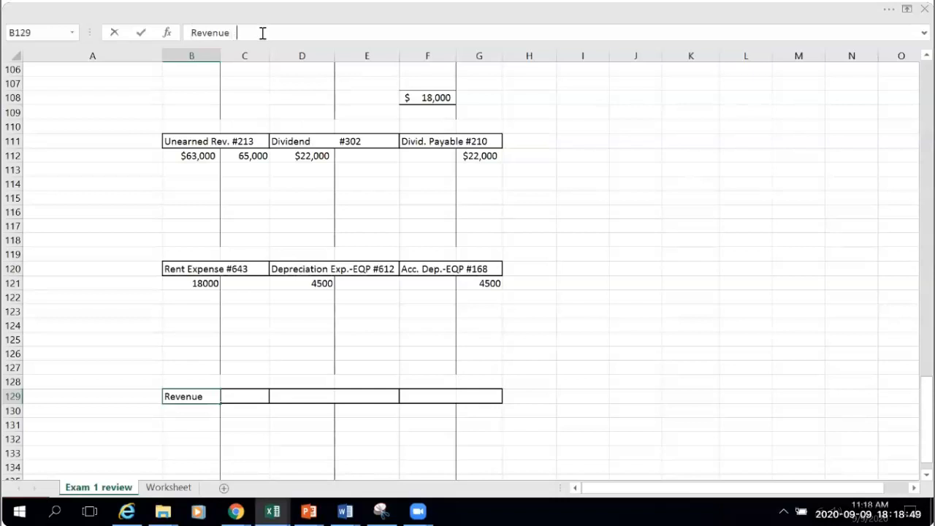
type("#401")
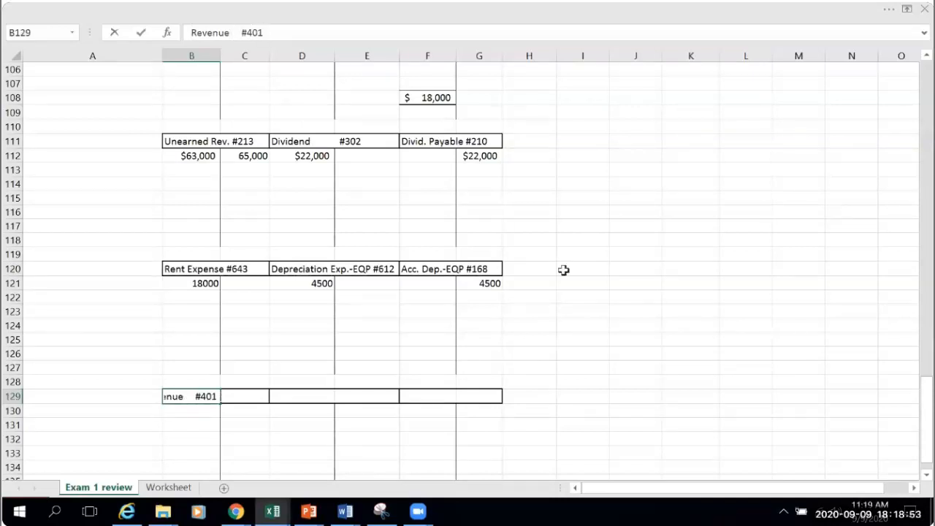
Post the revenue credit to C130 of the Revenue #401 T-account by linking it to the adjustments credit in E21 of the Worksheet sheet.
left_click(601, 316)
left_click(242, 416)
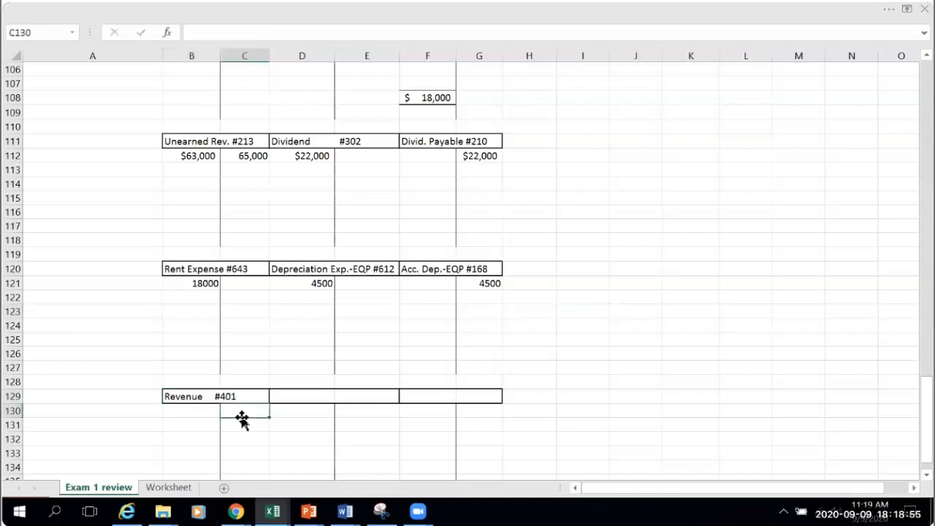
type("=Worksheet!")
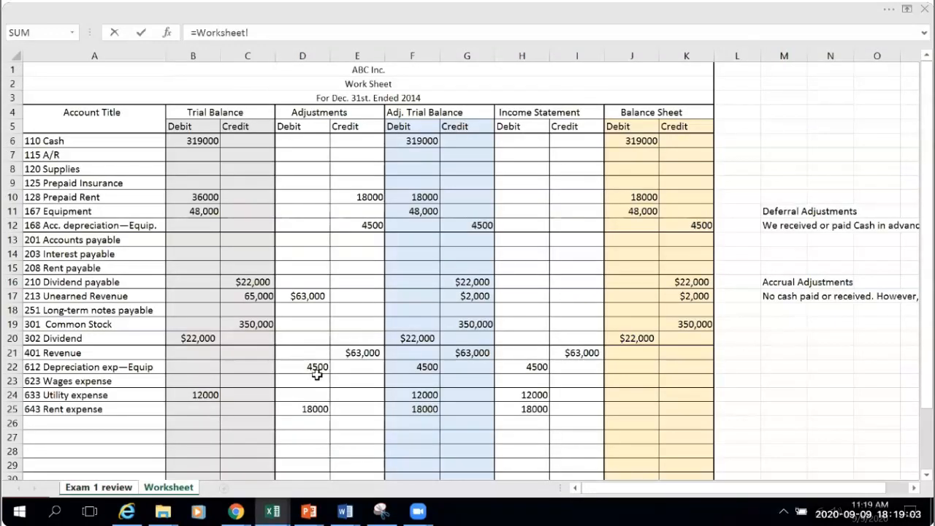
left_click(371, 352)
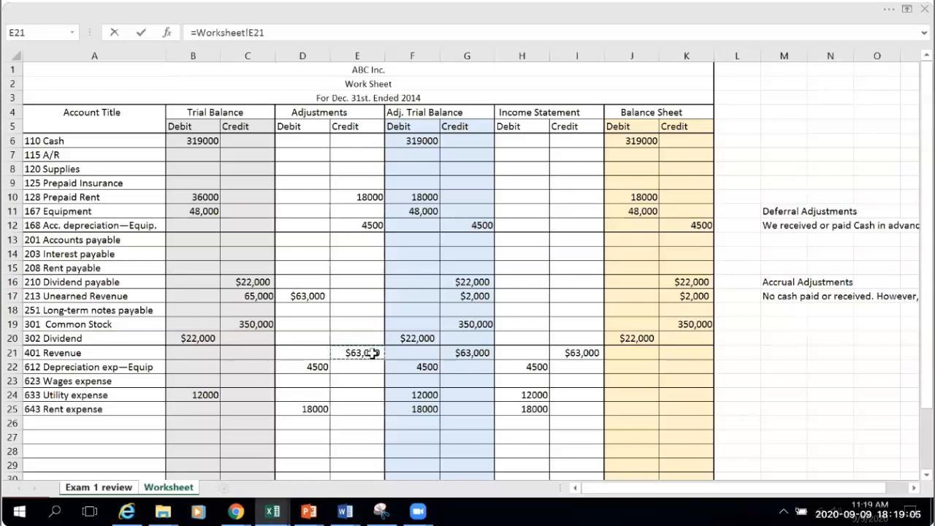
key("Return")
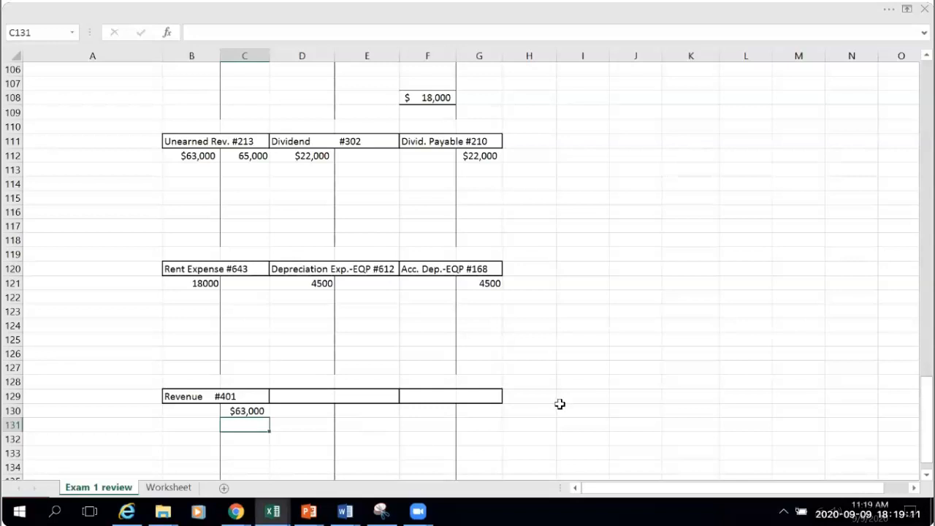
scroll(559, 404, "down", 2)
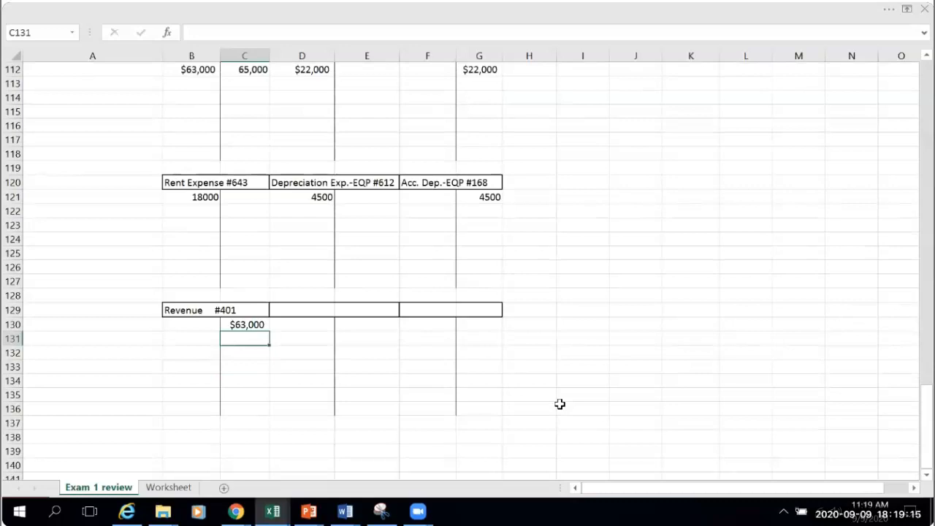
scroll(559, 404, "up", 2)
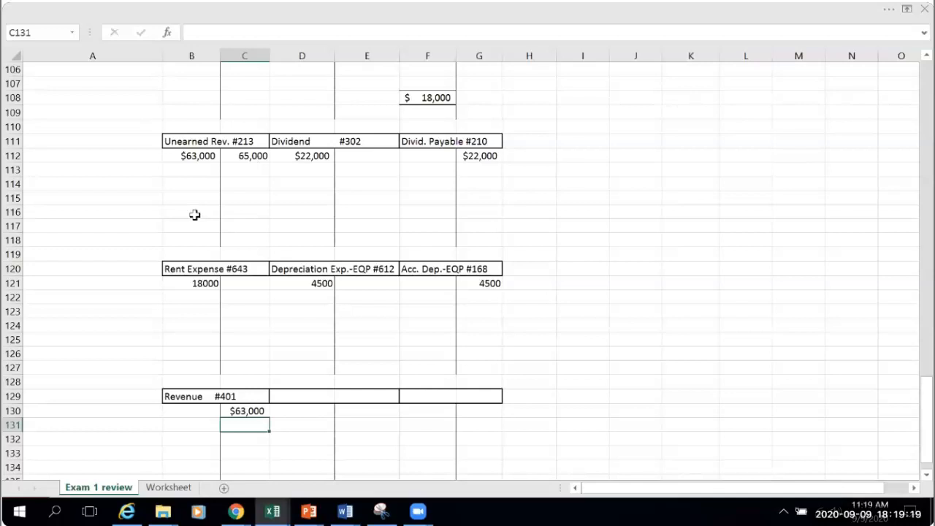
left_click_drag(202, 214, 234, 216)
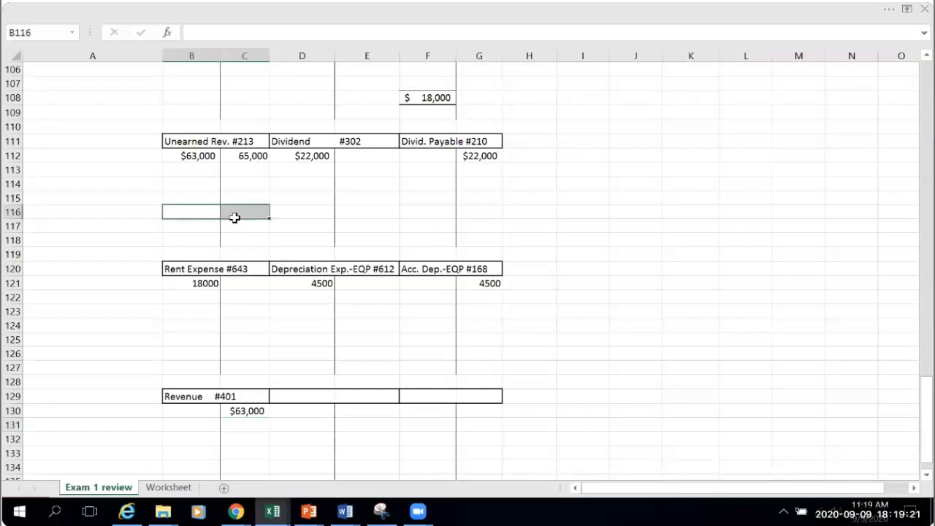
left_click(198, 225)
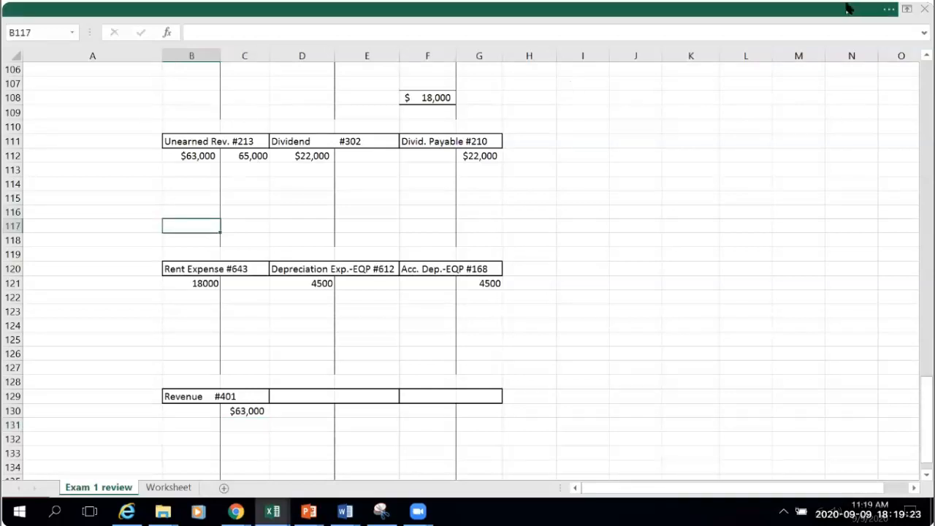
left_click(889, 10)
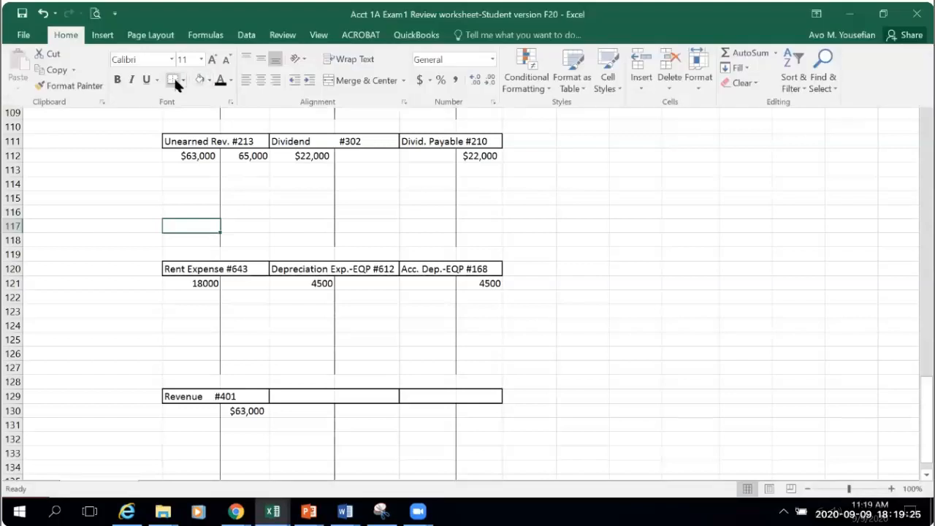
left_click(167, 224)
type("=")
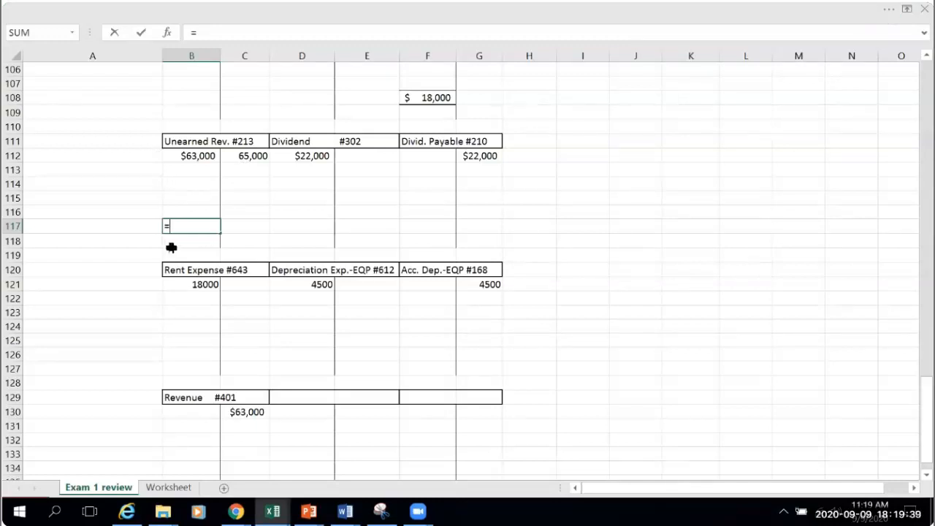
left_click(886, 12)
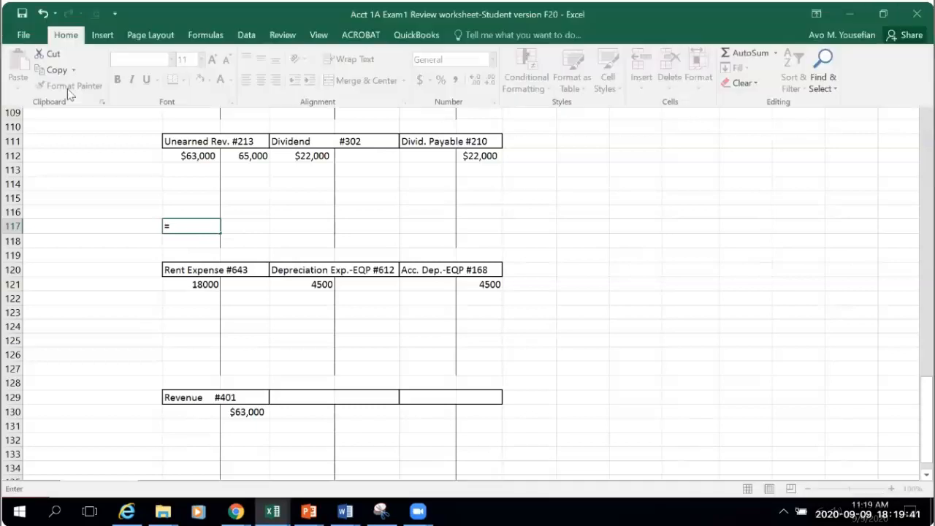
left_click(43, 13)
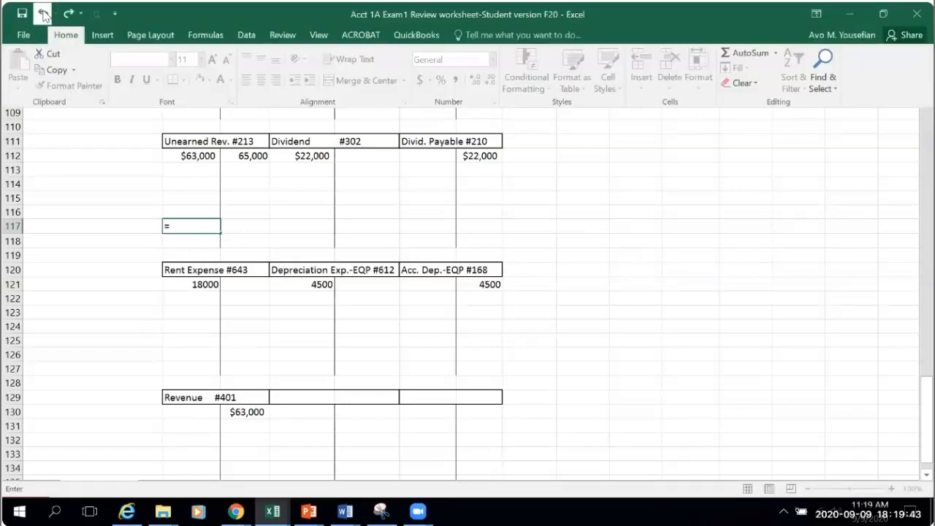
left_click(269, 208)
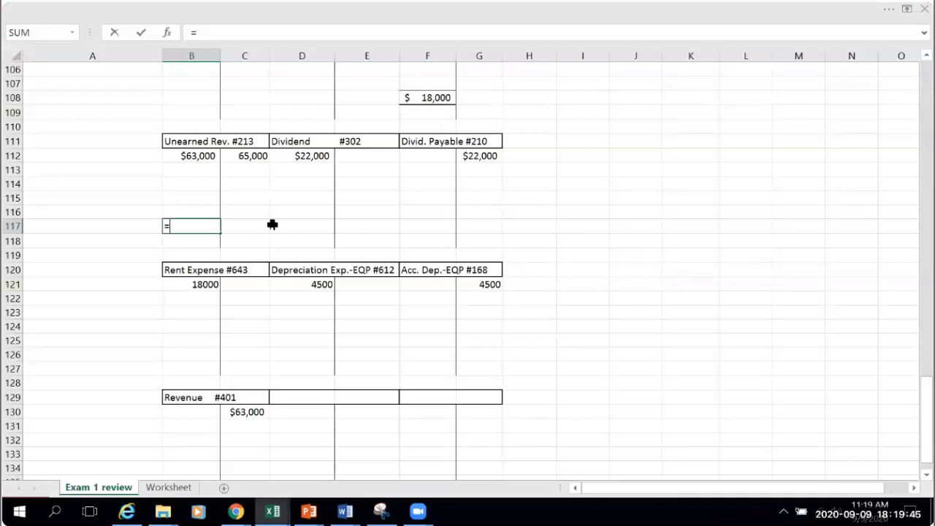
key("Escape")
left_click(252, 226)
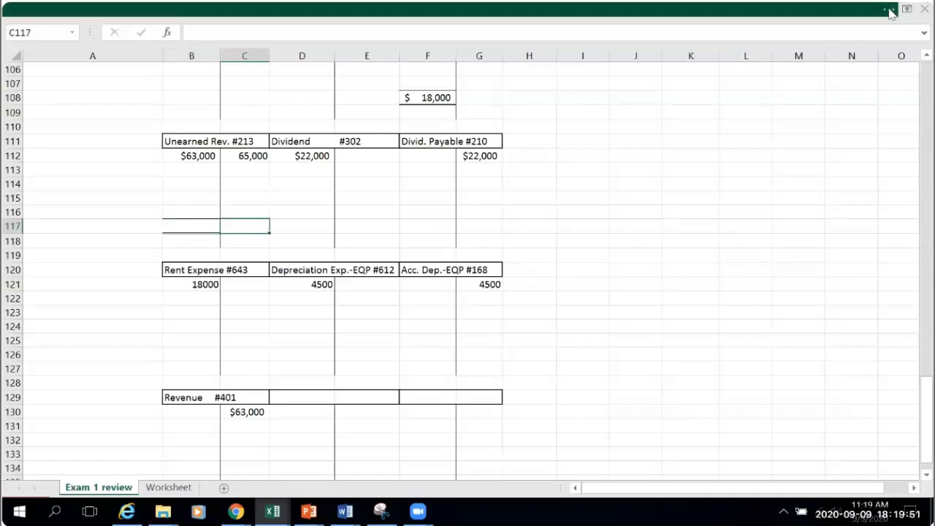
left_click(45, 10)
left_click(44, 14)
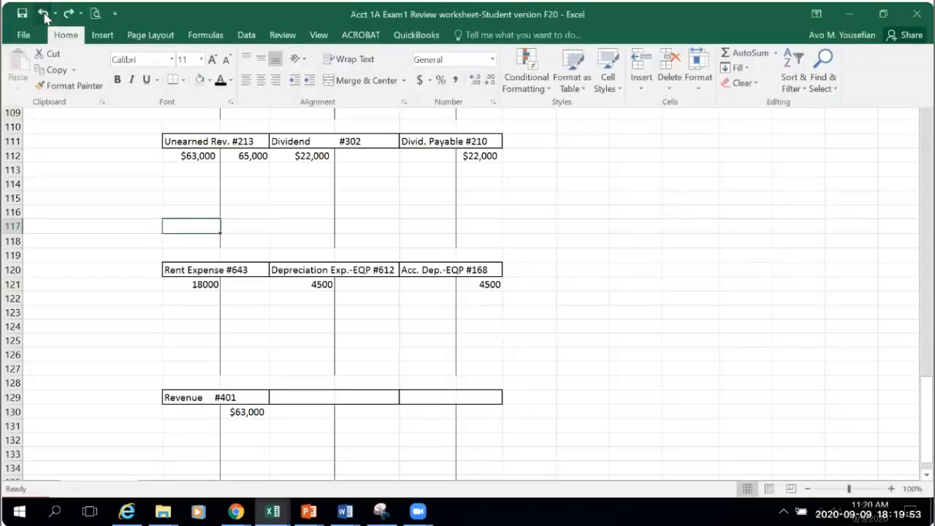
left_click(44, 14)
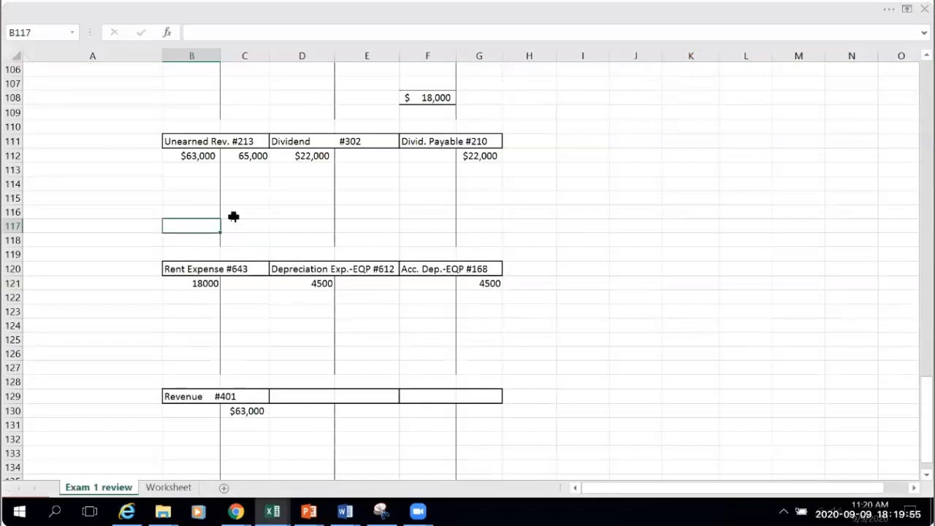
Add top and bottom borders to C117 and calculate the Unearned Rev. #213 credit balance there with the formula =C112-B112.
left_click(239, 225)
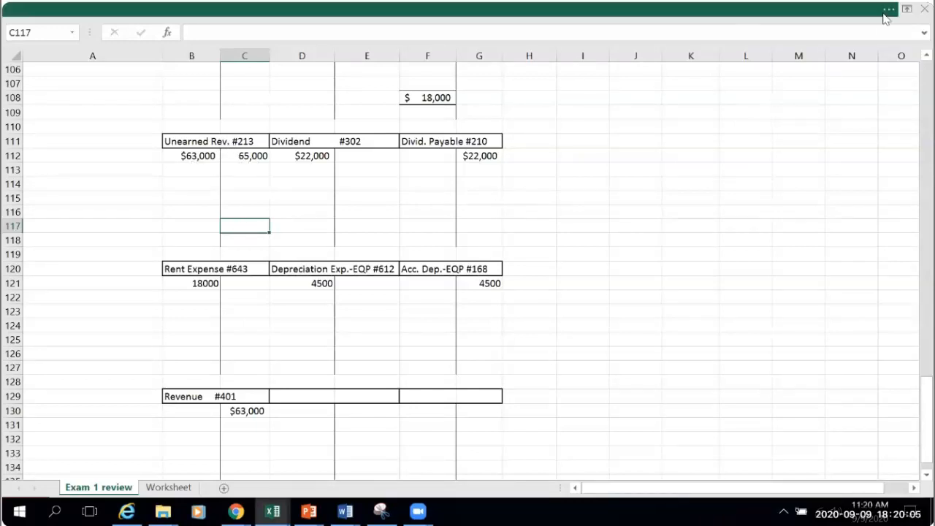
left_click(375, 9)
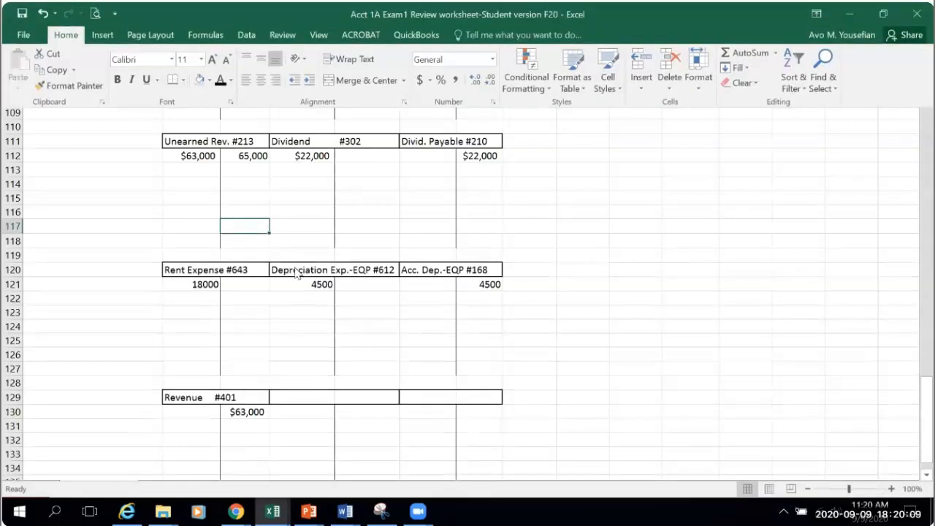
type("=")
left_click(244, 154)
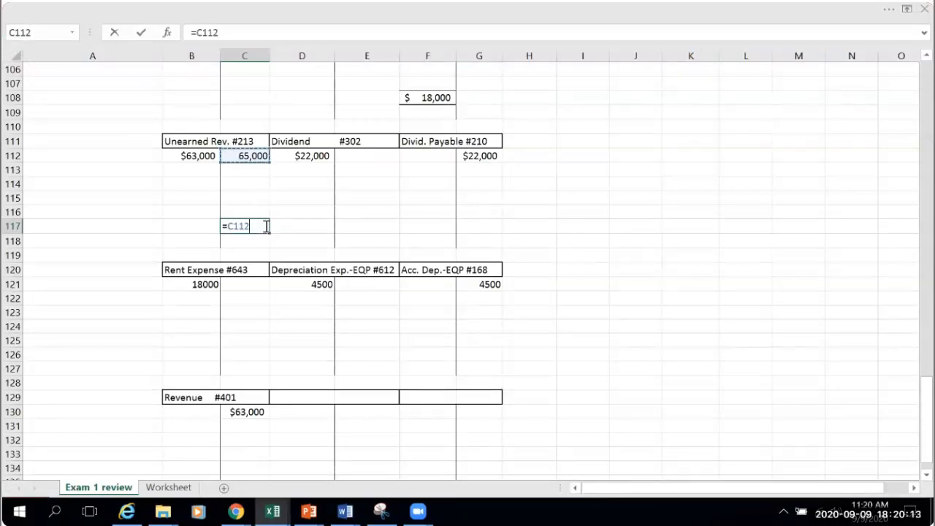
type("-")
left_click(191, 156)
key("Return")
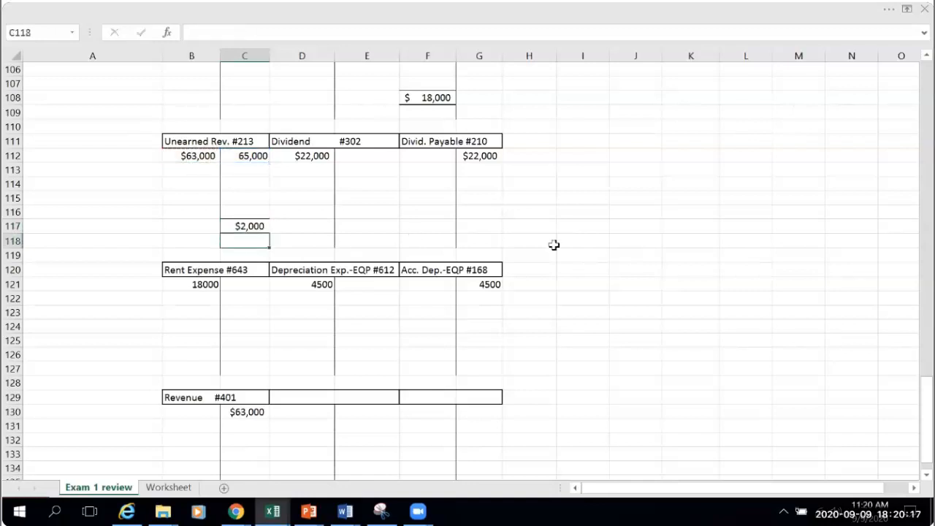
left_click(632, 295)
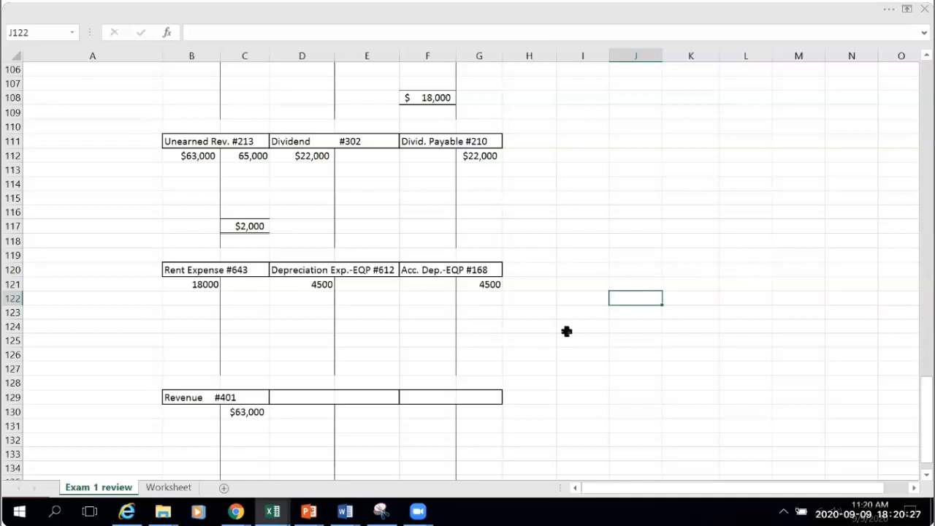
Review the general ledger T-accounts, the year's transactions and the journal and adjusting entries on the Exam 1 review sheet.
scroll(566, 331, "up", 2)
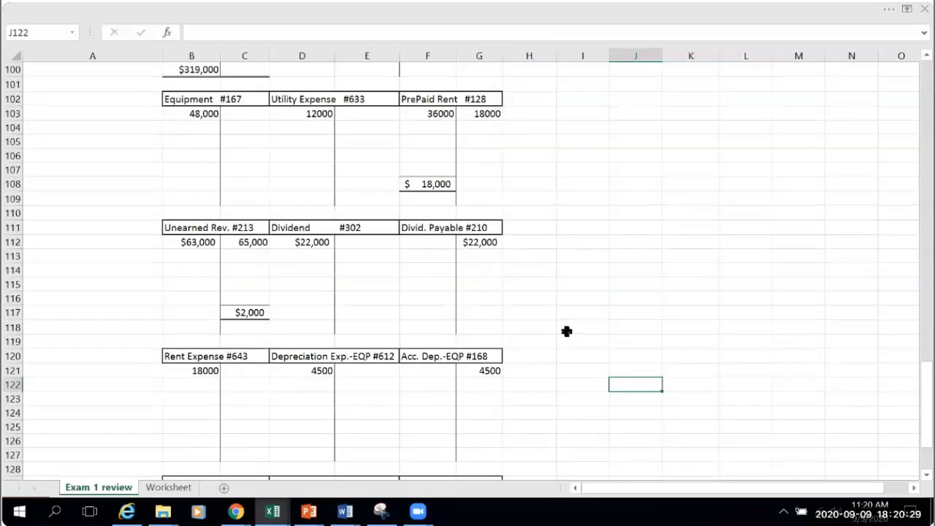
scroll(566, 331, "up", 4)
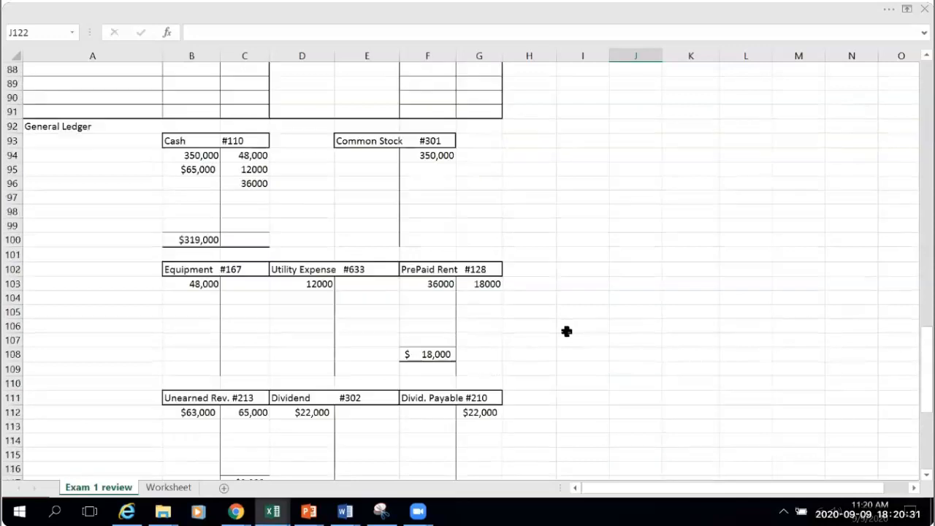
scroll(566, 331, "up", 11)
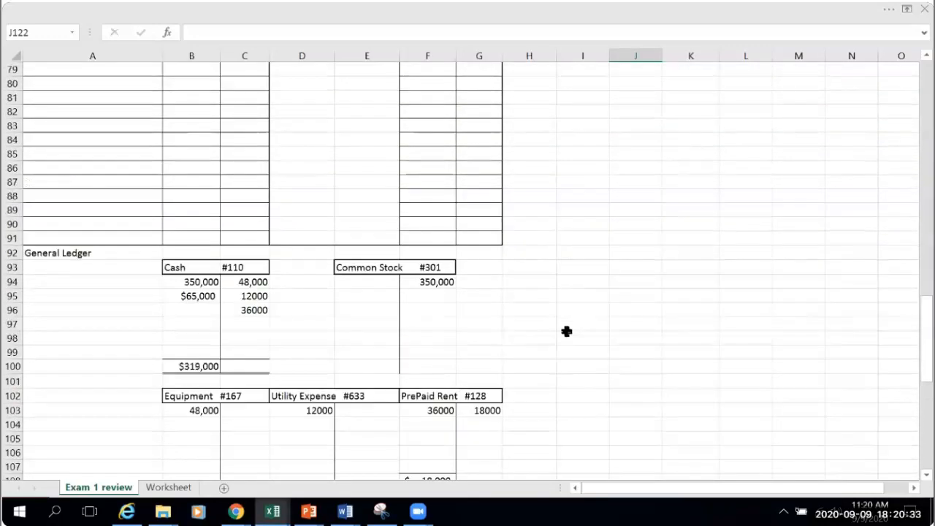
scroll(566, 331, "up", 8)
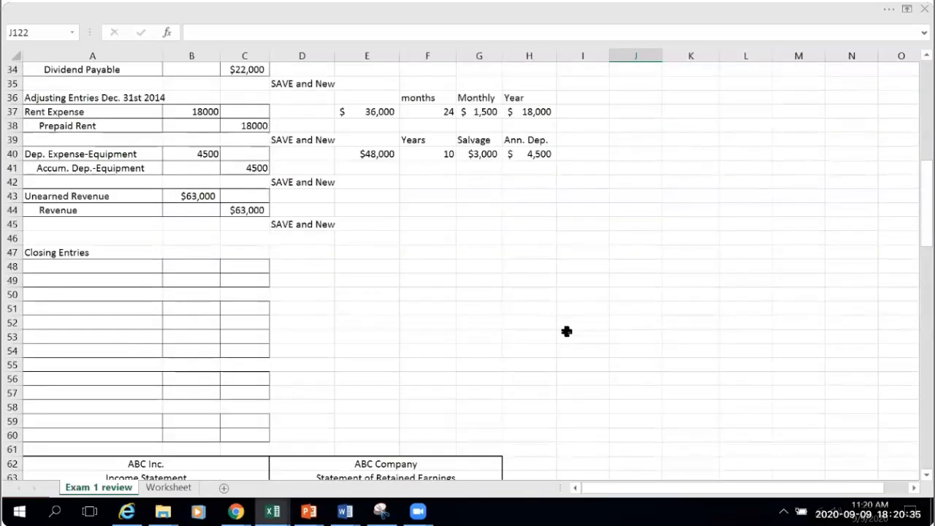
scroll(193, 235, "up", 3)
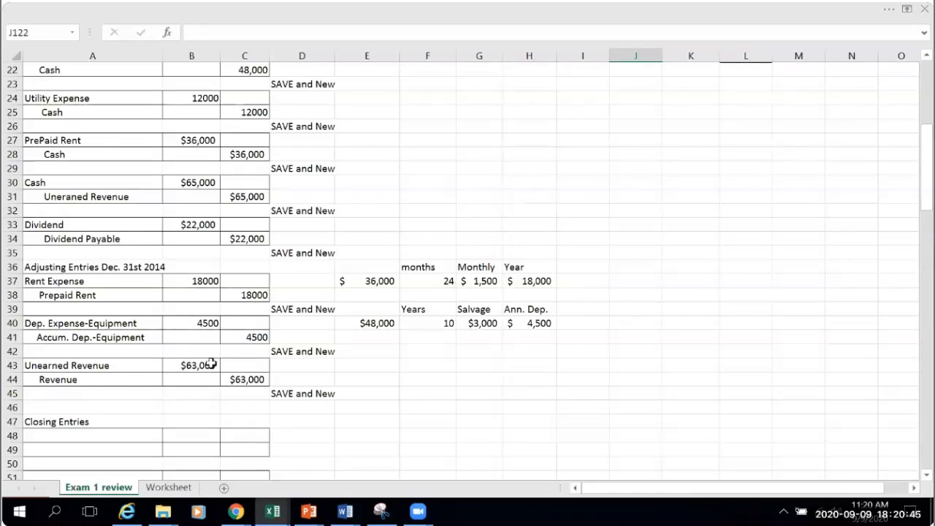
scroll(215, 364, "up", 1)
scroll(215, 364, "up", 6)
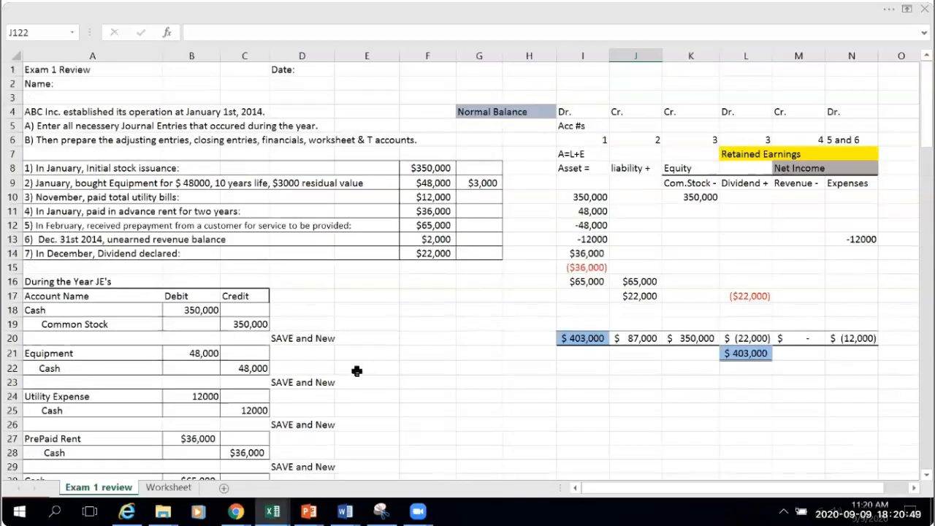
scroll(353, 376, "down", 6)
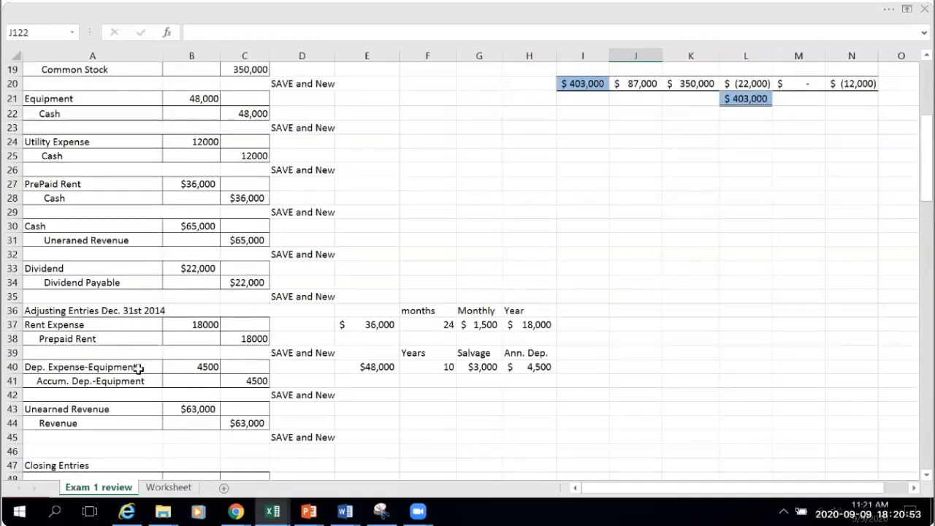
scroll(139, 355, "down", 1)
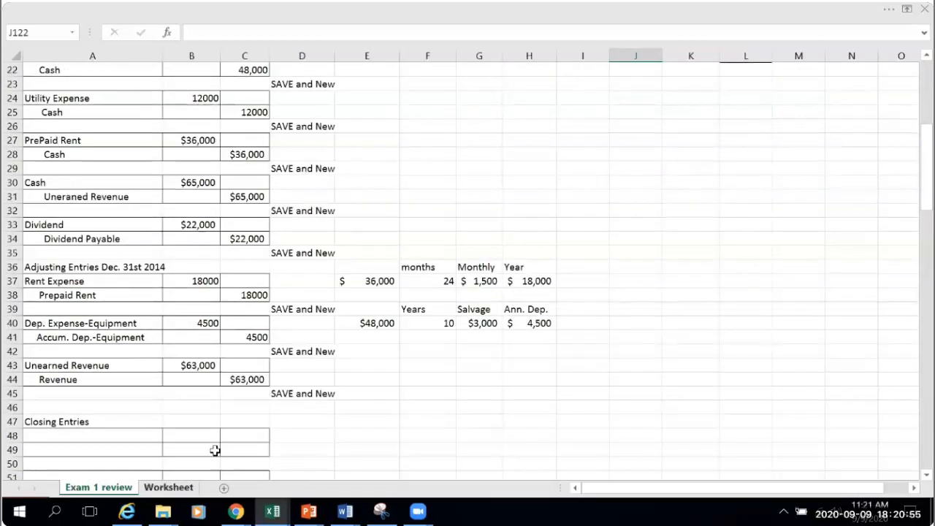
Examine the Worksheet sheet's account balances, column totals and net income row across the trial balance, adjustments and statement columns.
key("ctrl+Page_Down")
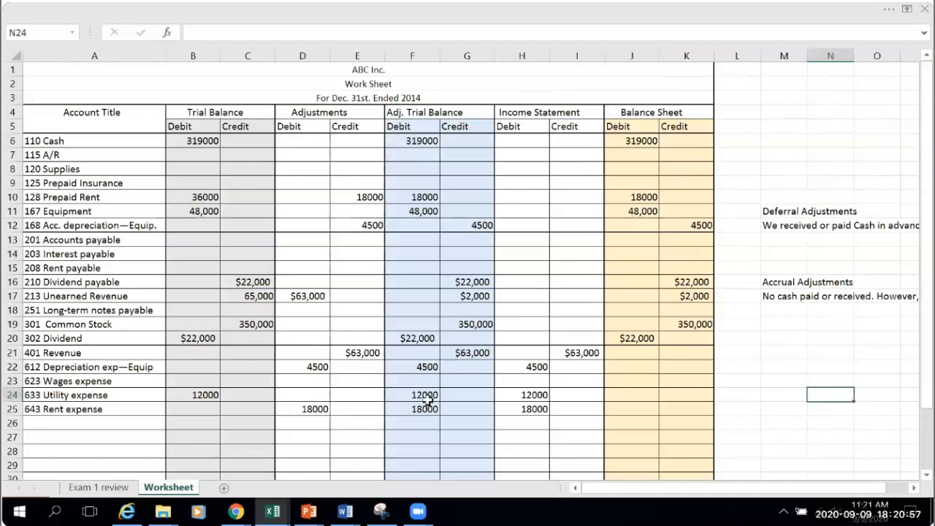
scroll(426, 398, "down", 2)
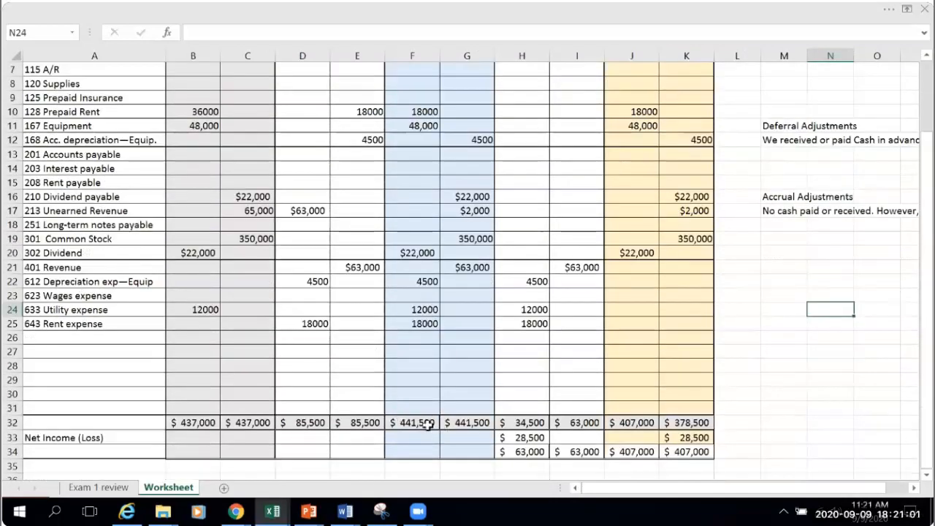
scroll(431, 425, "up", 2)
scroll(484, 437, "down", 2)
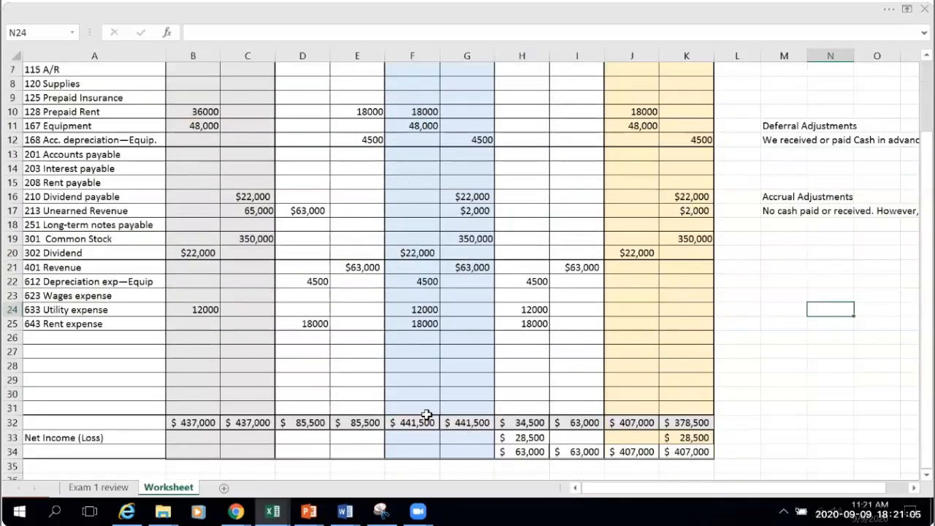
scroll(426, 414, "up", 2)
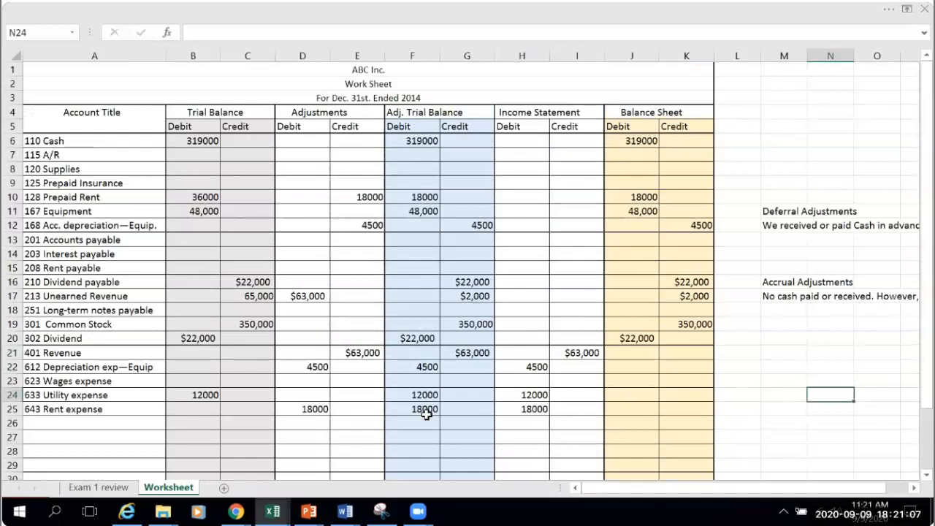
scroll(427, 414, "down", 1)
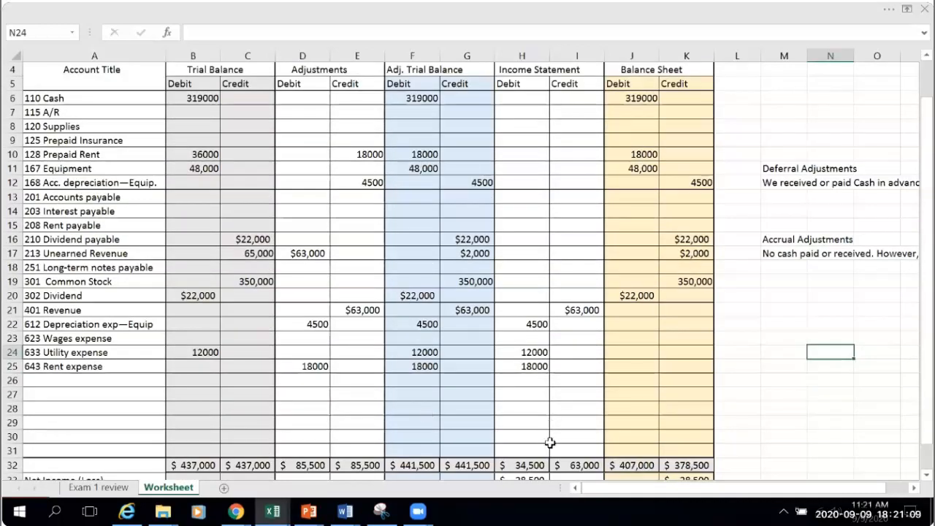
scroll(550, 442, "down", 1)
scroll(550, 444, "down", 1)
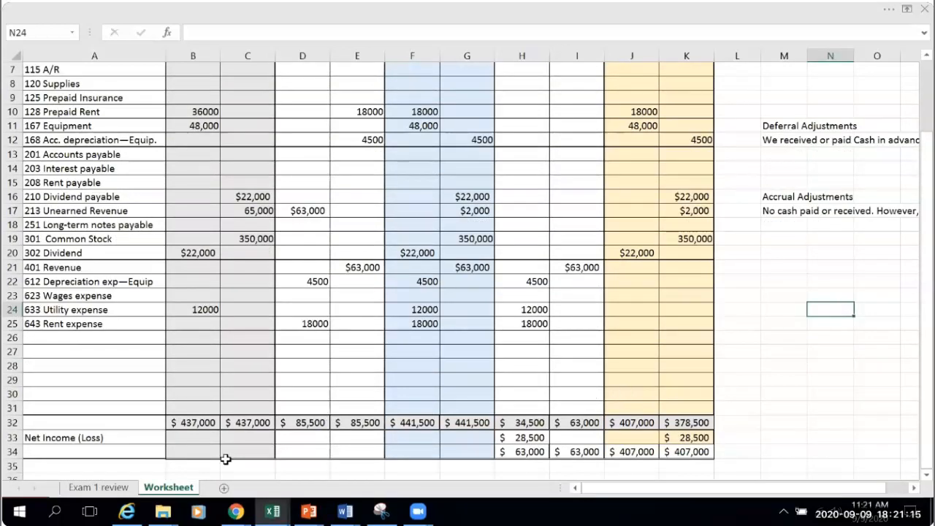
Enter the period line "For the year ending Dec. 31" in A64 under the Income Statement heading on the Exam 1 review sheet.
left_click(98, 487)
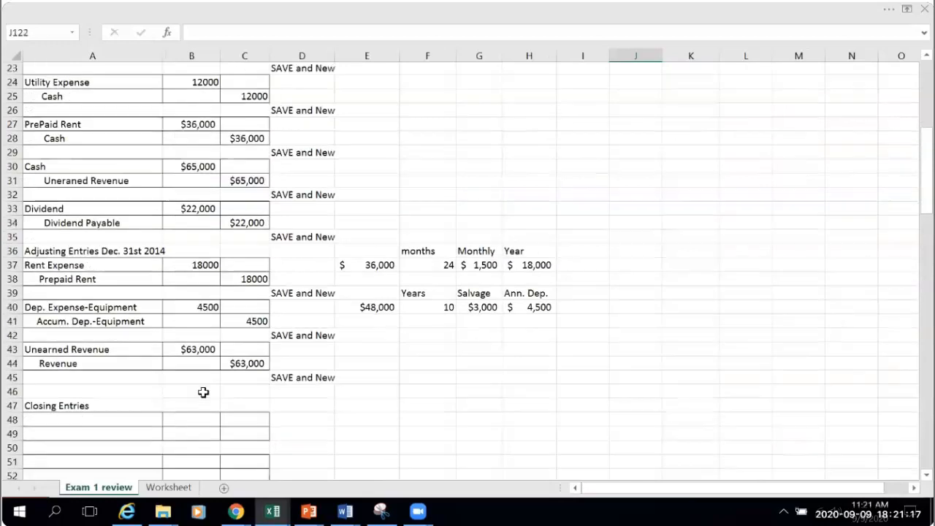
scroll(203, 392, "down", 3)
scroll(203, 392, "down", 6)
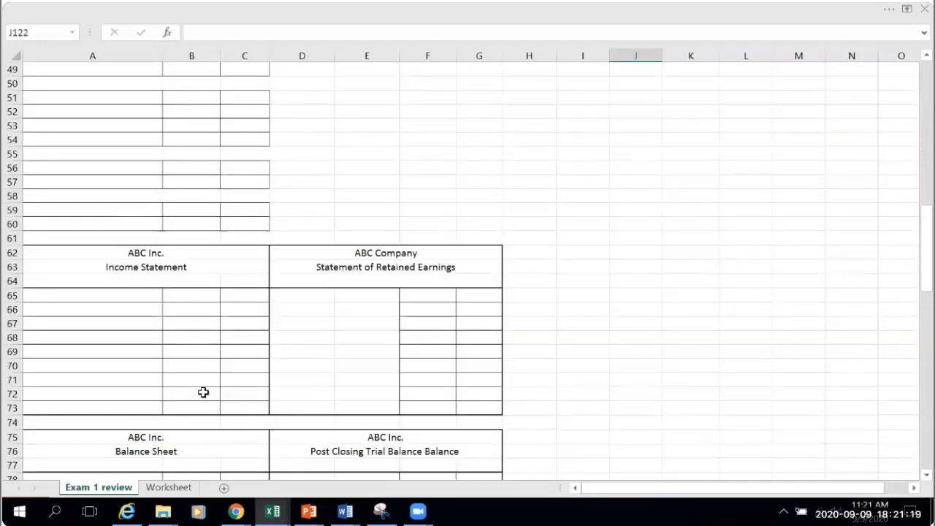
scroll(203, 393, "down", 4)
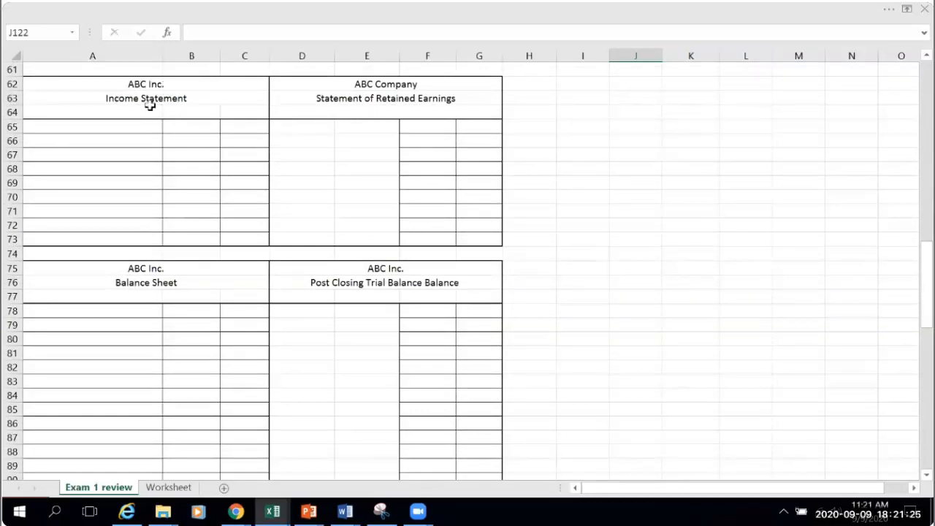
left_click(128, 110)
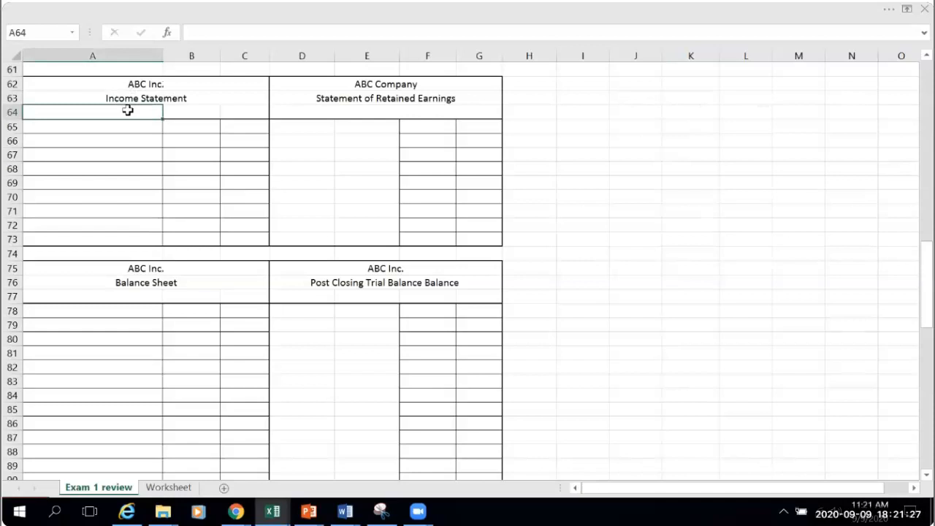
type("For the")
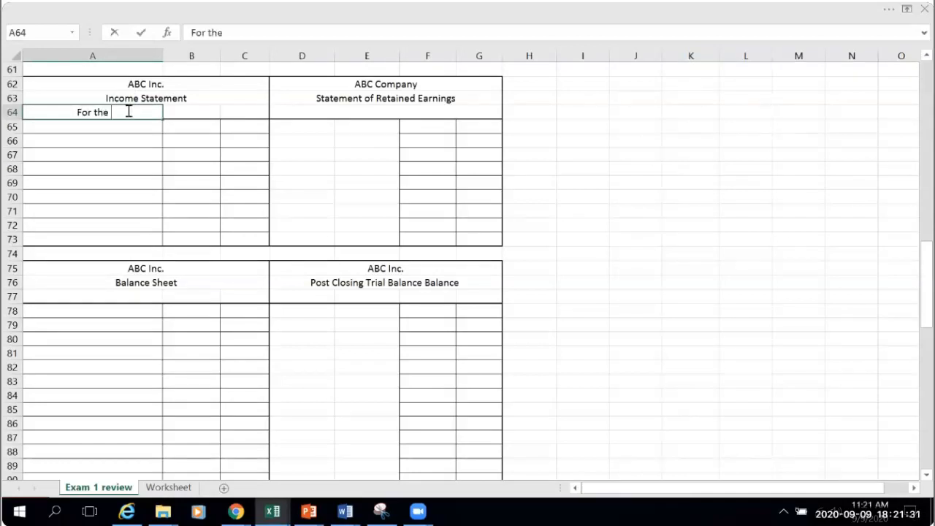
type(" year")
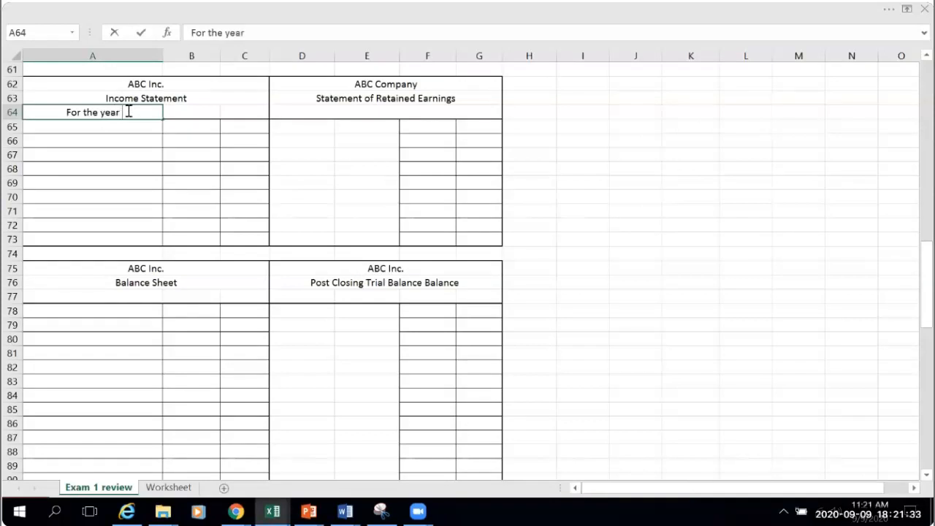
type(" ending Dec. 31")
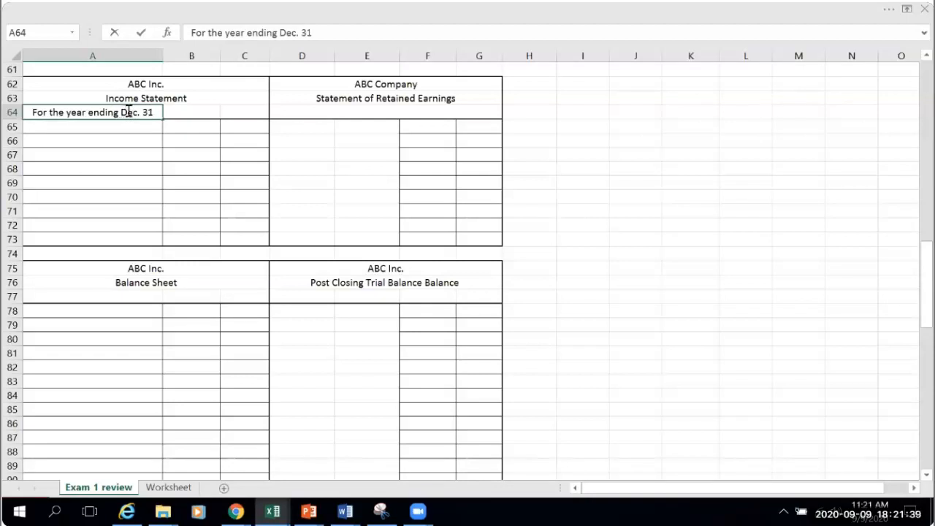